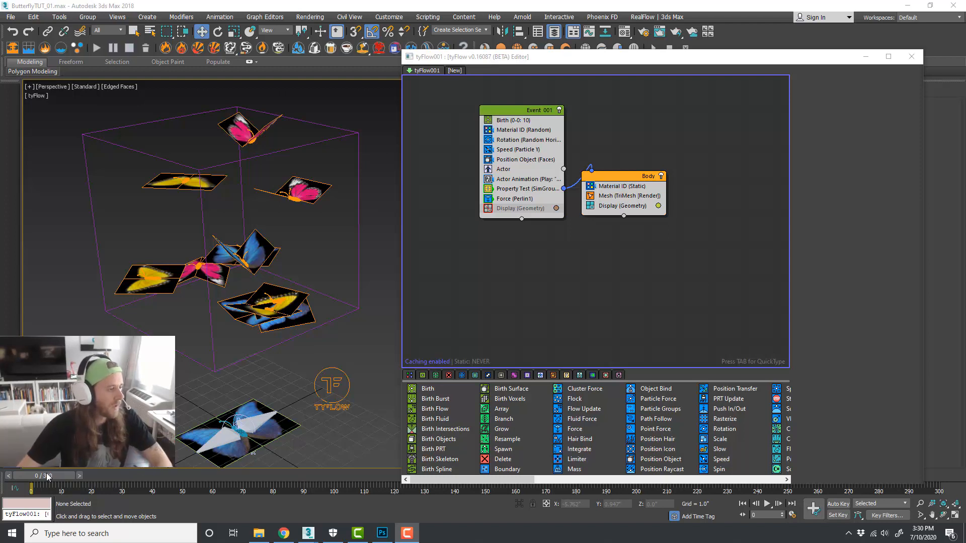
Step: Disable Event 001 in the tyFlow editor so the butterfly particles stop displaying
drag(48, 478, 27, 486)
scroll(321, 349, down, 3)
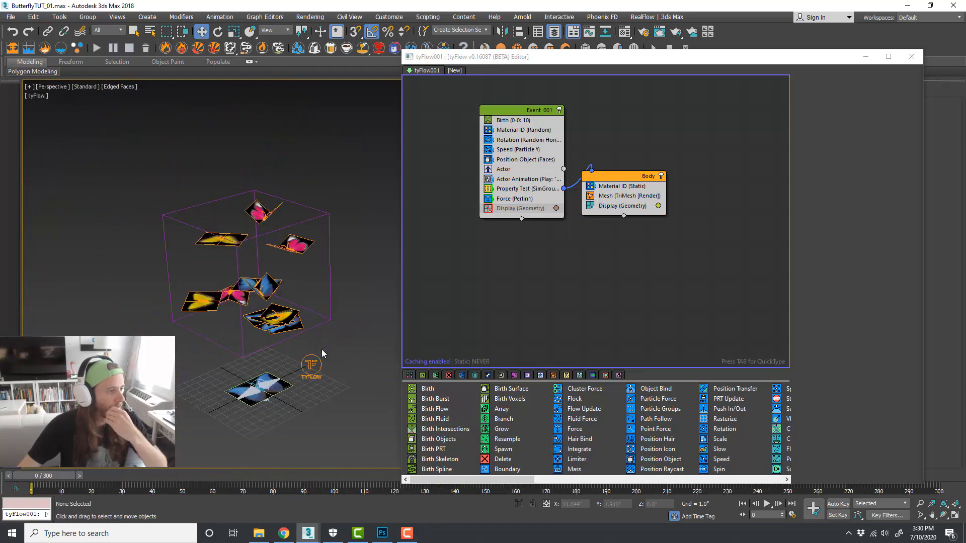
middle_drag(321, 350, 307, 339)
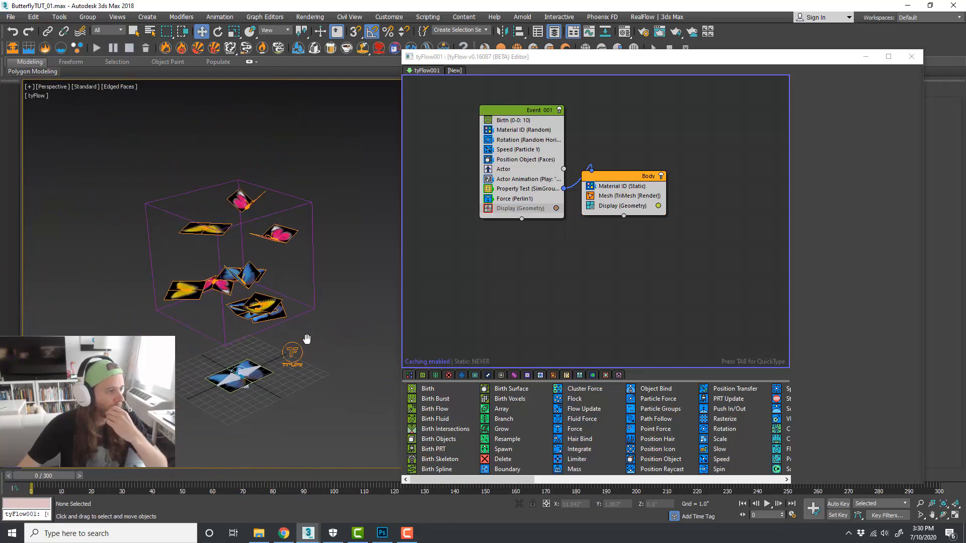
click(305, 312)
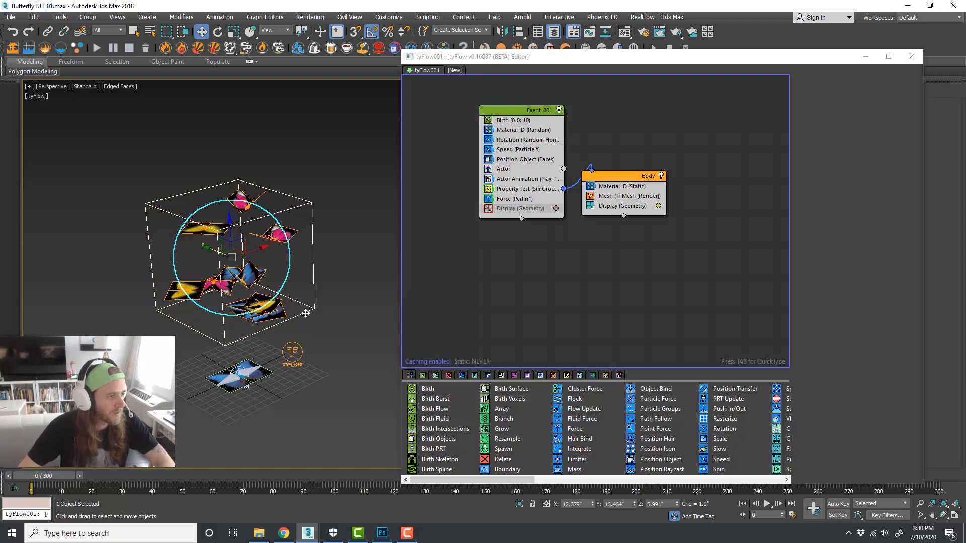
click(559, 110)
middle_drag(552, 263, 545, 240)
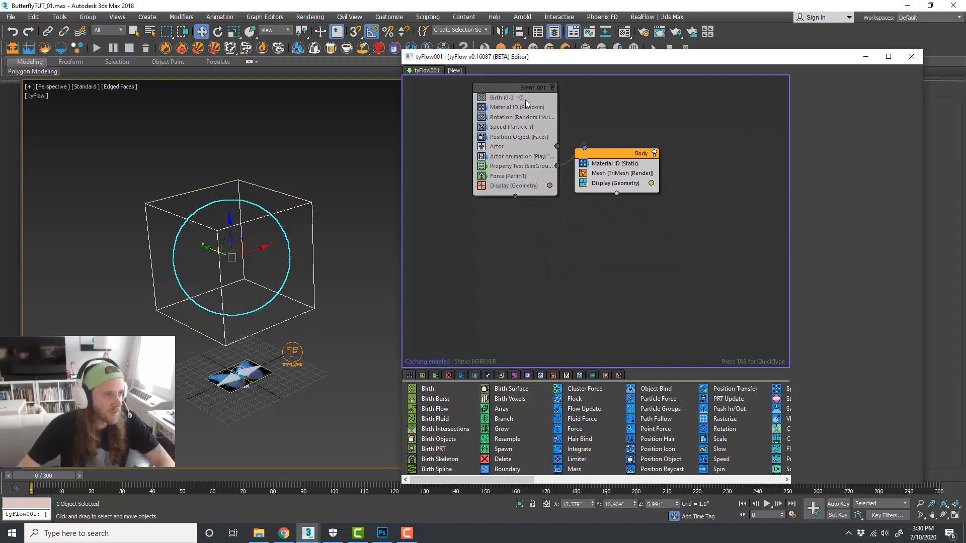
click(553, 88)
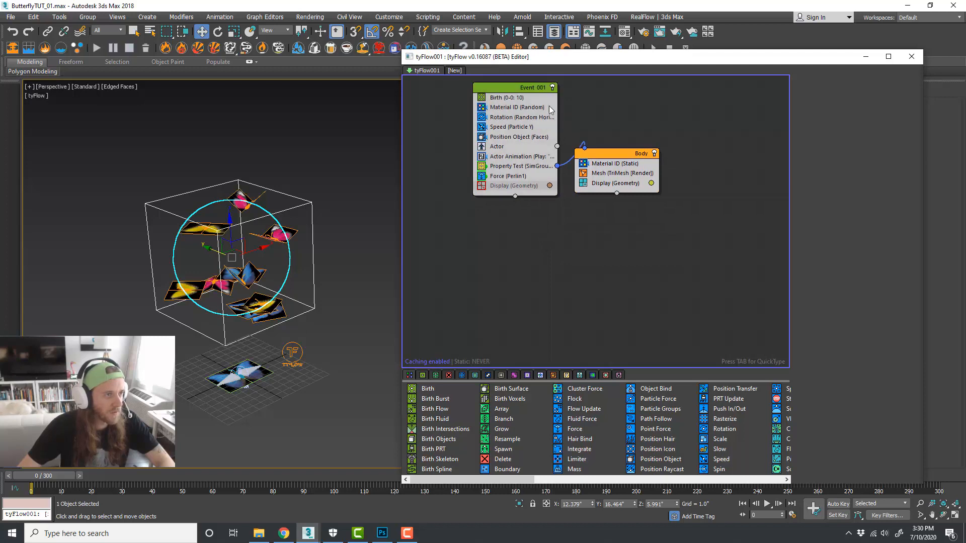
click(553, 88)
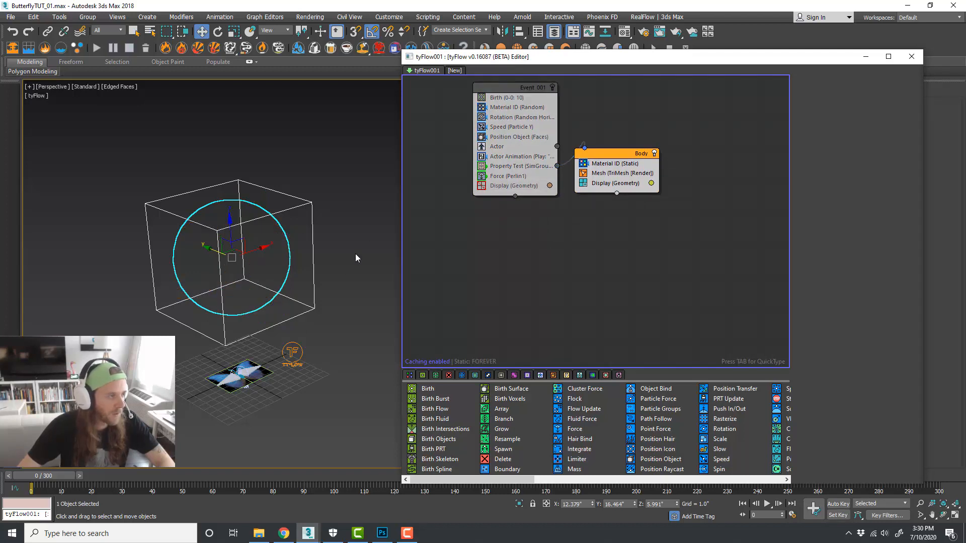
Step: Delete the large box that surrounds the particle area above the grid
middle_drag(356, 253, 290, 267)
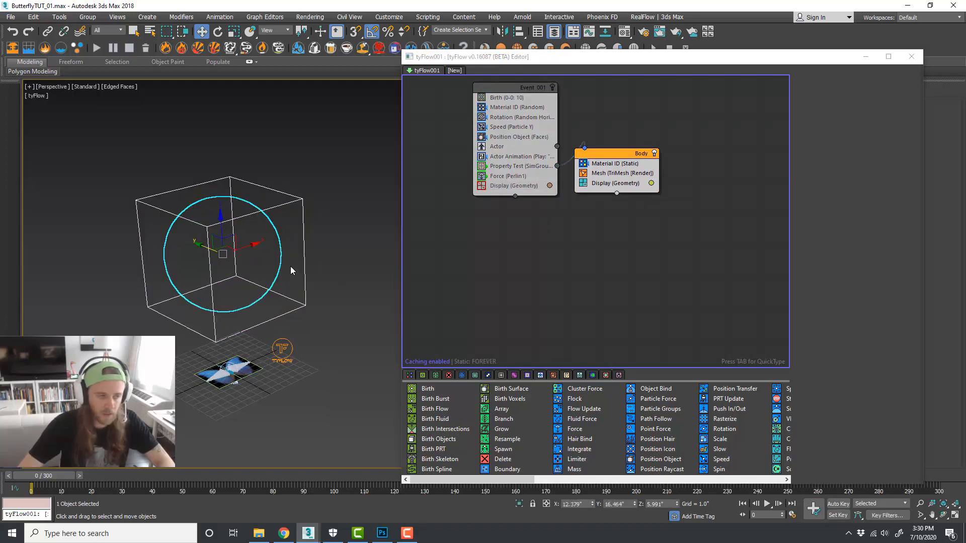
key(Delete)
scroll(216, 361, up, 3)
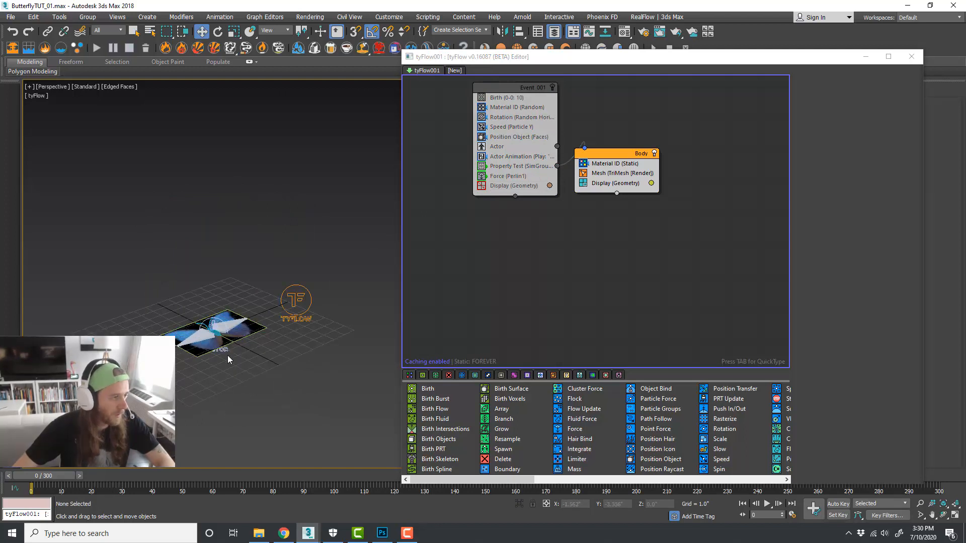
mouse_move(229, 356)
alt+middle_down()
mouse_move(241, 375)
mouse_move(243, 368)
alt+middle_up()
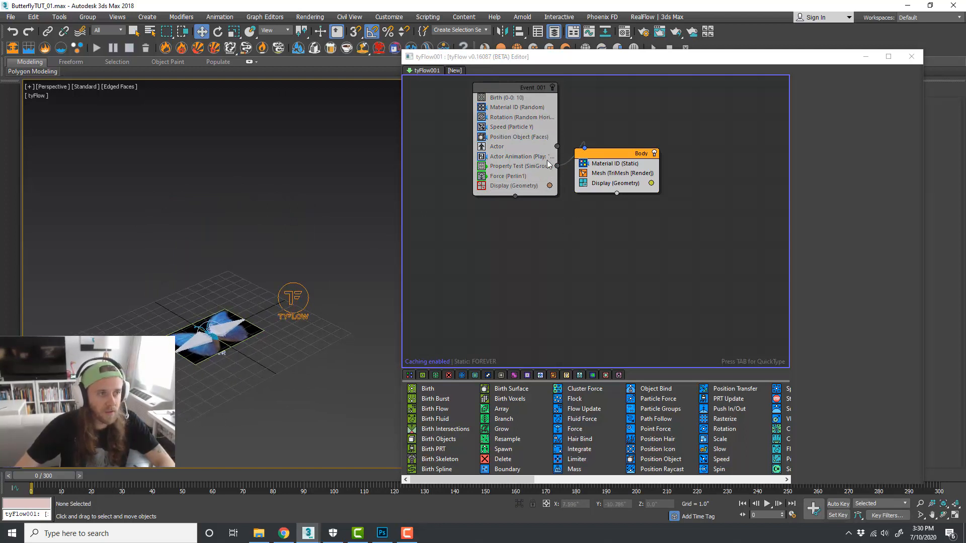
Step: Place the layer explorer over the perspective view and move the tyFlow editor off the main screen
middle_drag(567, 284, 564, 268)
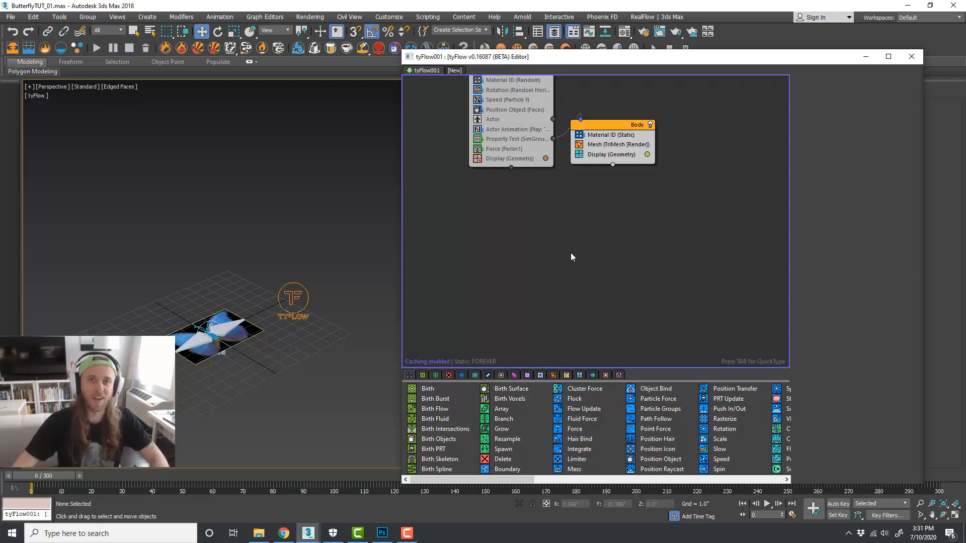
middle_drag(346, 335, 342, 331)
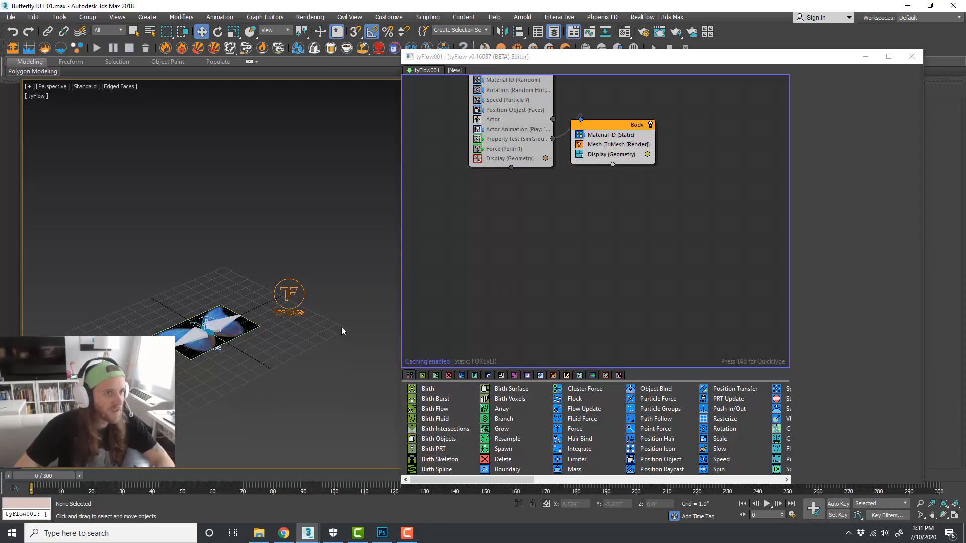
drag(965, 131, 734, 118)
drag(735, 57, 393, 69)
drag(669, 88, 653, 139)
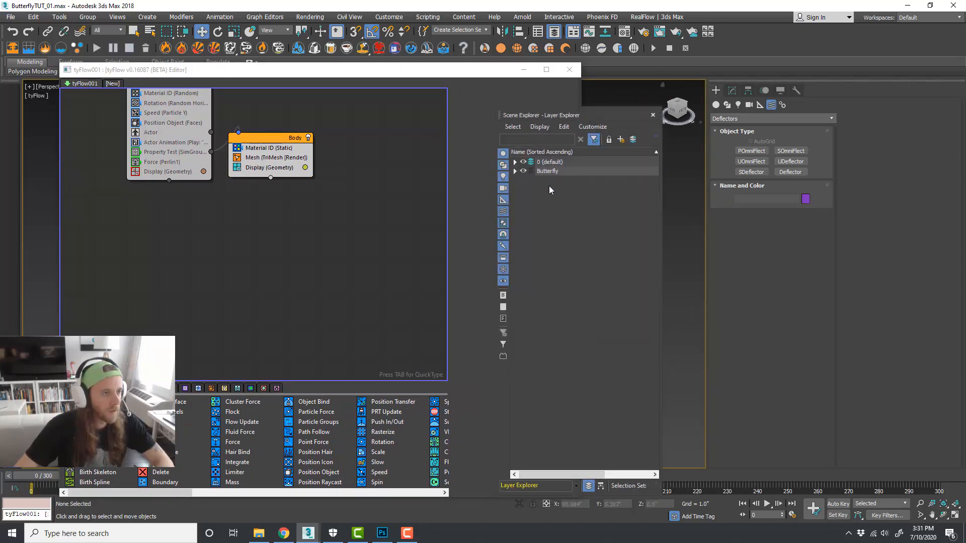
drag(471, 71, 965, 91)
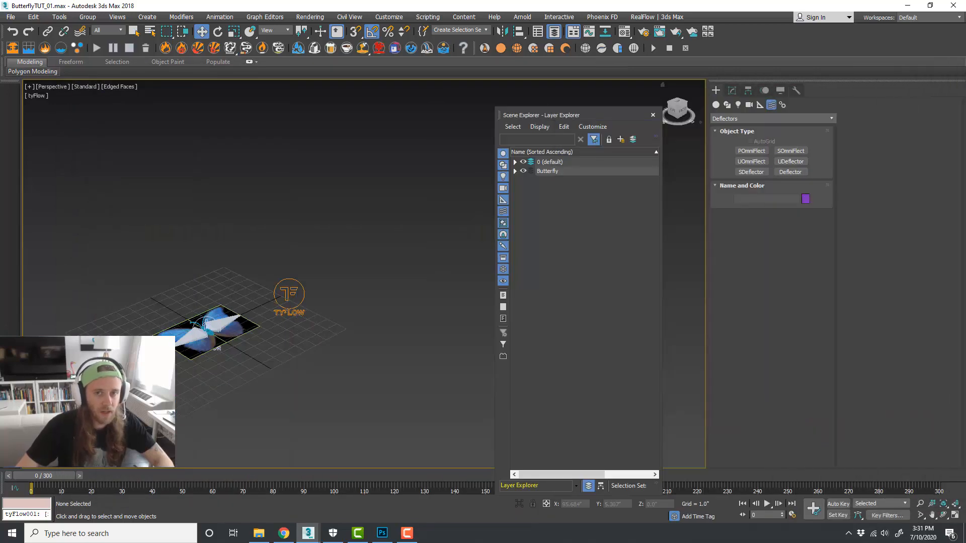
Step: Hide and show the Butterfly layer to check which objects it contains
scroll(377, 305, up, 3)
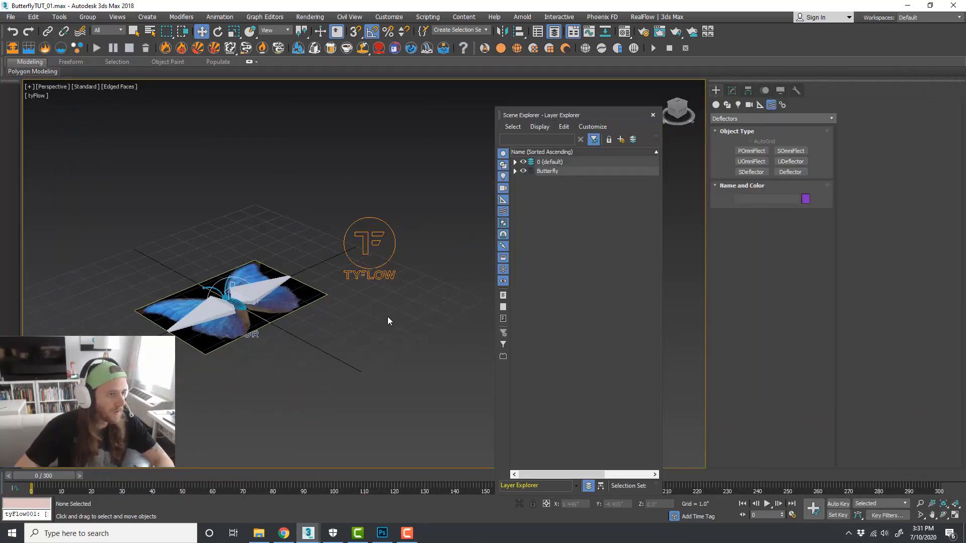
click(523, 171)
click(523, 171)
scroll(321, 296, down, 2)
middle_drag(320, 296, 340, 311)
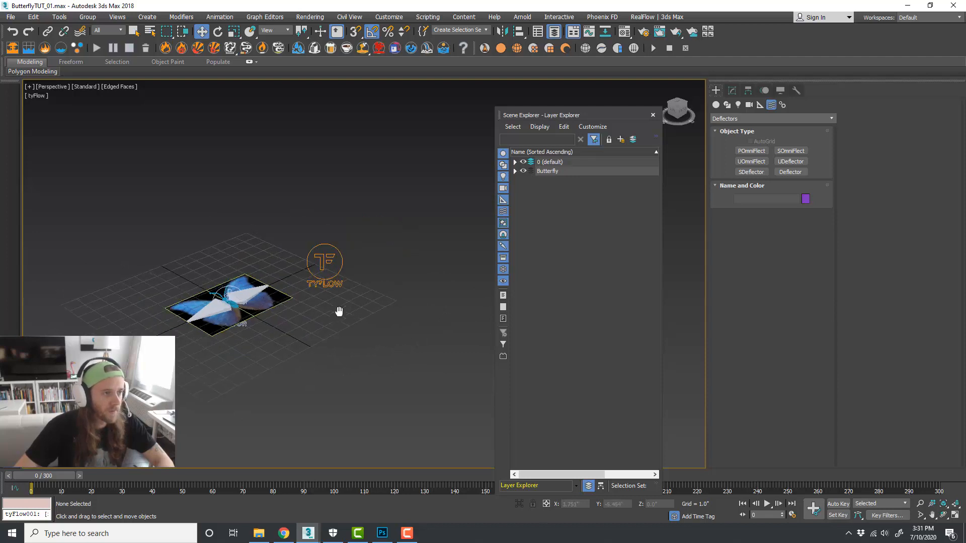
Step: Create a new layer named Bomb and close the layer explorer
click(621, 139)
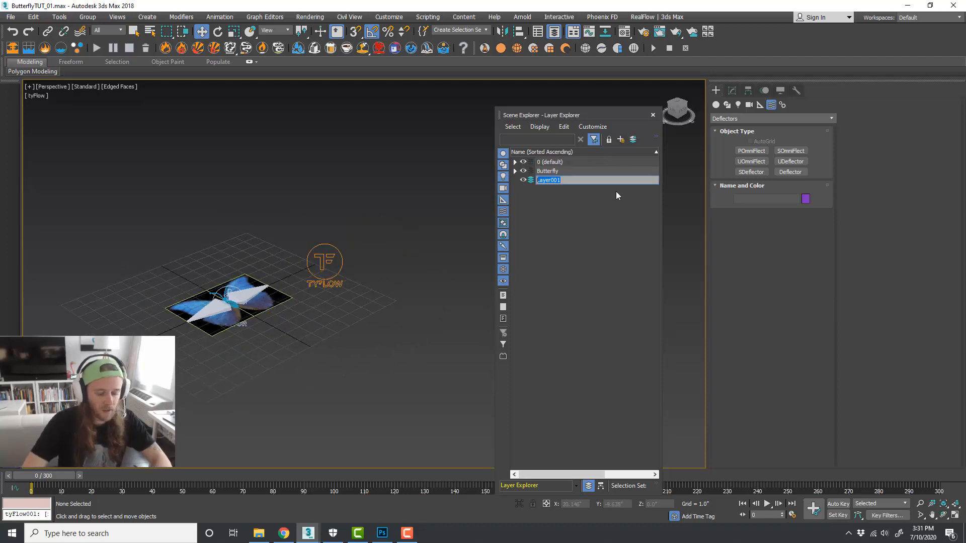
text(Bomb)
key(Return)
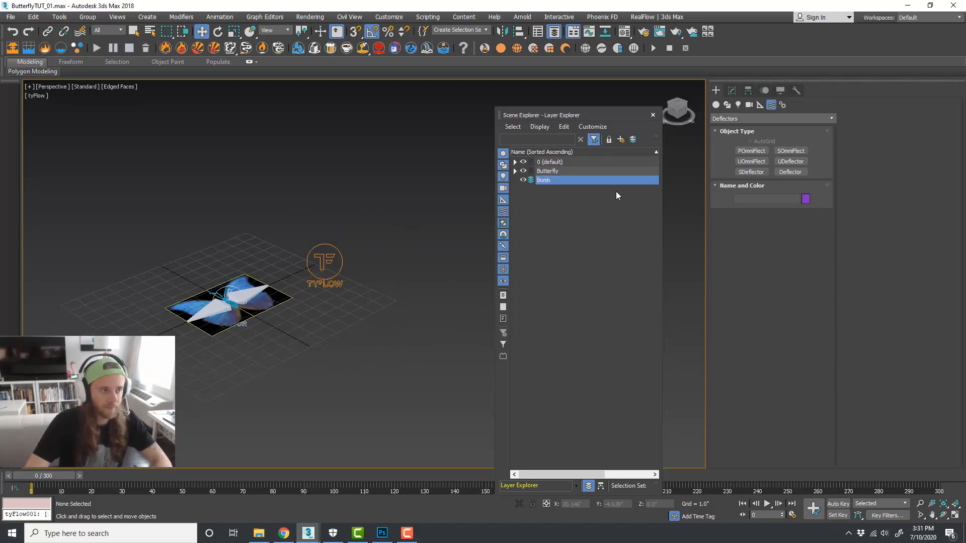
click(653, 116)
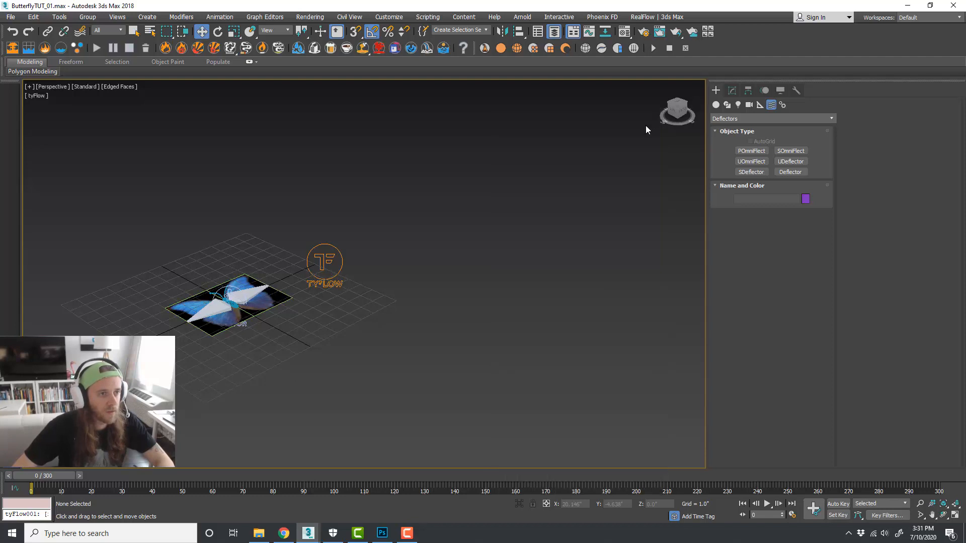
Step: Create a standard sphere on the grid beside the butterfly, with a radius of about 4.5 inches
alt+middle_drag(646, 127, 464, 299)
click(716, 104)
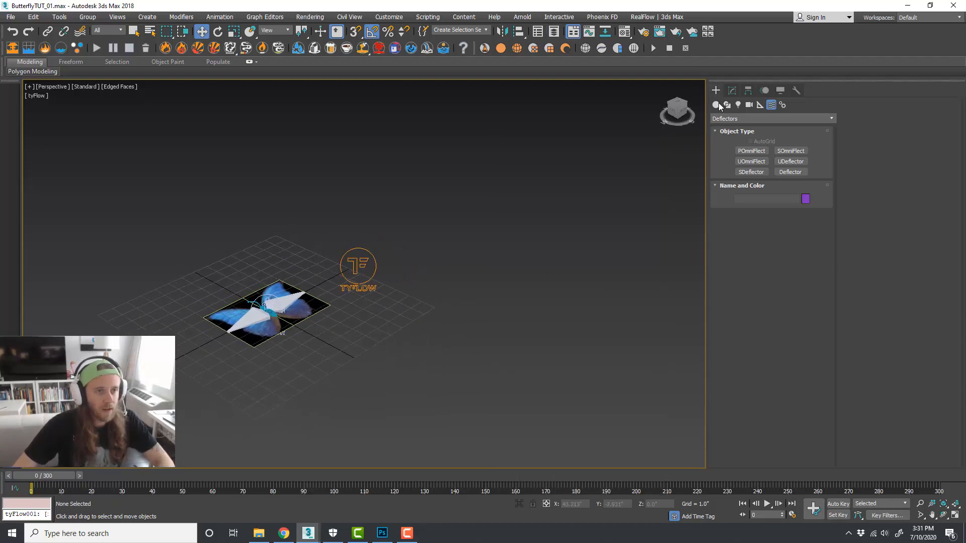
click(751, 162)
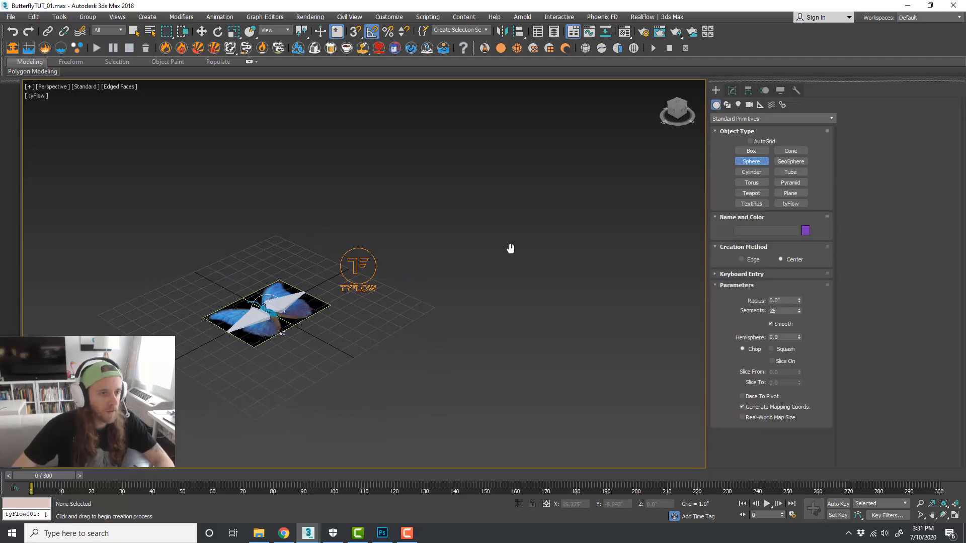
alt+middle_drag(511, 248, 437, 297)
drag(424, 302, 432, 292)
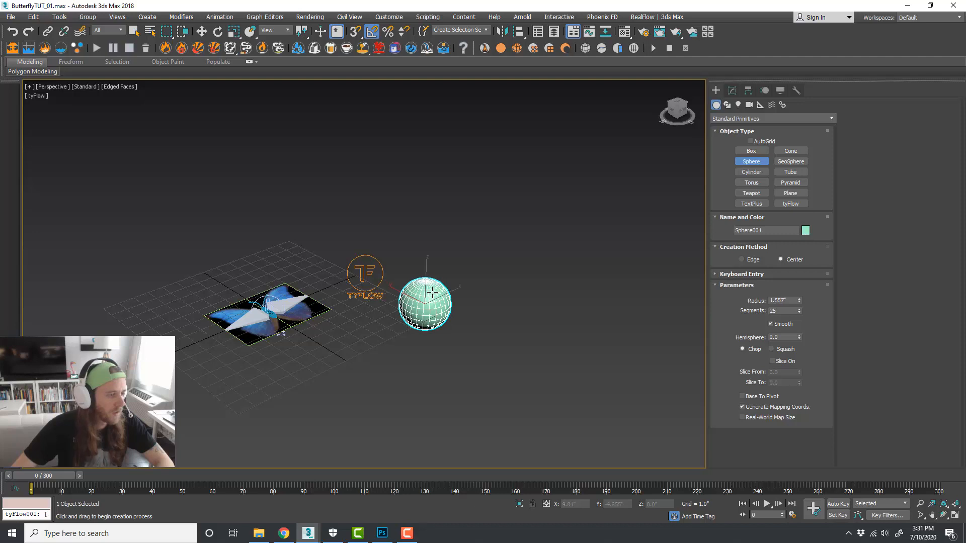
drag(432, 291, 444, 271)
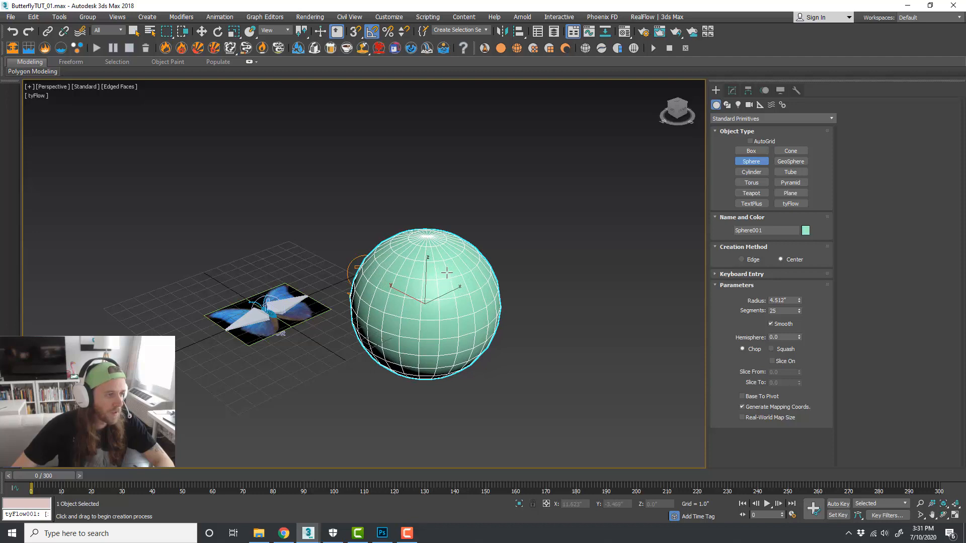
key(w)
scroll(438, 296, down, 3)
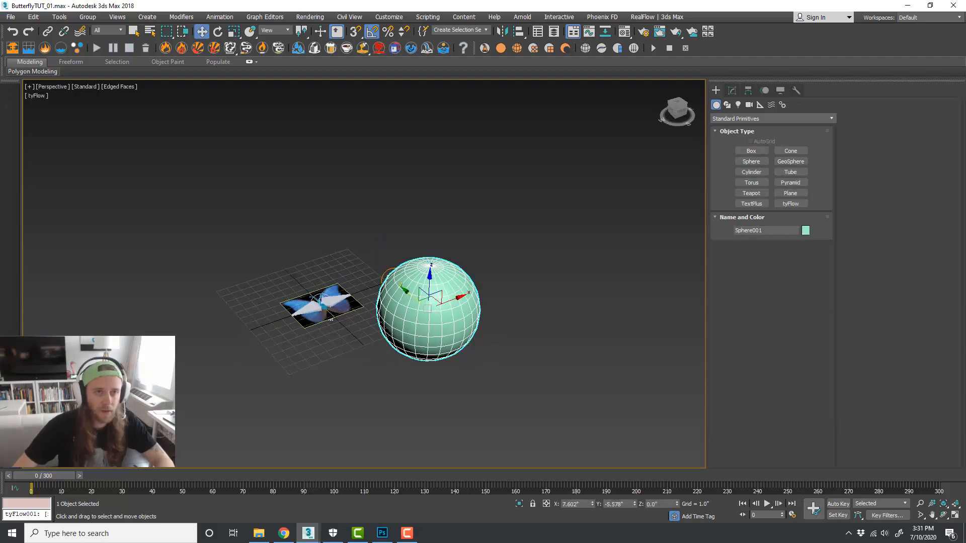
Step: Hide the Butterfly layer and close the layer explorer
click(554, 32)
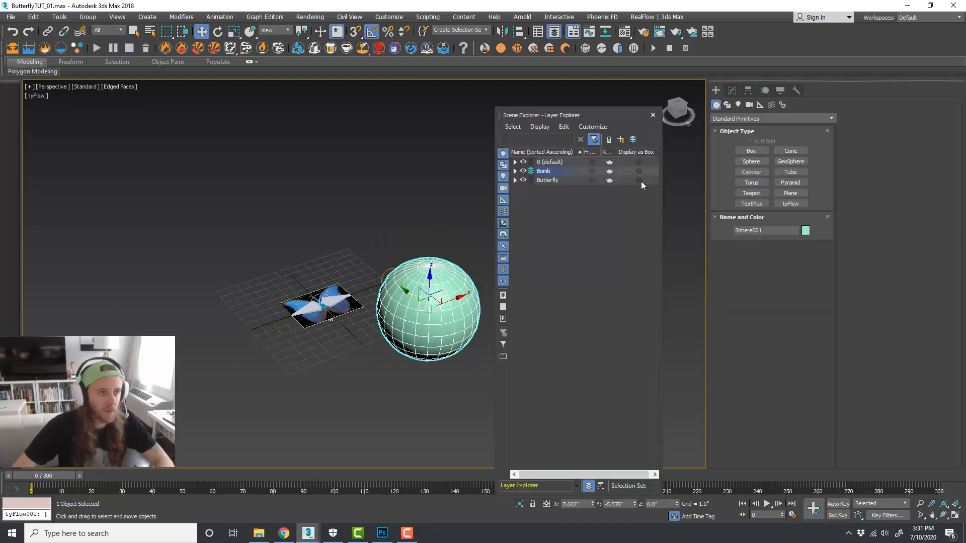
click(523, 180)
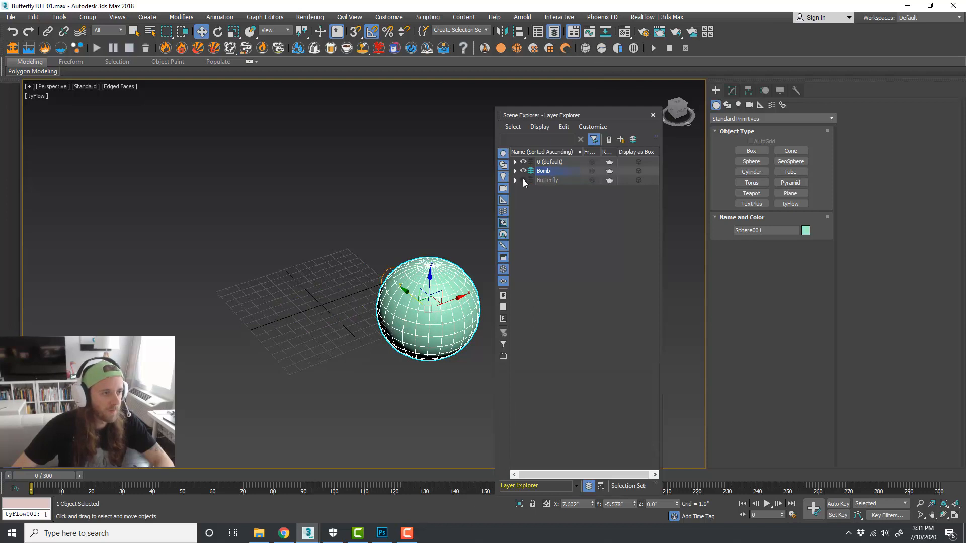
click(653, 115)
middle_drag(655, 123, 688, 125)
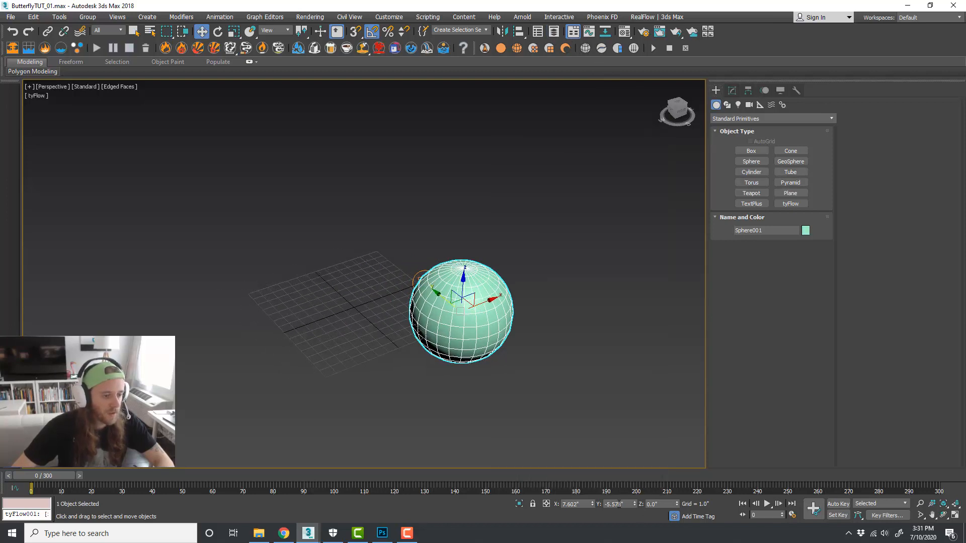
Step: Center the sphere on the grid by setting its X and Y position to 0
right_click(591, 503)
right_click(634, 504)
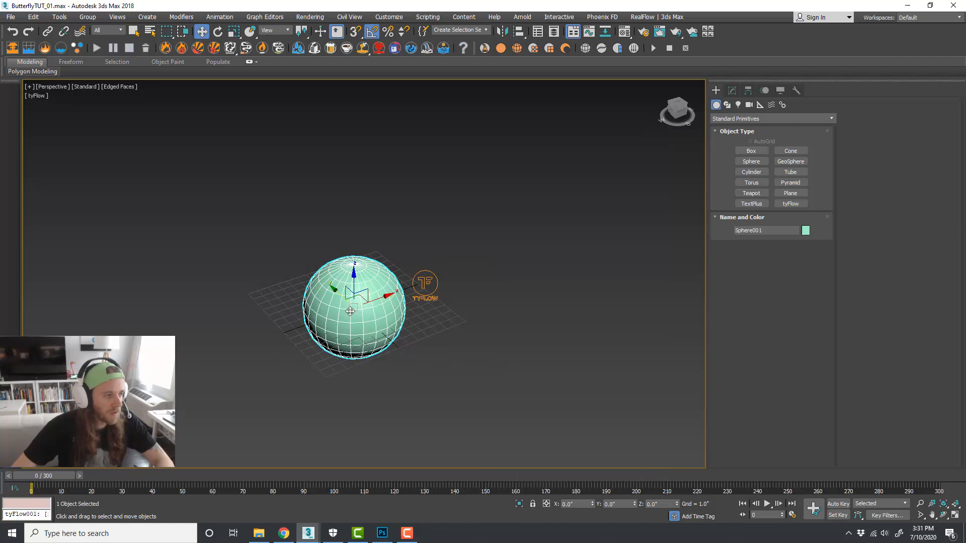
scroll(350, 309, up, 2)
mouse_move(435, 334)
alt+middle_down()
mouse_move(453, 322)
mouse_move(468, 335)
mouse_move(463, 347)
mouse_move(417, 330)
mouse_move(434, 332)
alt+middle_up()
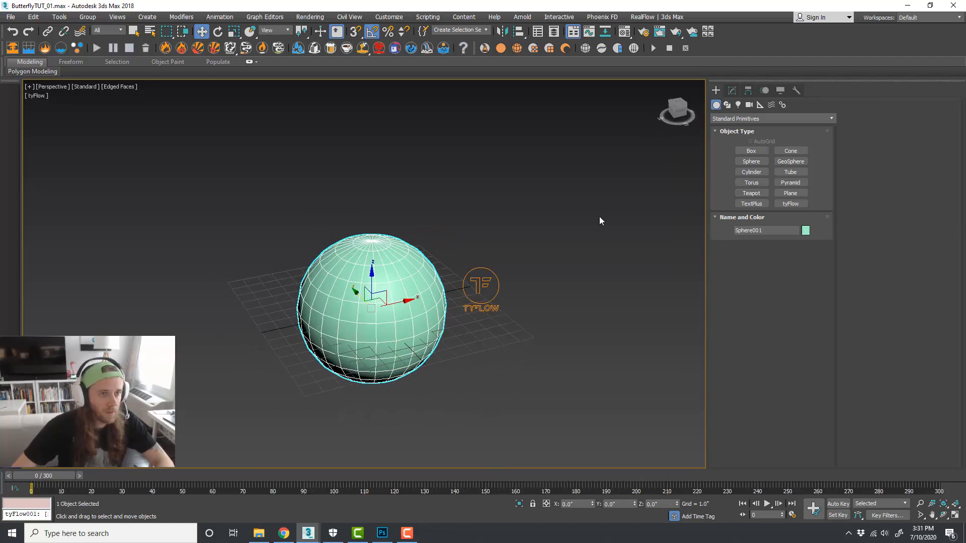
Step: Add an Edit Poly modifier on top of the sphere
click(732, 91)
scroll(373, 321, up, 4)
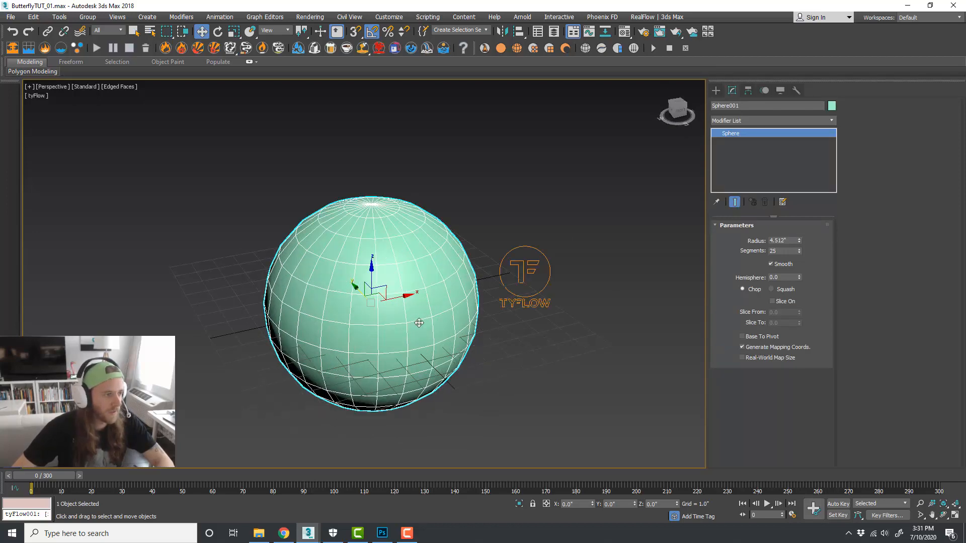
alt+middle_drag(433, 322, 427, 326)
scroll(361, 229, up, 3)
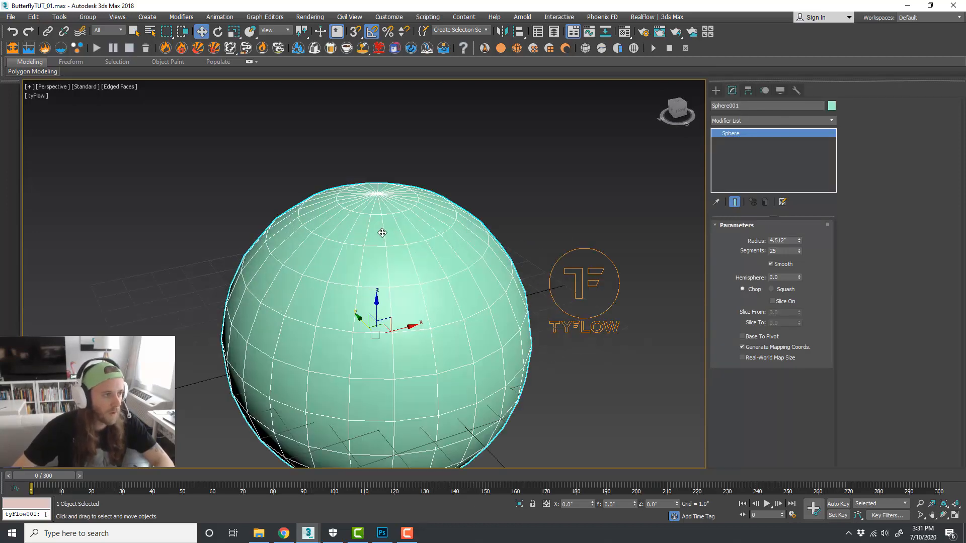
scroll(413, 236, down, 3)
click(756, 120)
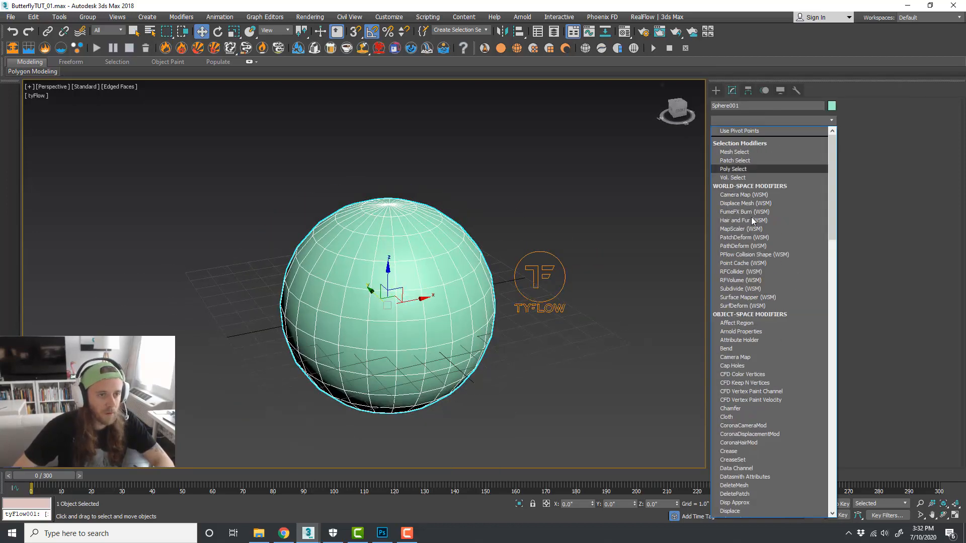
scroll(741, 378, down, 5)
click(761, 503)
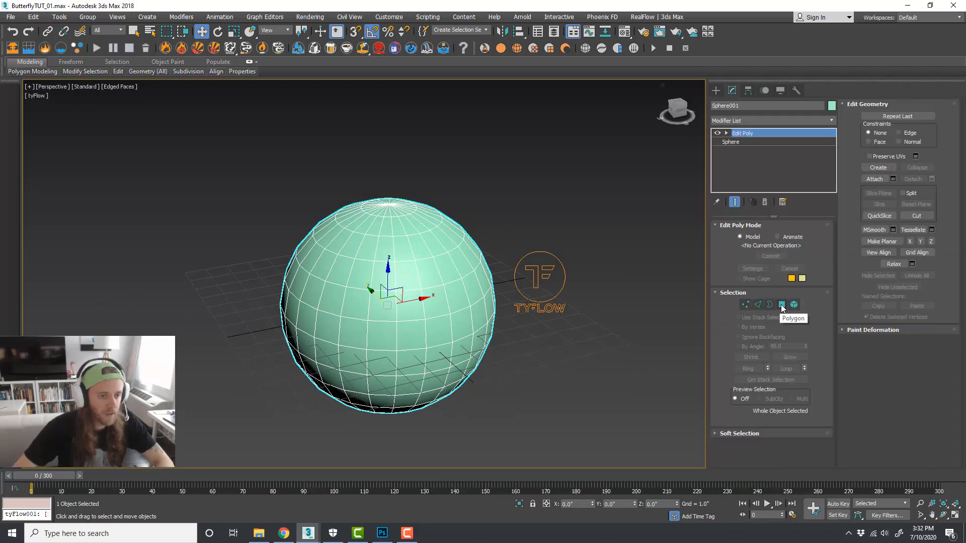
Step: Select the cap polygons around the sphere's top pole at polygon level, using the Left view
click(782, 304)
key(alt+w)
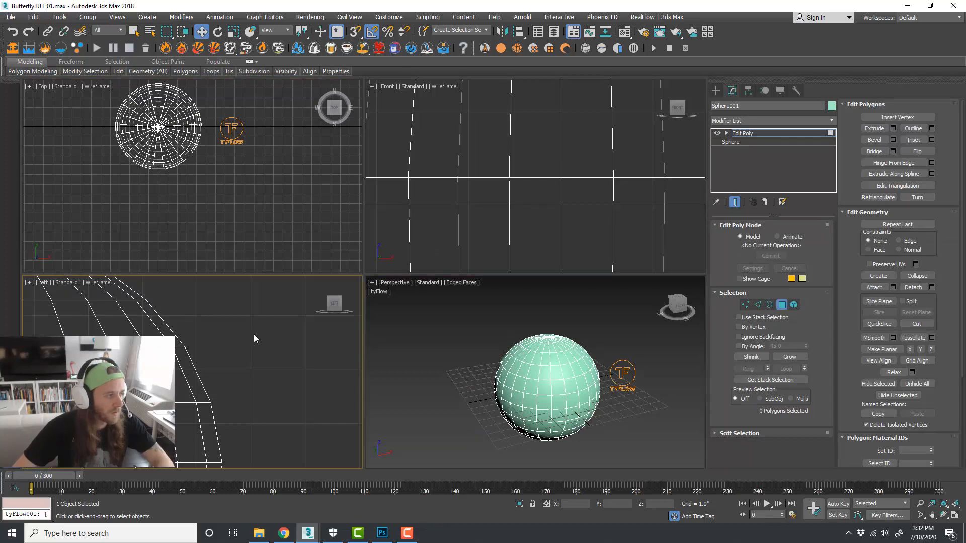
key(alt+w)
scroll(254, 338, down, 5)
scroll(294, 266, up, 8)
drag(405, 225, 313, 268)
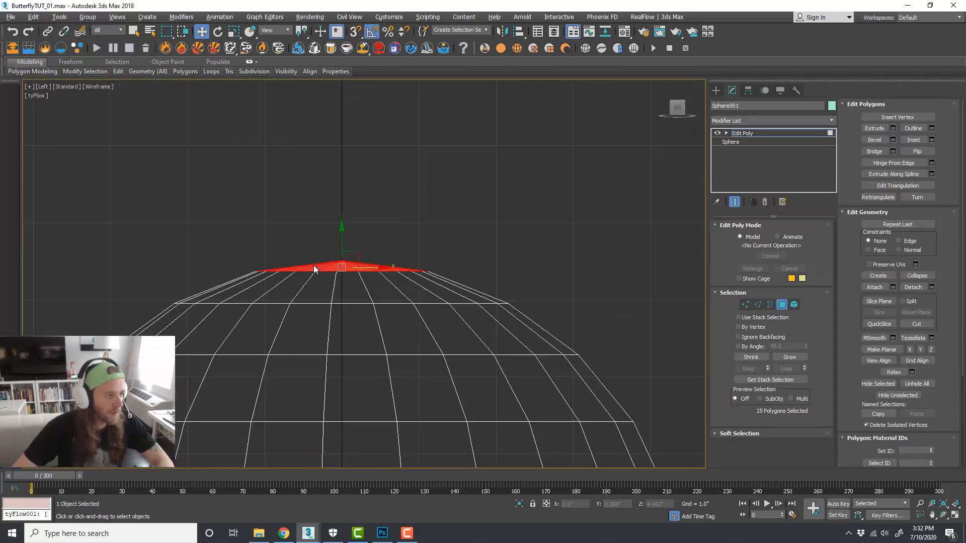
key(alt+w)
key(alt+w)
middle_drag(486, 214, 501, 229)
Step: Extrude the selected cap polygons upward by about 0.75" to form a short neck on the sphere
click(878, 129)
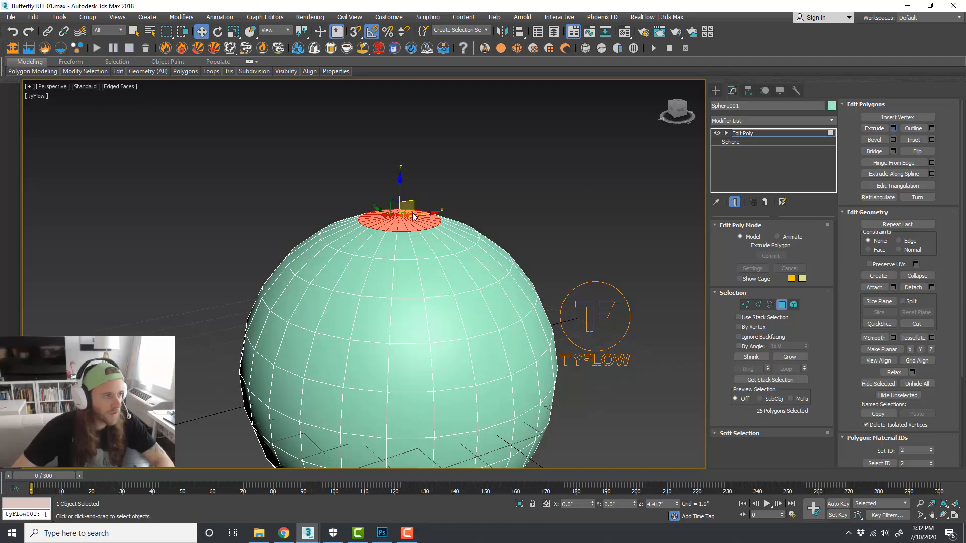
scroll(412, 217, up, 3)
drag(371, 293, 371, 300)
click(369, 309)
alt+middle_drag(371, 315, 545, 267)
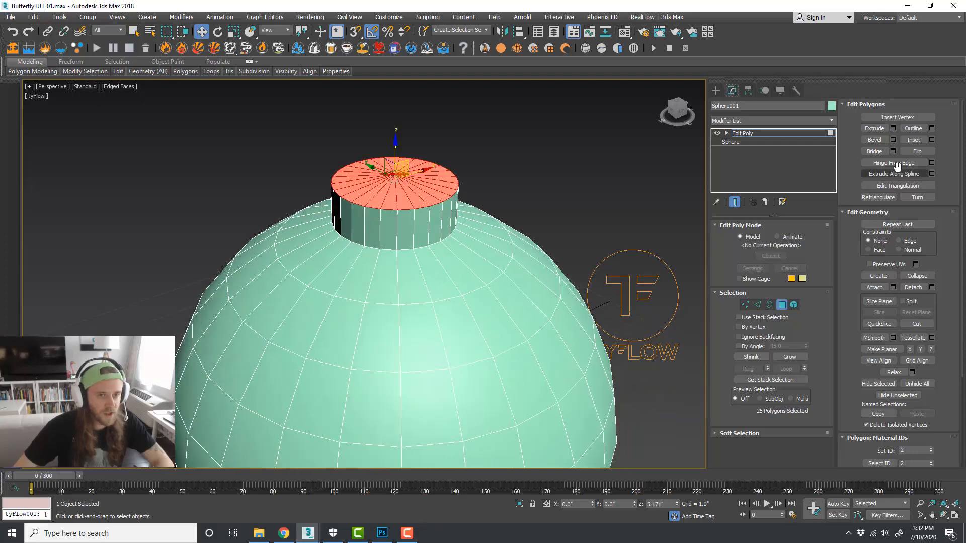
Step: Select the neck's top vertices at vertex level in the Left view and flatten them with Make Planar on Z
click(745, 304)
alt+middle_drag(475, 248, 486, 234)
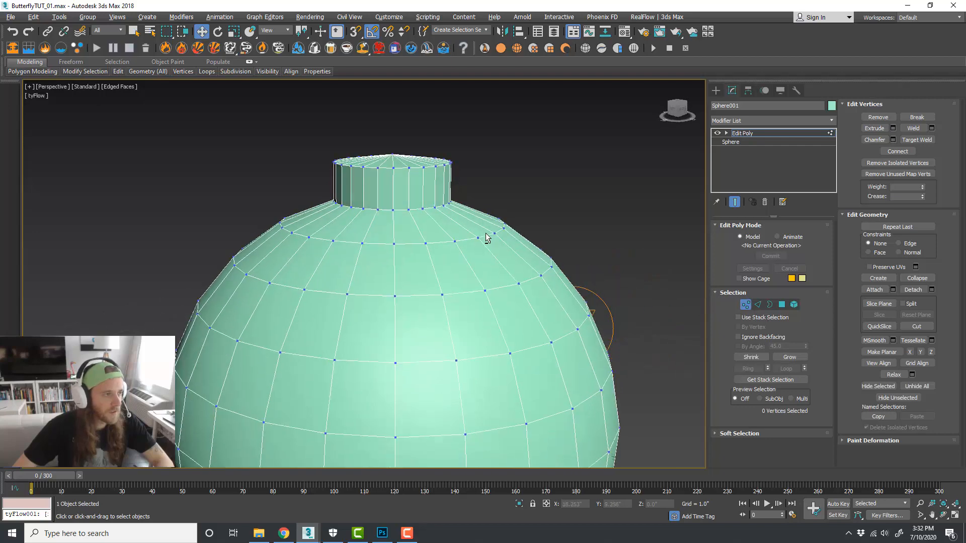
key(alt+w)
drag(260, 310, 162, 334)
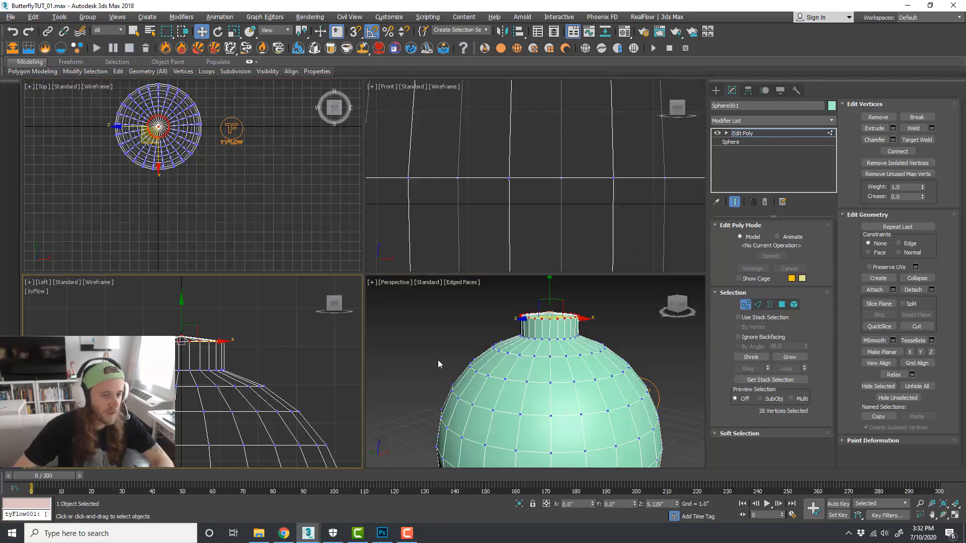
click(931, 352)
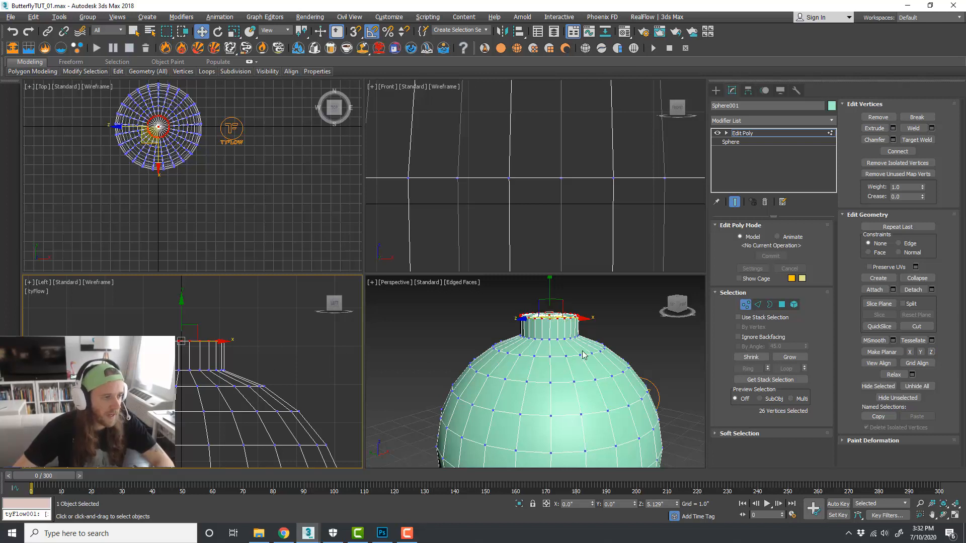
Step: Convert the top vertex selection to polygons and inset the neck's top face by 0.734"
key(alt+w)
scroll(491, 211, up, 5)
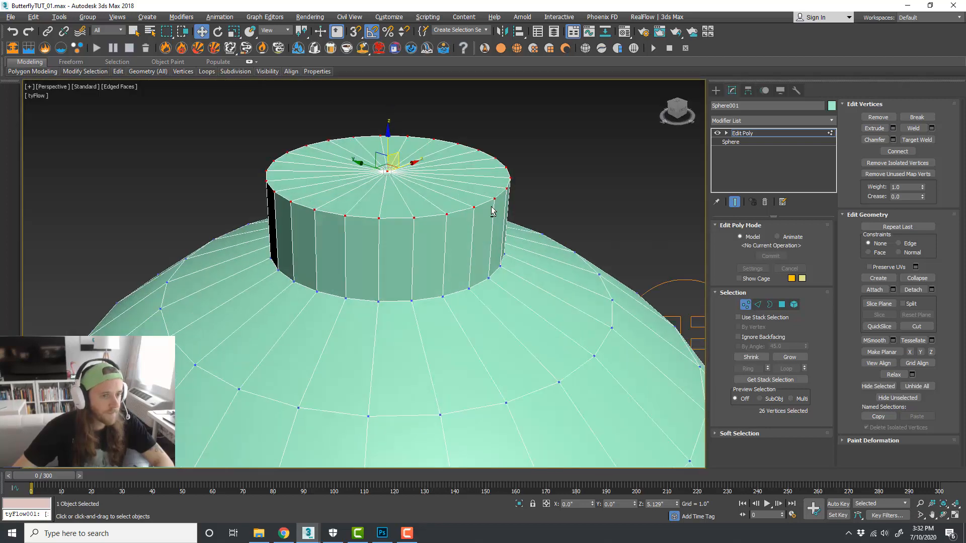
ctrl+shift+click(782, 305)
alt+middle_drag(521, 188, 507, 248)
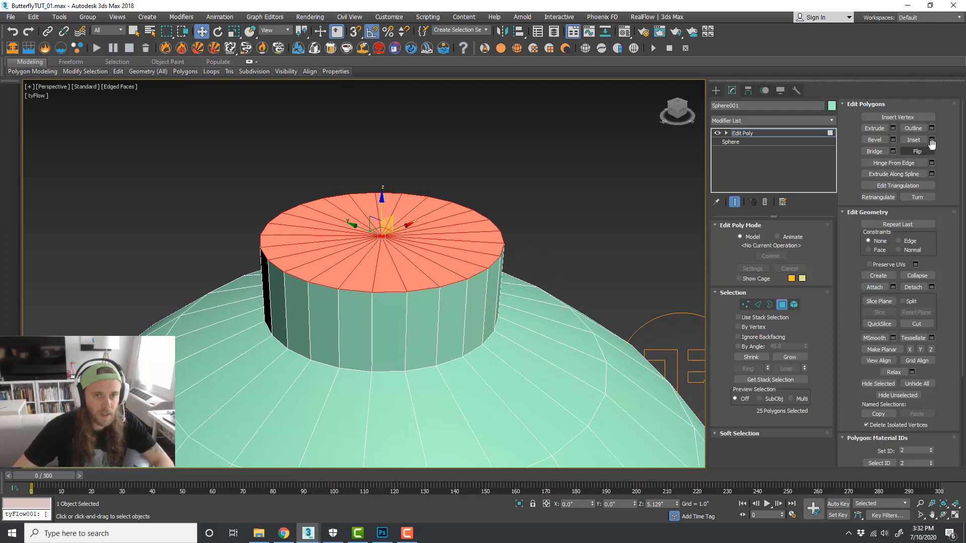
click(932, 140)
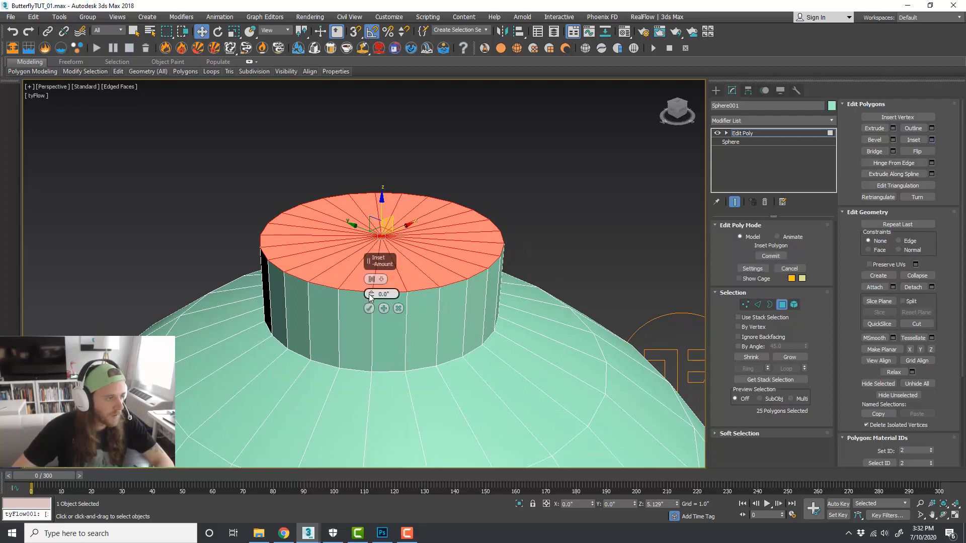
drag(370, 296, 371, 291)
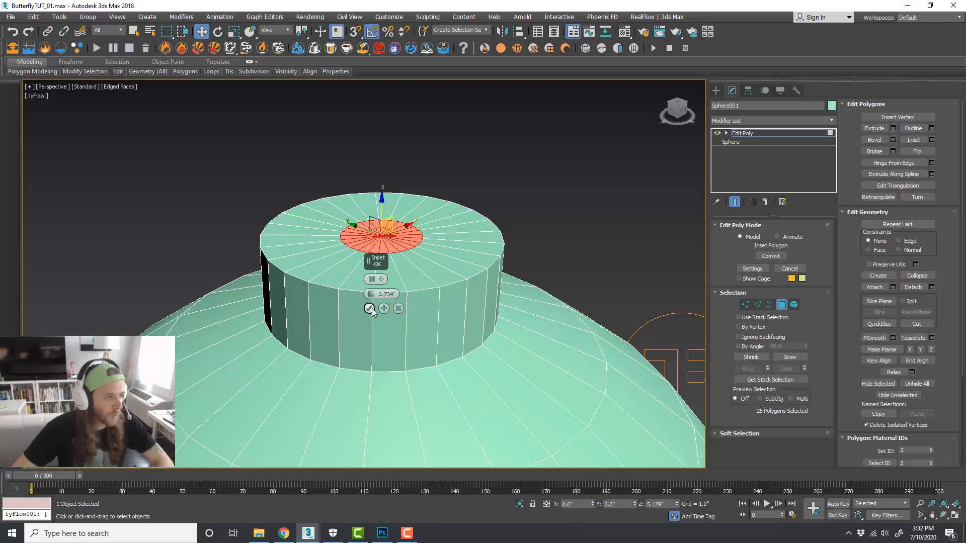
click(369, 308)
Step: Extrude the inset polygons by -0.224" to sink a fuse hole into the neck
click(893, 128)
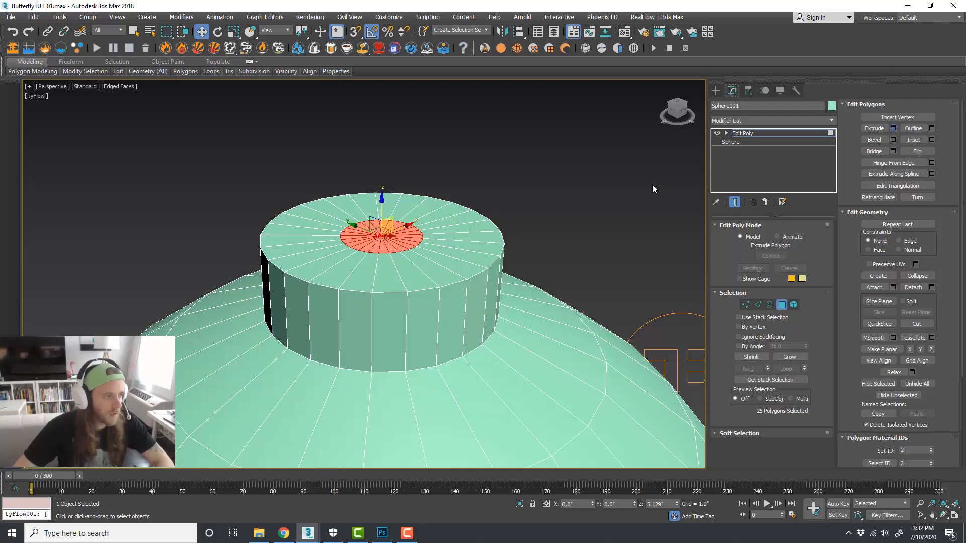
drag(374, 296, 375, 301)
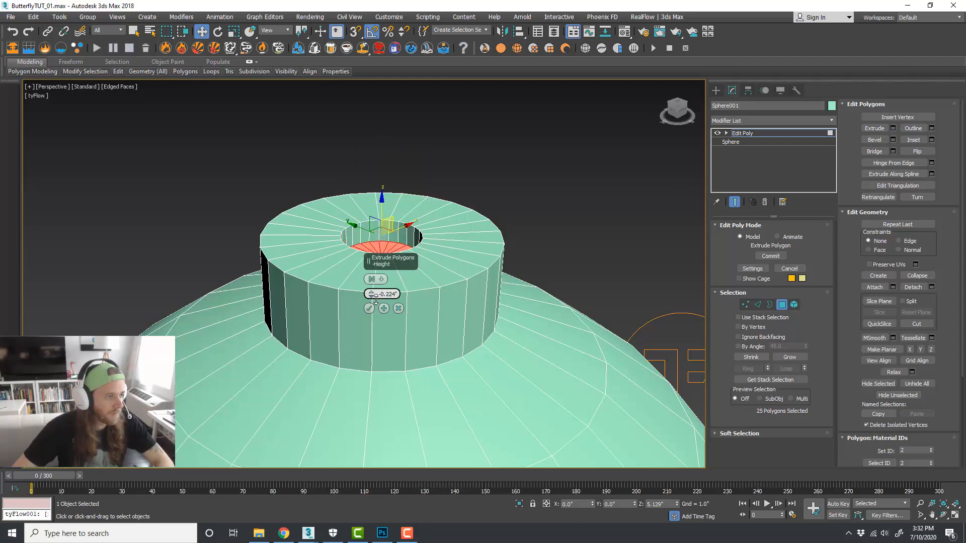
click(368, 308)
scroll(413, 252, down, 4)
scroll(426, 246, up, 2)
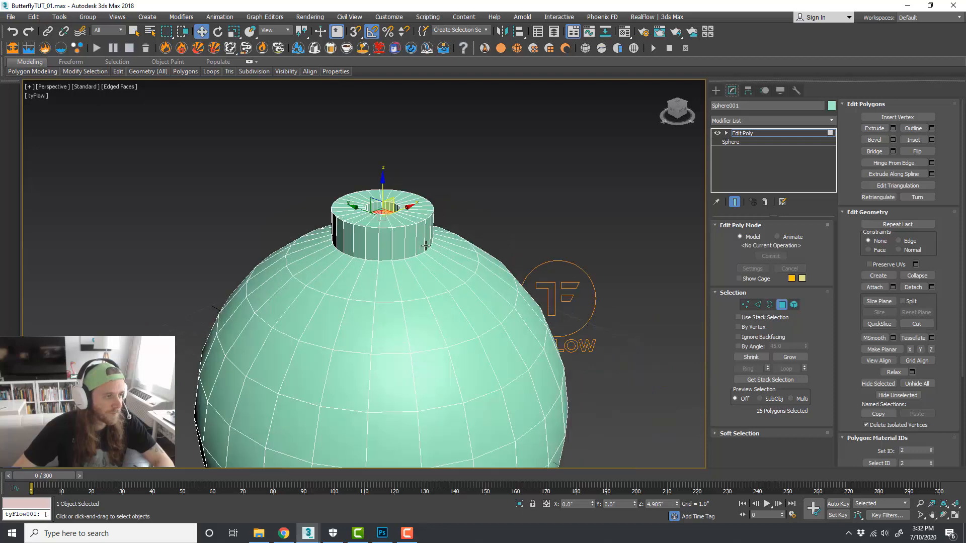
Step: Select the vertical edges around the neck's outer wall and connect them with 2 segments and a pinch of 40
key(2)
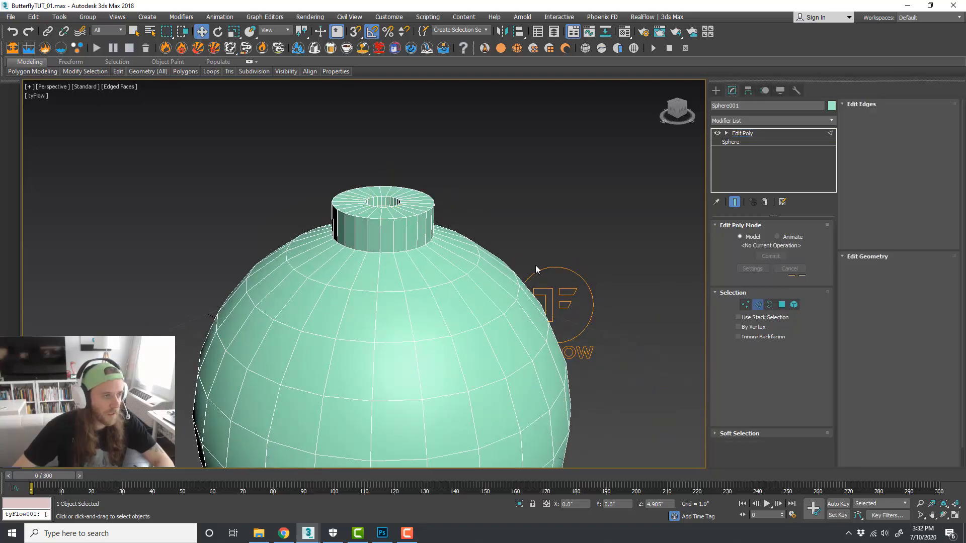
alt+middle_drag(536, 270, 457, 217)
drag(464, 202, 288, 210)
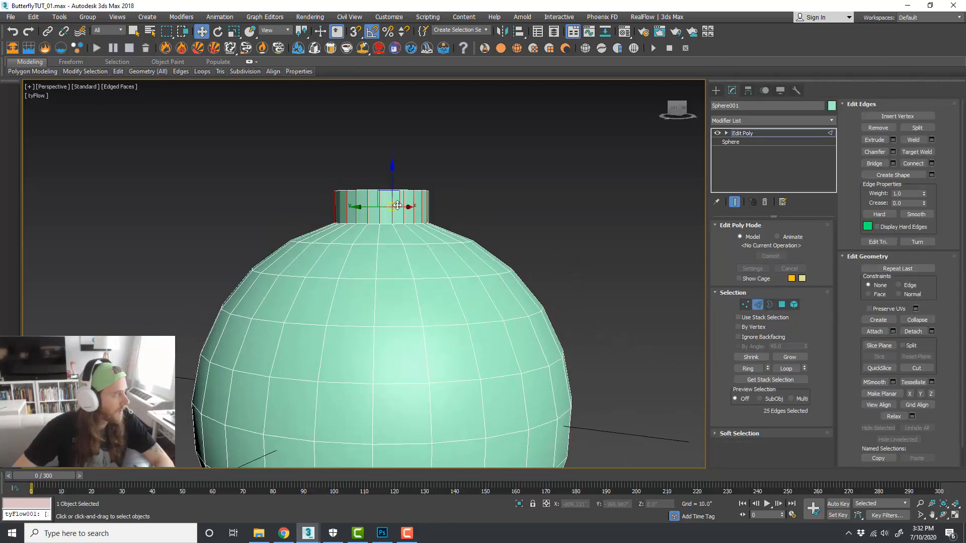
alt+middle_drag(398, 205, 515, 209)
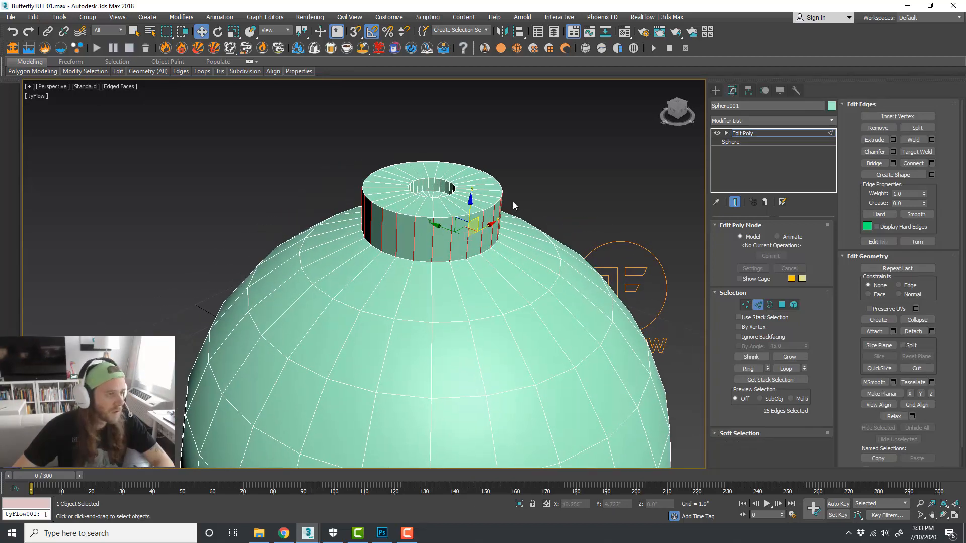
click(932, 164)
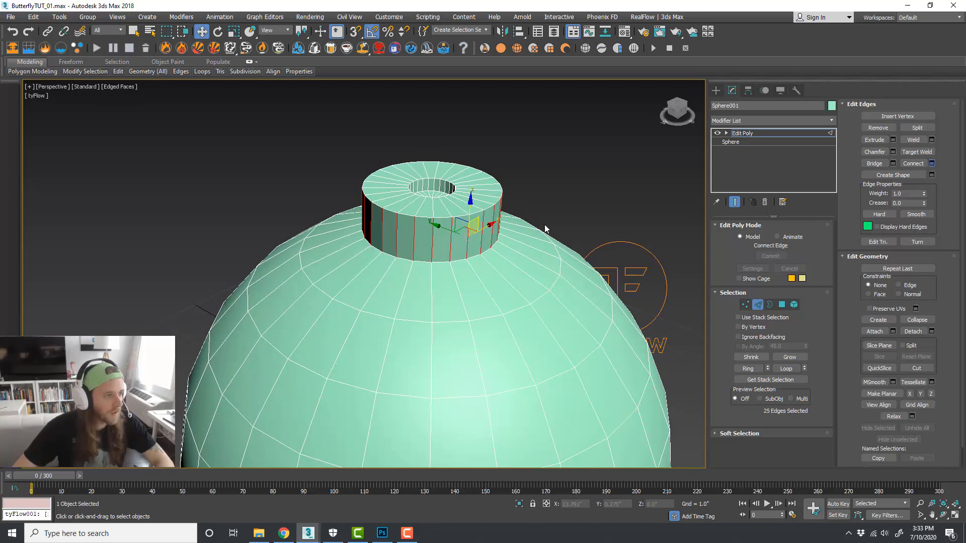
drag(371, 280, 376, 213)
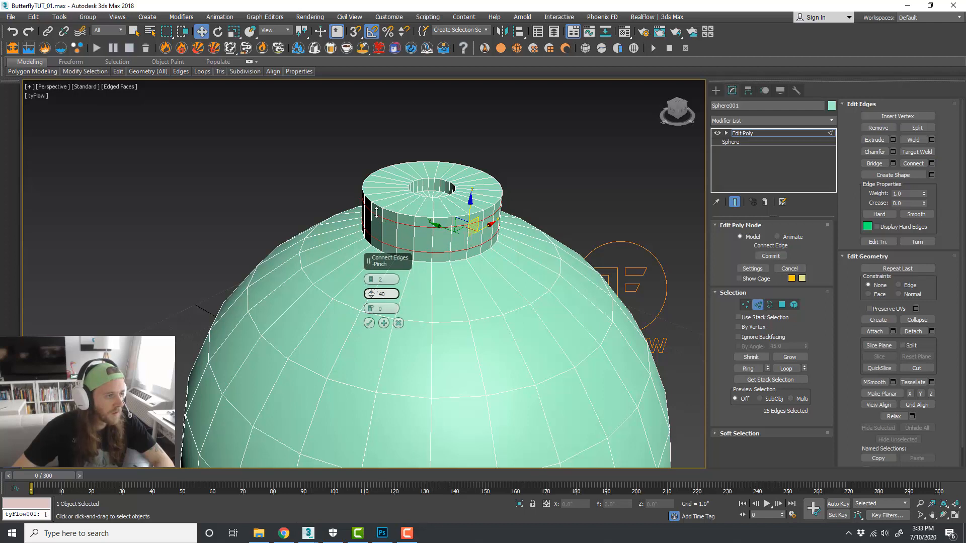
click(369, 323)
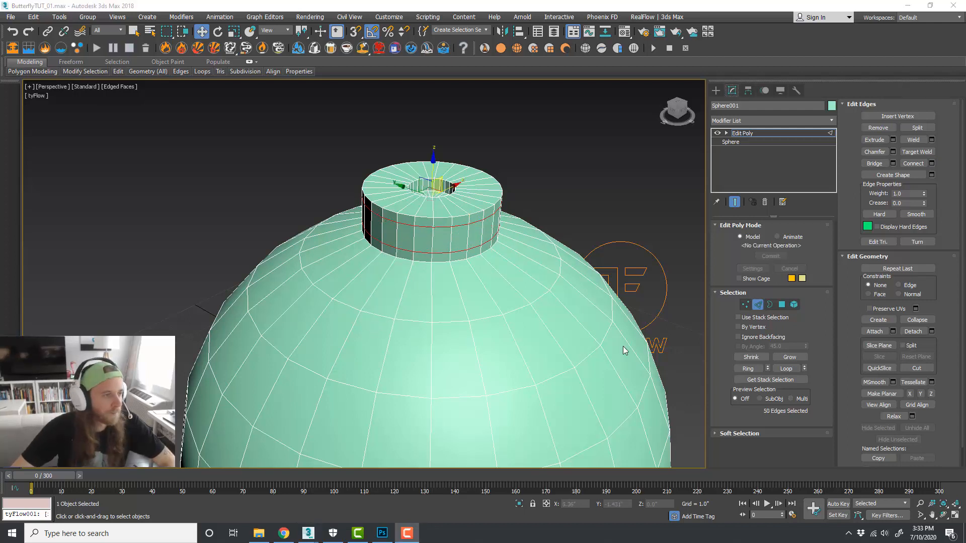
Step: Leave edge level, add a TurboSmooth modifier above the Edit Poly, and deselect the bomb
click(758, 305)
click(832, 121)
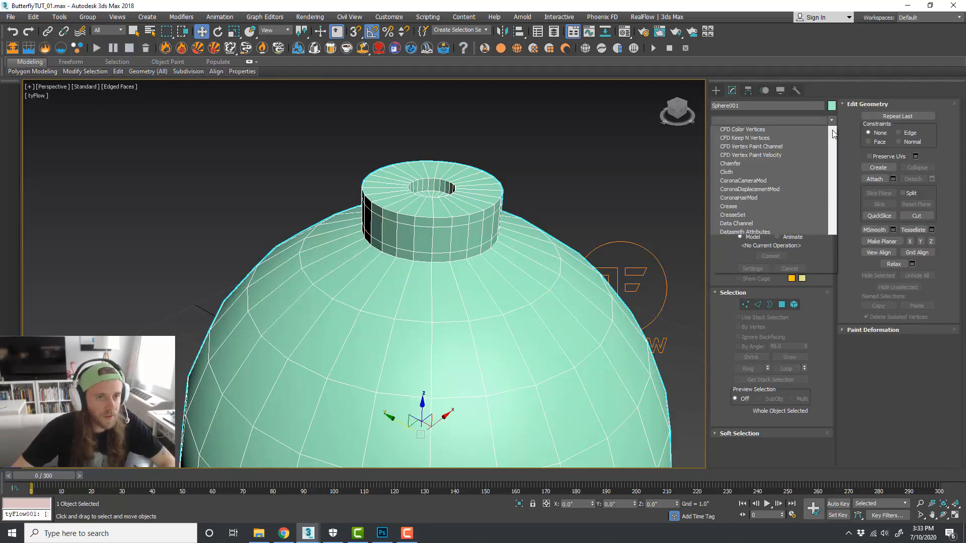
drag(833, 150, 835, 336)
click(736, 430)
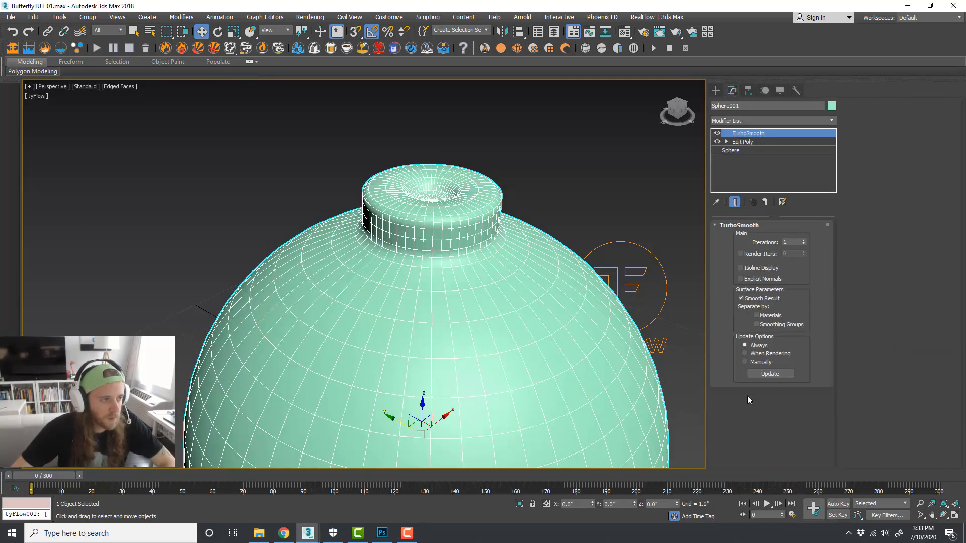
scroll(399, 222, down, 5)
click(528, 228)
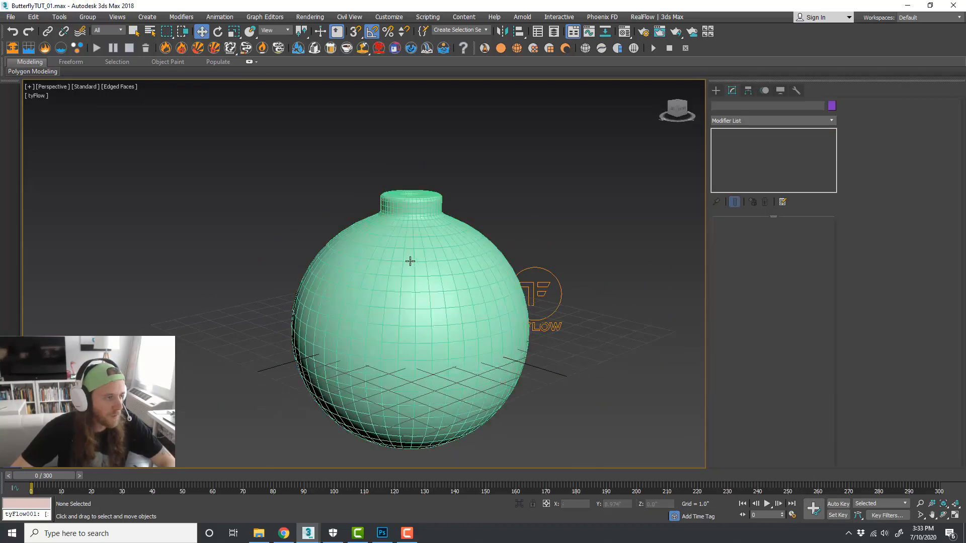
scroll(424, 266, down, 4)
scroll(424, 270, up, 5)
mouse_move(424, 269)
alt+middle_down()
mouse_move(458, 266)
mouse_move(443, 269)
alt+middle_up()
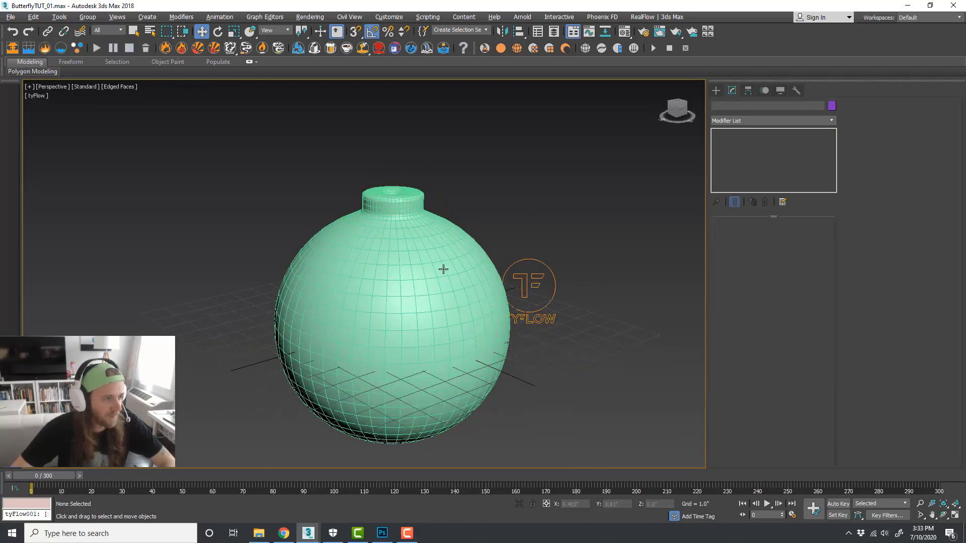
Step: Draw a smooth three-point line for the fuse in the Left view, curving from the neck's hole up to about Z 7.32"
key(alt+w)
click(284, 340)
key(alt+w)
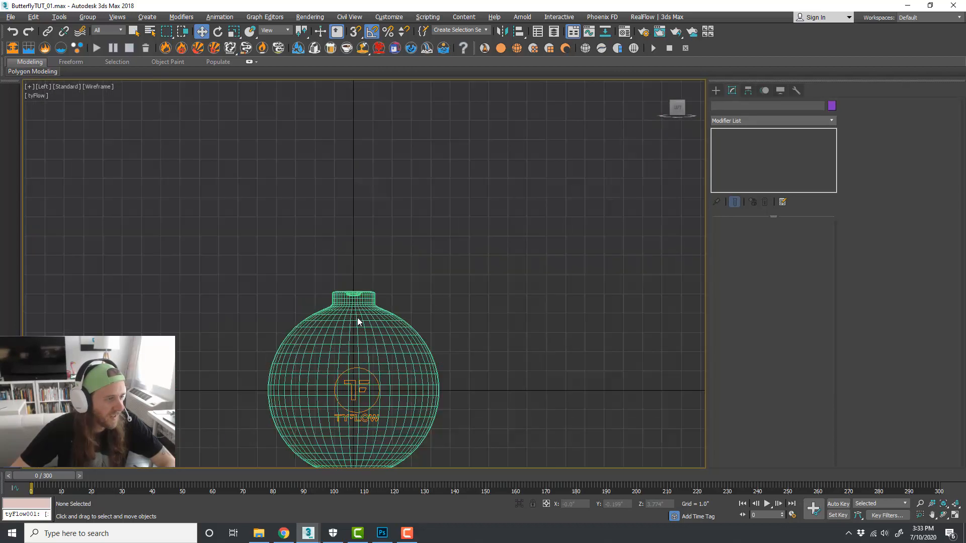
scroll(357, 319, up, 1)
middle_drag(357, 322, 552, 243)
click(716, 90)
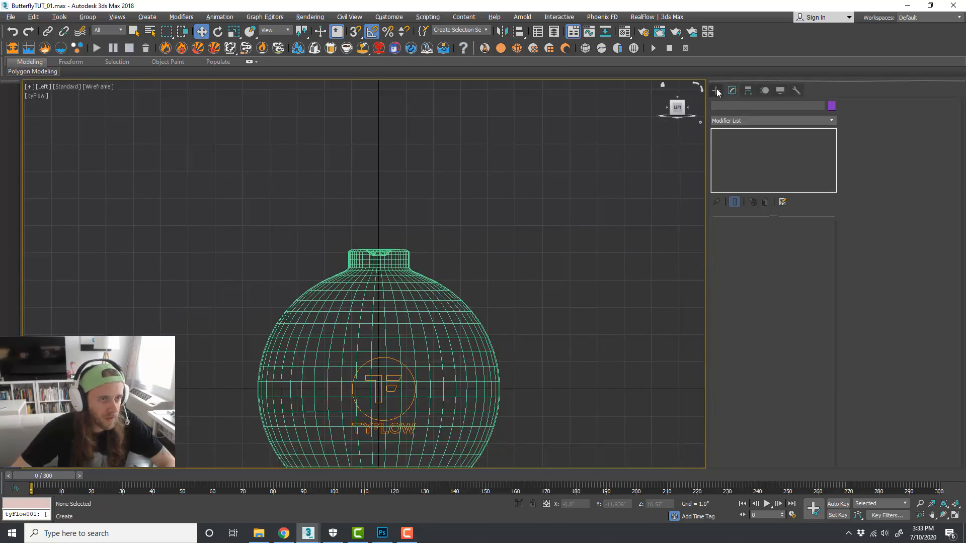
click(727, 105)
click(751, 159)
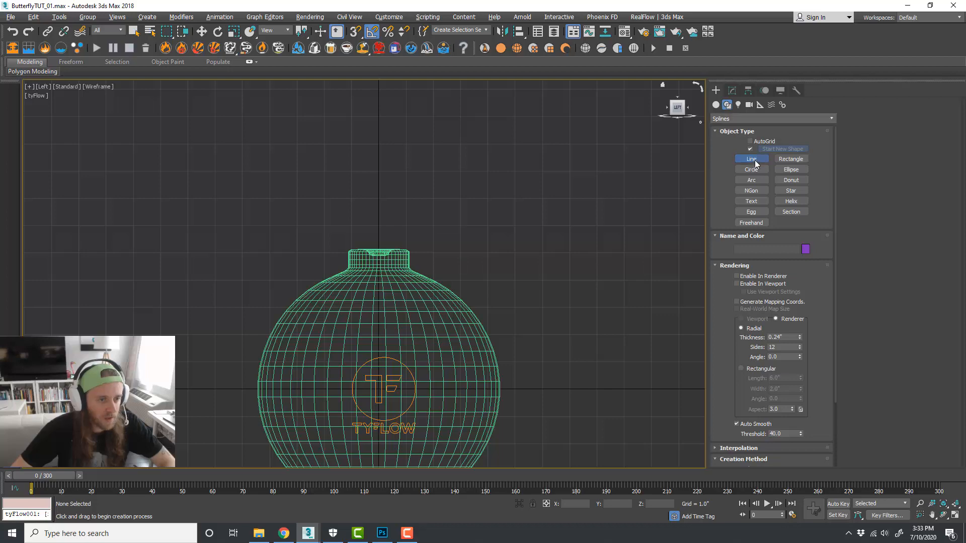
drag(831, 343, 830, 248)
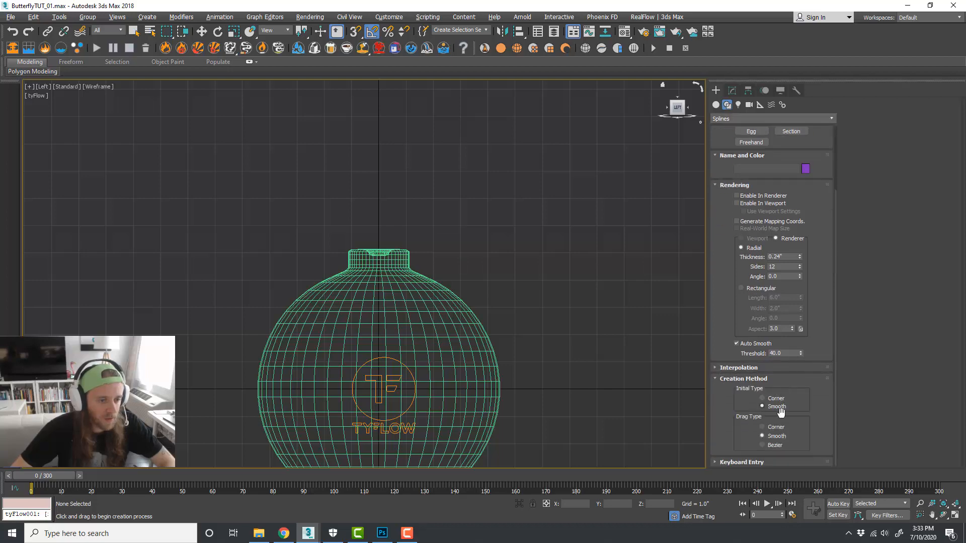
scroll(380, 249, up, 2)
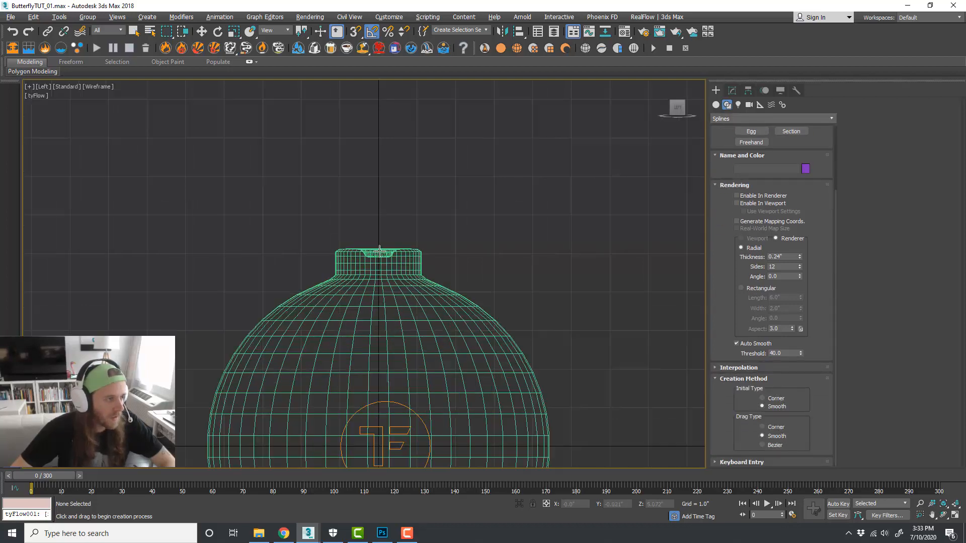
click(379, 256)
click(384, 211)
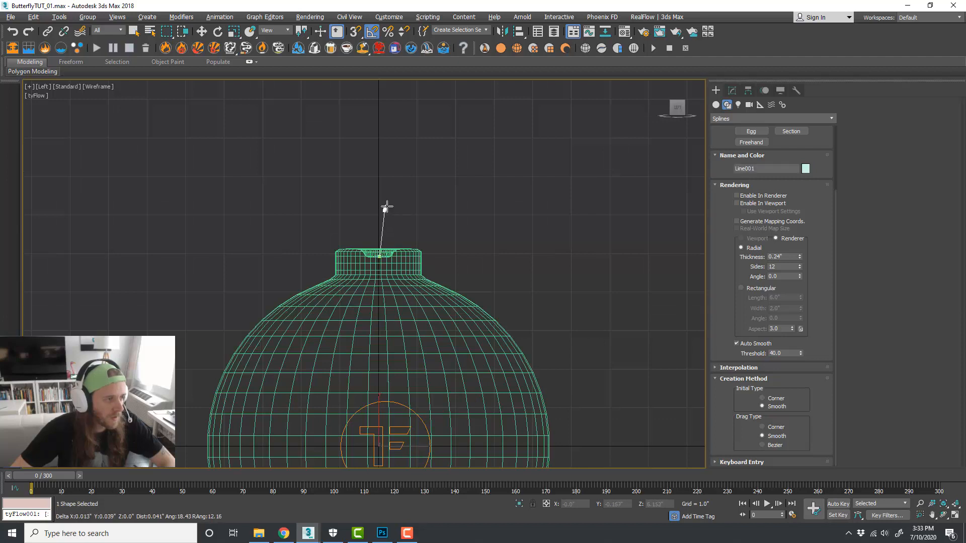
click(426, 164)
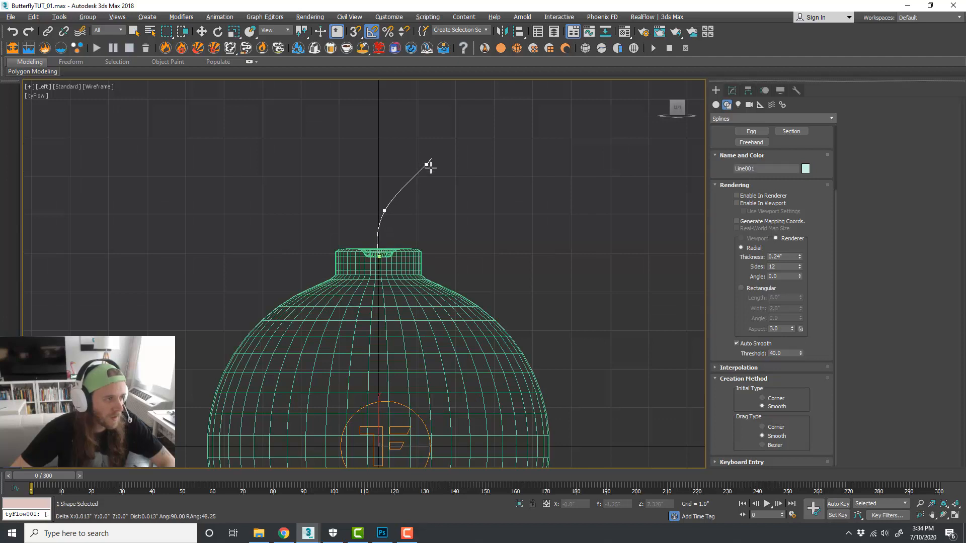
right_click(445, 177)
right_click(455, 187)
Step: Refine the fuse curve at vertex level by moving its middle and end vertices slightly outward
click(732, 90)
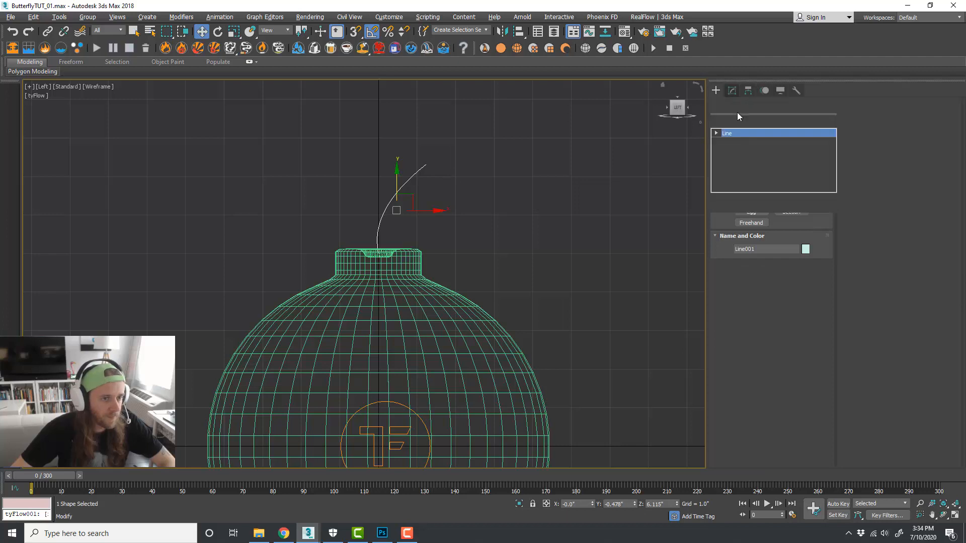
click(886, 119)
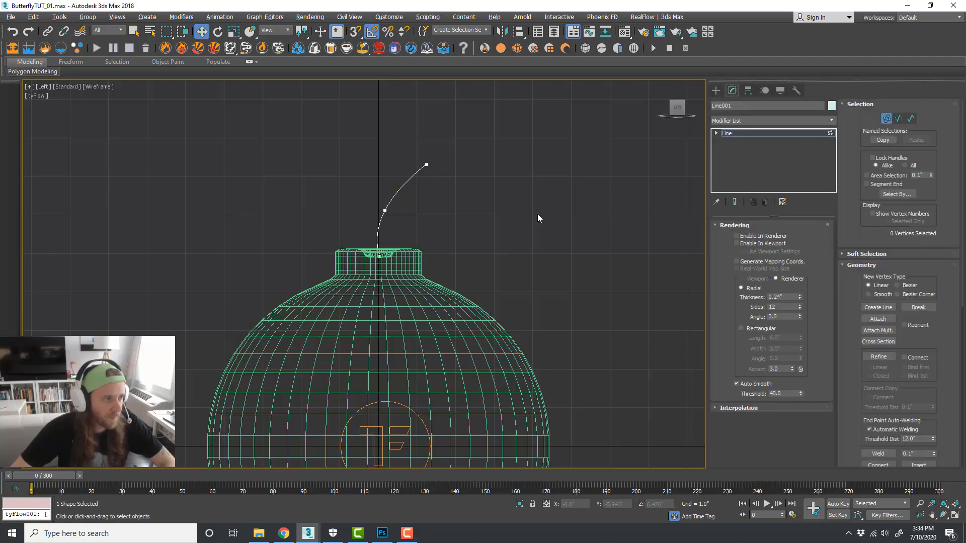
drag(372, 203, 372, 203)
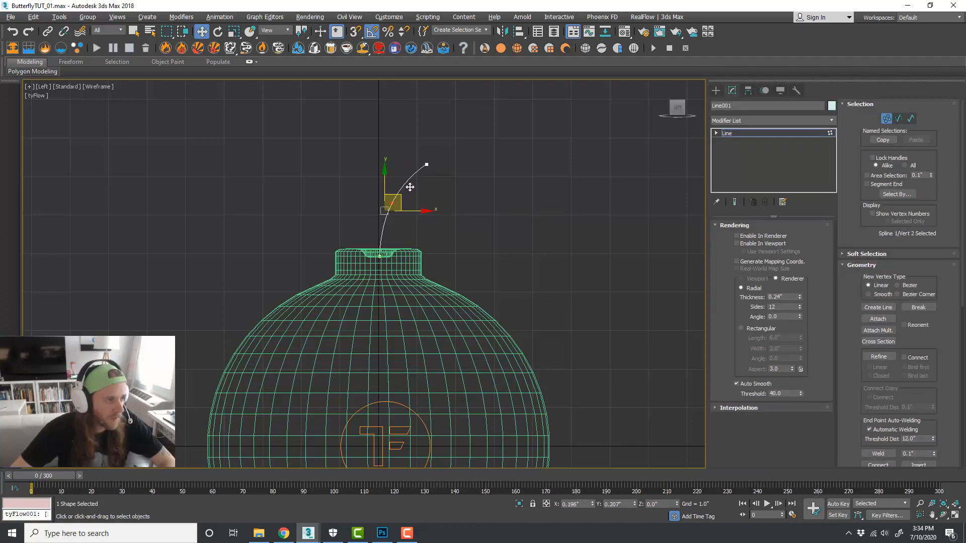
click(427, 165)
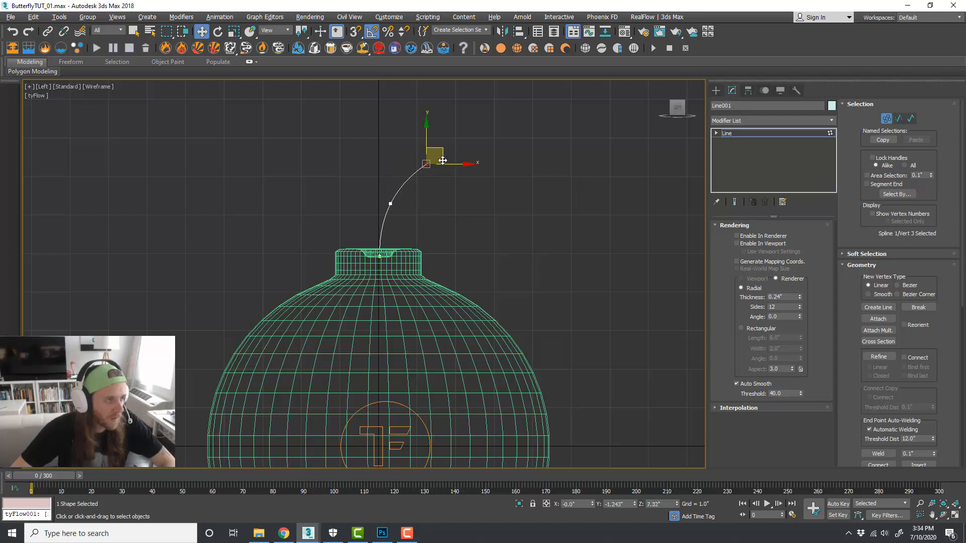
drag(455, 209, 376, 160)
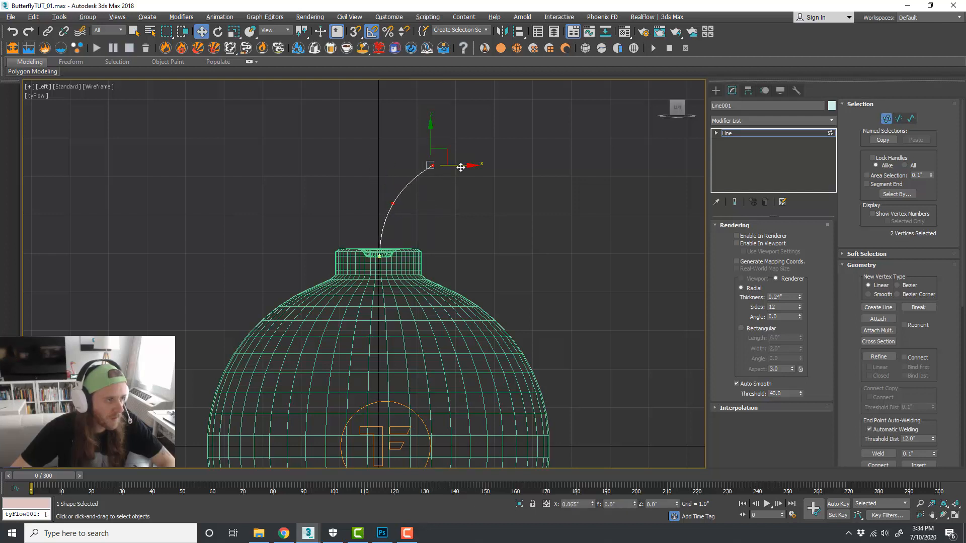
click(464, 203)
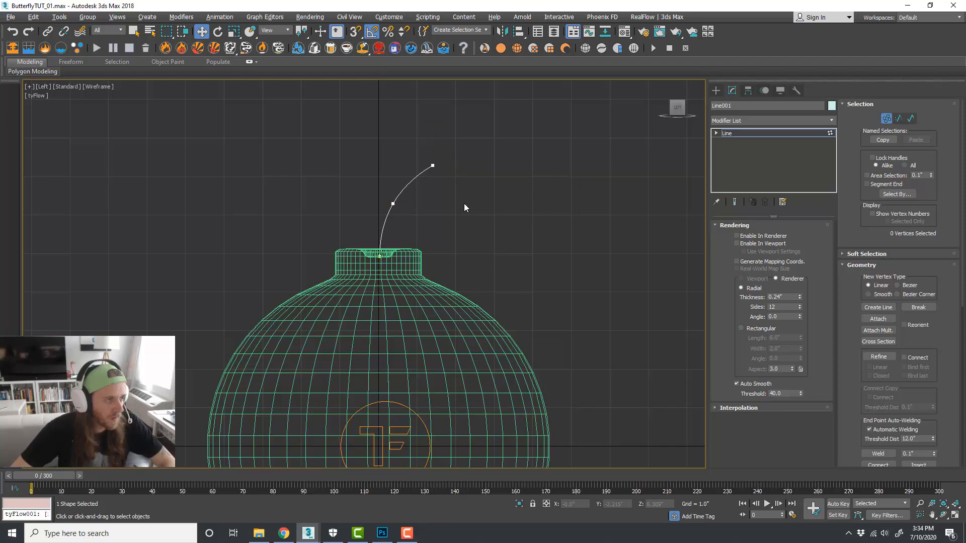
Step: Leave vertex level and make the fuse line renderable in both the renderer and the viewport, viewing it in Perspective
click(885, 119)
click(737, 244)
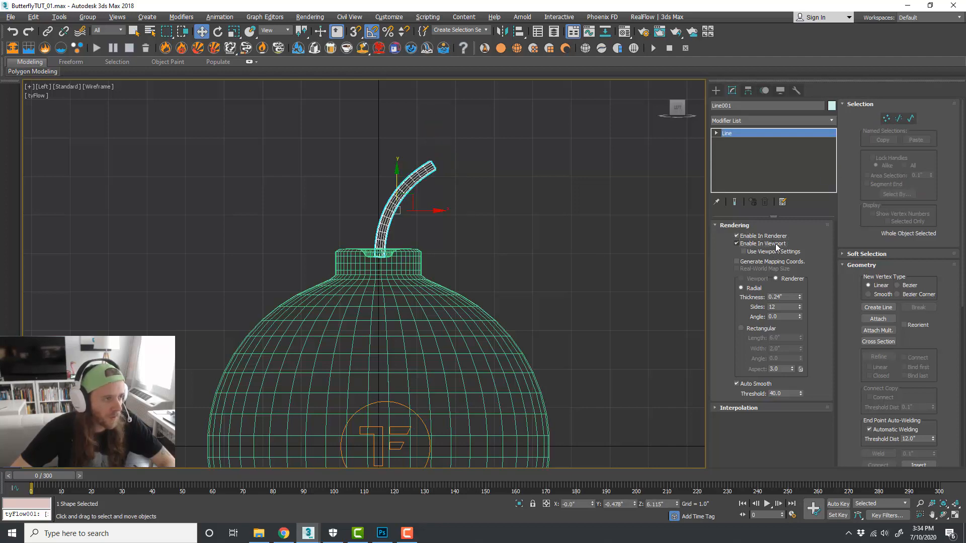
key(alt+w)
middle_click(549, 298)
key(alt+w)
scroll(416, 162, up, 4)
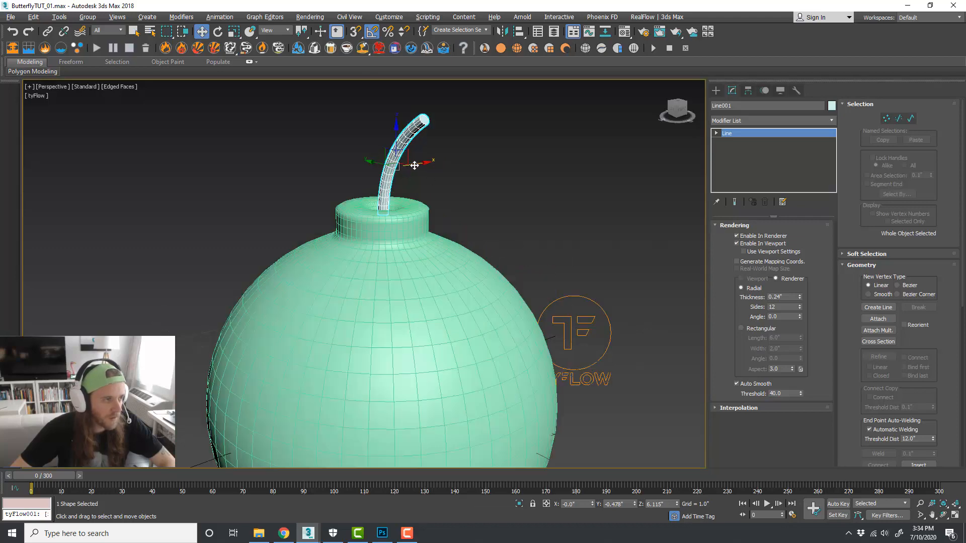
Step: Thicken the fuse line to a radial rendering thickness of 0.35" and deselect it
middle_drag(481, 202, 494, 227)
drag(800, 295, 804, 290)
scroll(446, 213, down, 4)
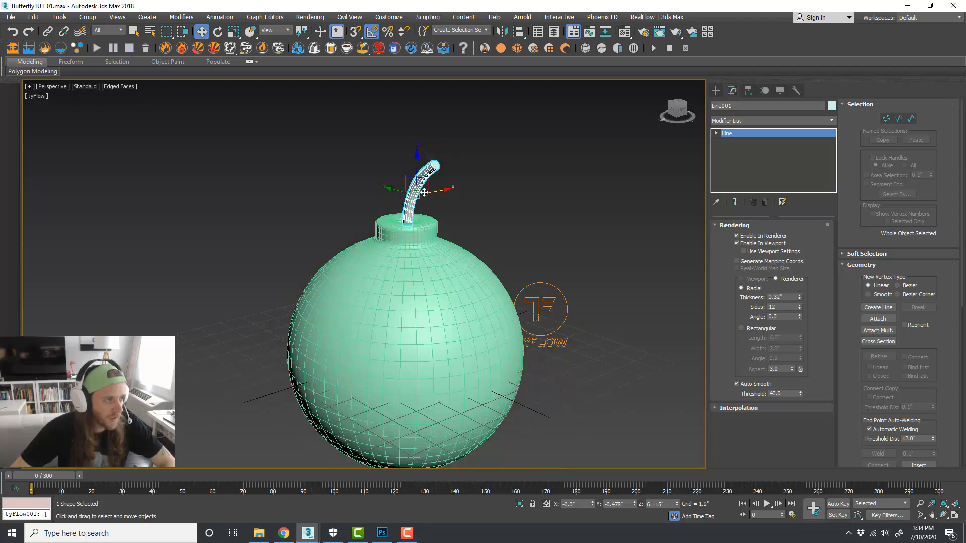
scroll(468, 210, down, 4)
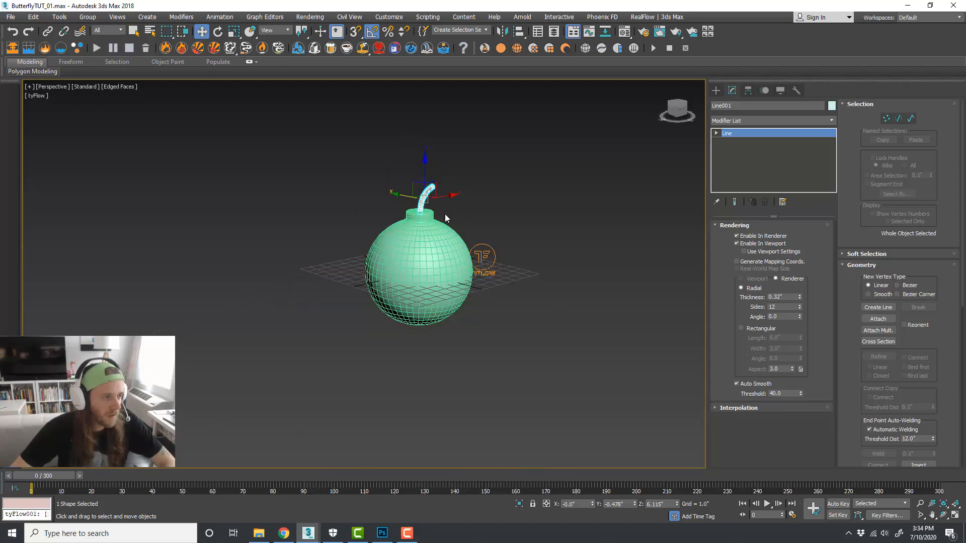
drag(800, 294, 801, 292)
click(590, 232)
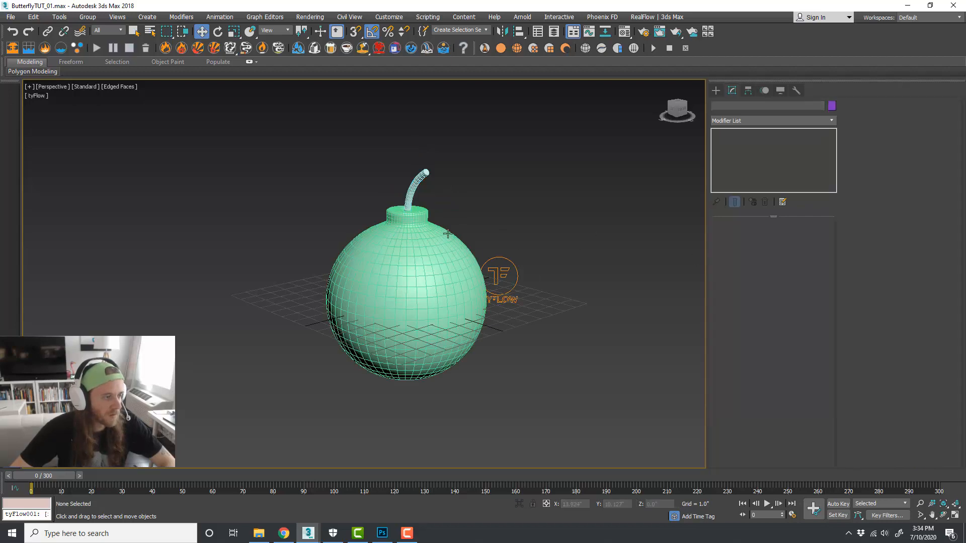
Step: Create a small standard sphere with a radius of about 0.2" on the grid beside the bomb
scroll(440, 208, up, 8)
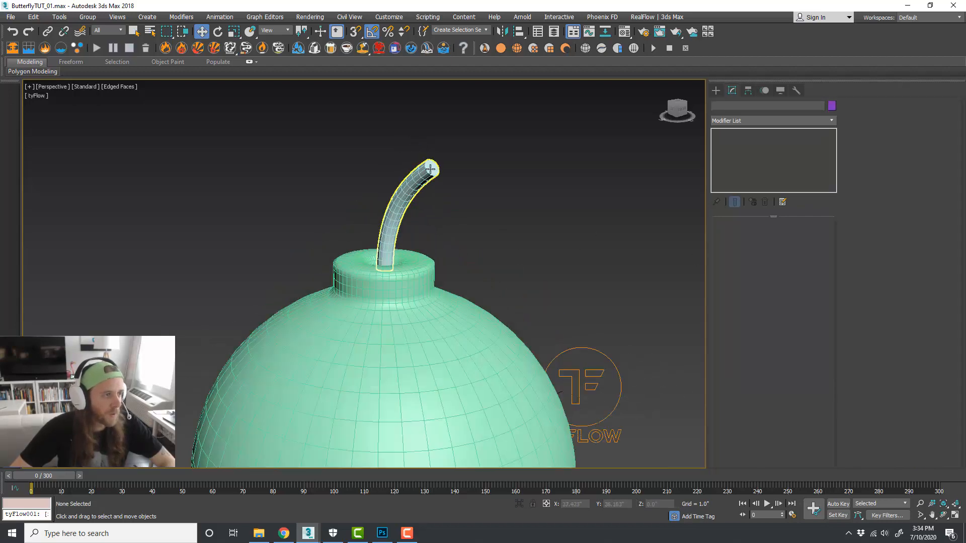
scroll(458, 216, down, 8)
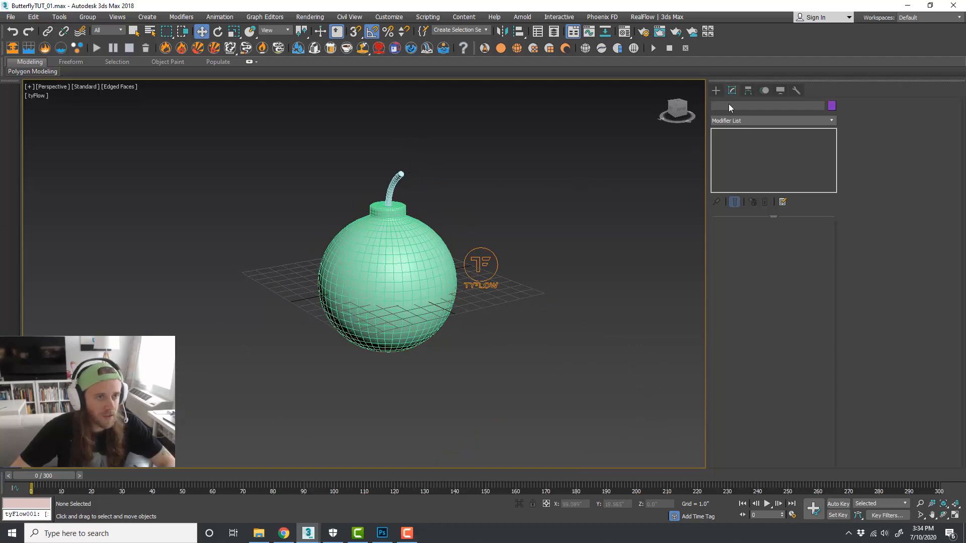
click(716, 90)
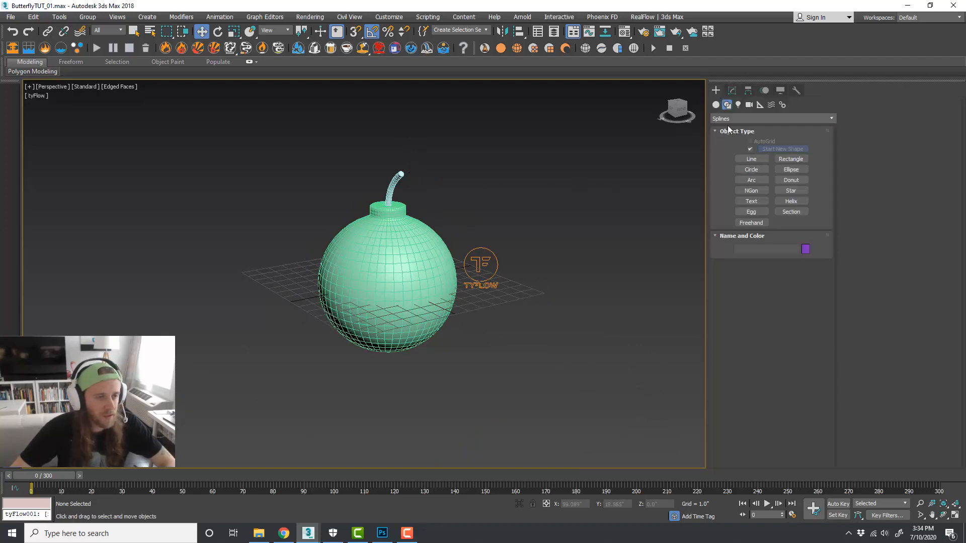
click(718, 105)
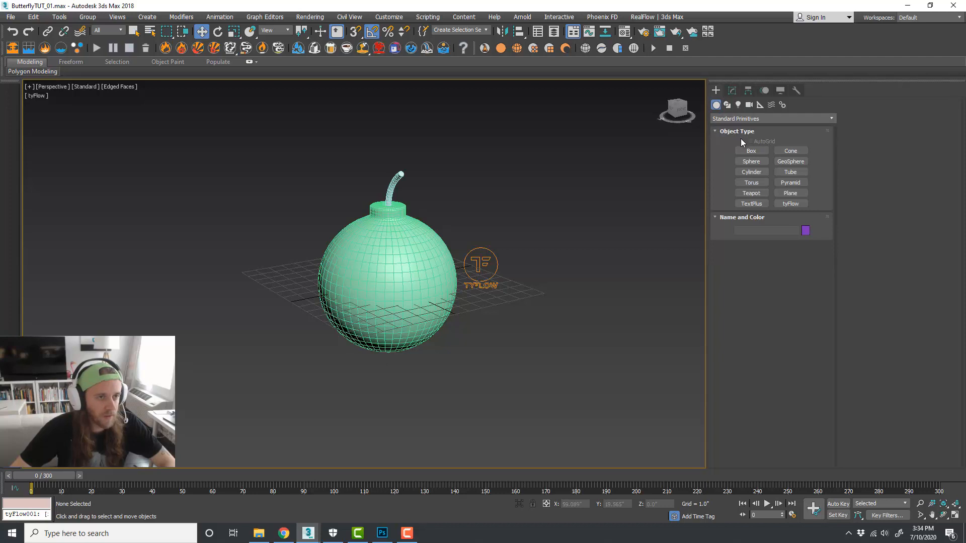
click(752, 162)
scroll(479, 292, up, 4)
drag(498, 336, 499, 332)
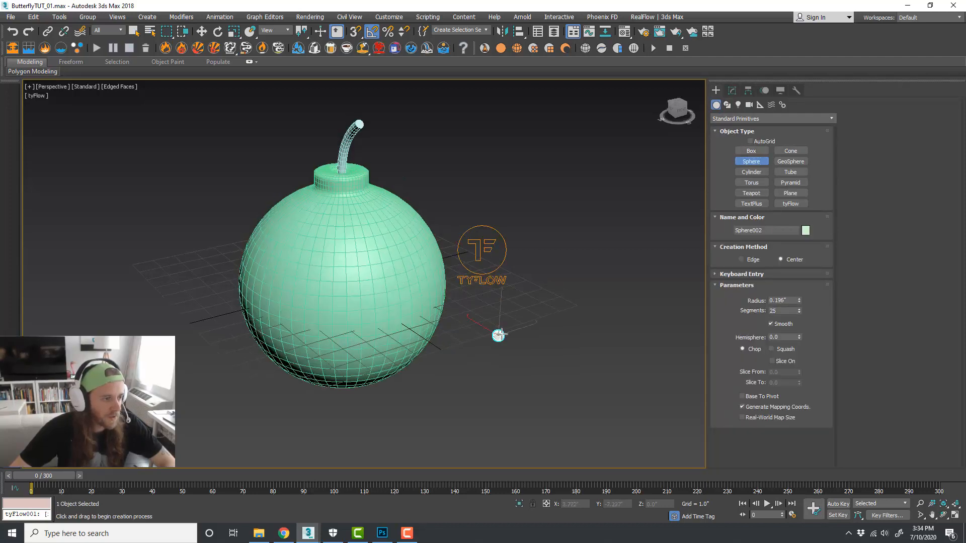
key(w)
middle_drag(532, 317, 545, 342)
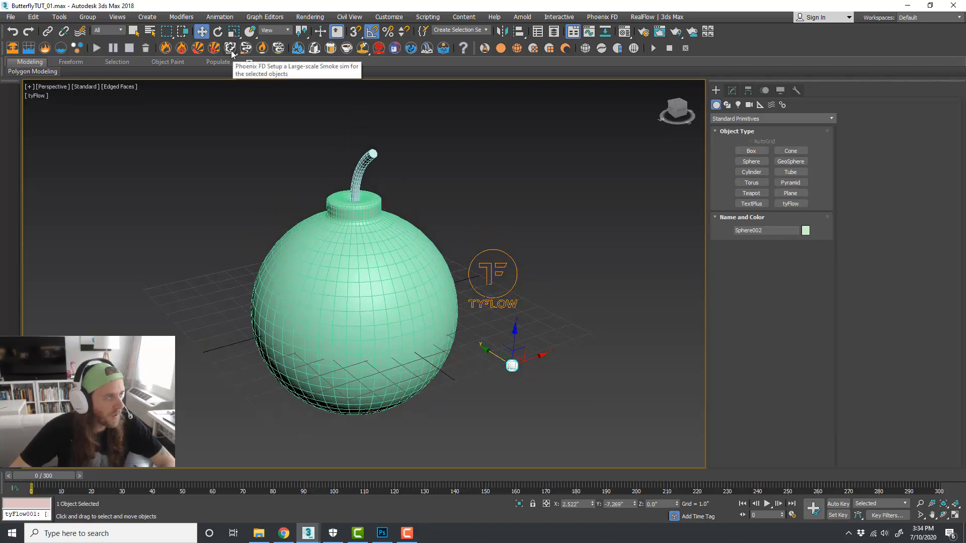
Step: Turn on 3D snapping, move the small sphere onto the fuse's upper end, and deselect it
click(353, 32)
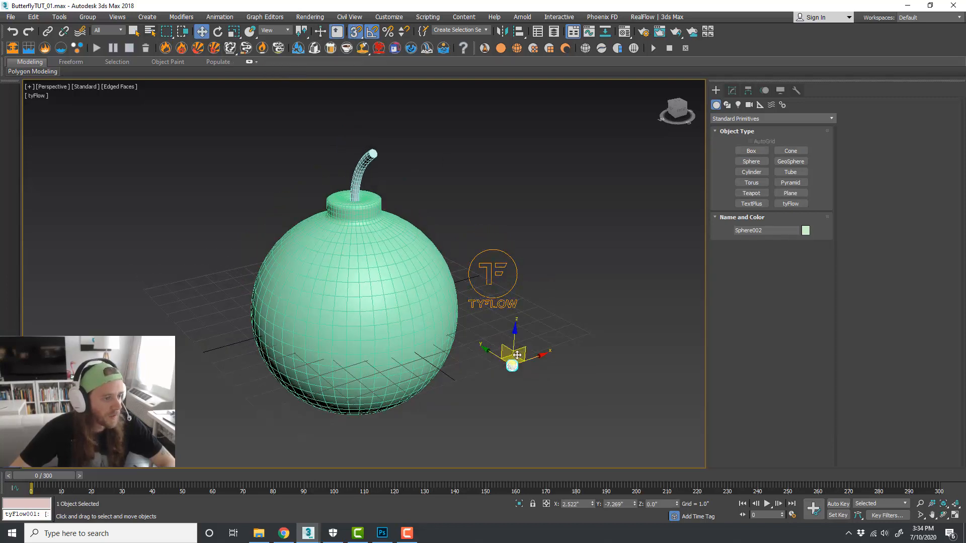
drag(512, 366, 369, 153)
scroll(374, 152, up, 3)
scroll(375, 153, up, 3)
mouse_move(407, 163)
alt+middle_down()
mouse_move(454, 173)
mouse_move(402, 166)
alt+middle_up()
scroll(382, 166, down, 3)
scroll(387, 170, up, 2)
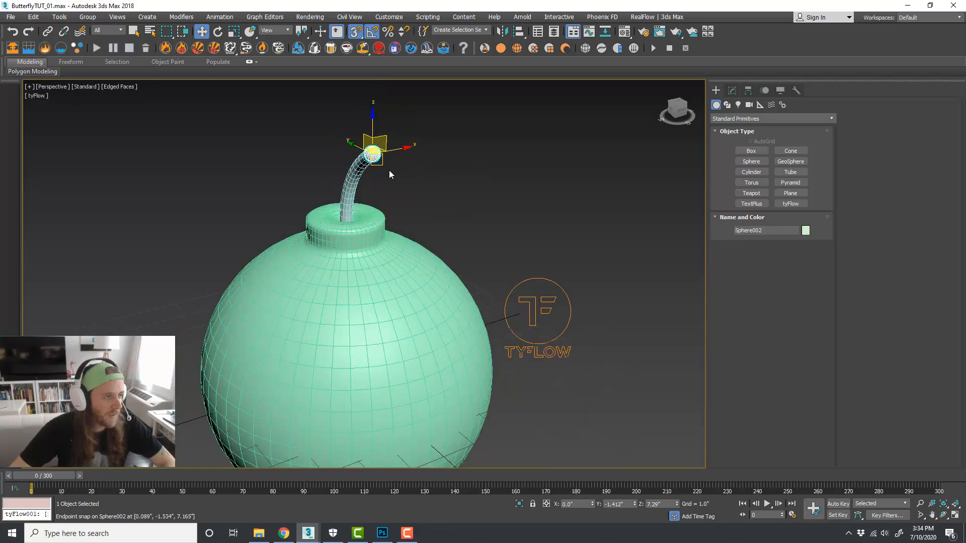
scroll(389, 170, down, 2)
alt+middle_drag(461, 194, 463, 192)
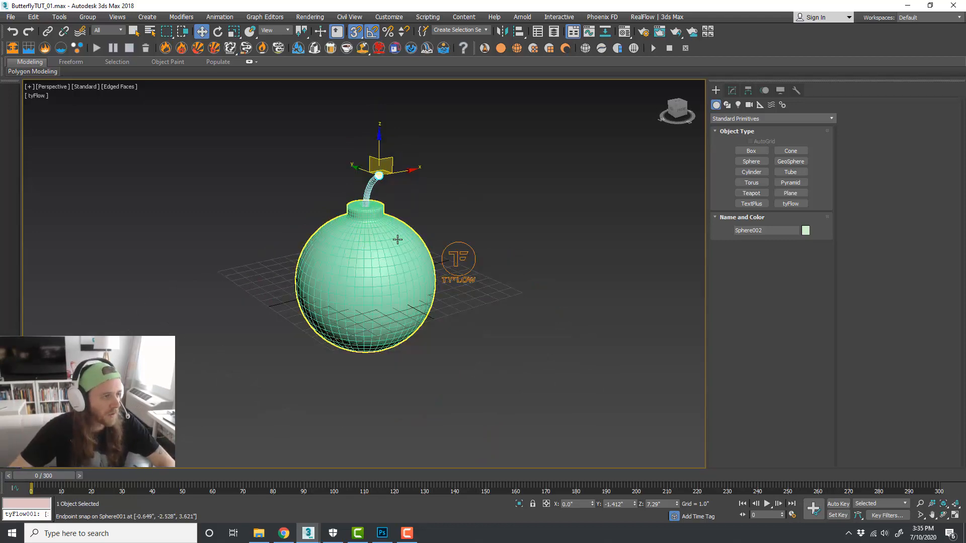
alt+middle_drag(397, 238, 448, 225)
scroll(445, 221, down, 3)
click(429, 217)
scroll(433, 218, up, 3)
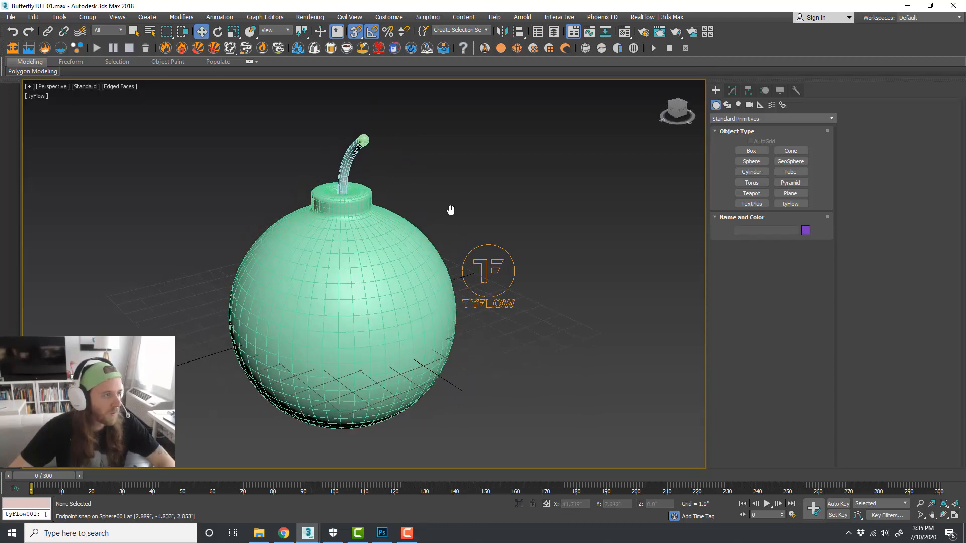
scroll(448, 214, down, 1)
scroll(453, 218, up, 2)
alt+middle_drag(454, 224, 464, 222)
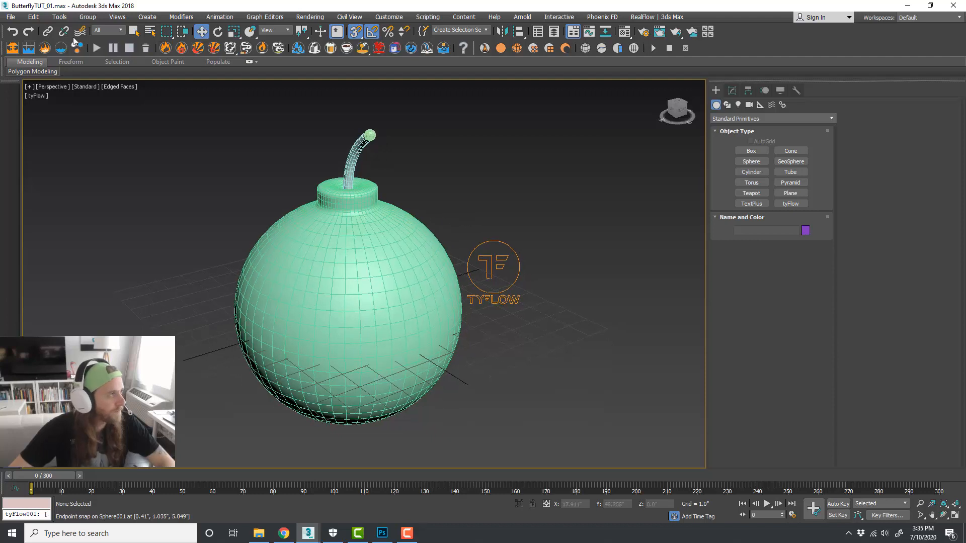
click(48, 31)
click(370, 135)
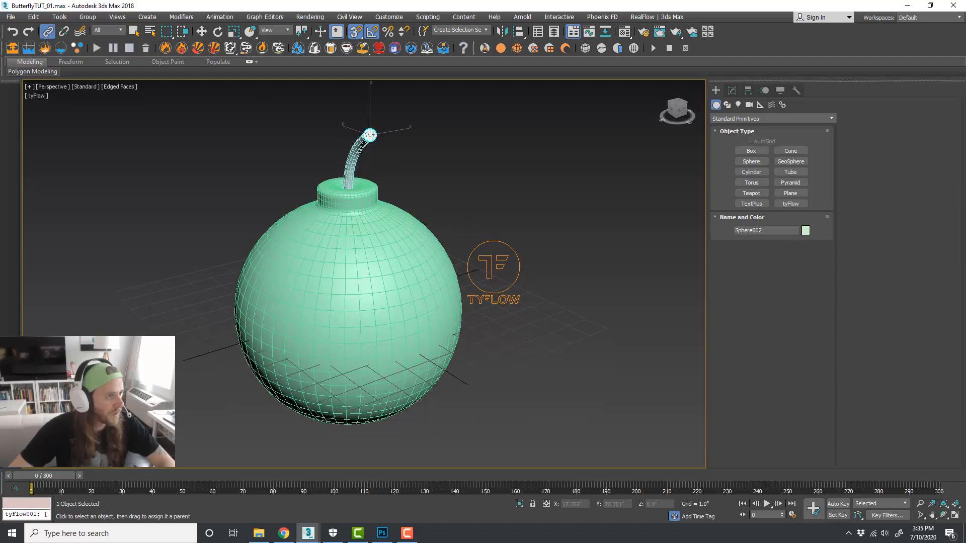
key(w)
click(415, 139)
Step: Restore the selection of the small sphere at the fuse's end and rename it fuseTip
key(ctrl+z)
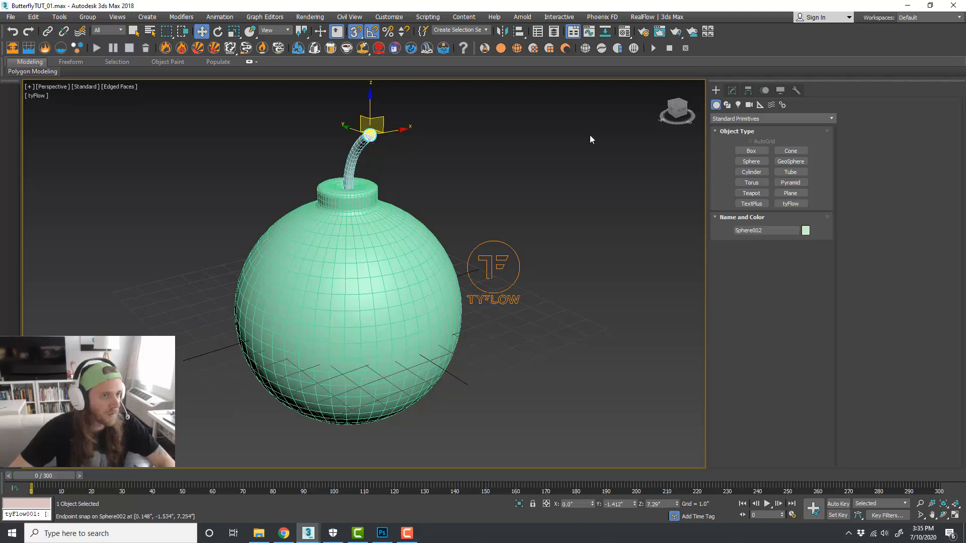
click(735, 92)
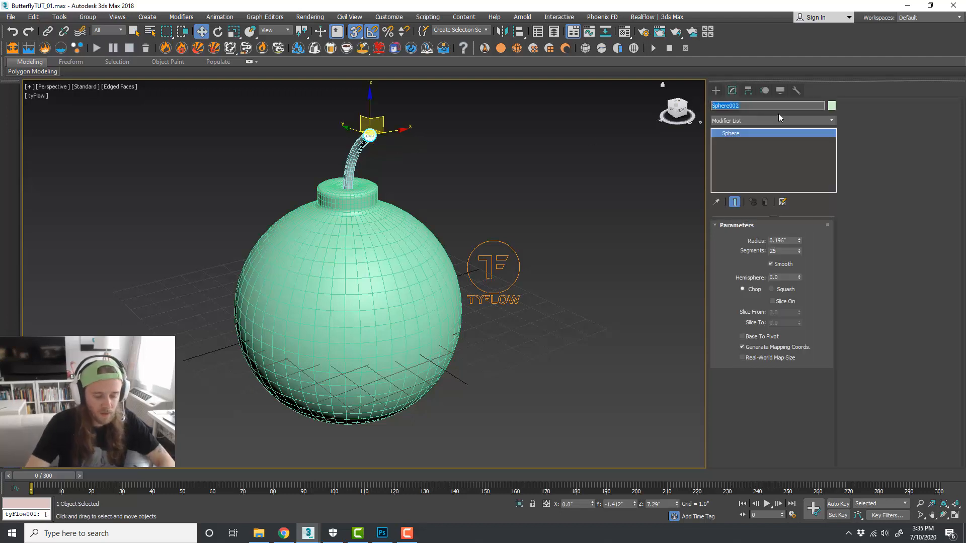
text(fuseTi)
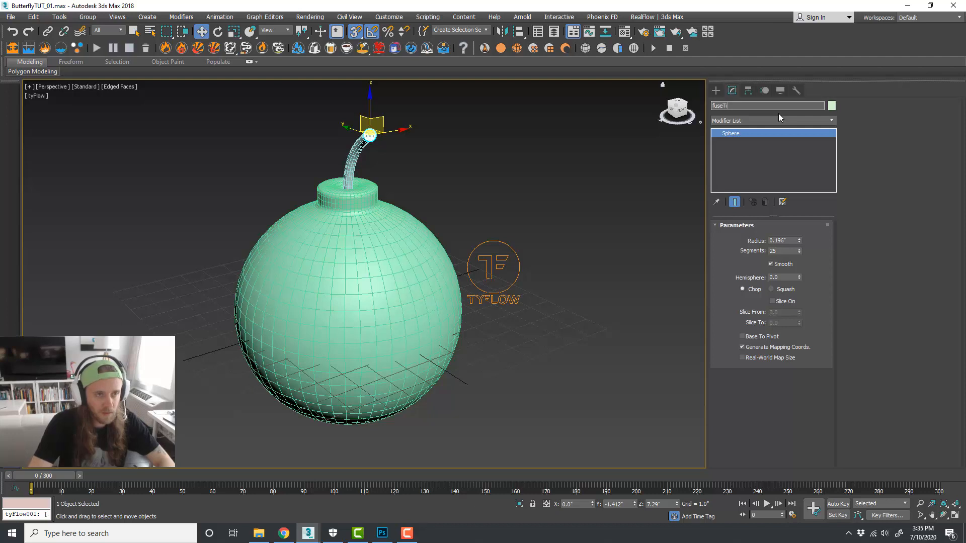
text(p)
key(Return)
Step: Rename the fuse line as Wick and the bomb body as Bomb
click(353, 153)
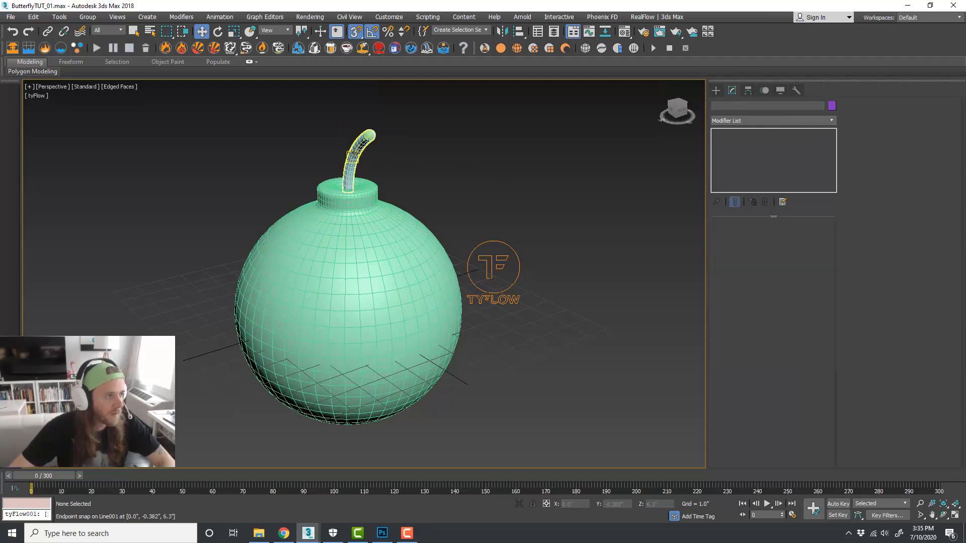
click(353, 153)
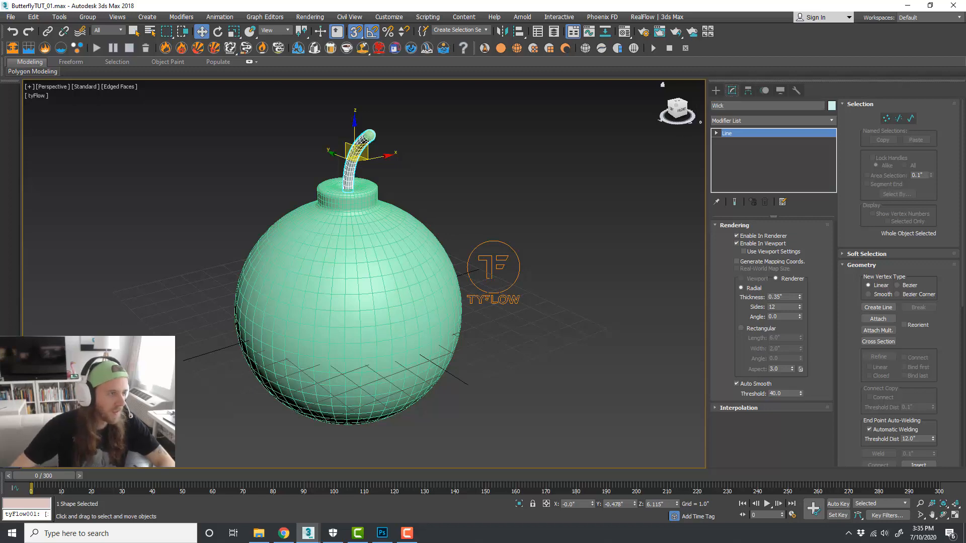
click(384, 268)
click(745, 105)
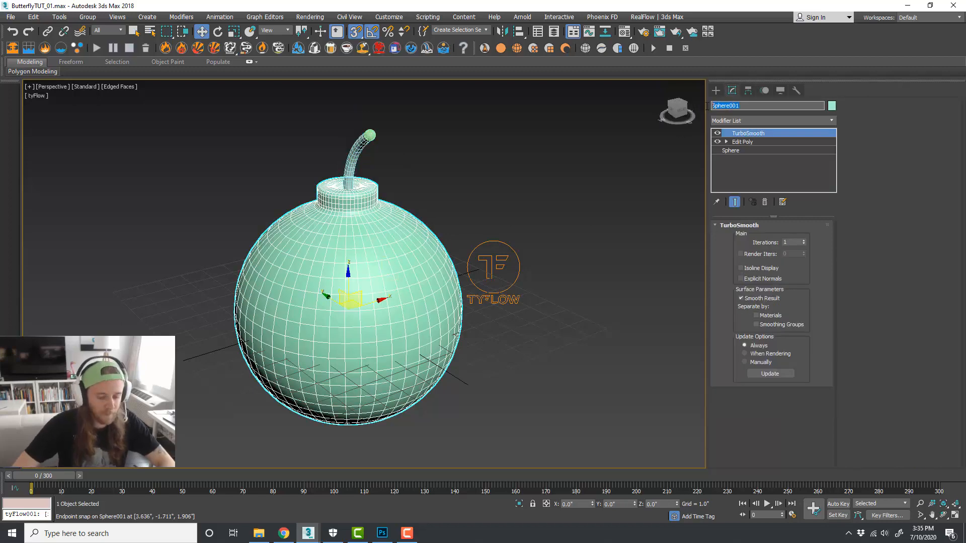
text(Bomb)
key(Return)
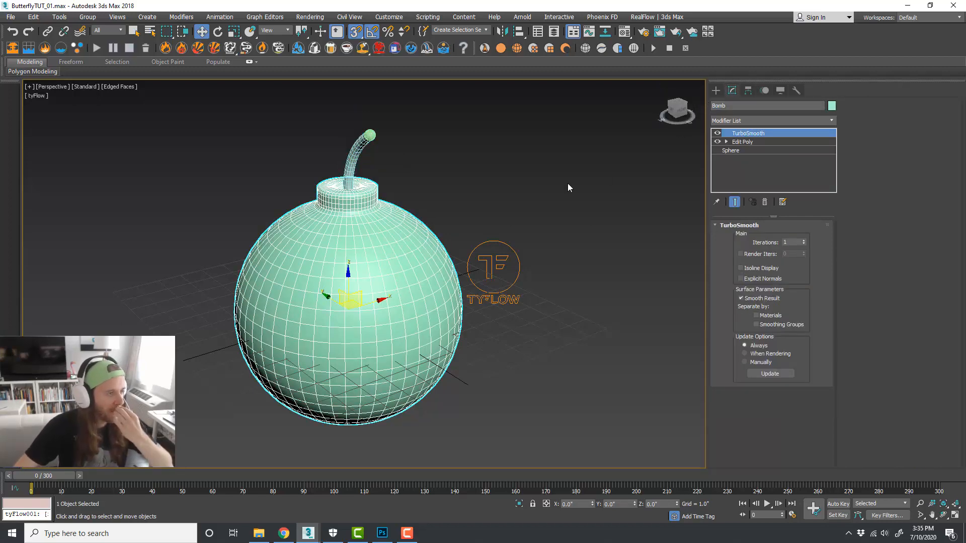
Step: Link fuseTip to Wick as its parent, and link Wick to Bomb
click(474, 171)
click(49, 32)
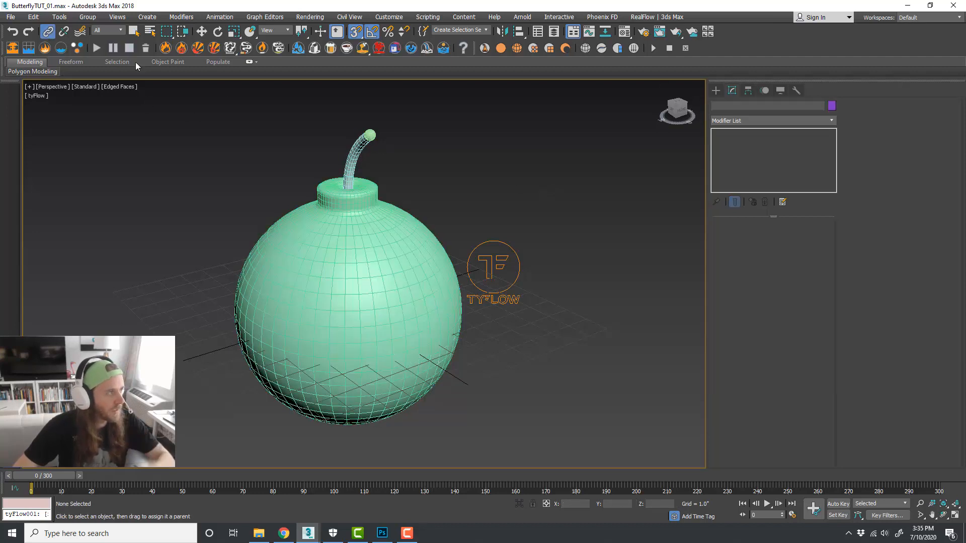
click(370, 135)
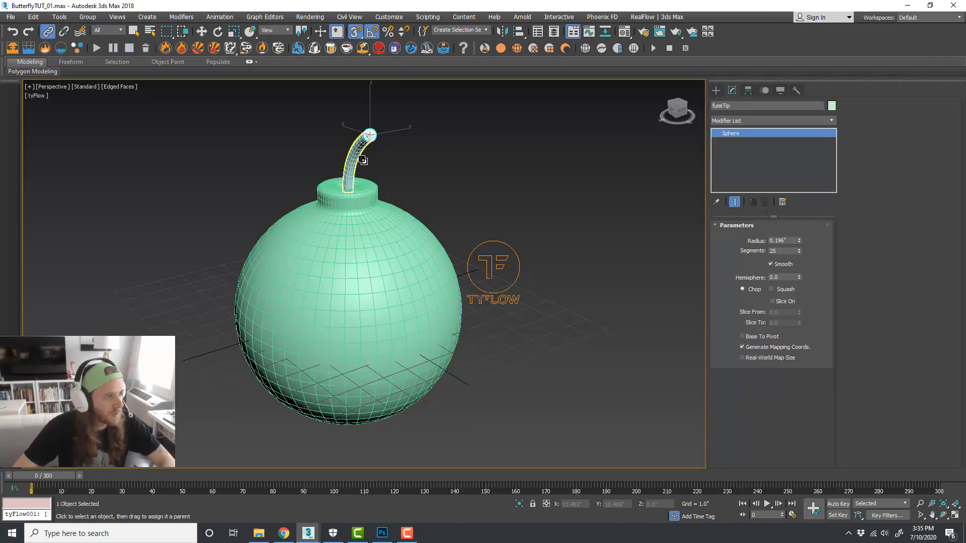
drag(350, 160, 397, 208)
key(w)
scroll(433, 216, down, 3)
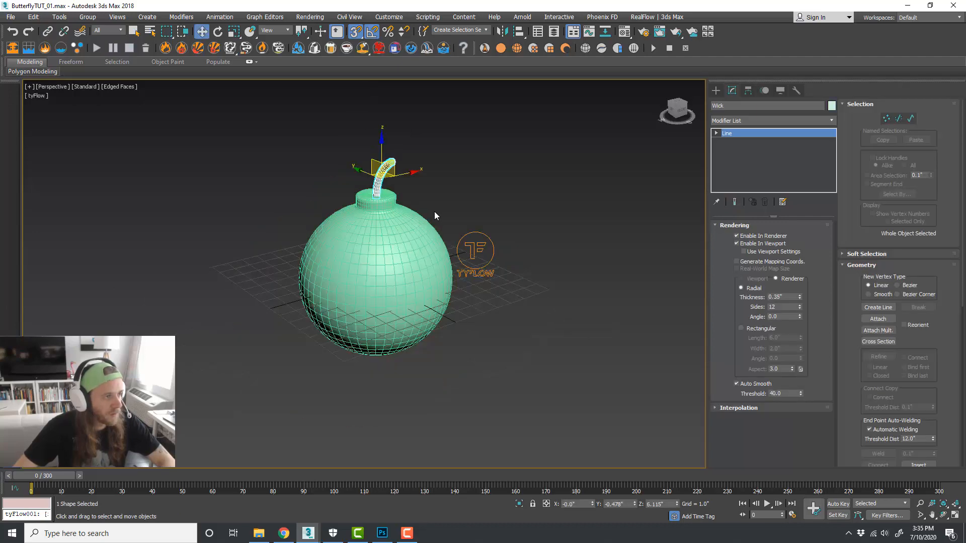
Step: Turn off snapping, test the links by trying to move the bomb with its attached parts, and deselect it
click(420, 232)
click(355, 31)
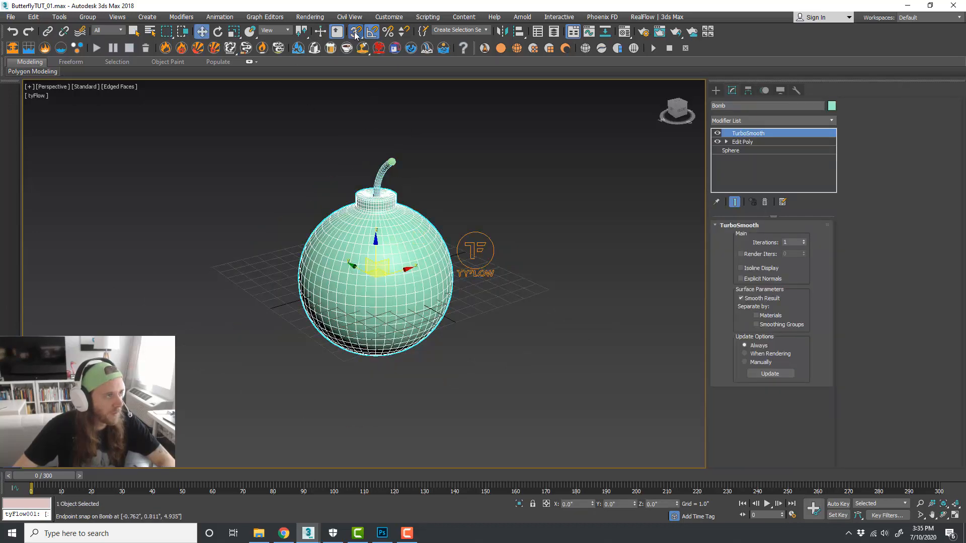
mouse_move(385, 273)
mouse_down()
mouse_move(330, 275)
mouse_move(372, 275)
mouse_up()
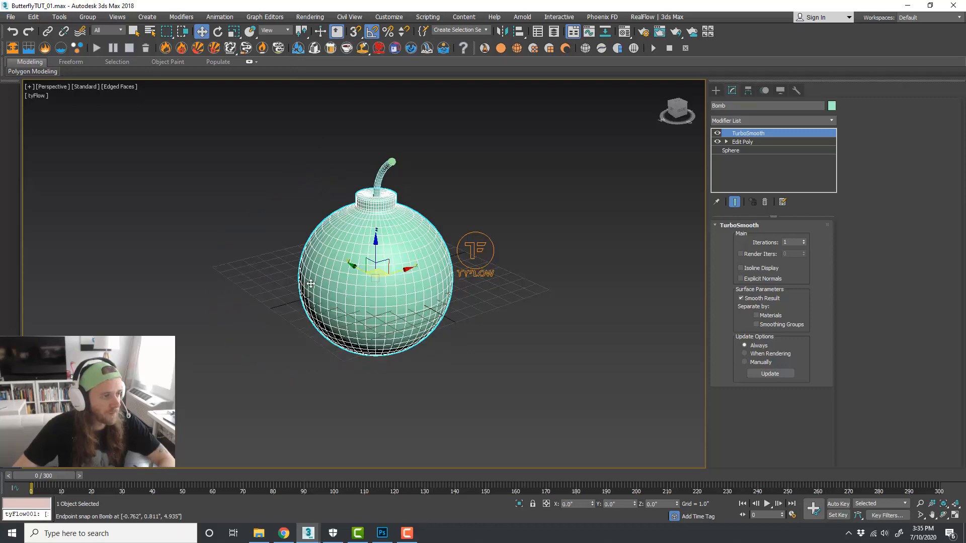
scroll(459, 293, up, 3)
click(482, 284)
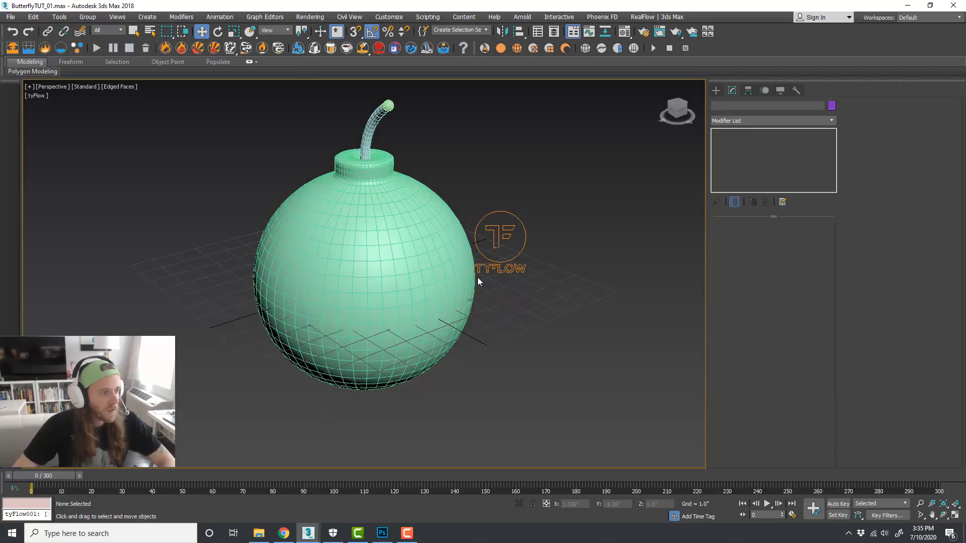
alt+middle_drag(479, 276, 431, 237)
Step: Reduce the Wick's mesh density by setting its rendering Sides to 8 and interpolation Steps to 4
click(376, 157)
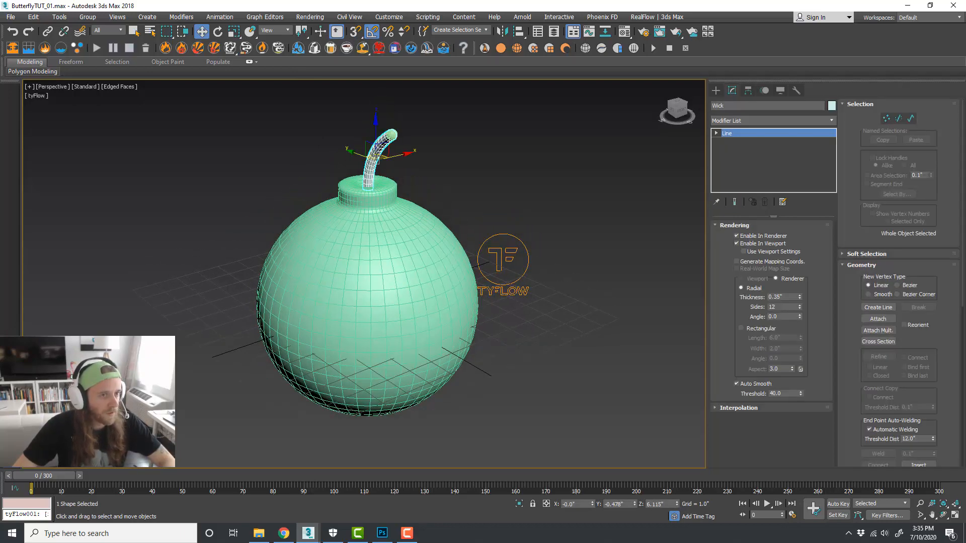
click(423, 172)
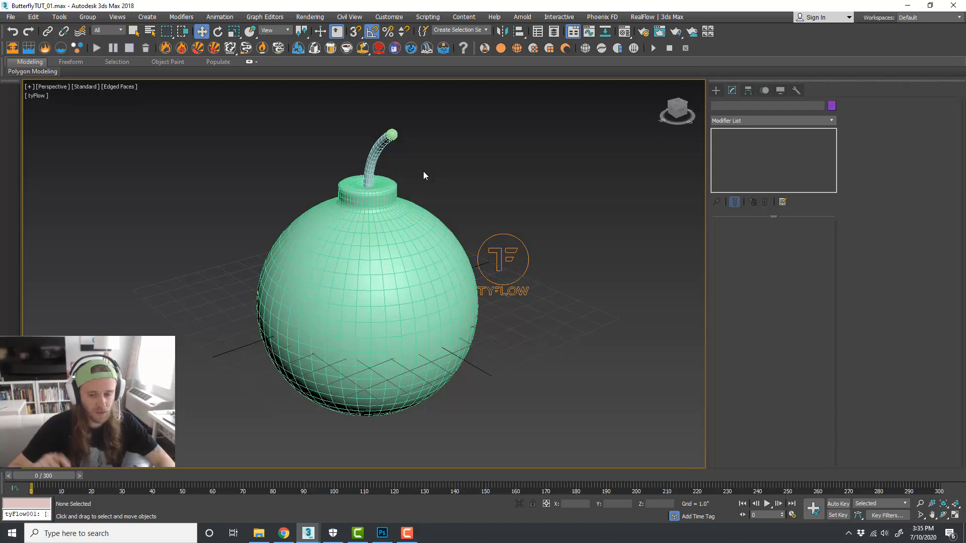
click(373, 160)
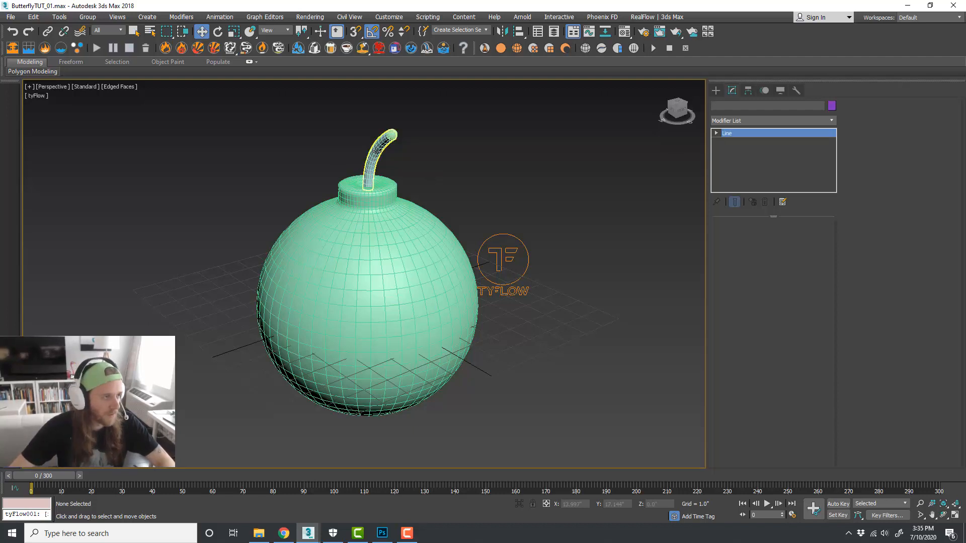
right_click(373, 149)
click(522, 207)
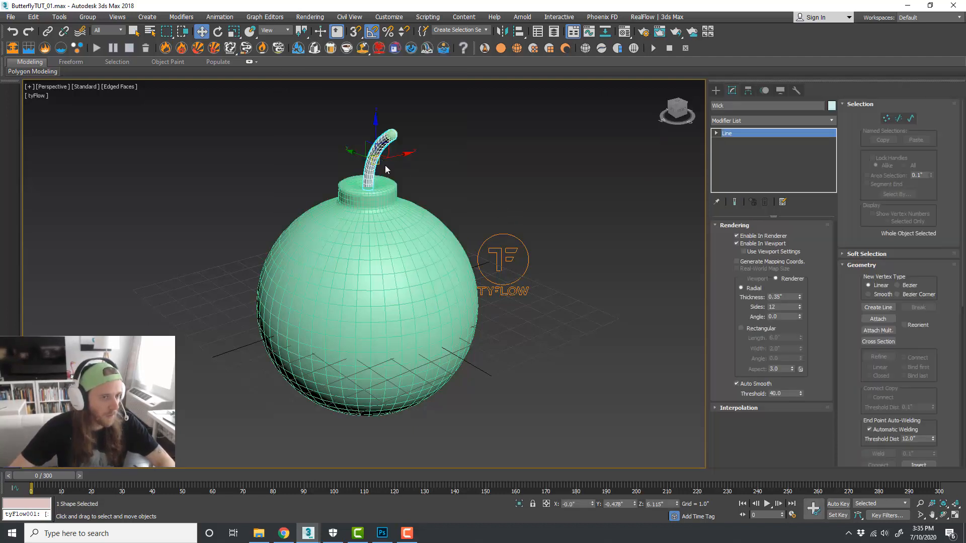
drag(790, 307, 734, 308)
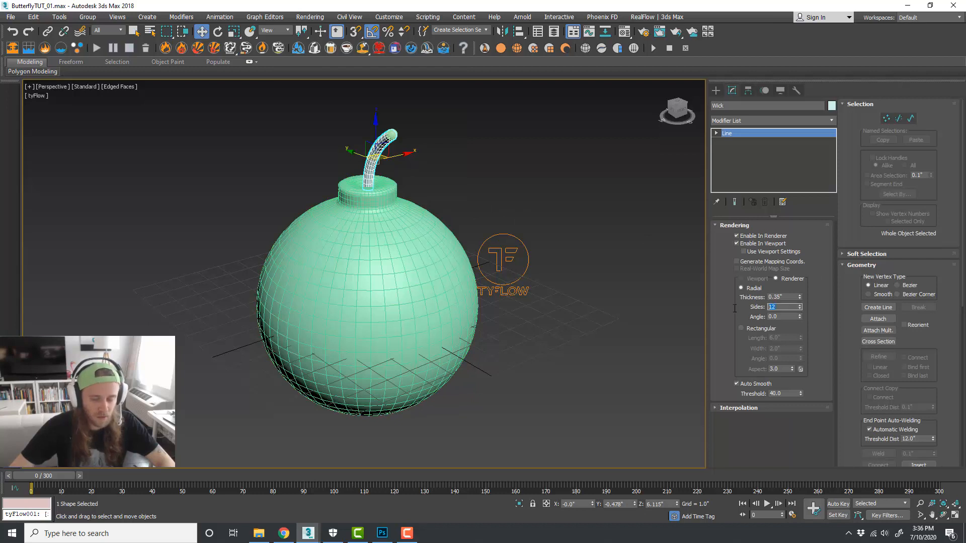
text(8)
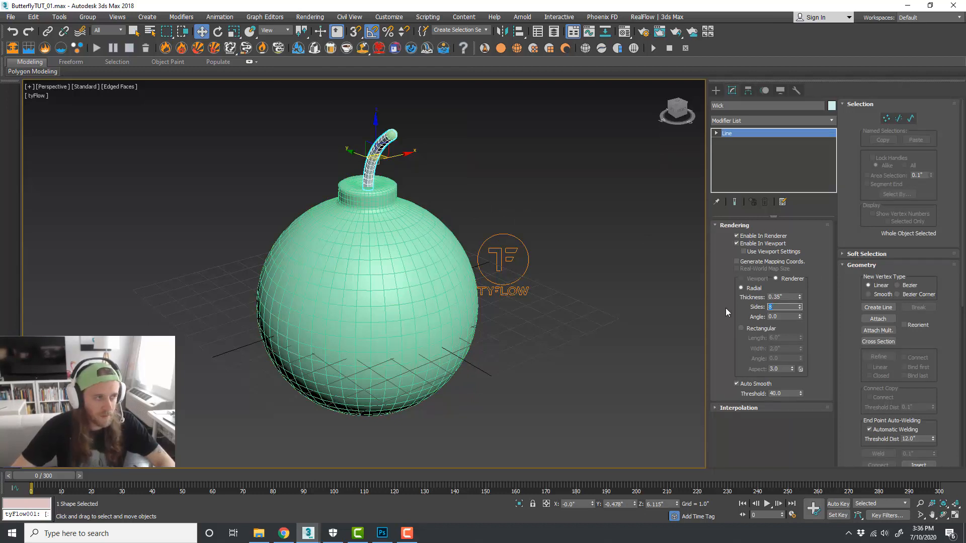
click(767, 407)
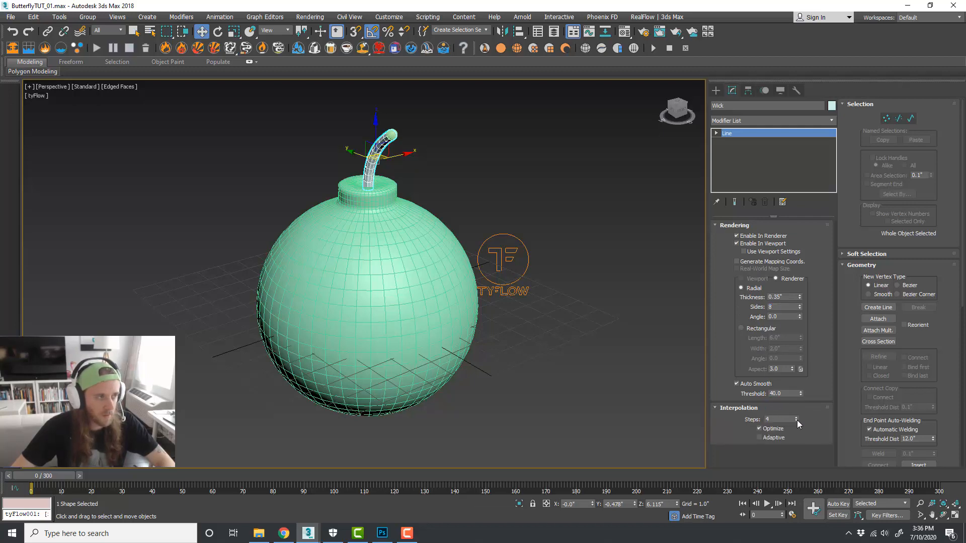
alt+middle_drag(533, 248, 454, 195)
click(466, 212)
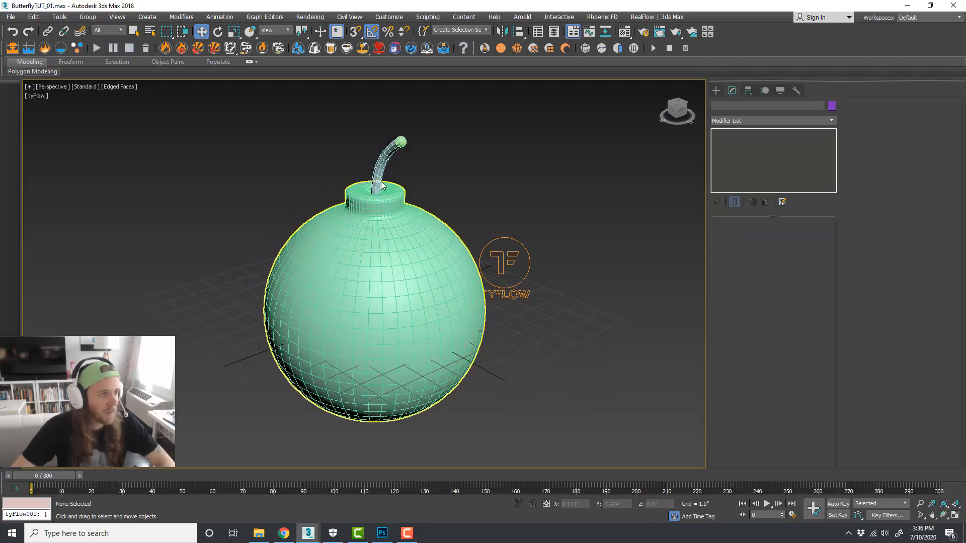
Step: Convert the Wick line to an Editable Poly and deselect it
click(383, 164)
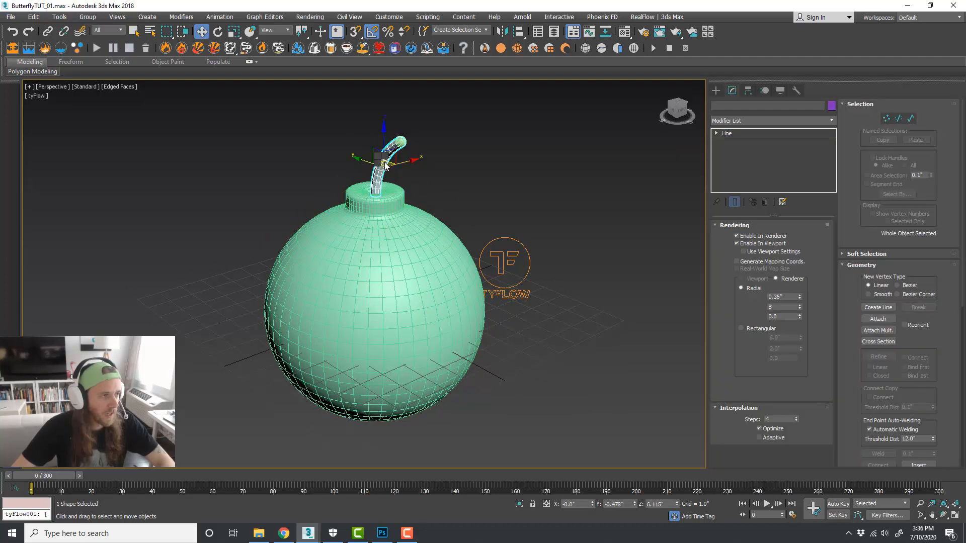
right_click(381, 159)
mouse_move(430, 273)
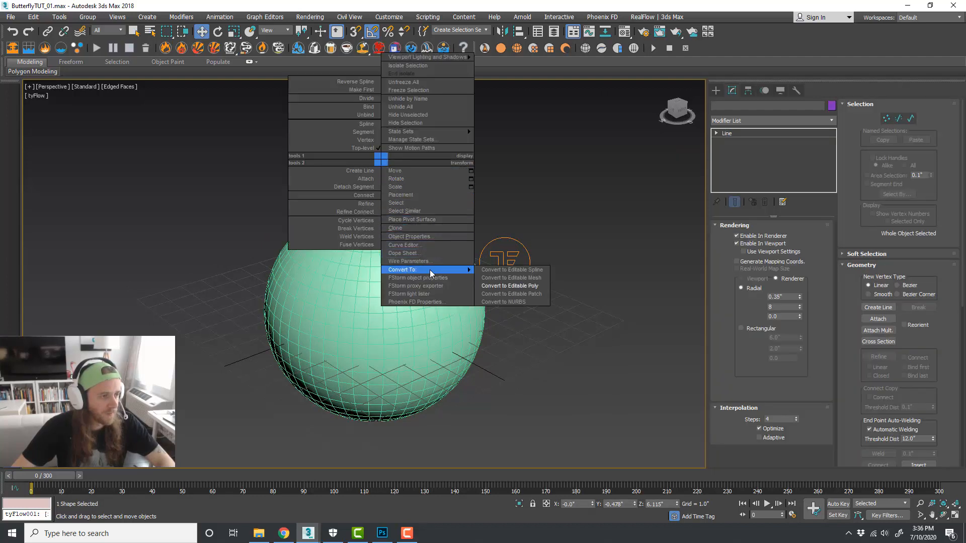
click(518, 286)
click(484, 188)
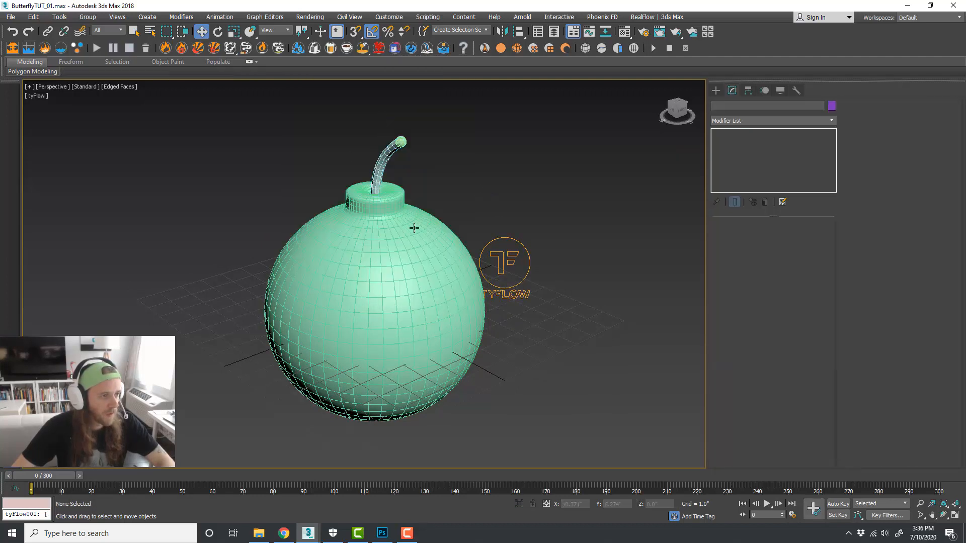
Step: Create a tyActor helper with an icon size of about 6.2" on the grid beside the bomb
alt+middle_drag(461, 257, 521, 249)
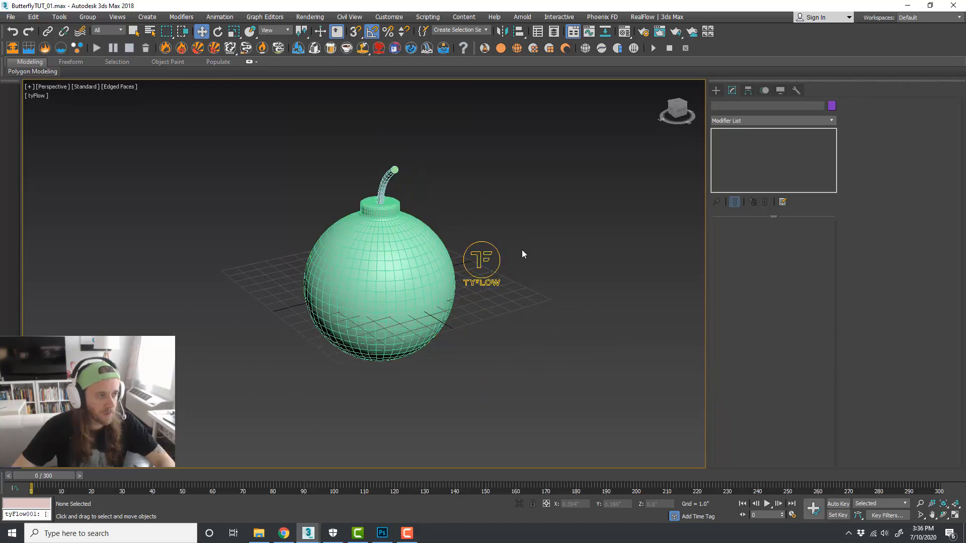
click(715, 90)
click(760, 104)
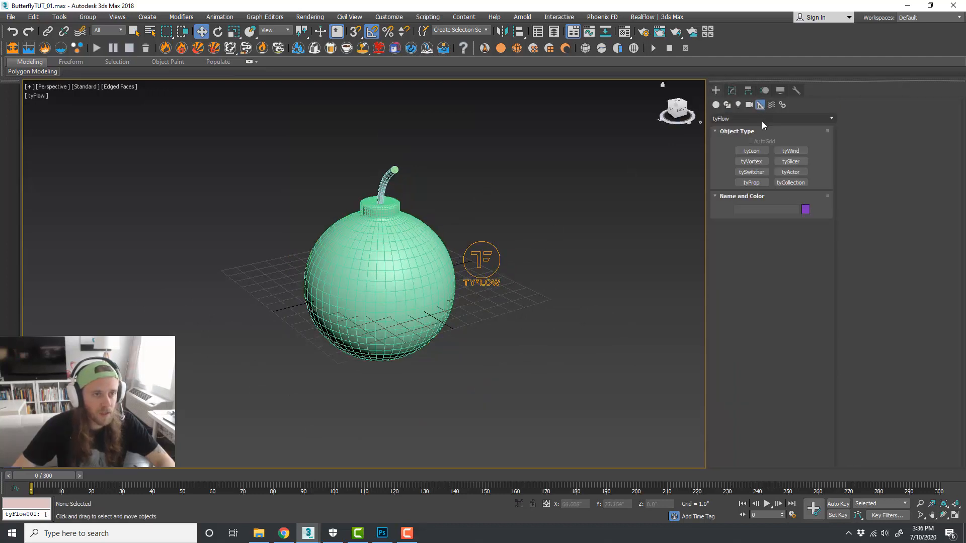
click(790, 173)
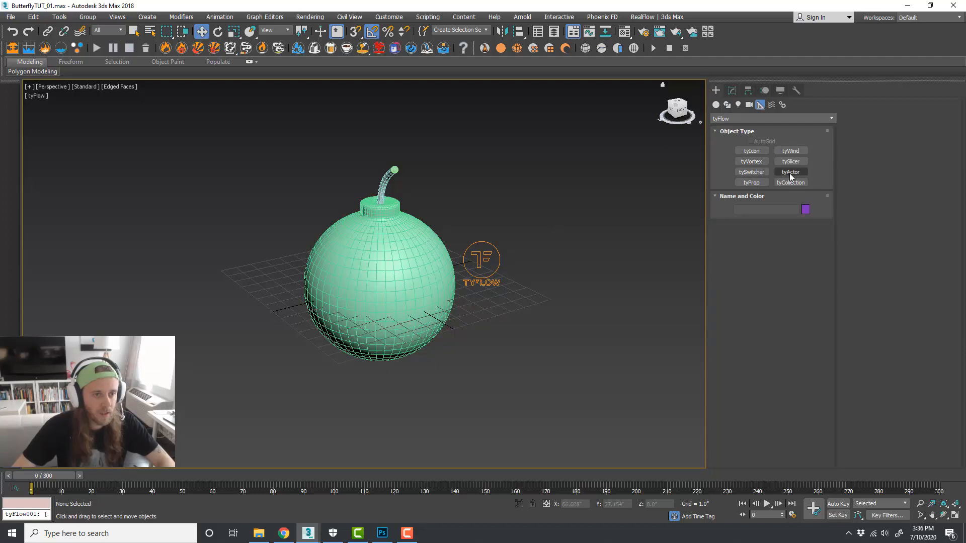
drag(467, 313, 508, 288)
right_click(509, 297)
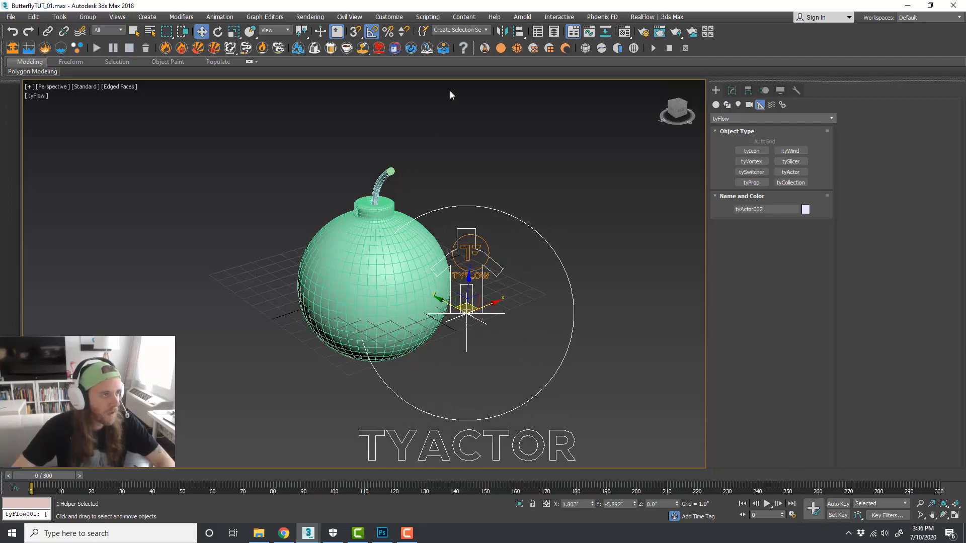
Step: Align the tyActor helper to the Bomb in X, Y and Z position, pivot point to pivot point
click(518, 31)
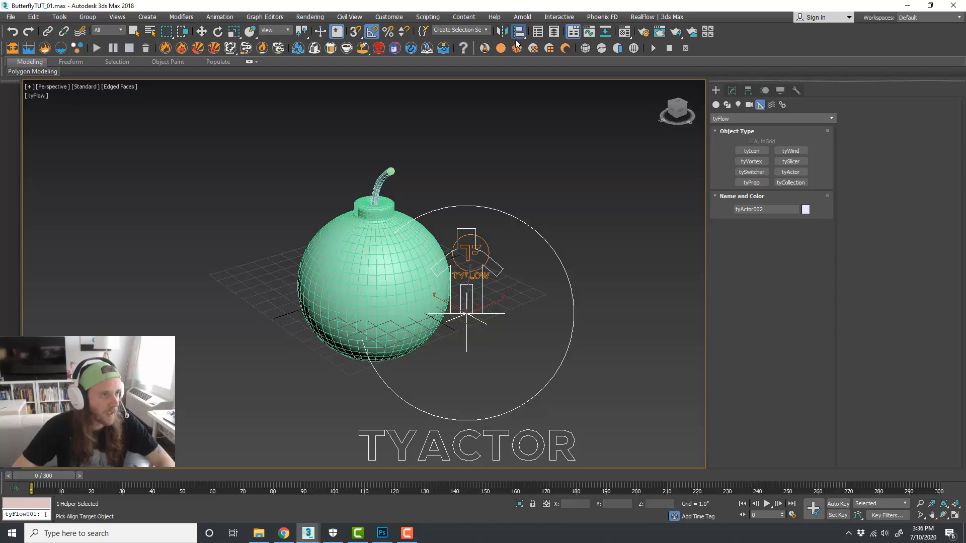
click(429, 242)
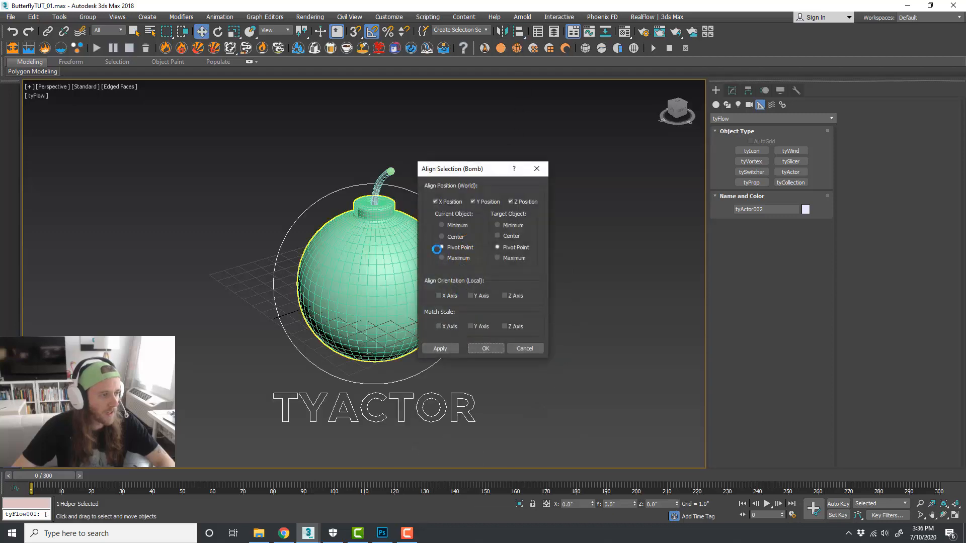
click(486, 348)
scroll(435, 284, up, 4)
scroll(435, 284, down, 4)
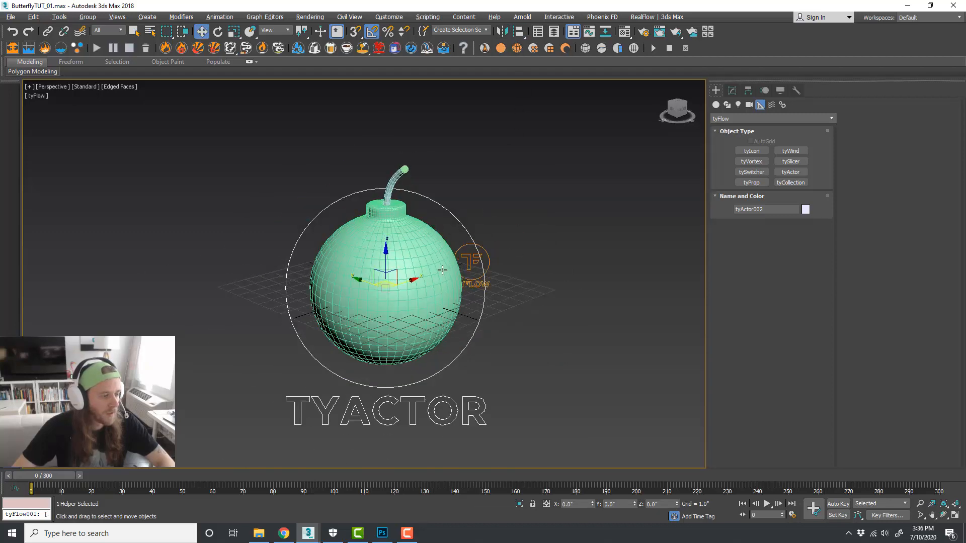
alt+middle_drag(435, 284, 450, 281)
Step: Add Bomb, Wick and fuseTip to the tyActor's rig nodes, and deselect the helper
click(732, 90)
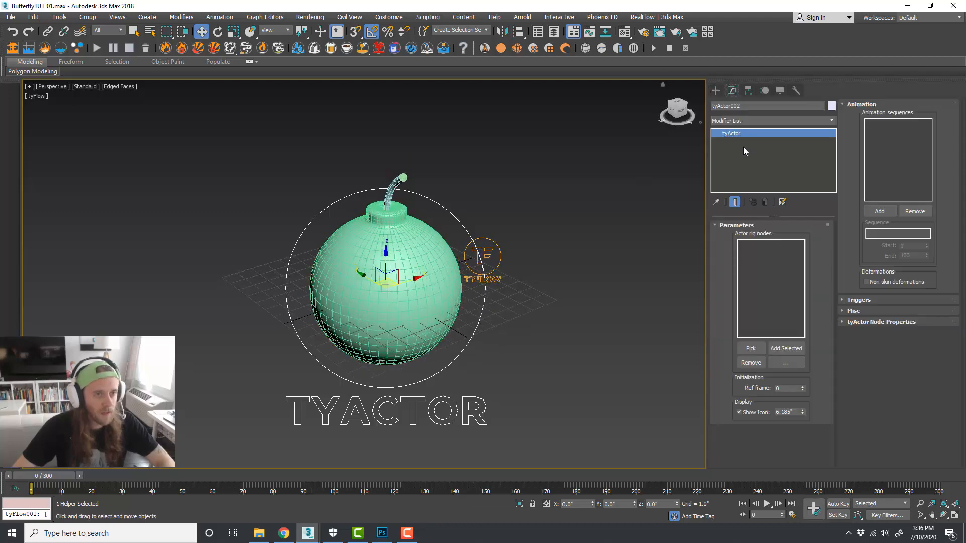
click(759, 351)
click(751, 348)
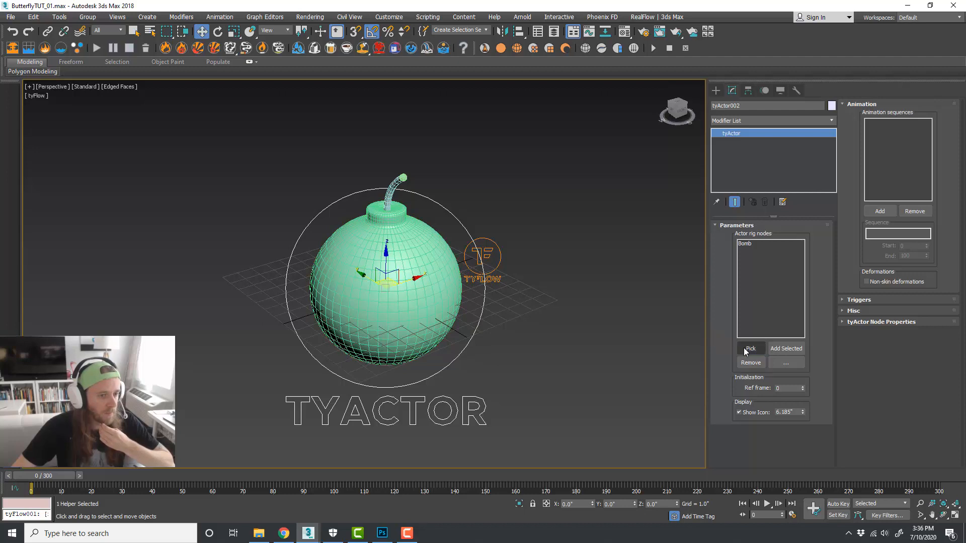
click(386, 200)
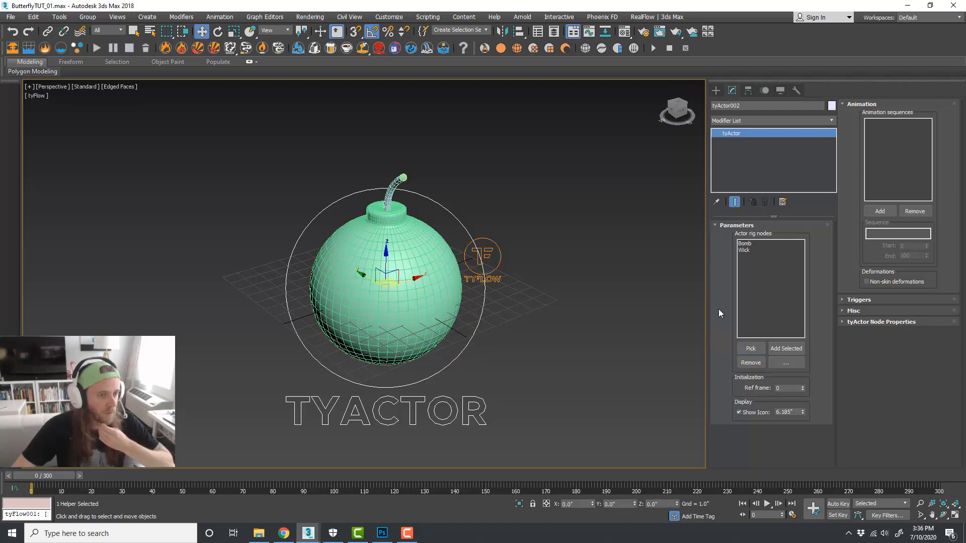
click(403, 177)
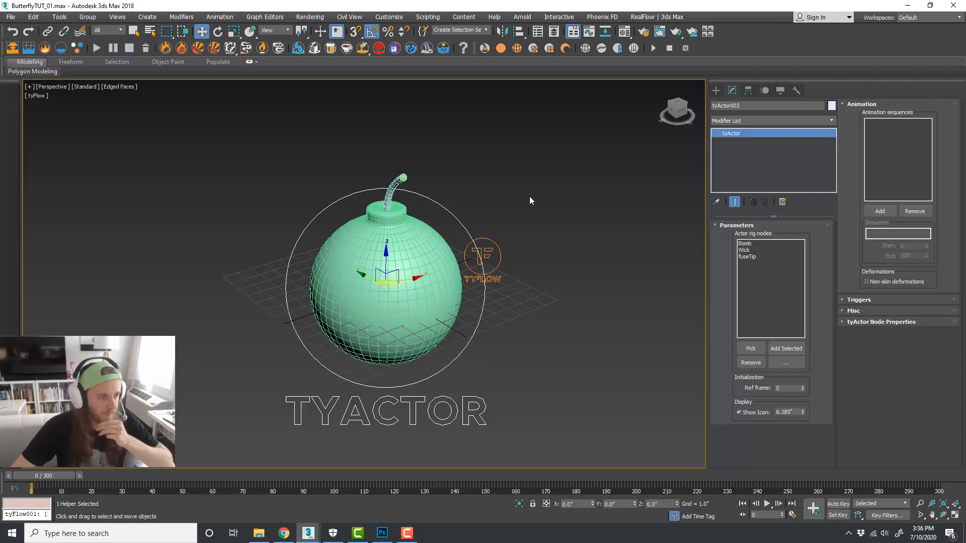
click(529, 197)
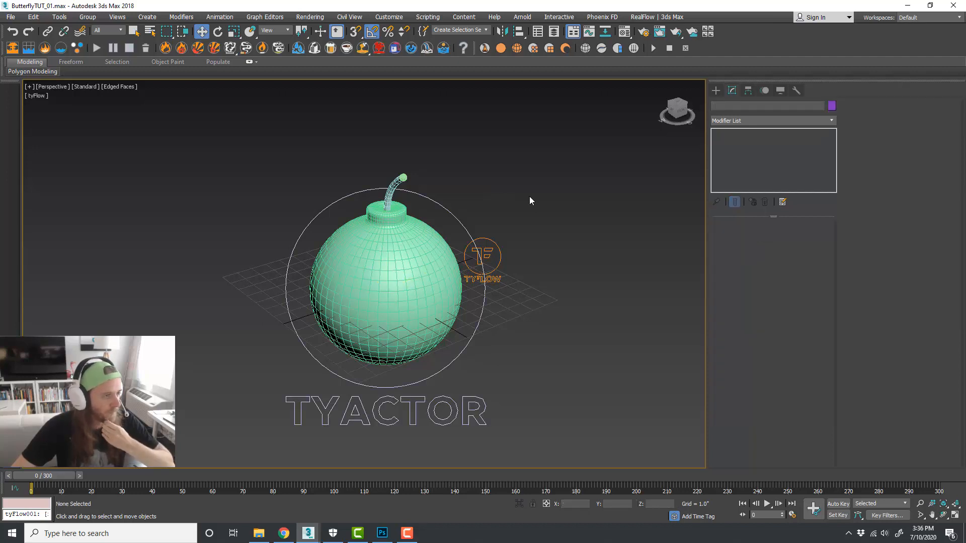
Step: Add a tyProperties modifier to the Bomb and assign it to simulation group 1
click(426, 247)
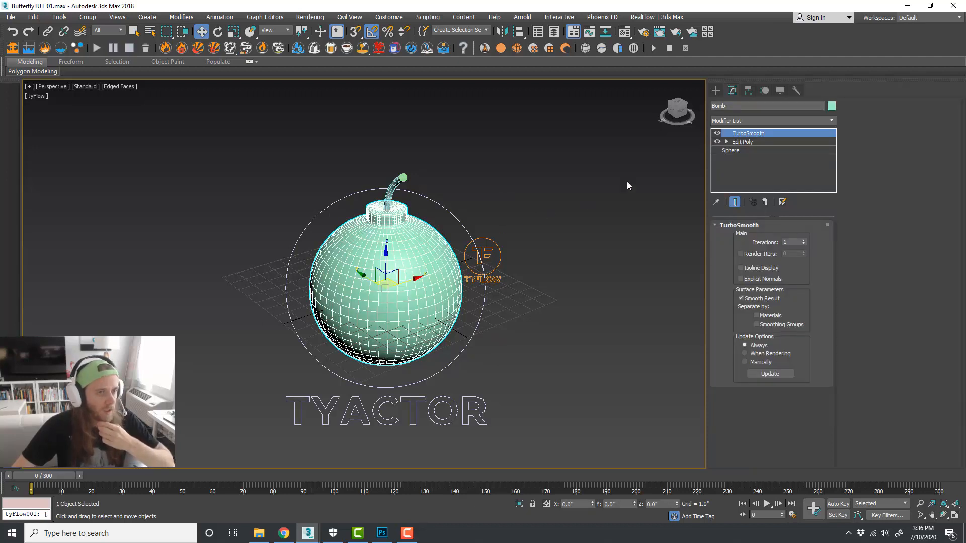
click(832, 120)
drag(835, 146, 826, 404)
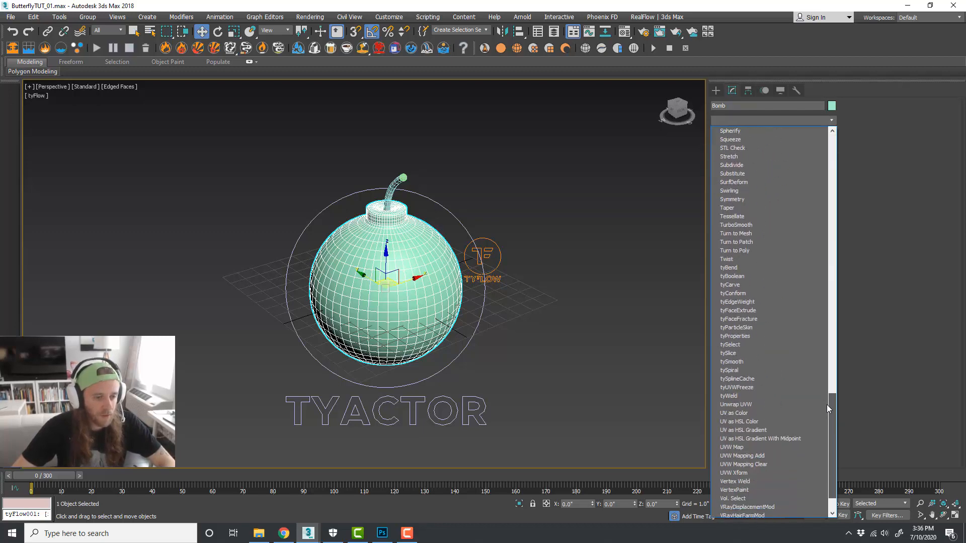
click(779, 336)
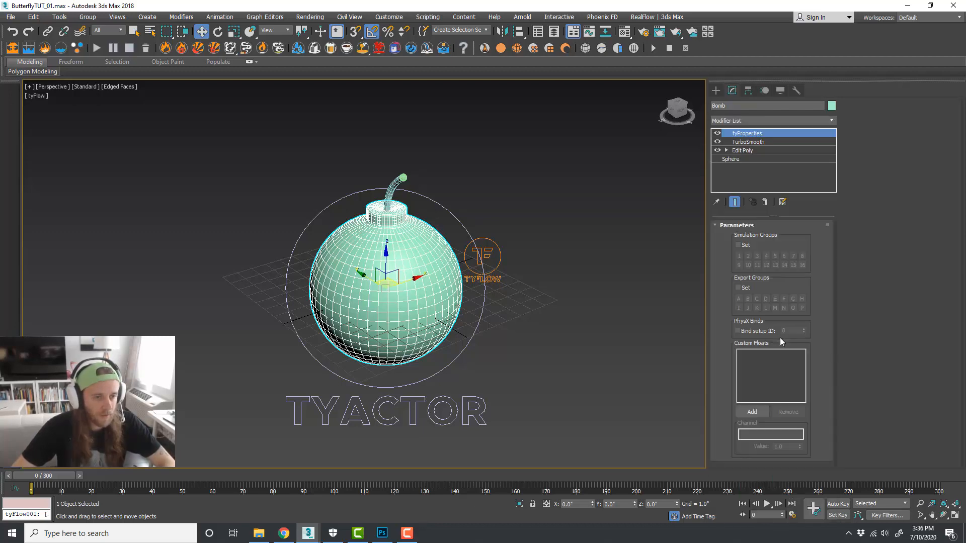
click(739, 245)
click(739, 256)
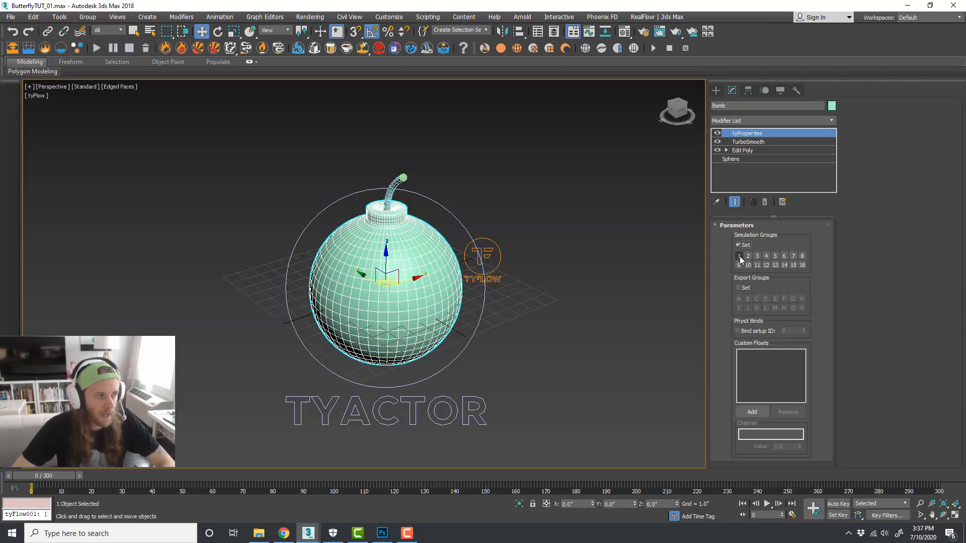
Step: Copy the Bomb's tyProperties modifier onto the Wick and change its simulation group to 2
right_click(757, 144)
click(792, 170)
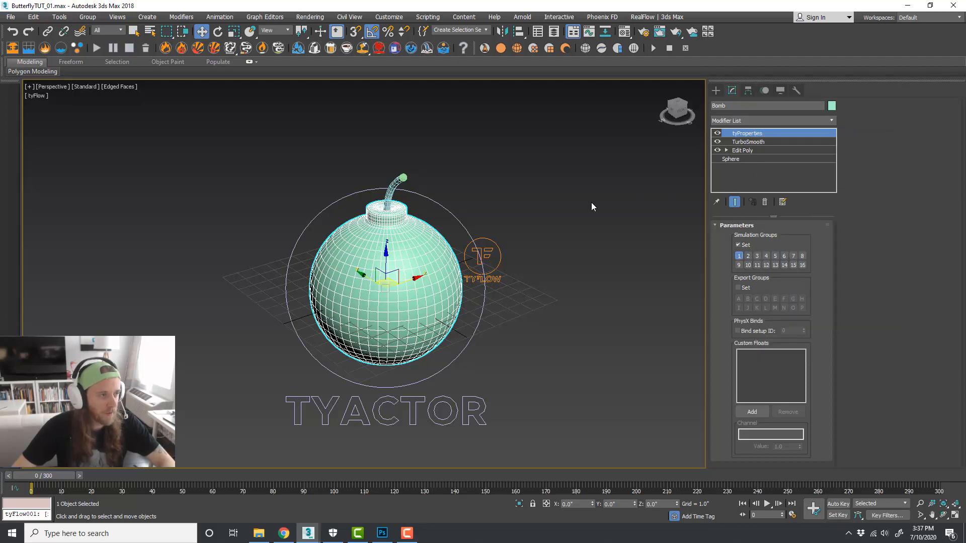
click(395, 193)
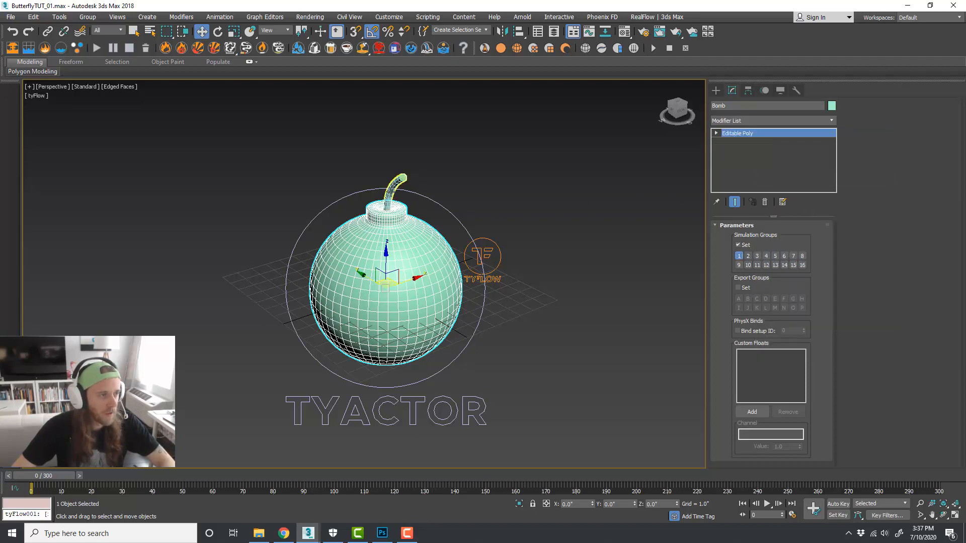
right_click(785, 135)
click(802, 141)
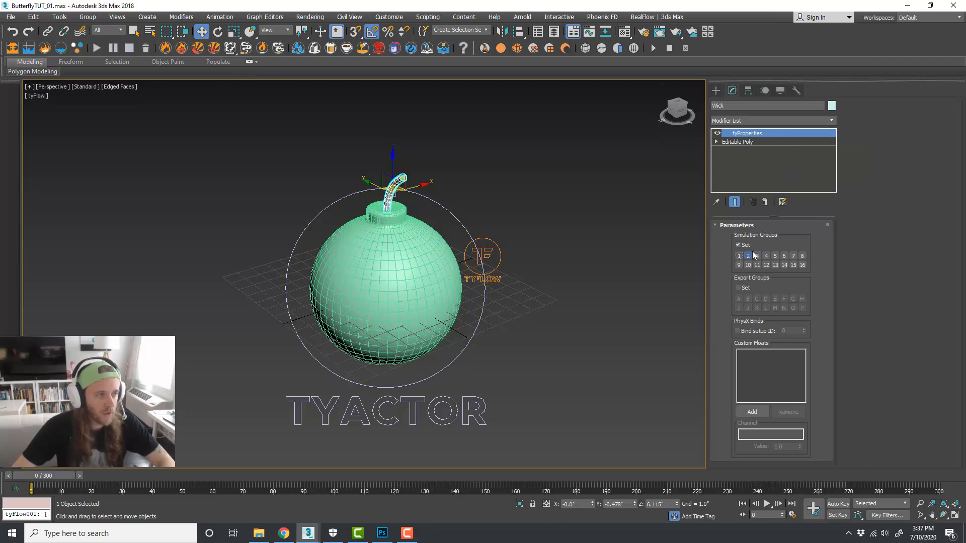
Step: Paste the tyProperties modifier onto fuseTip, change its simulation group to 3, and deselect the object
click(410, 181)
click(404, 178)
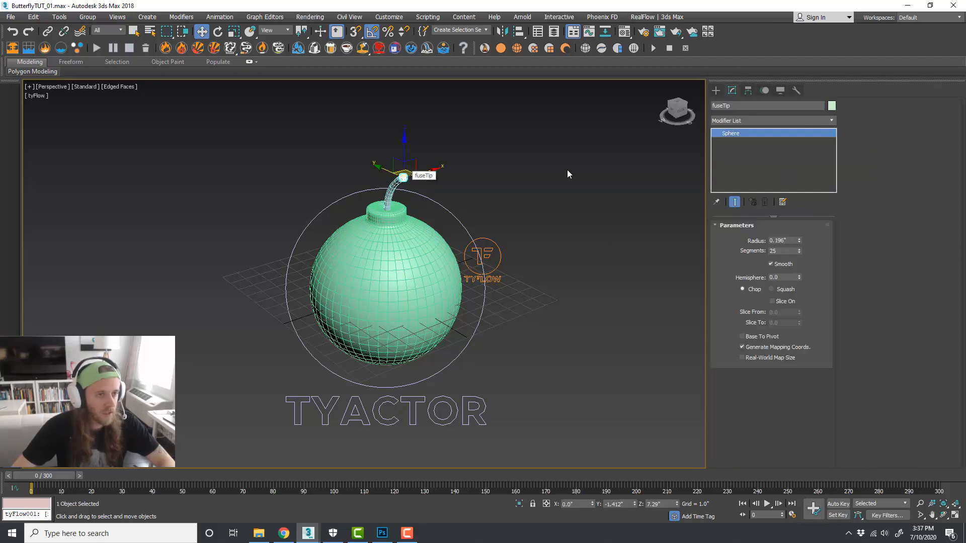
right_click(762, 132)
click(778, 138)
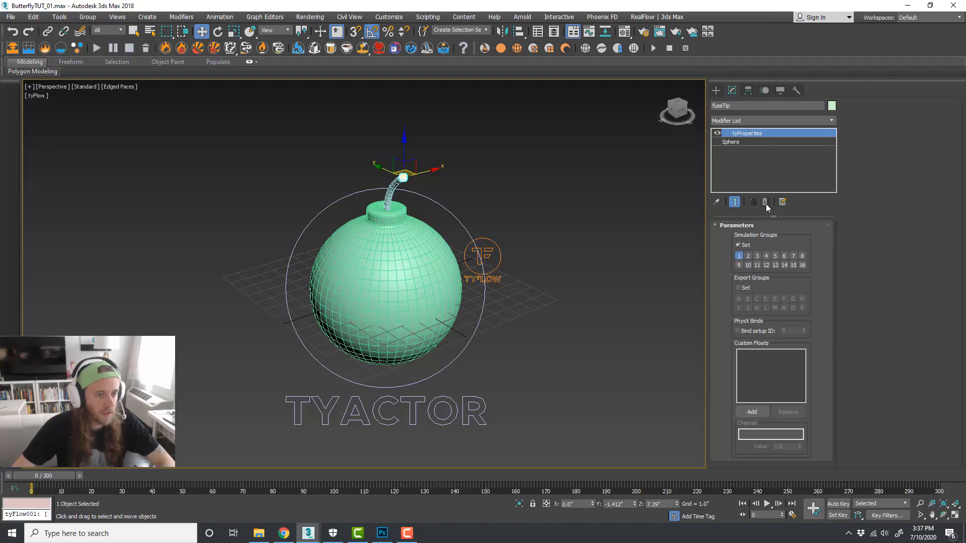
click(757, 256)
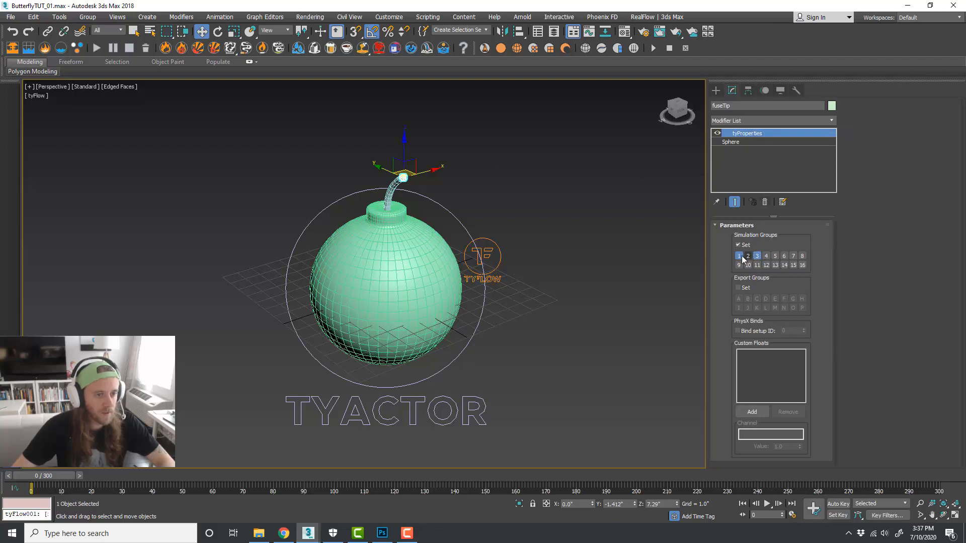
click(611, 235)
Step: Examine the tyActor's rig nodes and the Wick's simulation group around the assembled bomb
scroll(482, 249, down, 4)
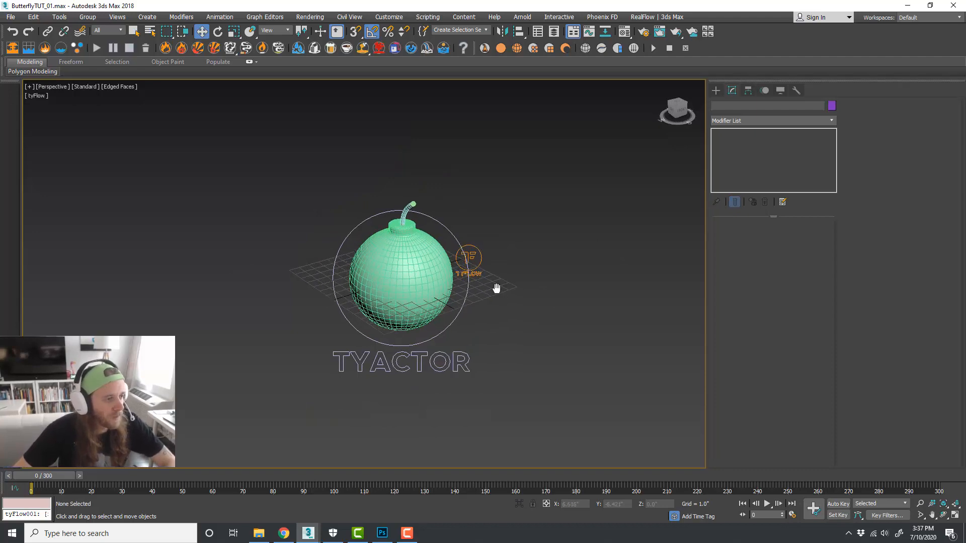
click(482, 294)
scroll(510, 267, up, 3)
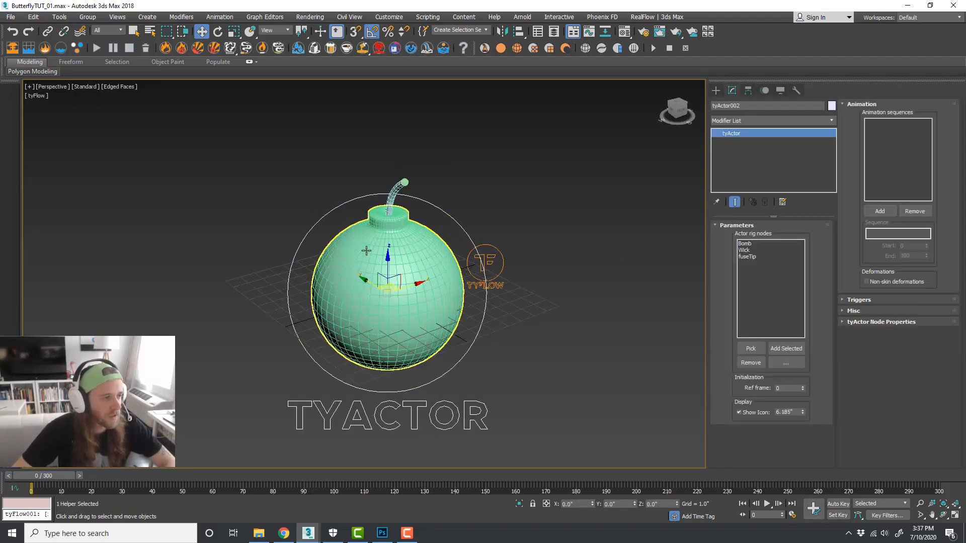
click(498, 216)
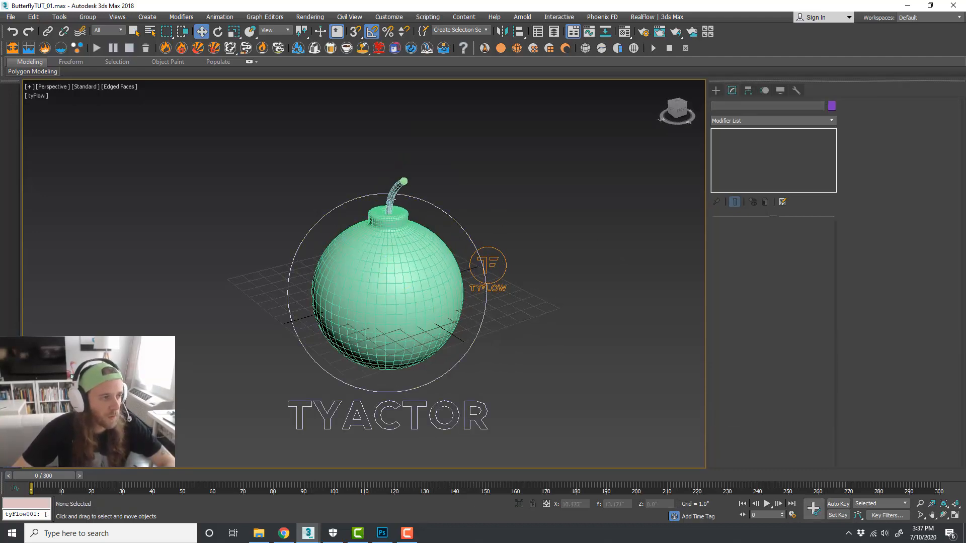
click(392, 199)
scroll(392, 199, up, 2)
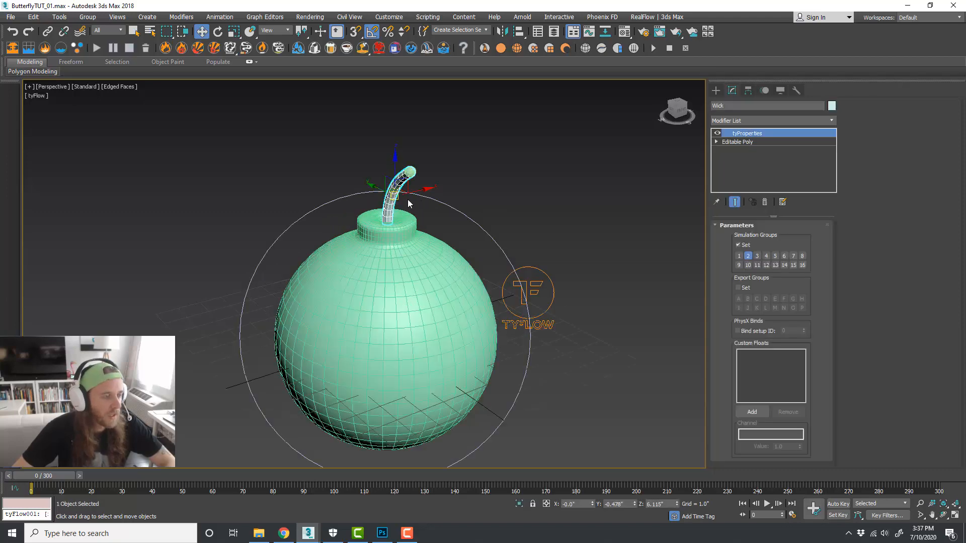
click(475, 193)
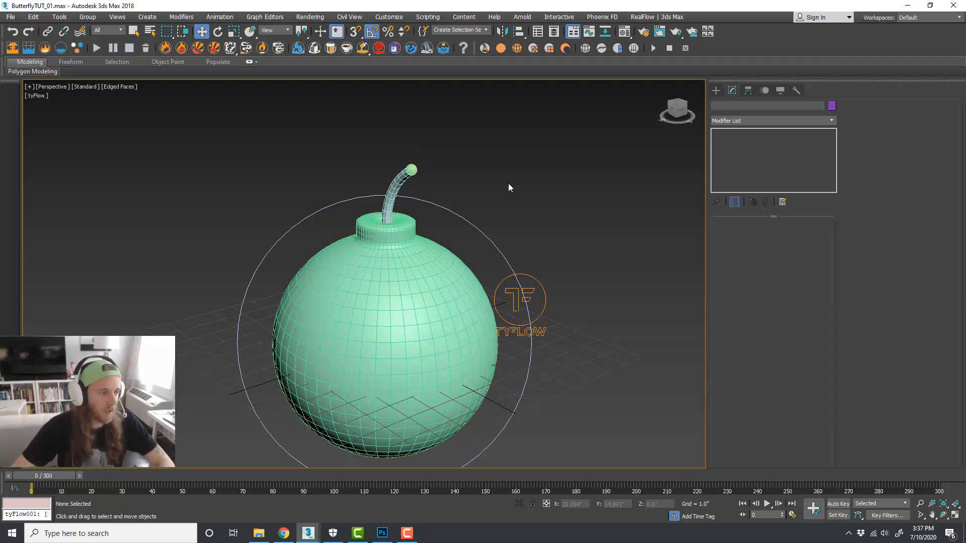
click(401, 191)
click(457, 182)
scroll(406, 203, down, 3)
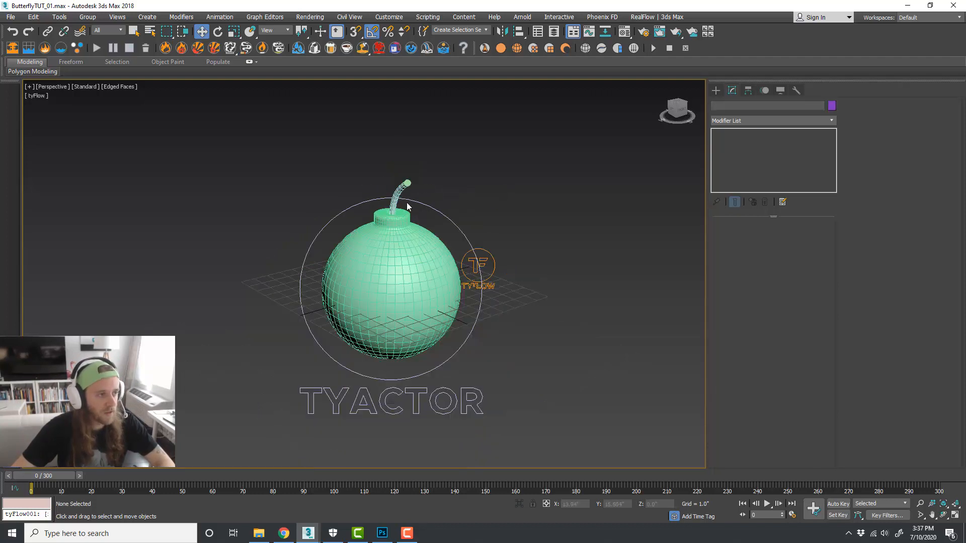
middle_drag(488, 214, 484, 211)
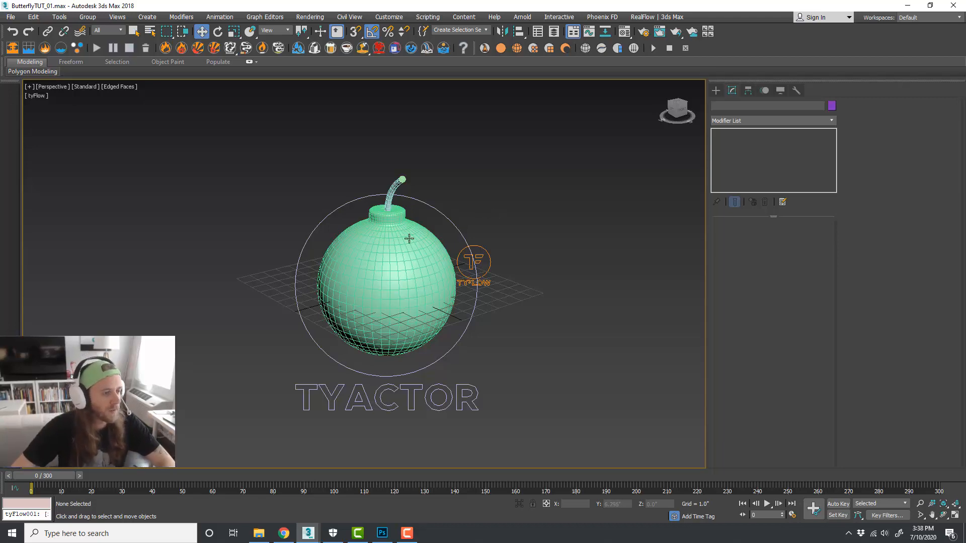
scroll(407, 237, up, 3)
scroll(457, 213, down, 4)
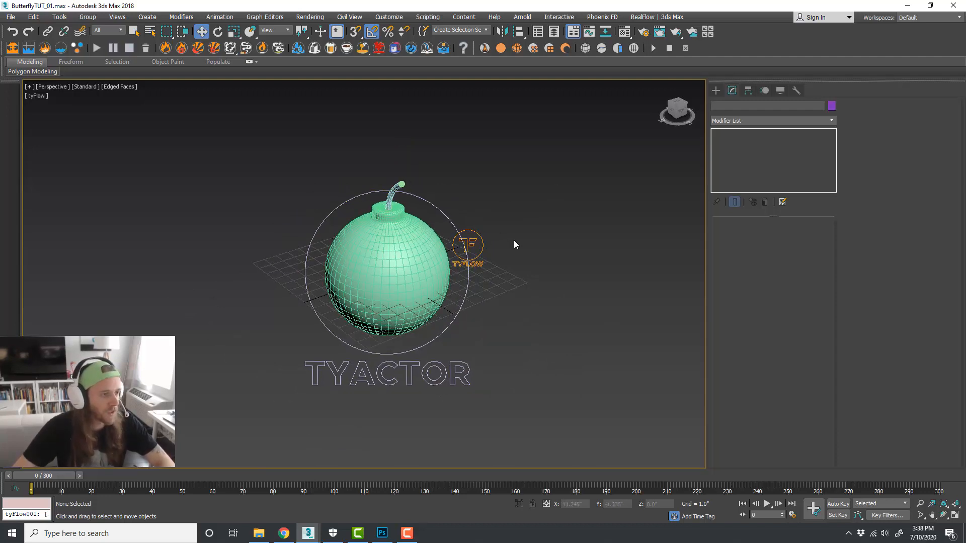
alt+middle_drag(518, 255, 500, 281)
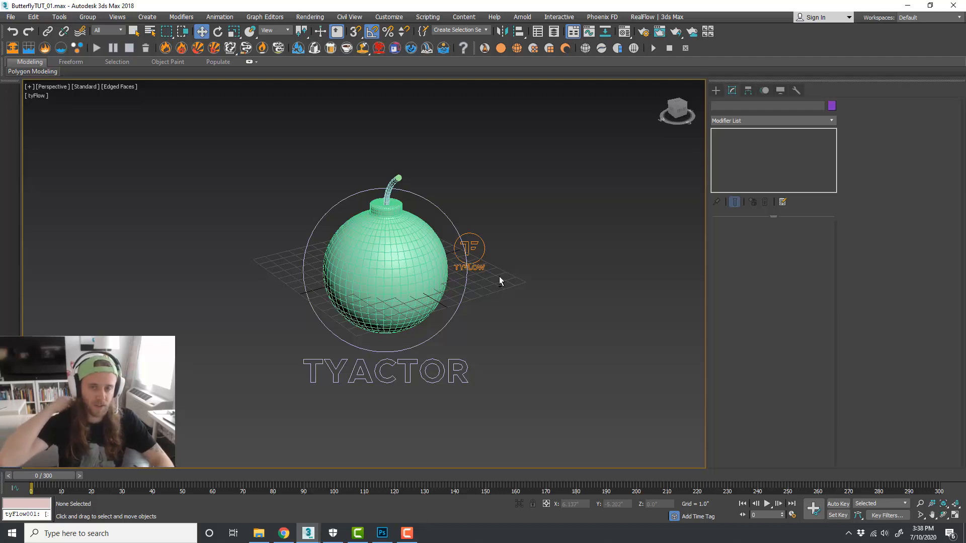
scroll(379, 328, down, 3)
middle_drag(380, 328, 287, 309)
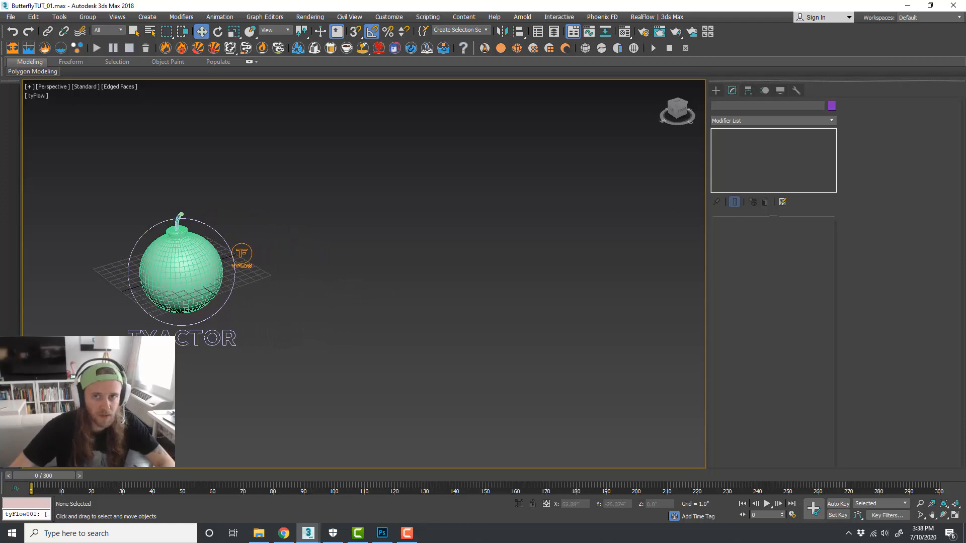
drag(965, 50, 455, 56)
middle_drag(512, 237, 502, 224)
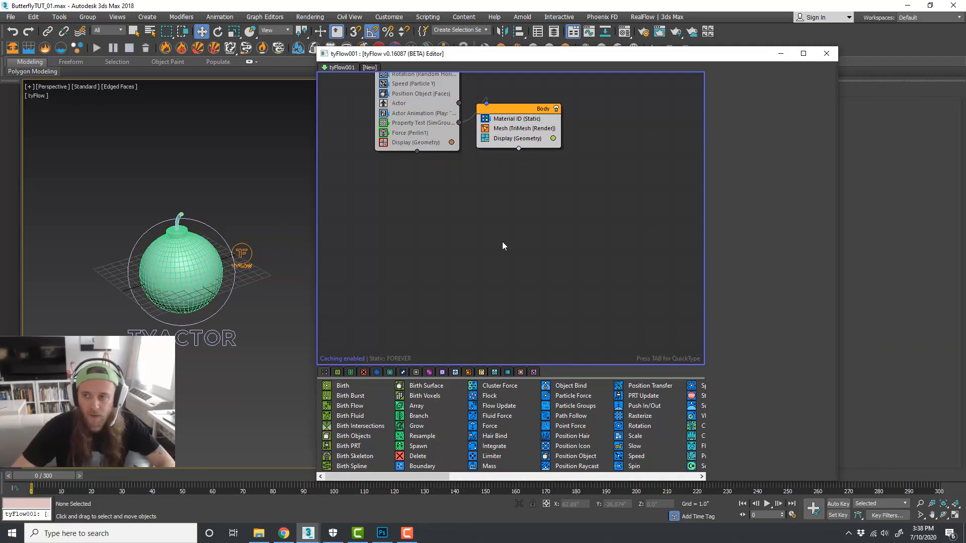
middle_drag(465, 267, 471, 264)
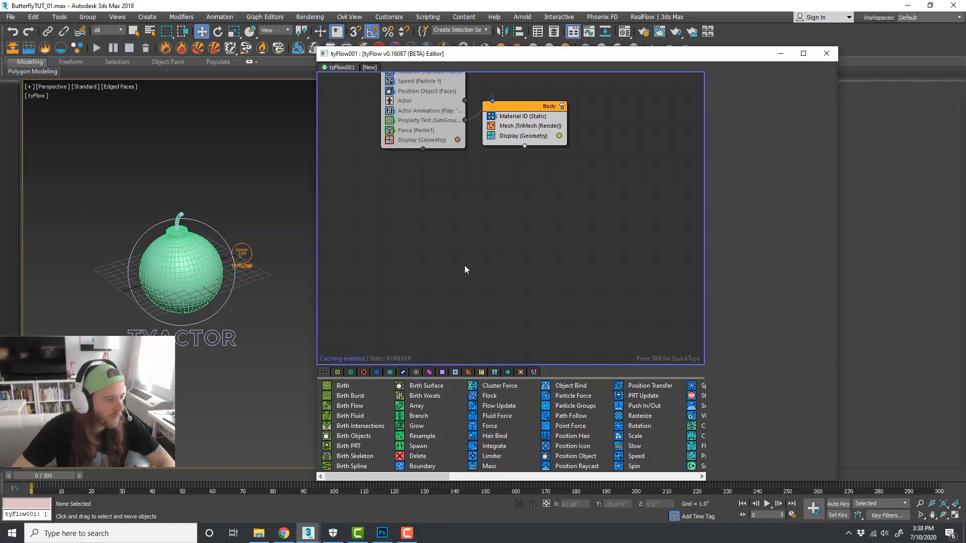
scroll(110, 327, down, 3)
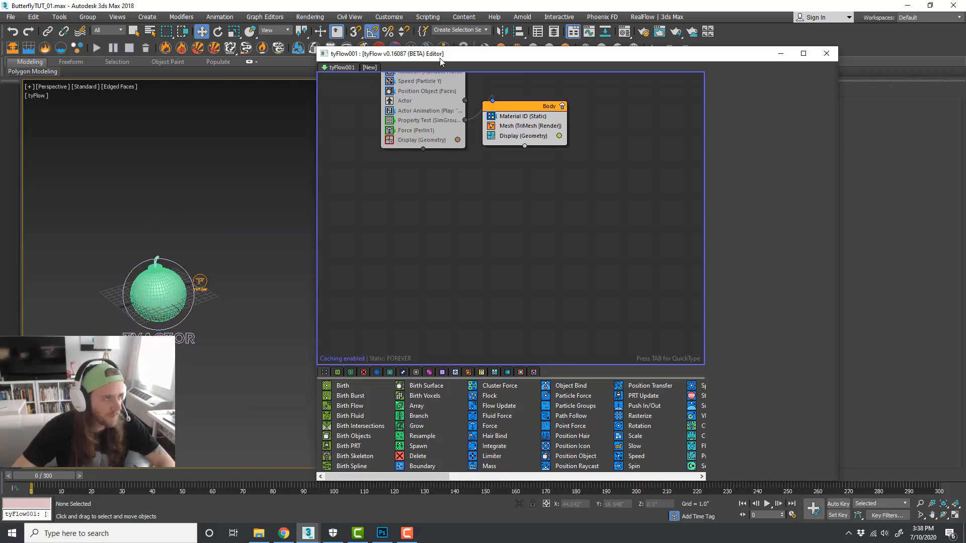
click(826, 53)
Step: Create a tyIcon helper beside the bomb's tyActor
click(715, 90)
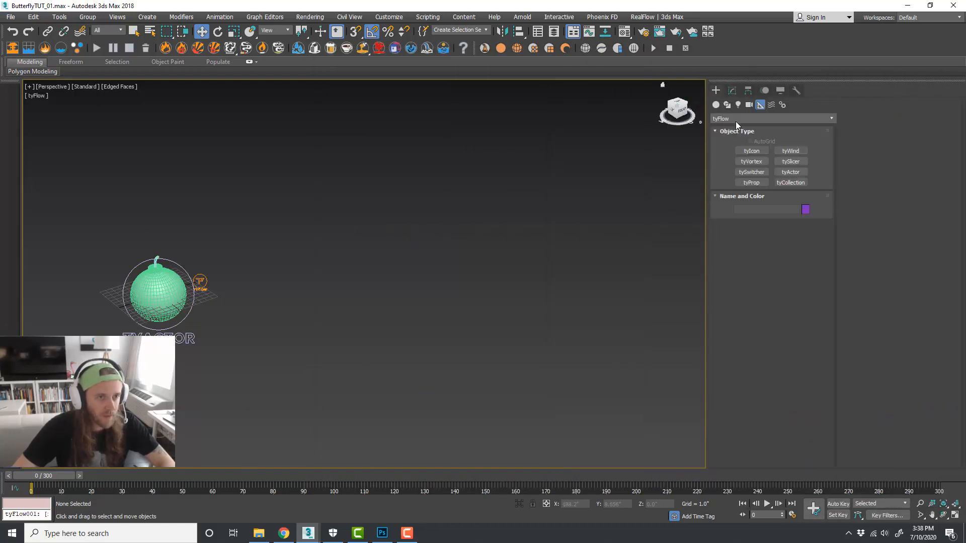
click(718, 105)
click(760, 105)
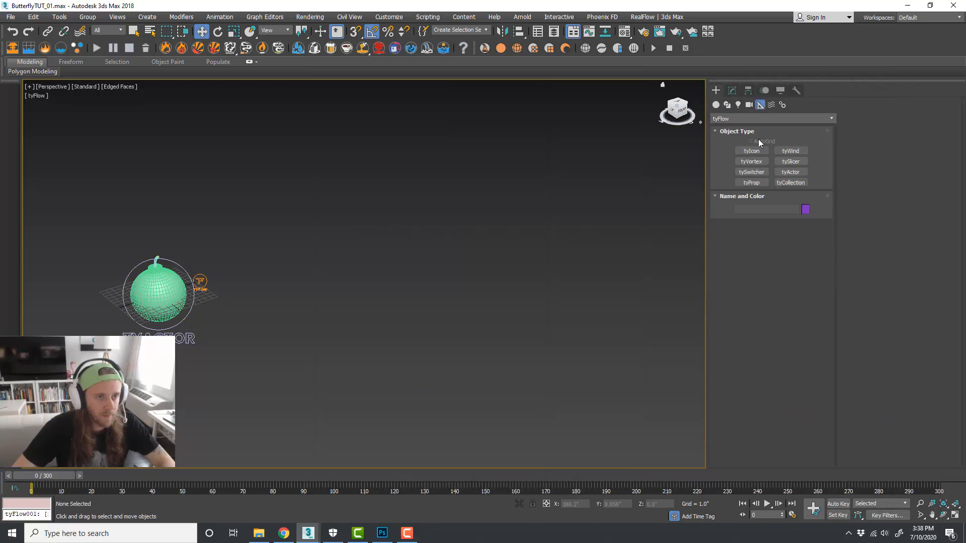
click(751, 151)
drag(328, 312, 344, 122)
Step: Move the tyIcon above the bomb to about X 25.7", Z 22.5"
key(w)
middle_drag(323, 228, 383, 219)
scroll(355, 237, up, 2)
scroll(360, 237, down, 2)
middle_drag(383, 219, 388, 235)
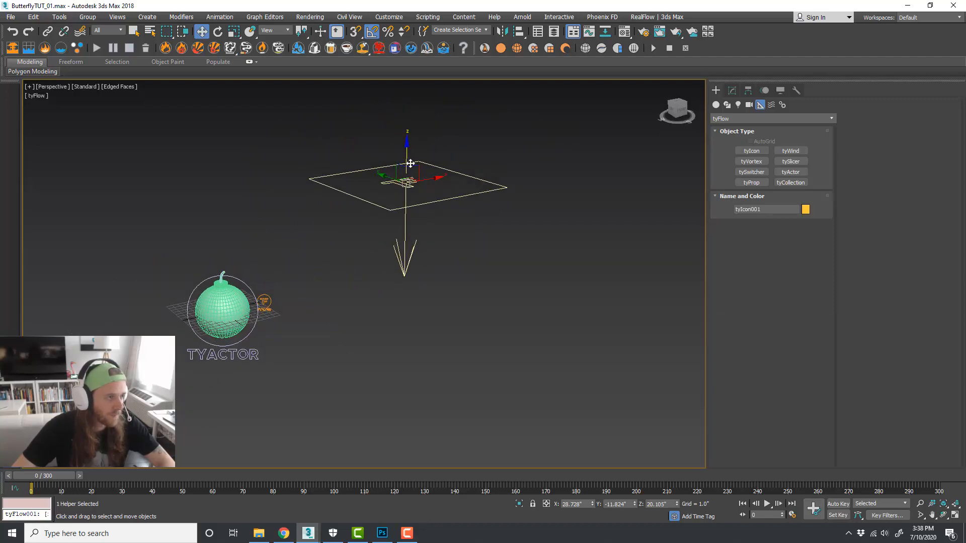
drag(410, 165, 397, 156)
alt+middle_drag(383, 208, 388, 252)
middle_drag(388, 252, 304, 272)
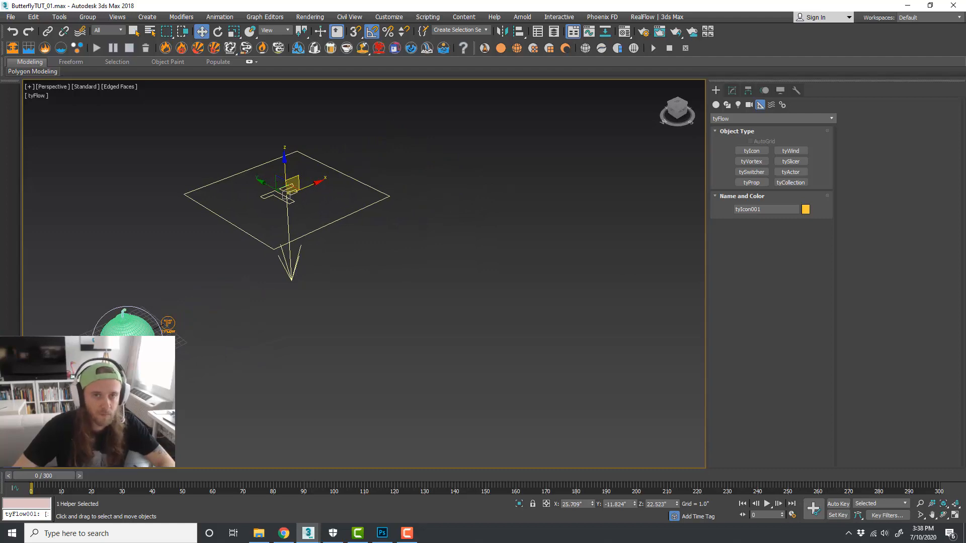
Step: Add a Birth operator as a new event in the tyFlow editor, with End at frame 0 and Total 1
drag(965, 70, 549, 53)
middle_drag(489, 226, 496, 222)
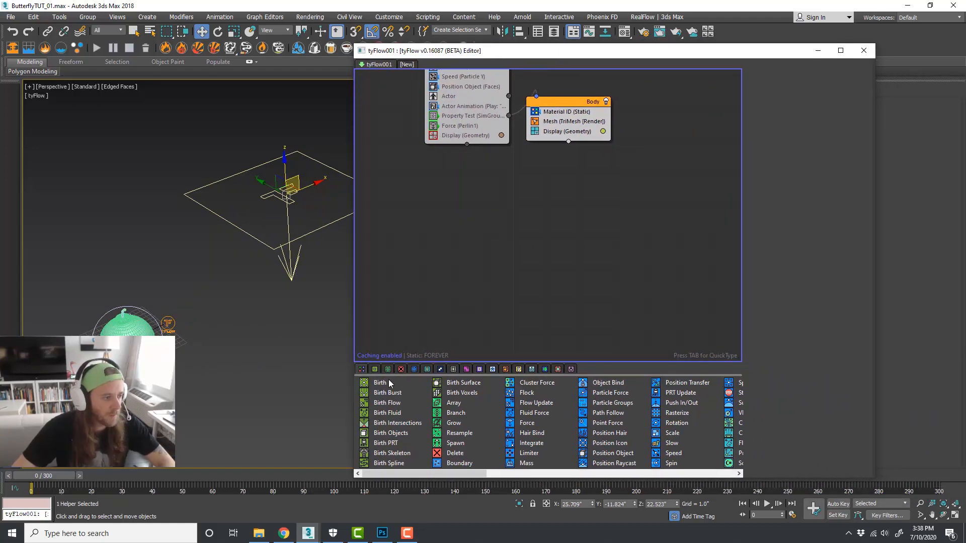
drag(390, 383, 457, 240)
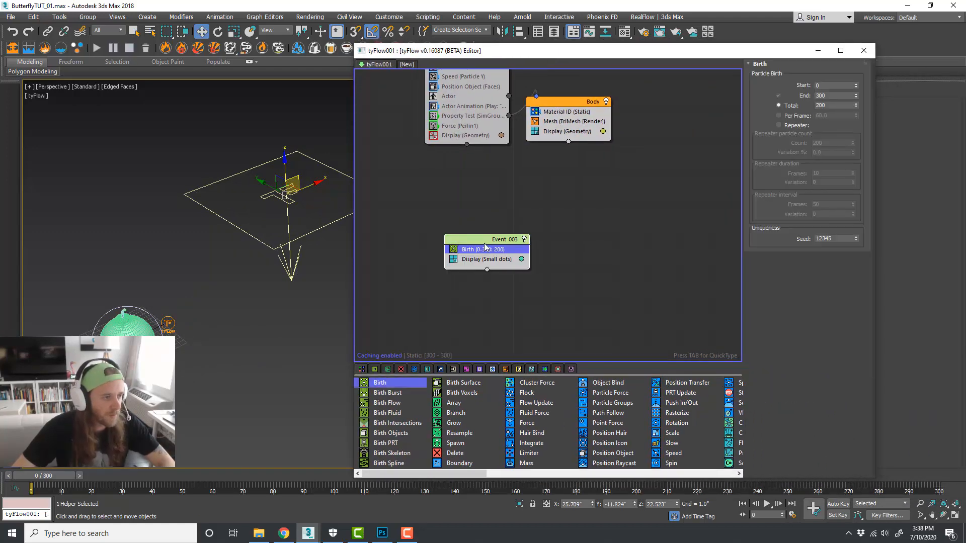
double_click(835, 96)
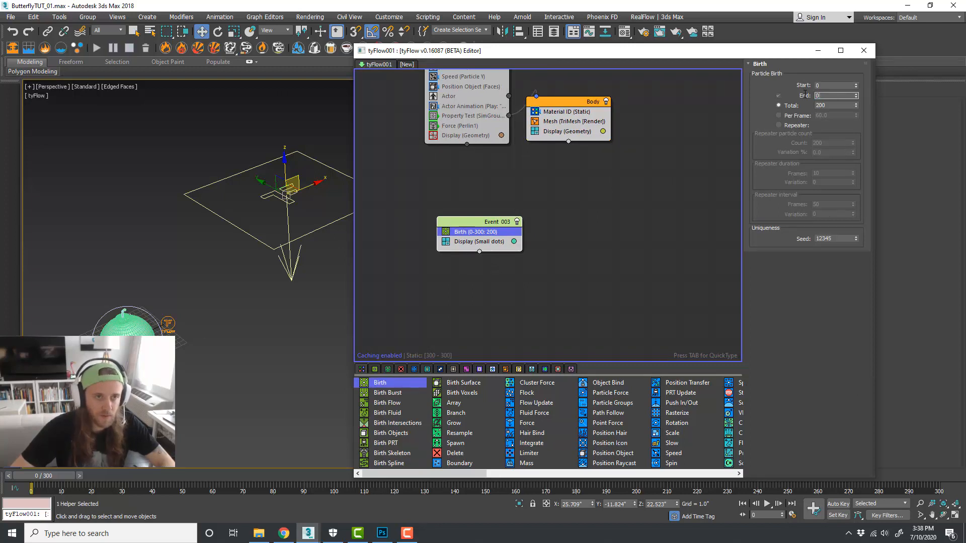
text(0)
key(Tab)
text(1)
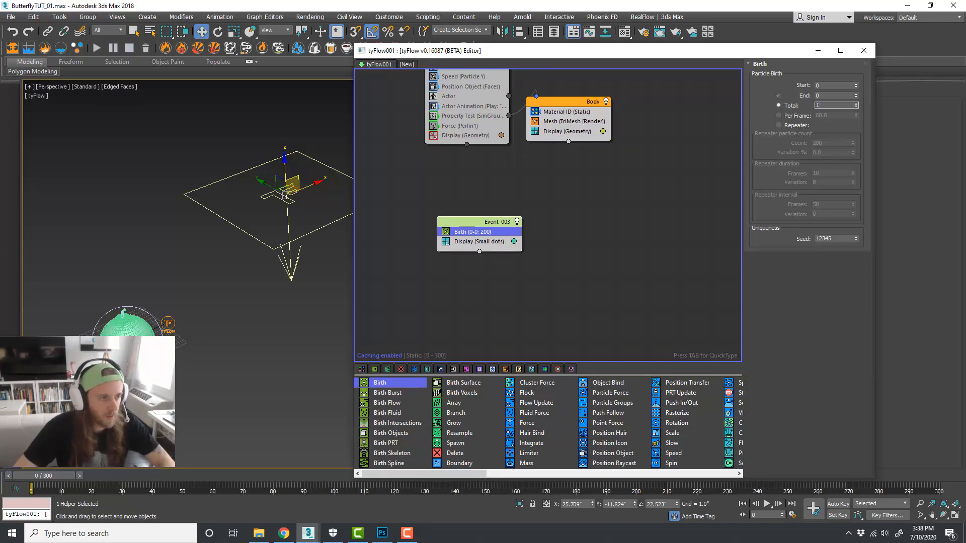
click(643, 233)
Step: Set the new event's Display operator type to Geometry
click(508, 241)
click(798, 85)
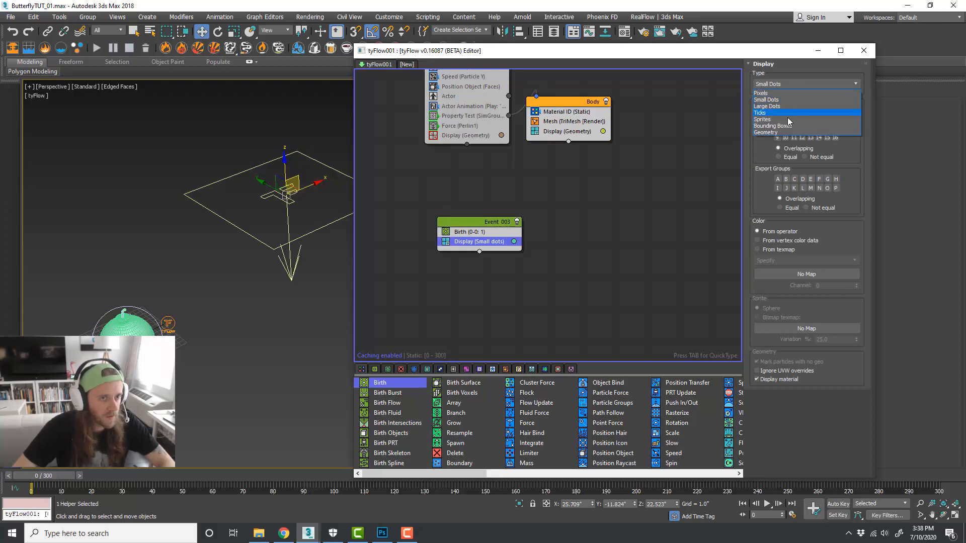
click(790, 133)
click(621, 319)
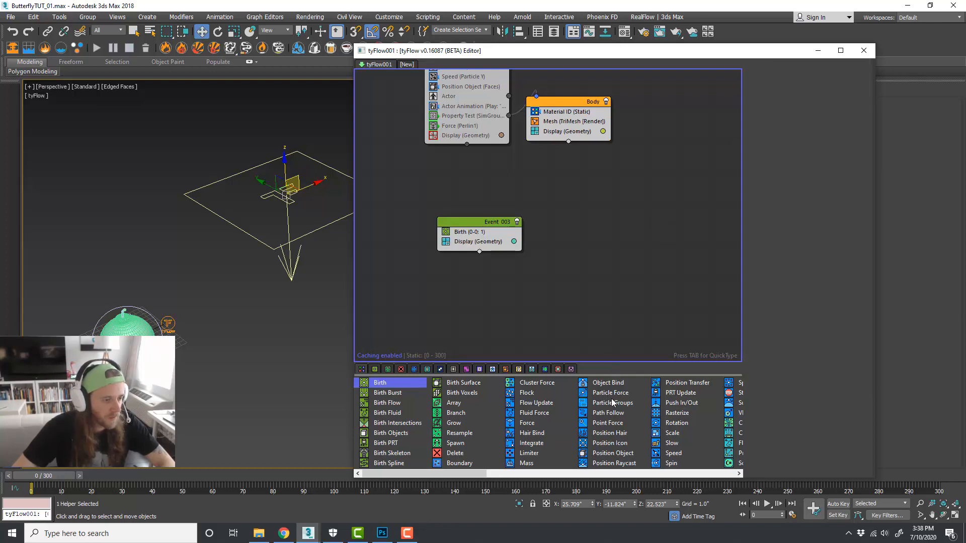
Step: Add a Position Icon operator to the new event after Birth and pick the tyIcon as its icon
drag(610, 443, 508, 238)
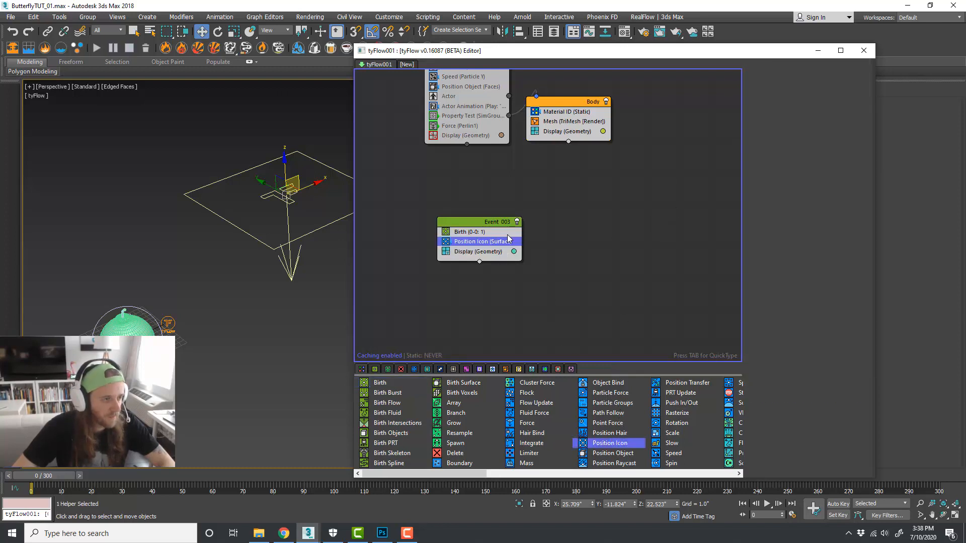
click(786, 183)
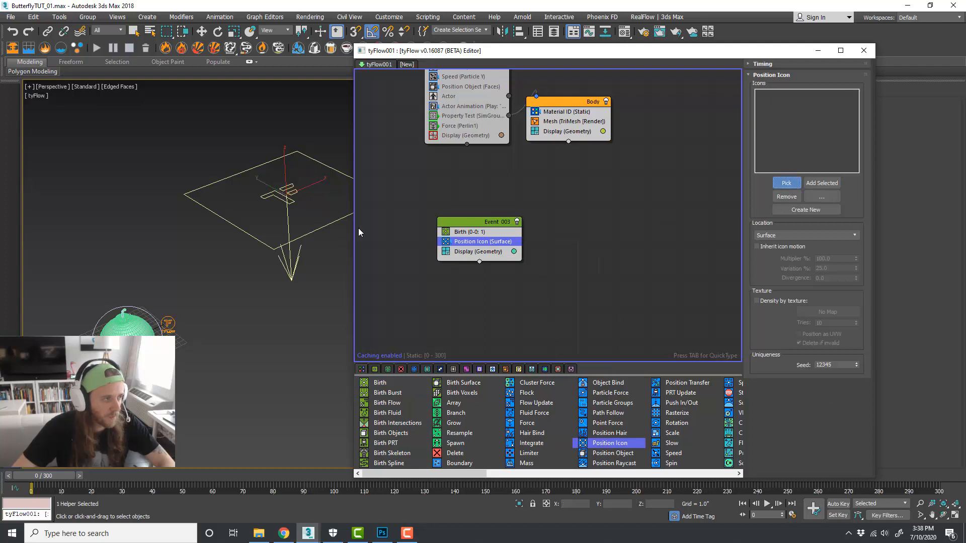
click(316, 231)
click(589, 280)
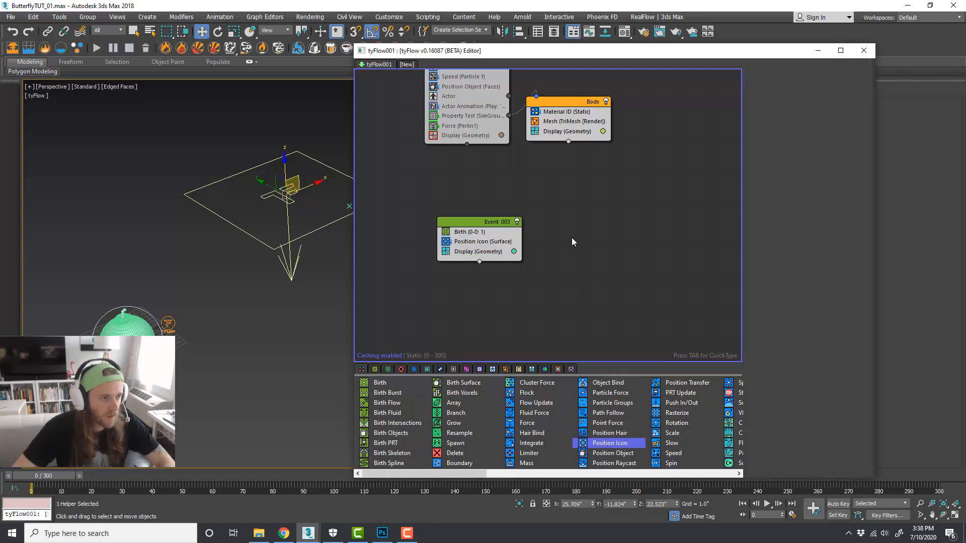
Step: Set the Position Icon operator's location to Pivot
click(482, 241)
click(797, 235)
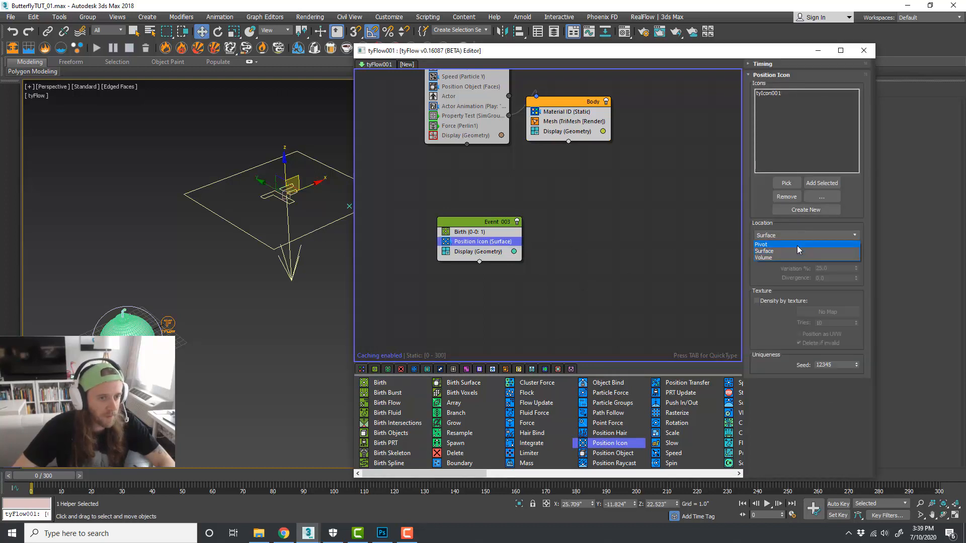
click(797, 245)
alt+middle_drag(228, 248, 271, 266)
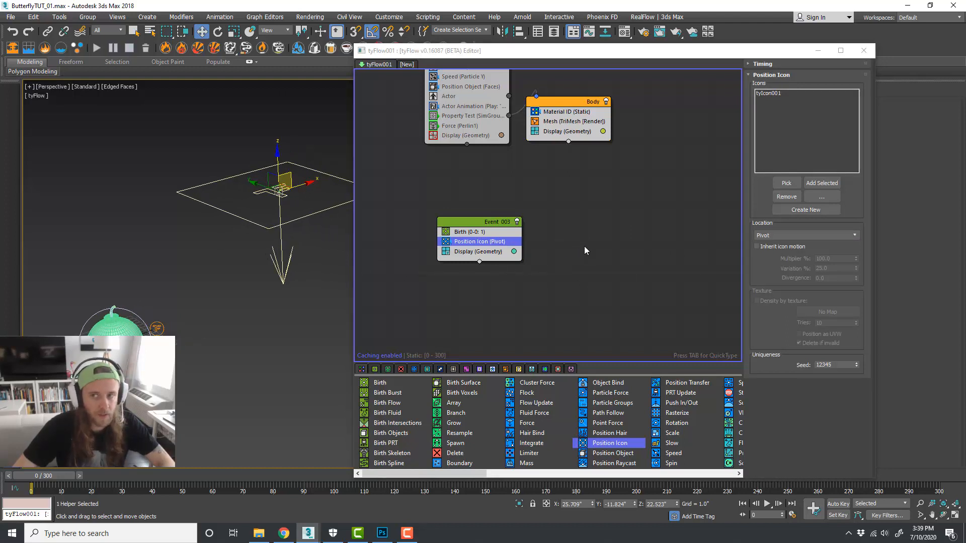
click(584, 246)
Step: Add an Actor operator after Position Icon, remove its empty entry and add the bomb's tyActor002
middle_drag(553, 280, 555, 232)
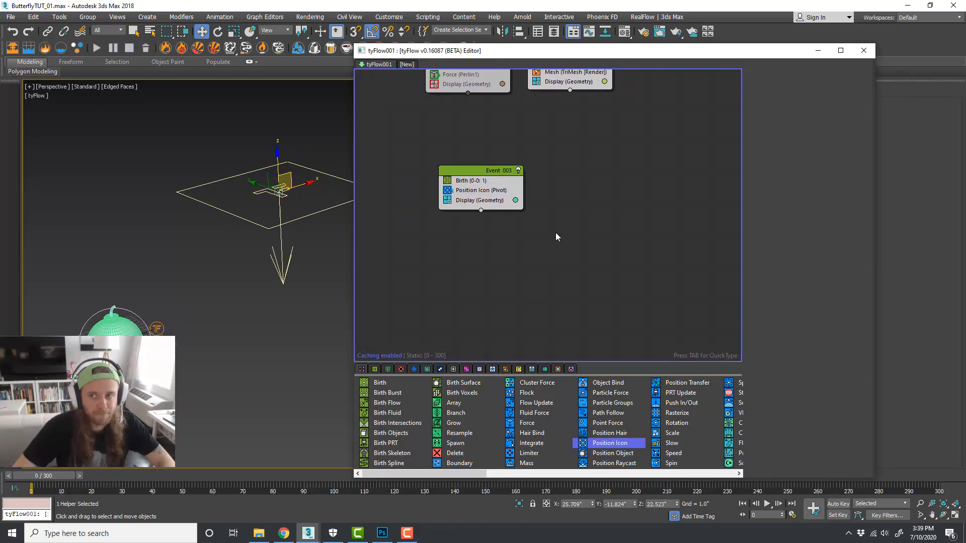
scroll(579, 400, right, 5)
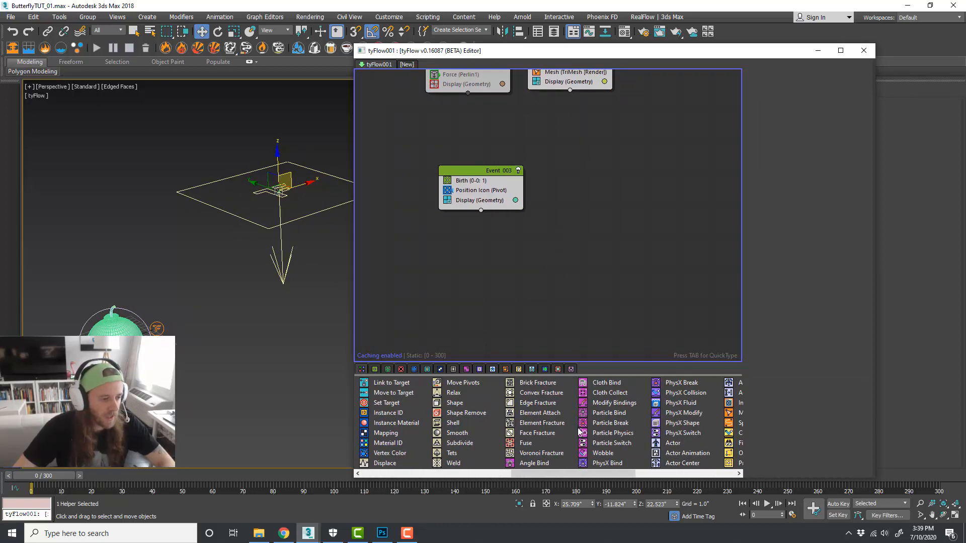
scroll(579, 441, right, 3)
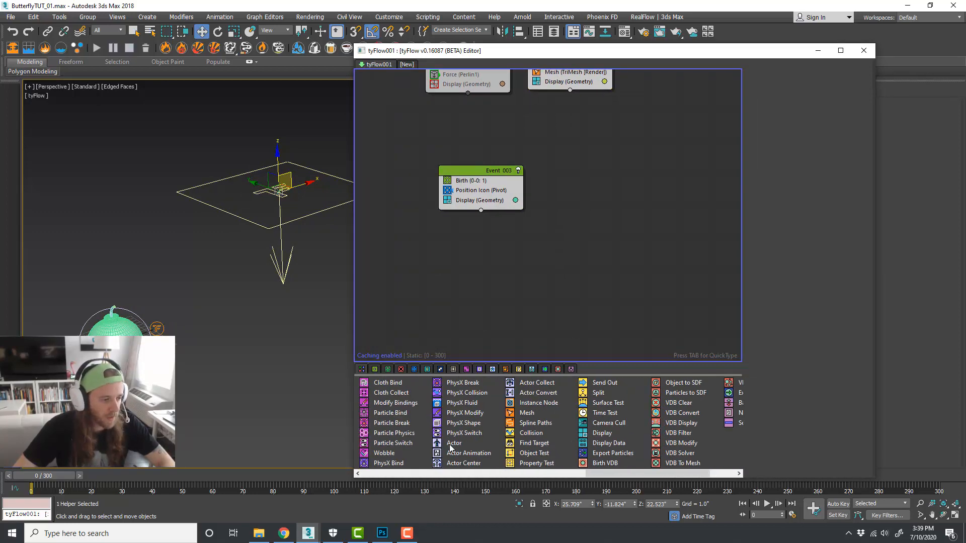
drag(451, 444, 496, 202)
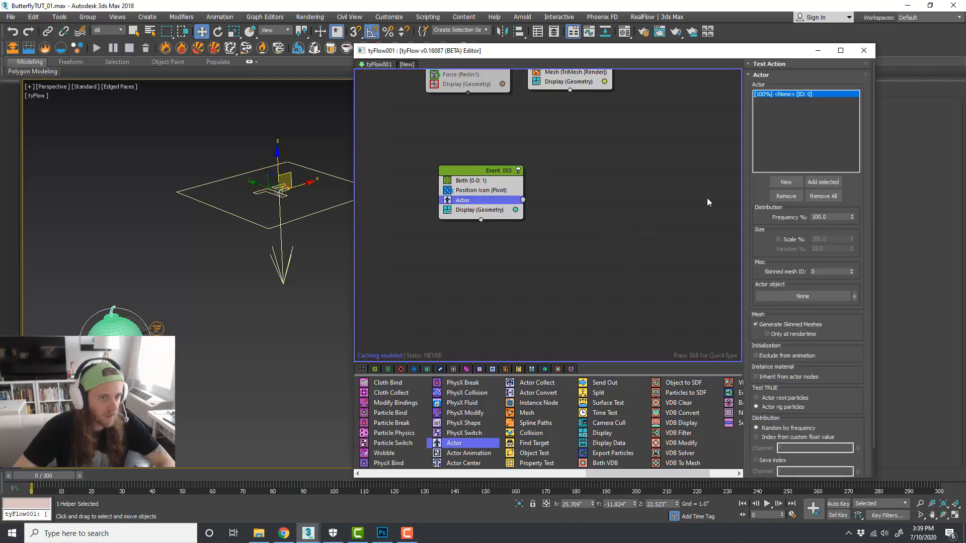
click(785, 196)
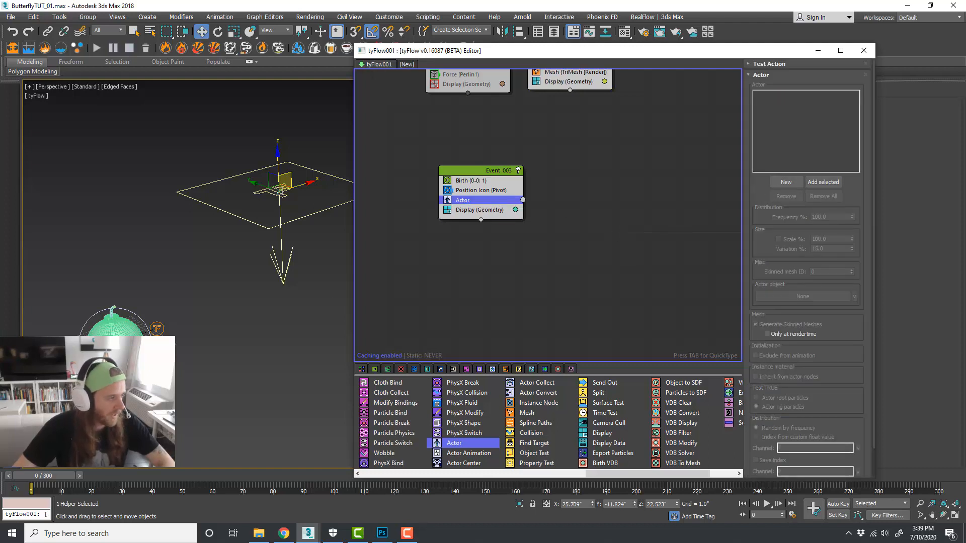
click(823, 181)
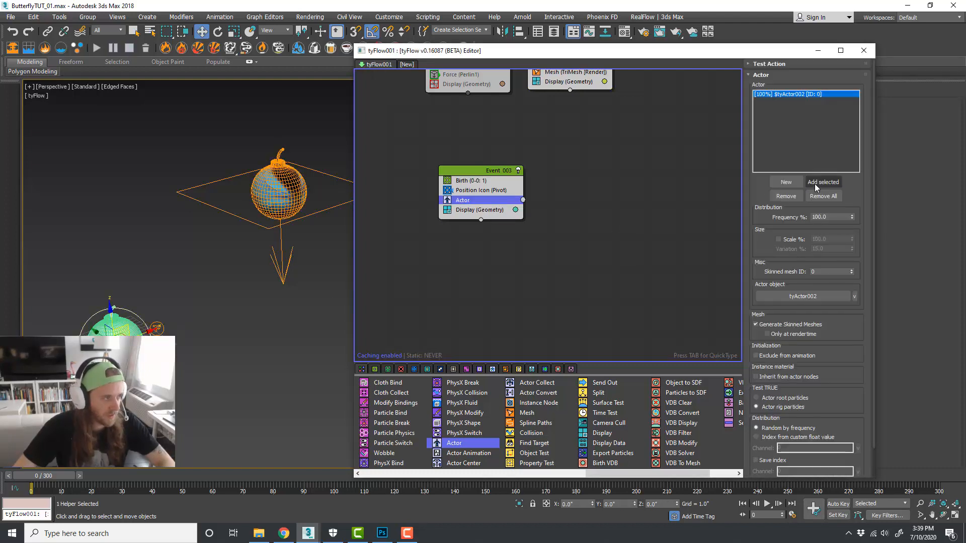
scroll(305, 174, up, 4)
scroll(295, 186, down, 2)
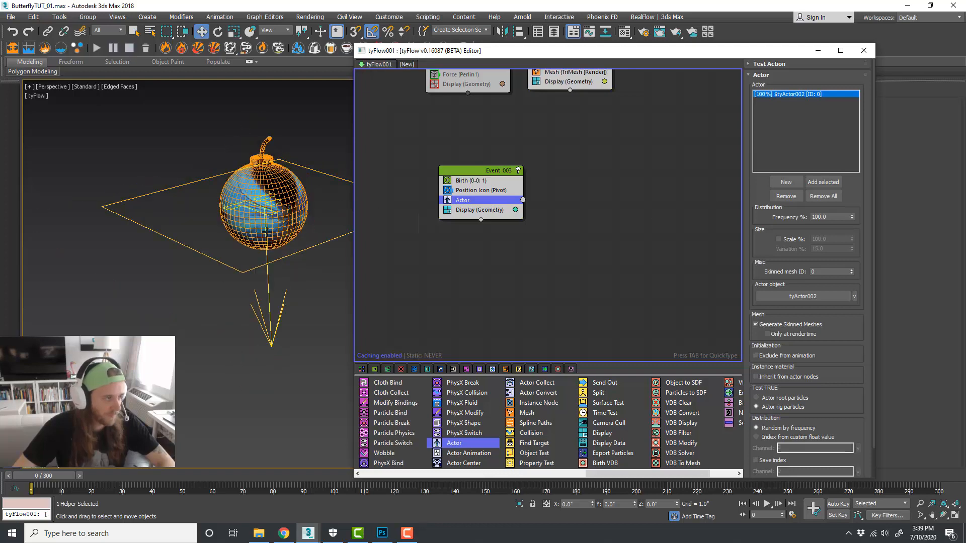
Step: Create a new event containing a PhysX Shape operator and connect the Actor operator's output to it
alt+middle_drag(302, 222, 313, 219)
scroll(312, 223, down, 2)
alt+middle_drag(270, 265, 241, 281)
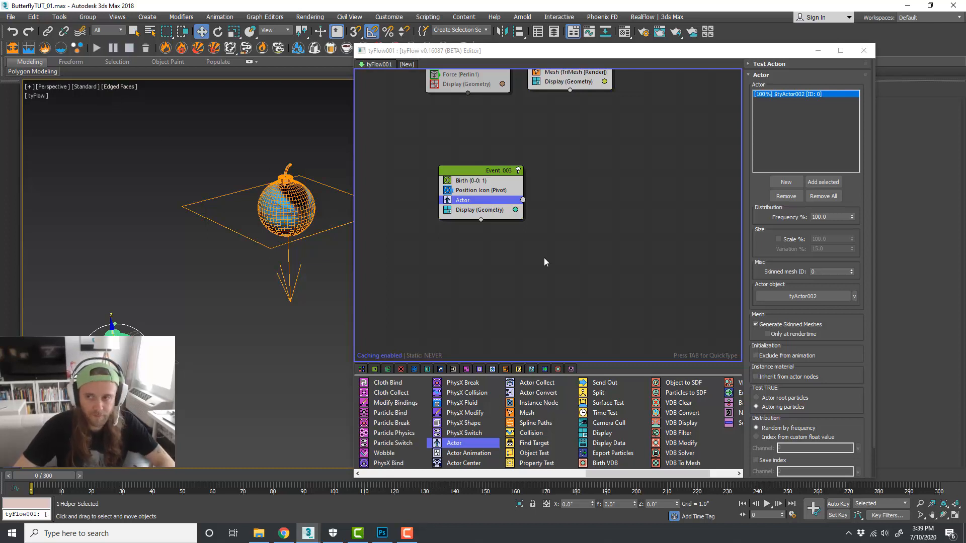
click(559, 257)
scroll(550, 259, down, 1)
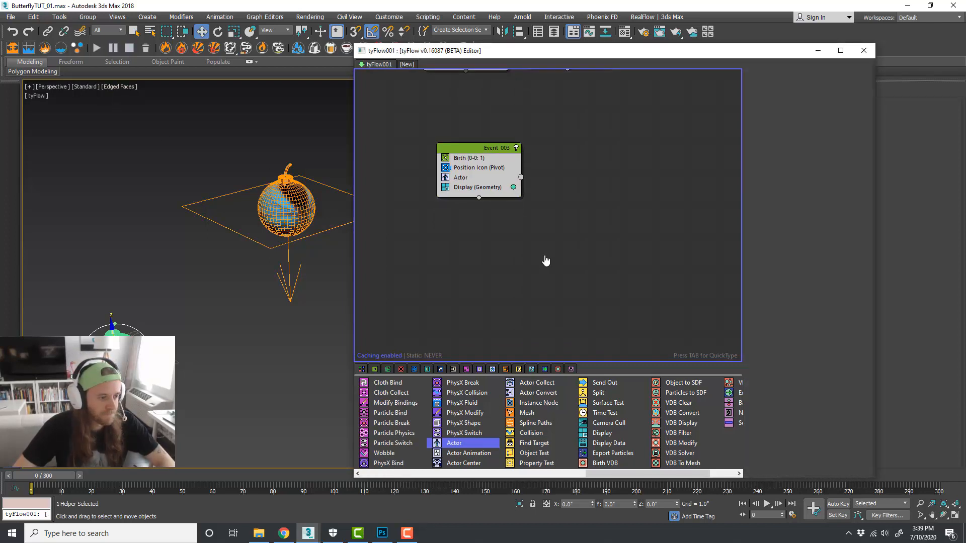
middle_drag(543, 240, 493, 226)
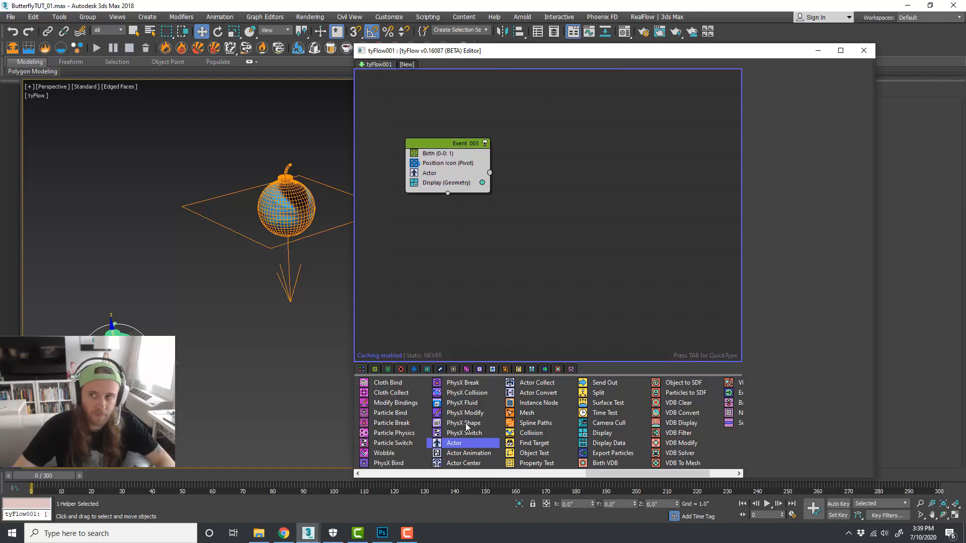
drag(467, 427, 559, 196)
drag(489, 173, 549, 203)
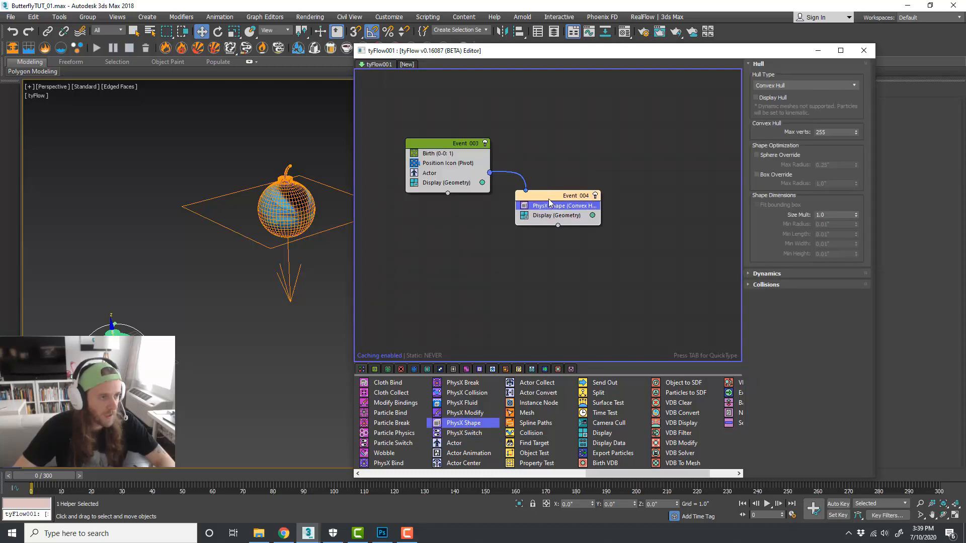
click(582, 276)
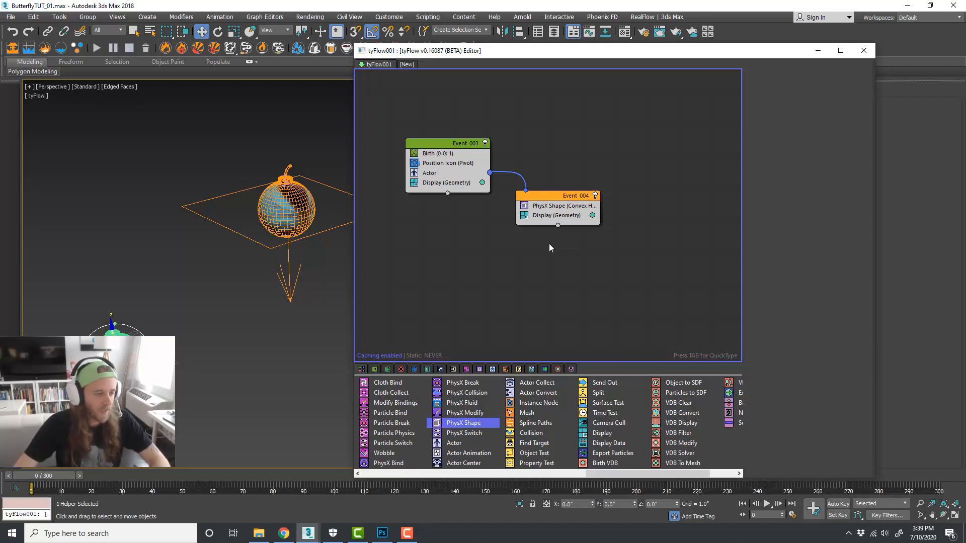
Step: Scrub the timeline to preview the simulation and examine the bomb and its wick up close
drag(54, 477, 32, 477)
mouse_move(63, 470)
mouse_down()
mouse_move(128, 473)
mouse_move(57, 473)
mouse_up()
key(w)
scroll(304, 168, up, 5)
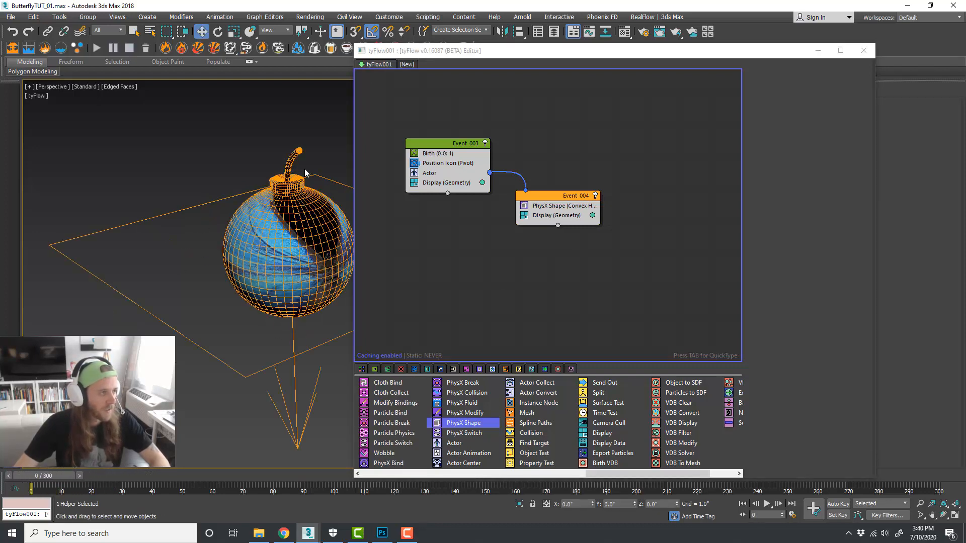
scroll(280, 244, down, 3)
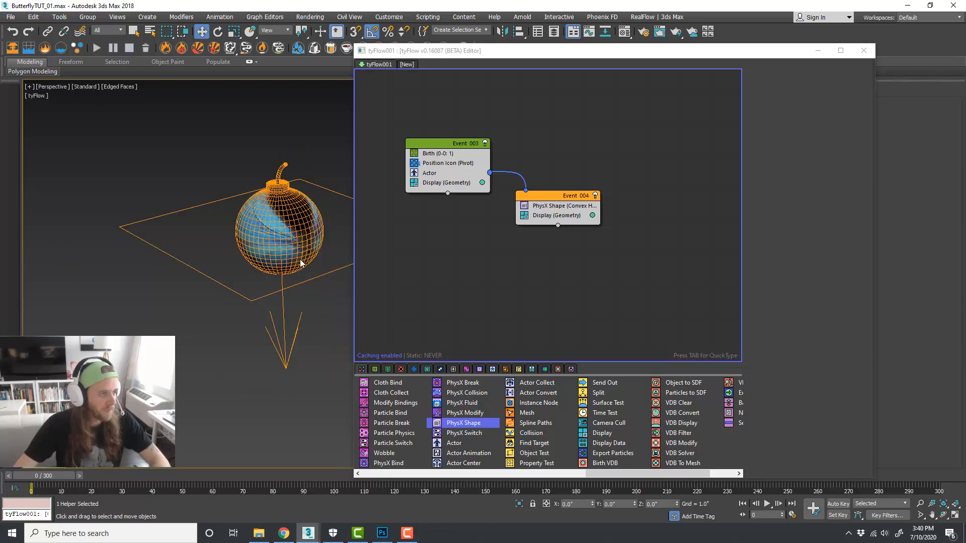
scroll(306, 279, down, 3)
middle_drag(310, 319, 307, 314)
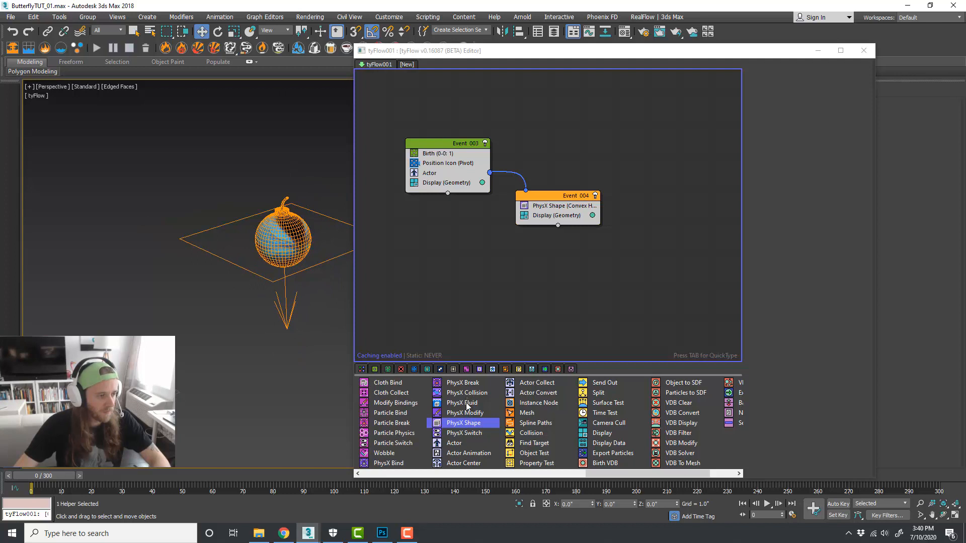
Step: Add a PhysX Bind operator after PhysX Shape, set its type to Rigid (Joint) and enable collisions
drag(407, 462, 567, 204)
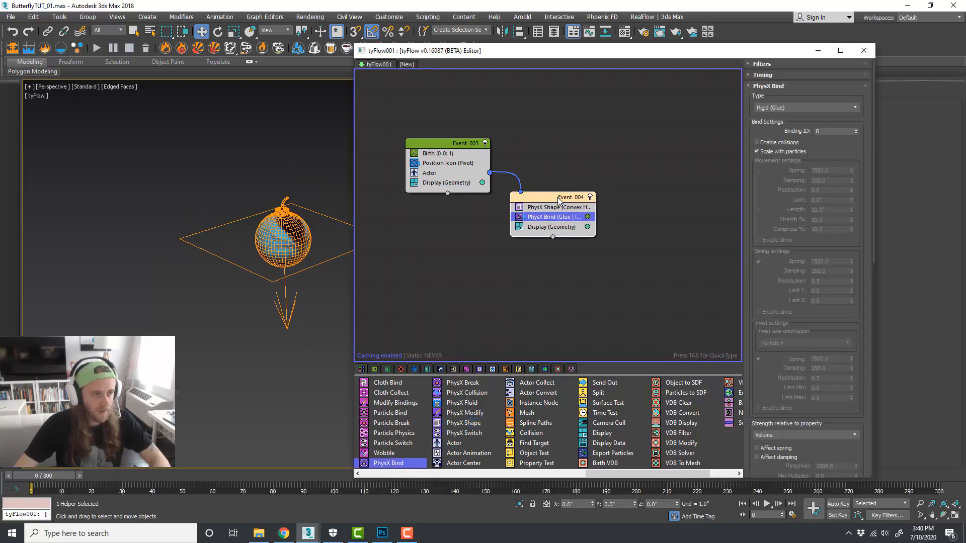
click(805, 107)
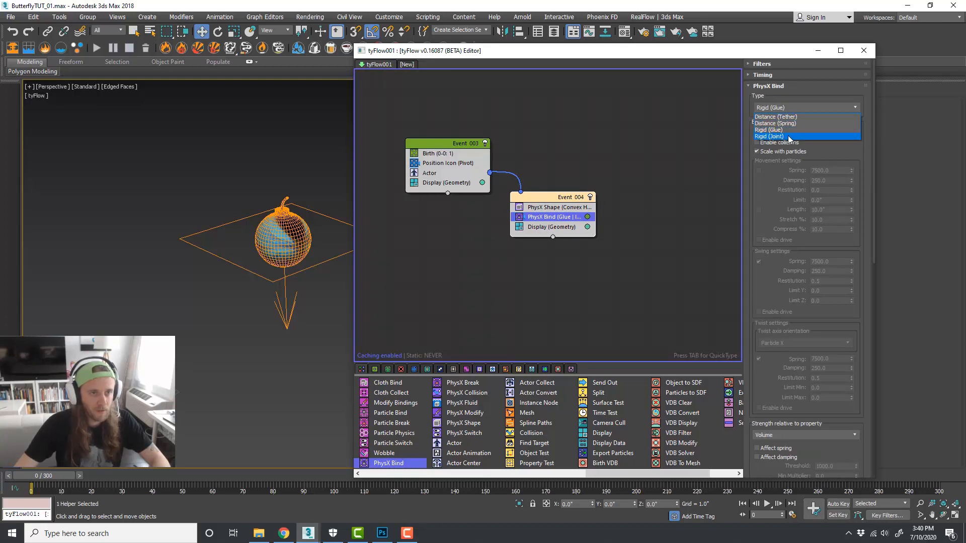
click(789, 130)
click(775, 145)
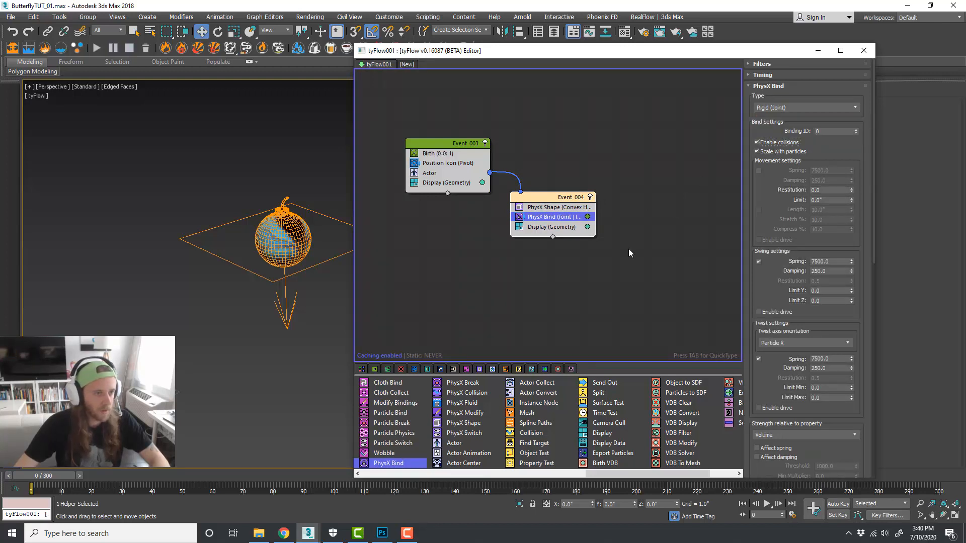
drag(78, 475, 43, 470)
Step: Add a Property Test after PhysX Bind that tests Groups with simulation group 1
middle_drag(578, 262, 572, 247)
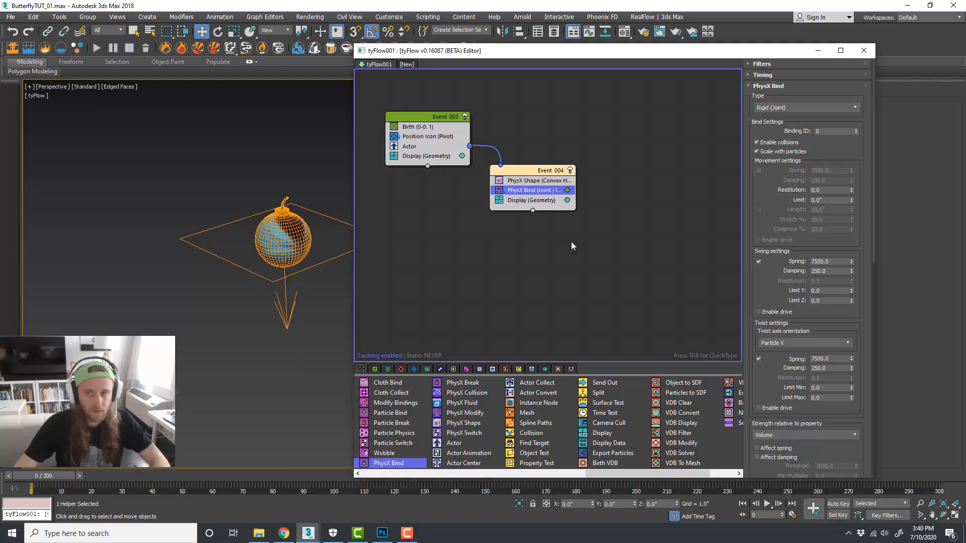
click(573, 244)
drag(538, 462, 542, 198)
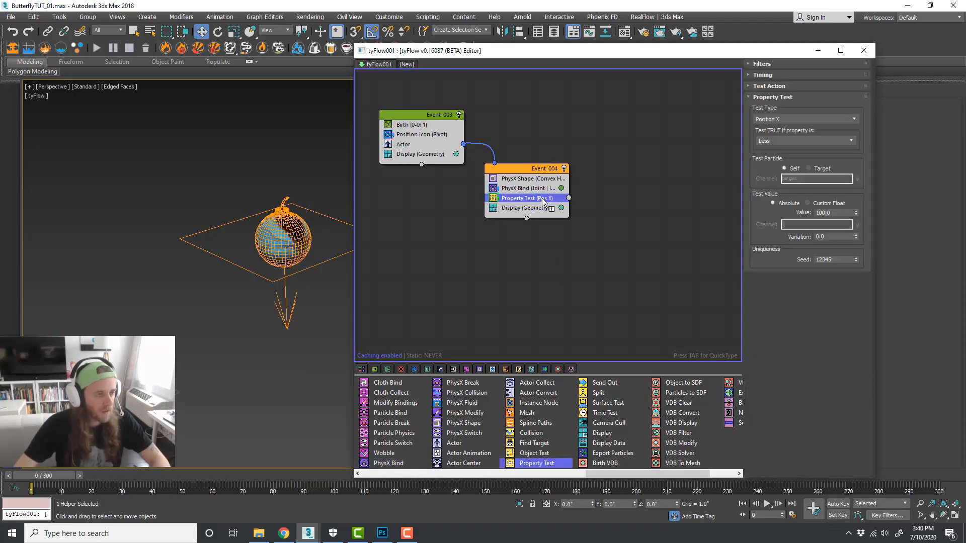
click(798, 142)
click(797, 120)
click(798, 119)
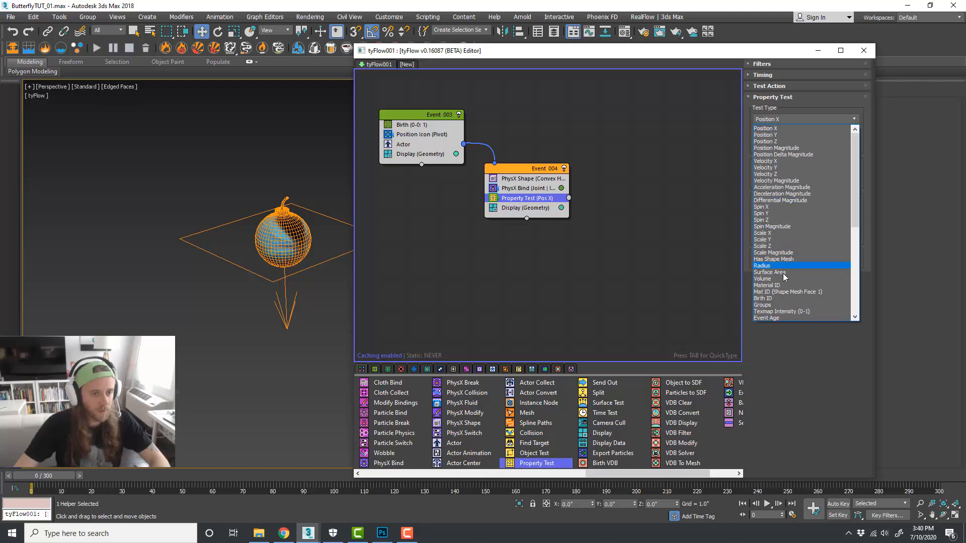
click(784, 305)
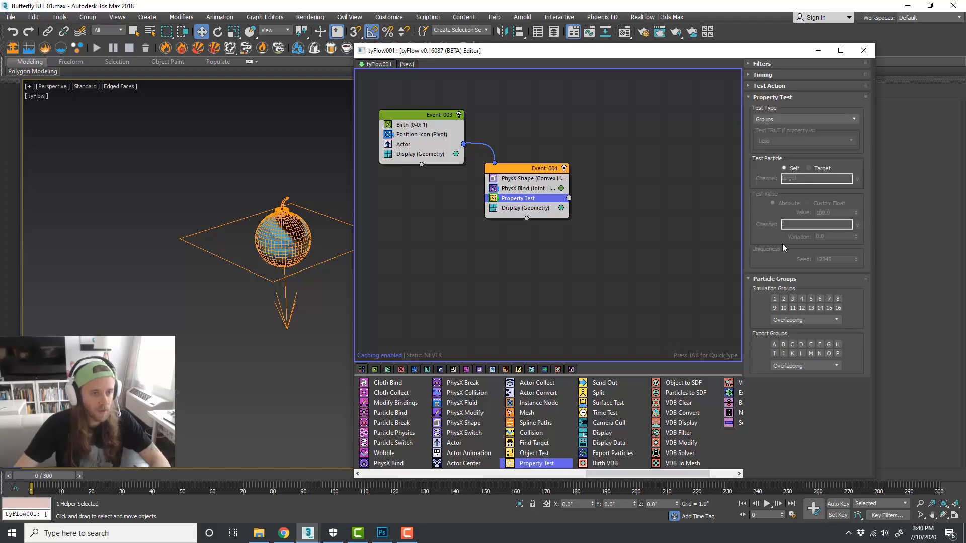
click(774, 299)
middle_drag(604, 218, 598, 216)
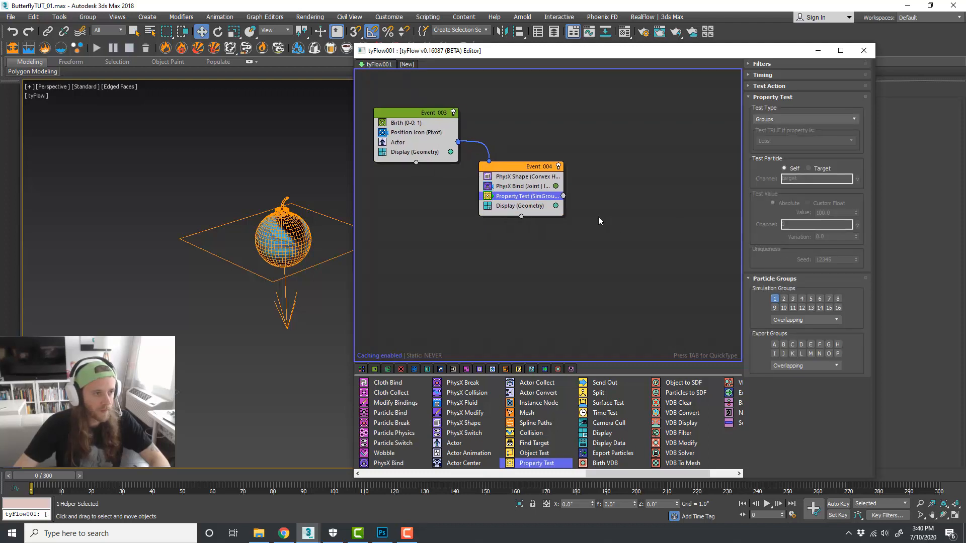
Step: Rename the property test as Property Test_BOMB and widen its event so the full name fits
right_click(543, 199)
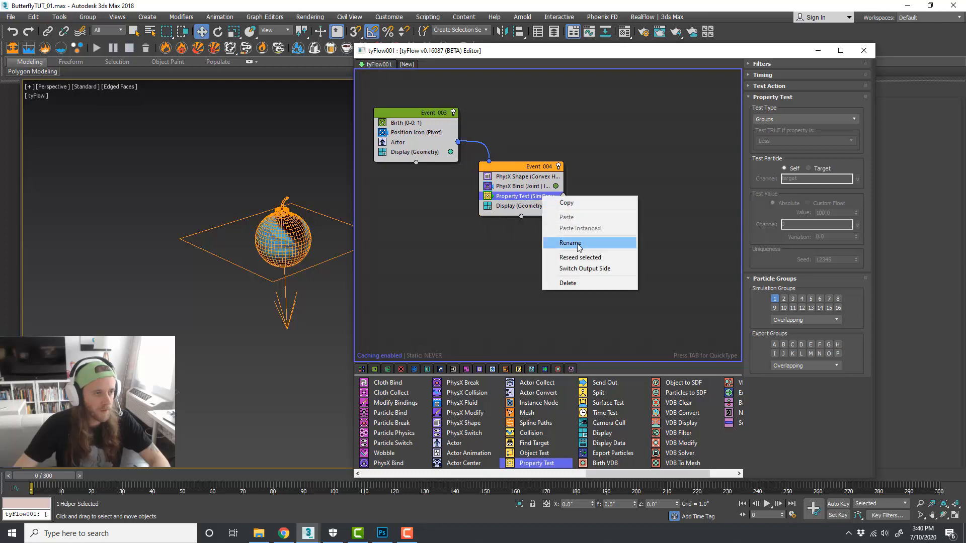
click(578, 243)
click(544, 198)
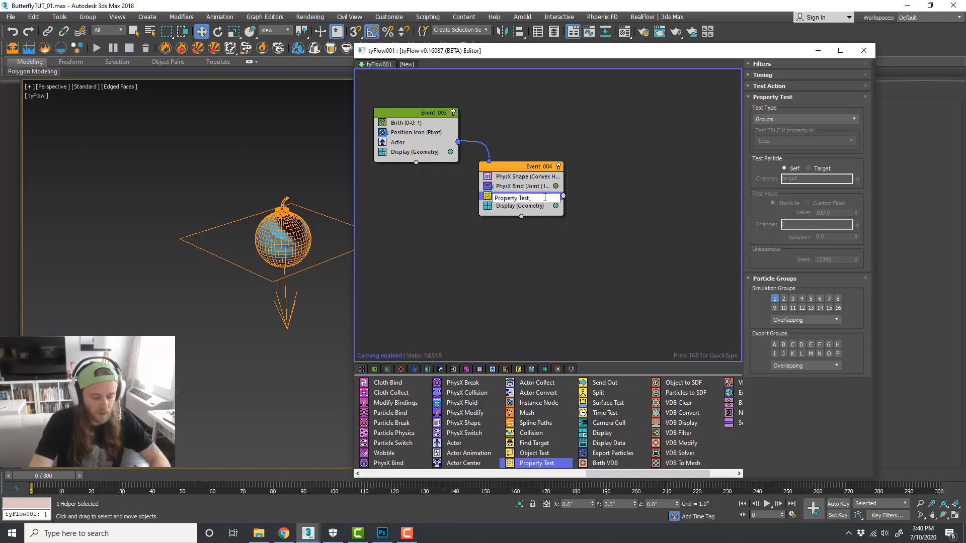
text(_BOM)
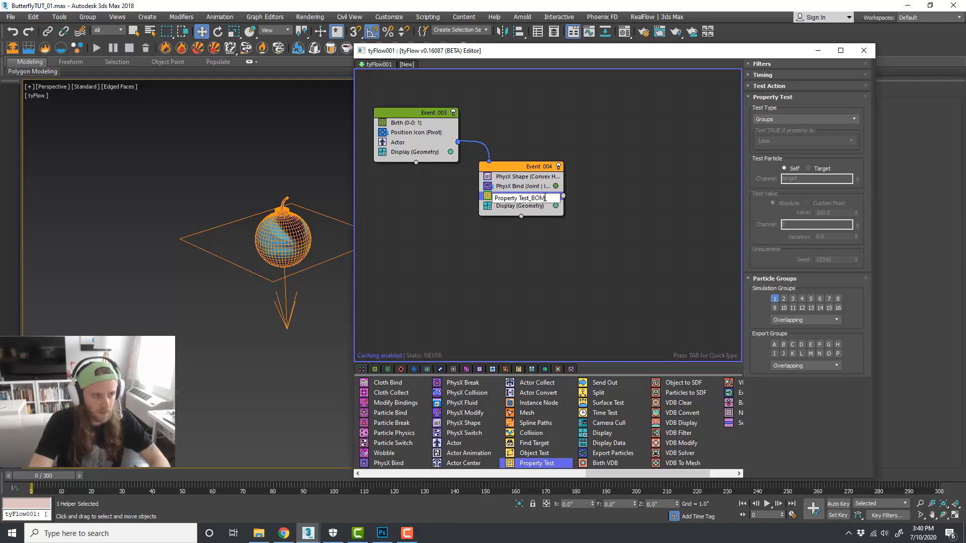
text(B)
key(Return)
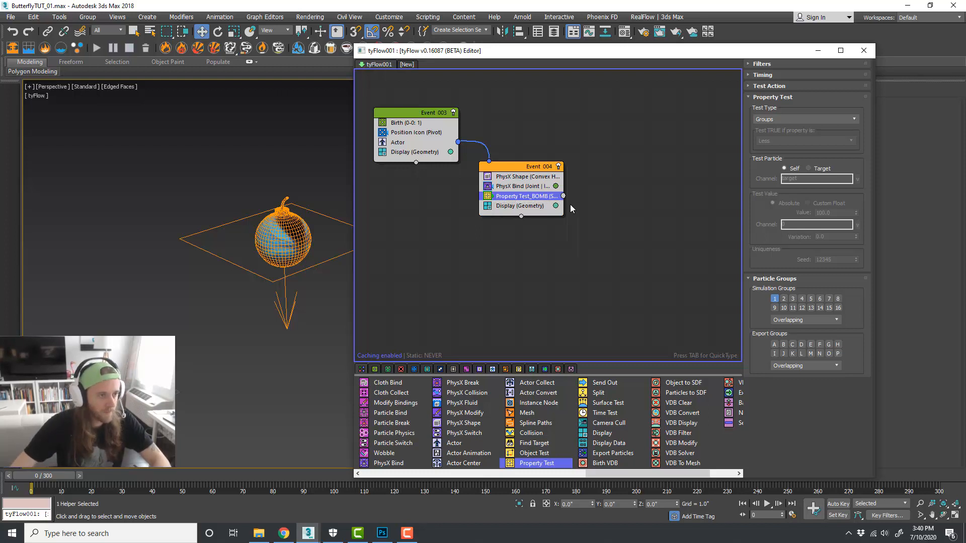
drag(566, 203, 592, 202)
Step: Duplicate the BOMB property test, rename the copy Property Test_WICK and assign it simulation group 2 only
right_click(544, 199)
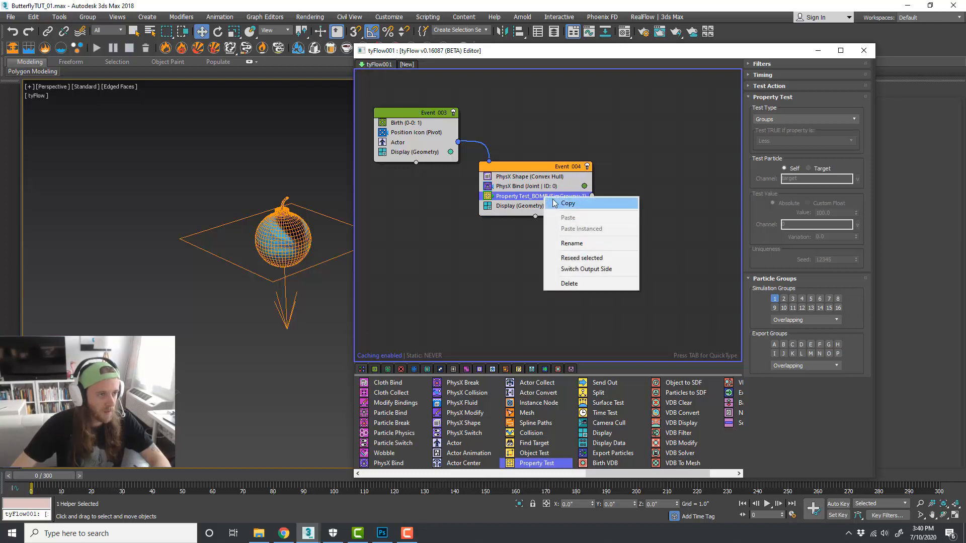
click(567, 204)
right_click(544, 199)
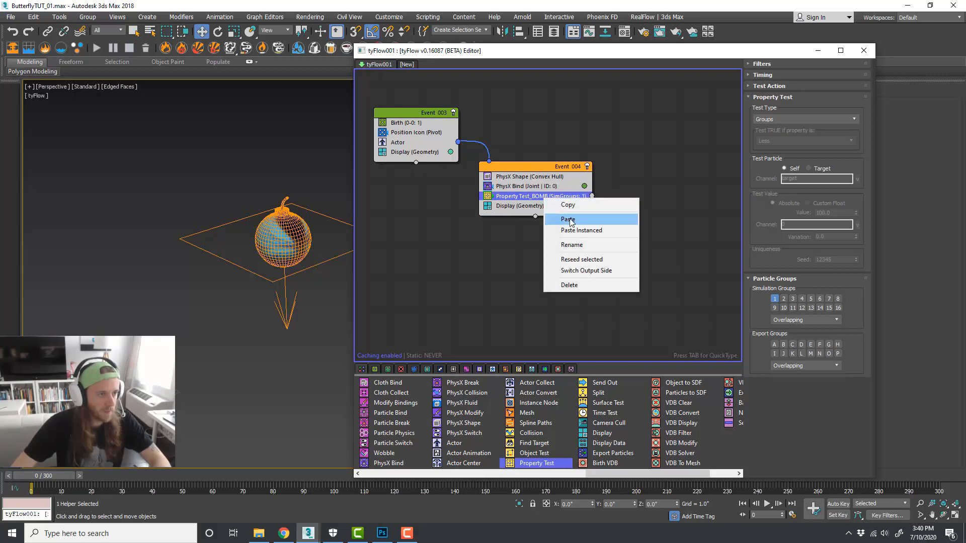
click(568, 220)
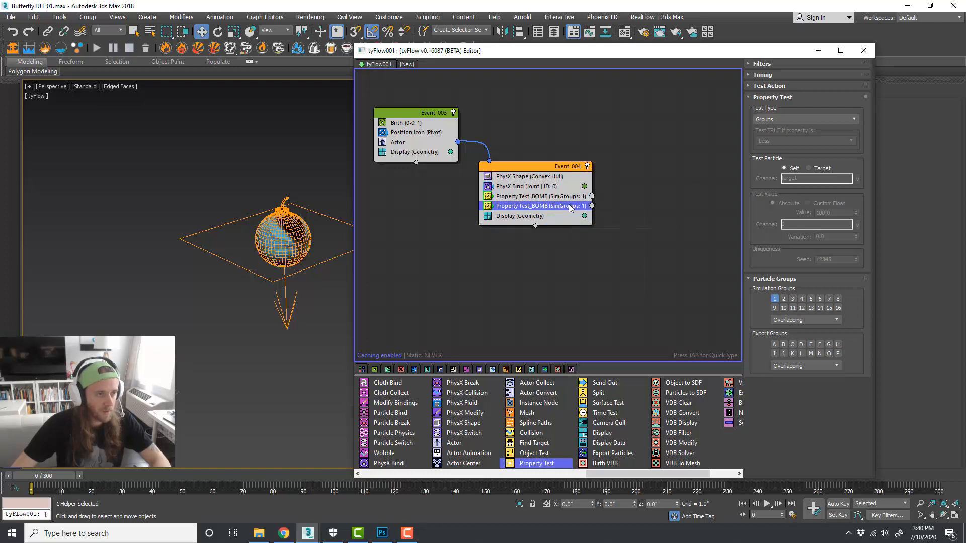
right_click(570, 207)
click(578, 248)
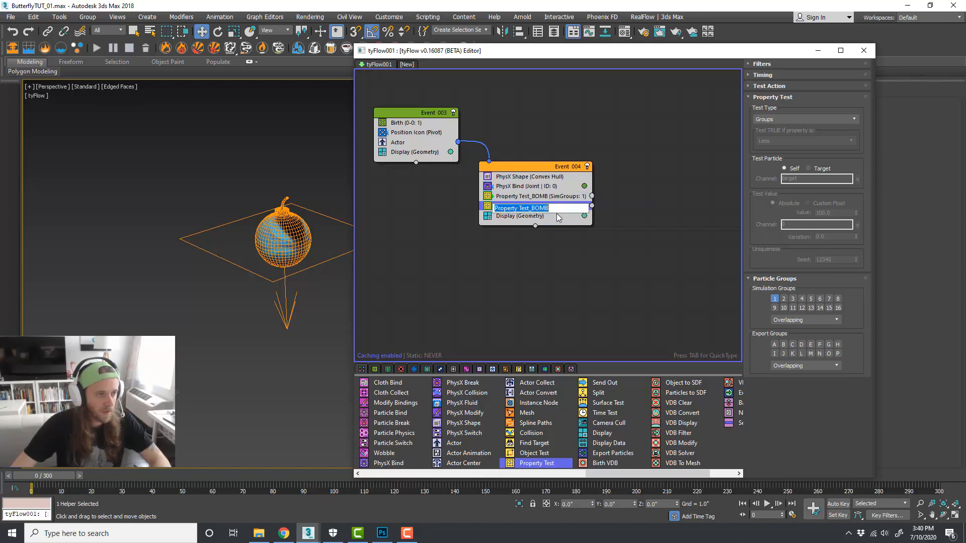
drag(552, 209, 535, 208)
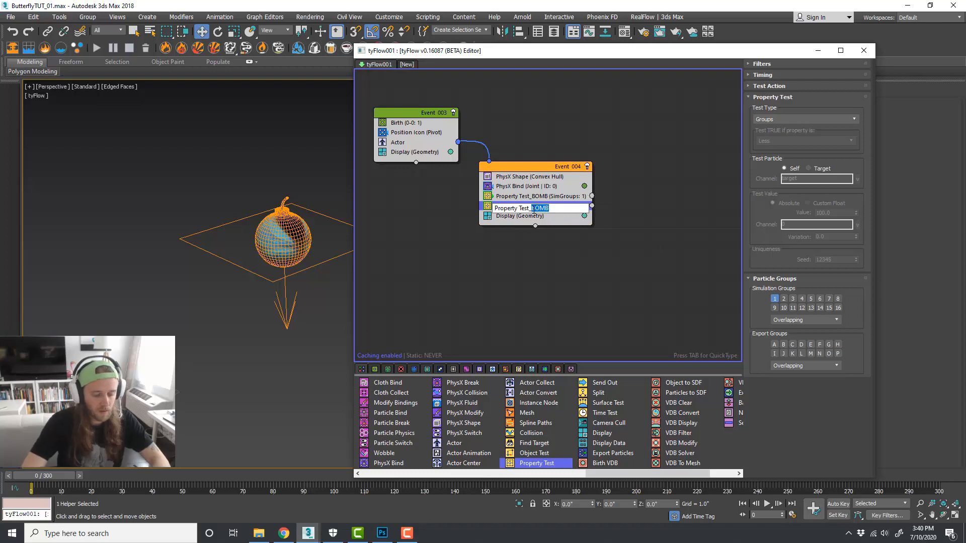
text(WICK)
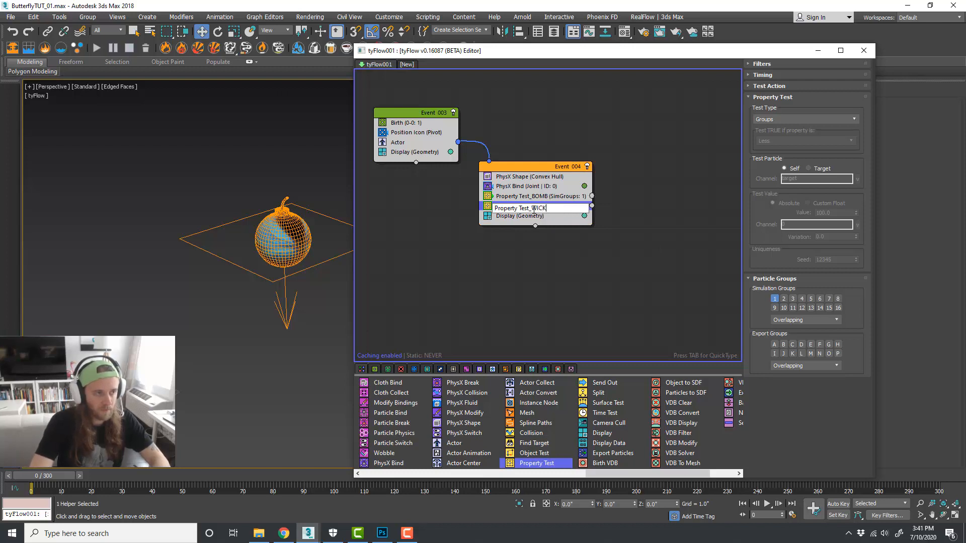
key(Return)
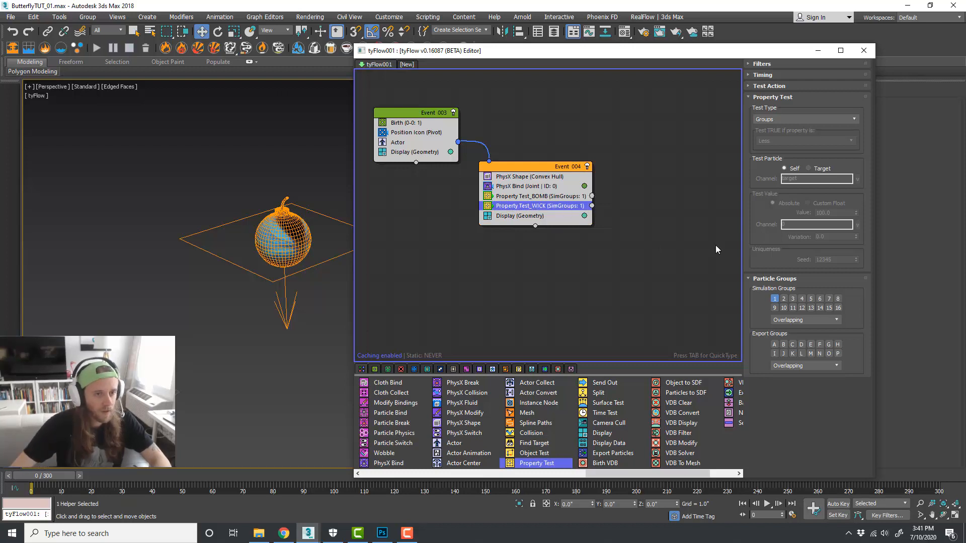
click(784, 298)
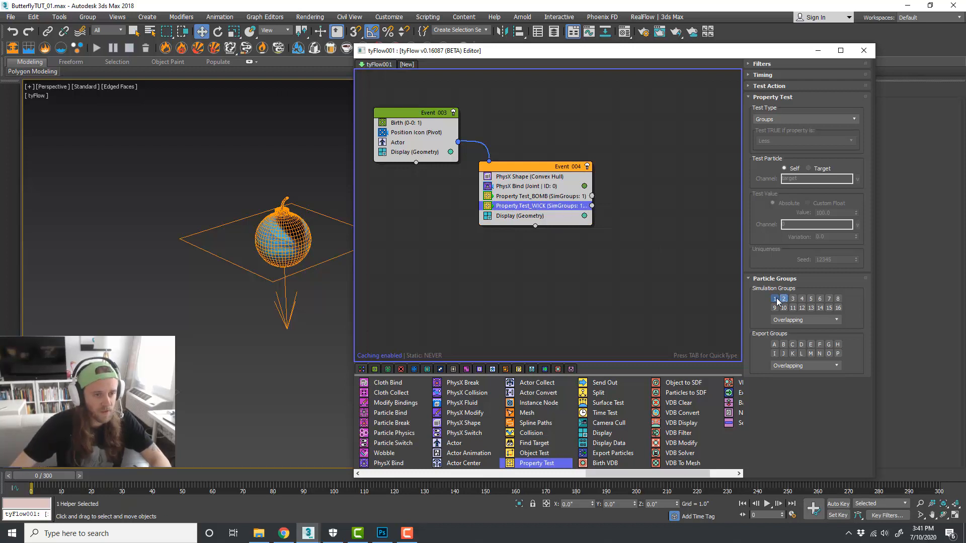
Step: Duplicate the WICK property test in the same event and rename the copy Property Test_TIP
right_click(554, 210)
right_click(554, 208)
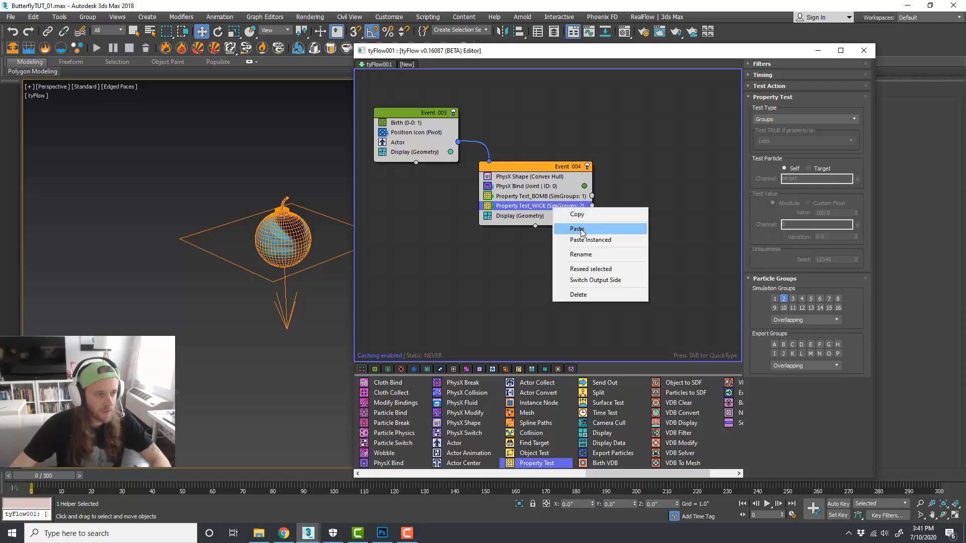
click(577, 229)
right_click(555, 218)
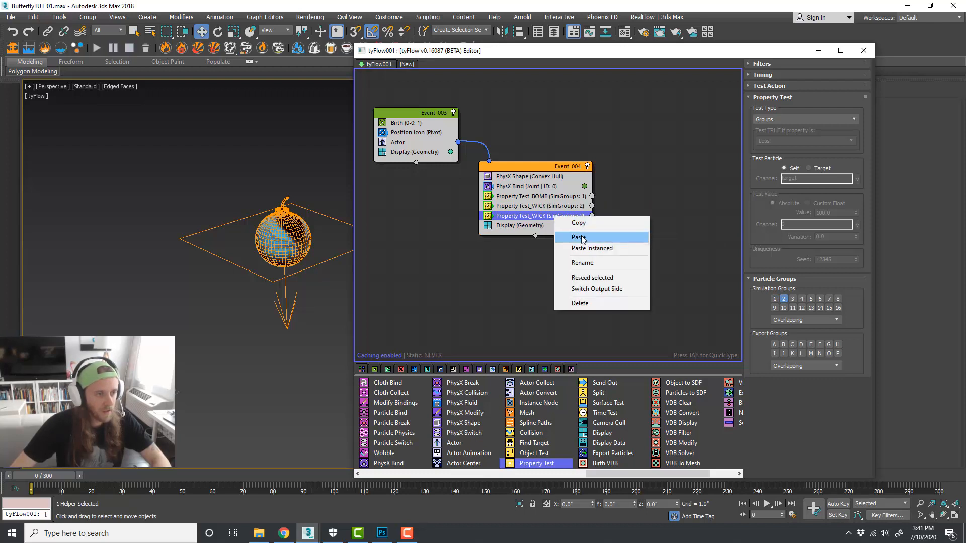
click(576, 262)
key(End)
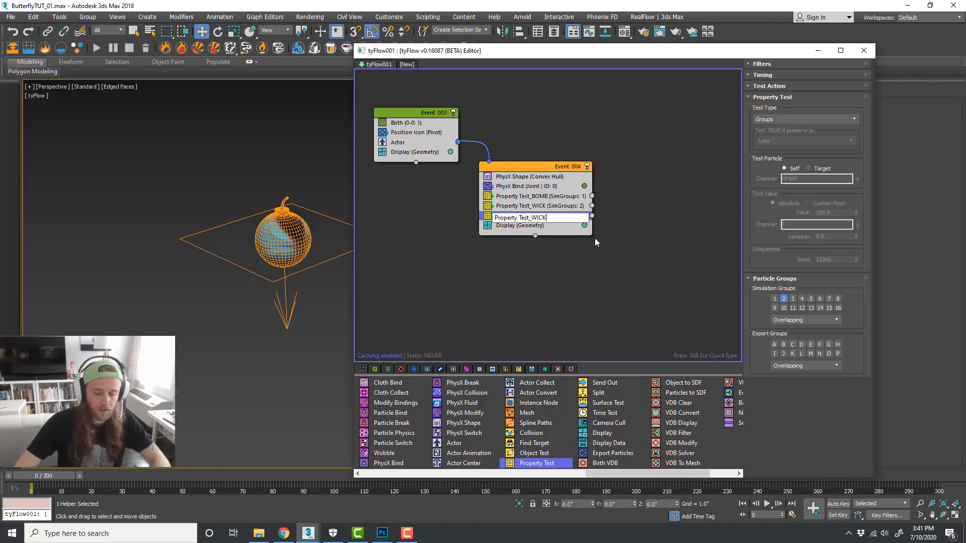
key(BackSpace)
key(BackSpace)
key(BackSpace)
key(BackSpace)
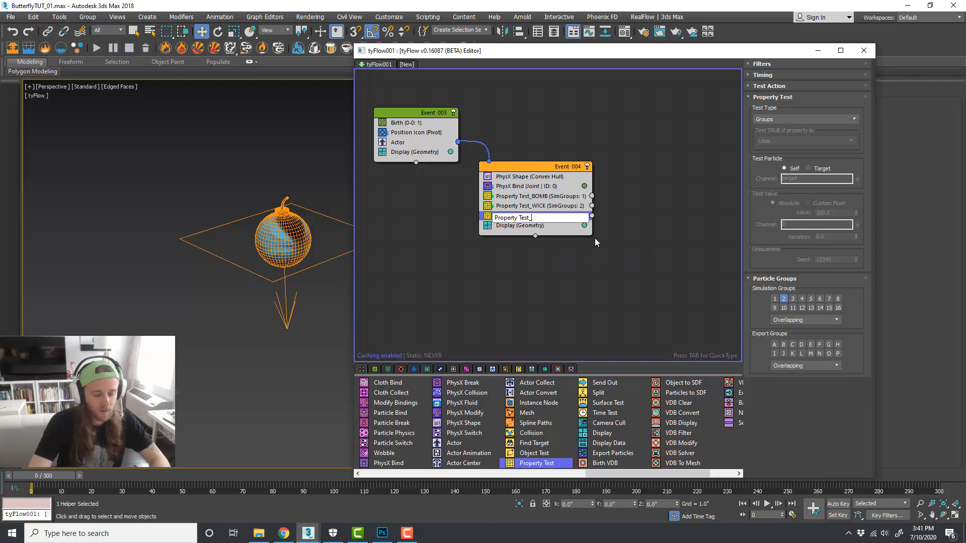
text(TIP)
key(Return)
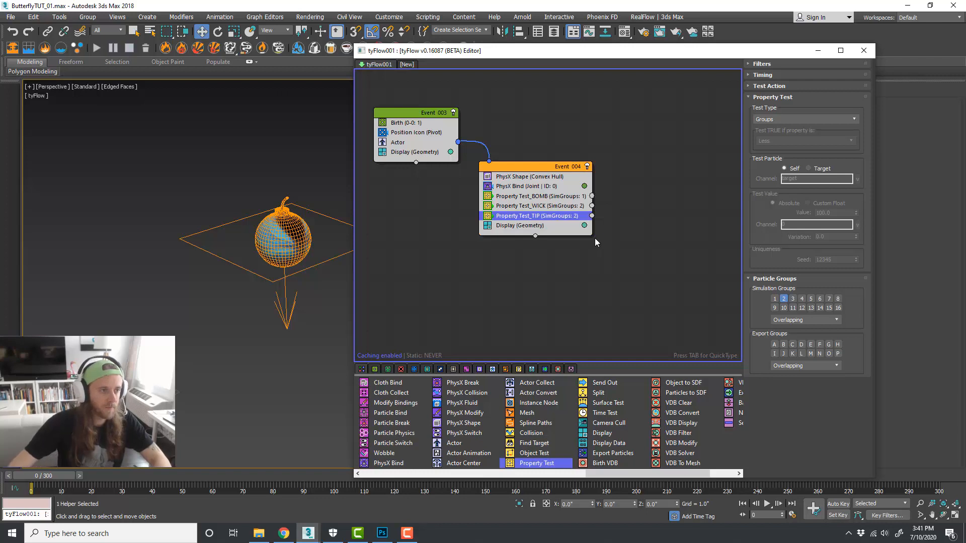
Step: Set the TIP property test to simulation group 3 only
click(785, 299)
click(792, 299)
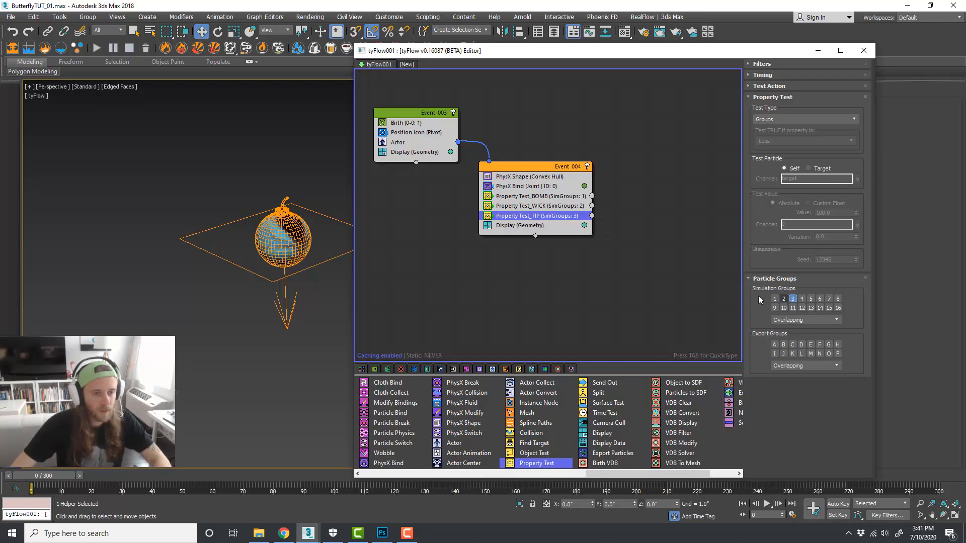
middle_drag(611, 274, 602, 262)
click(588, 253)
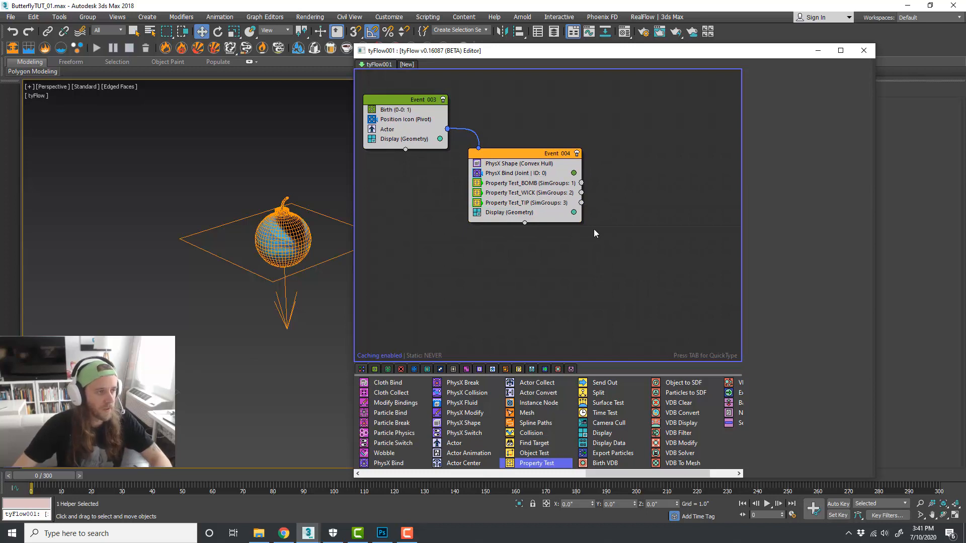
Step: Reorder the property tests in the PhysX event so TIP comes first, WICK second and BOMB last
middle_drag(577, 257, 615, 259)
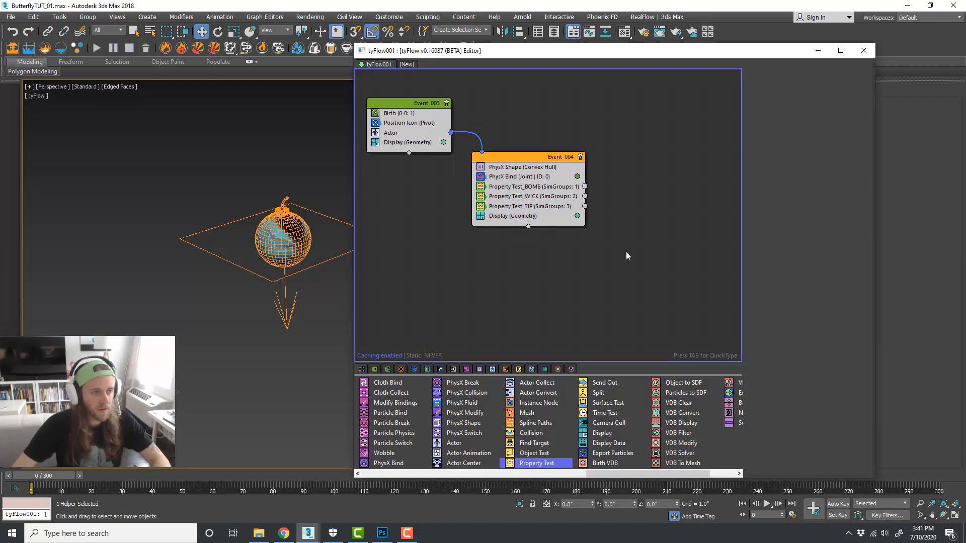
middle_drag(627, 257, 614, 254)
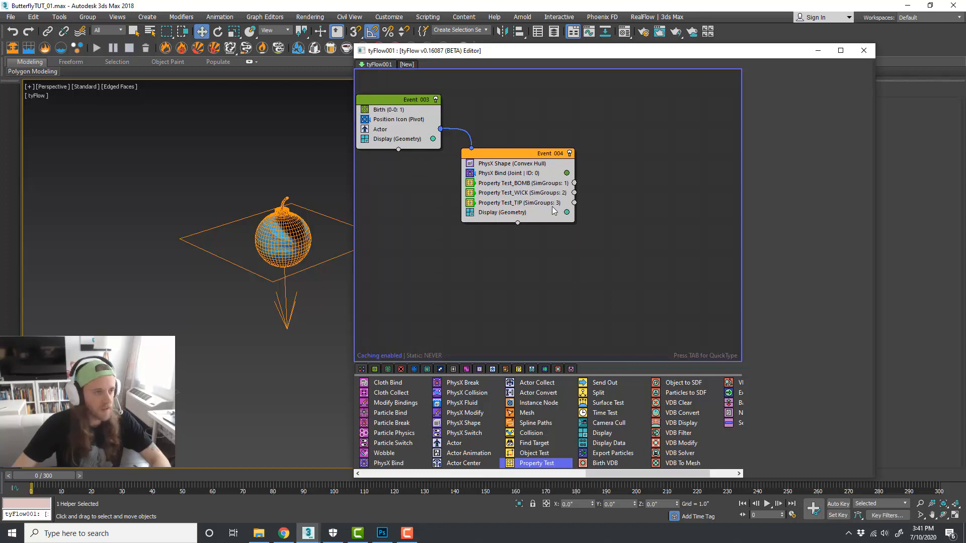
mouse_move(547, 206)
mouse_down()
mouse_move(546, 186)
mouse_move(552, 211)
mouse_up()
click(589, 193)
middle_drag(590, 212, 608, 218)
click(543, 186)
click(626, 229)
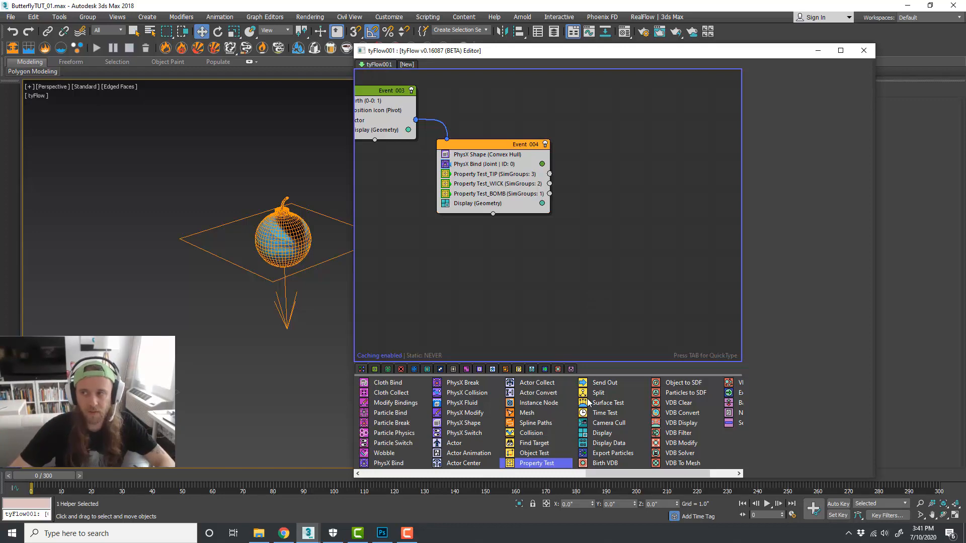
Step: Add a Spawn operator in a new event beside the property test event
scroll(582, 411, down, 1)
scroll(582, 412, up, 3)
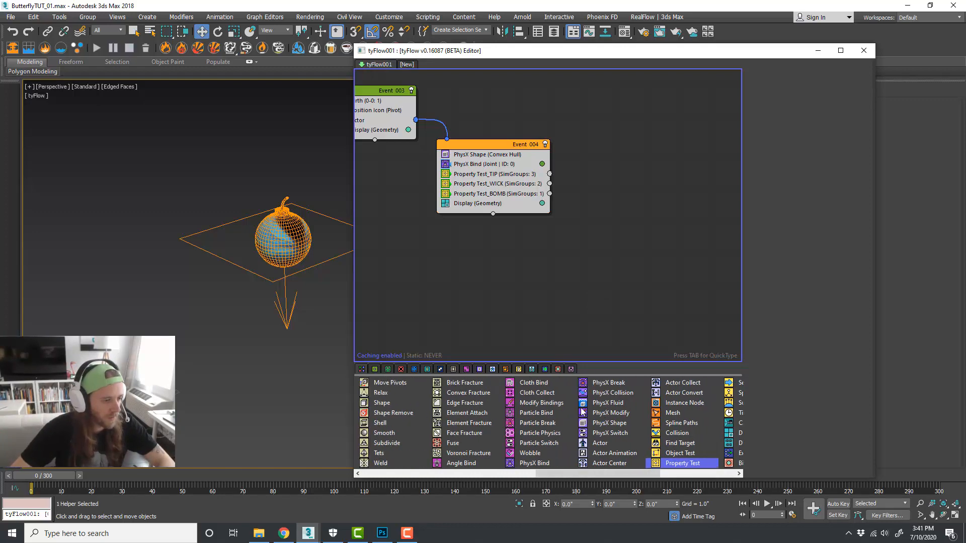
scroll(582, 411, down, 3)
scroll(582, 412, up, 10)
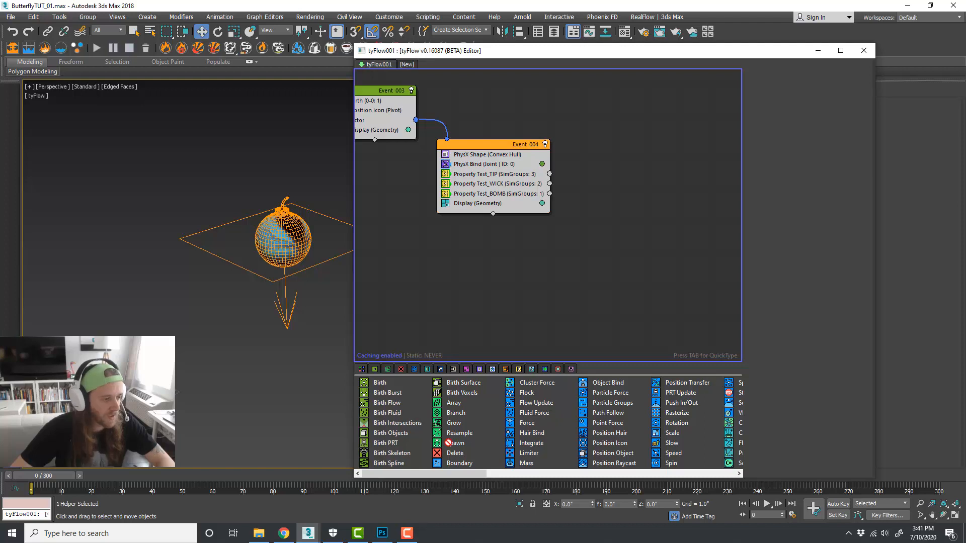
drag(448, 442, 615, 187)
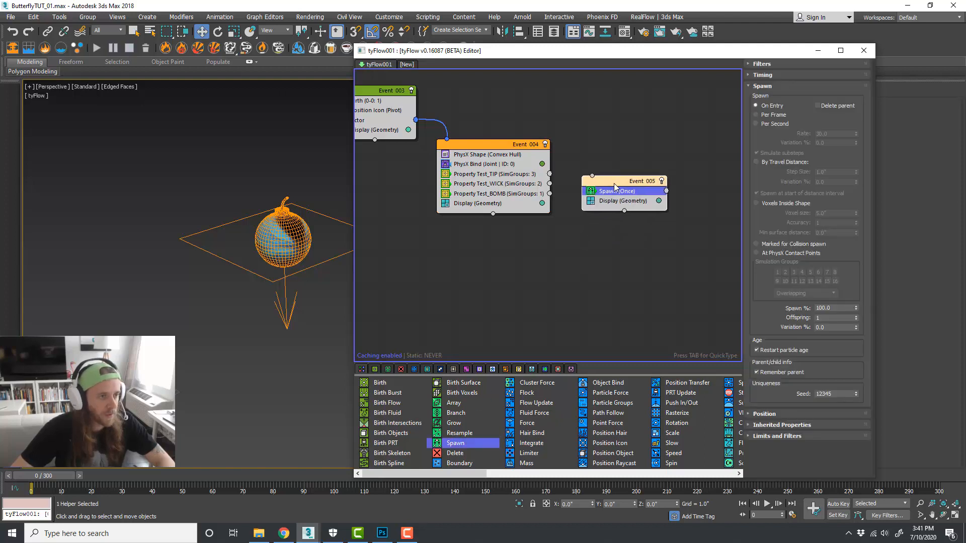
Step: Disable the spawn event's Display operator and wire the TIP property test output to that event
middle_drag(621, 249, 550, 243)
click(521, 204)
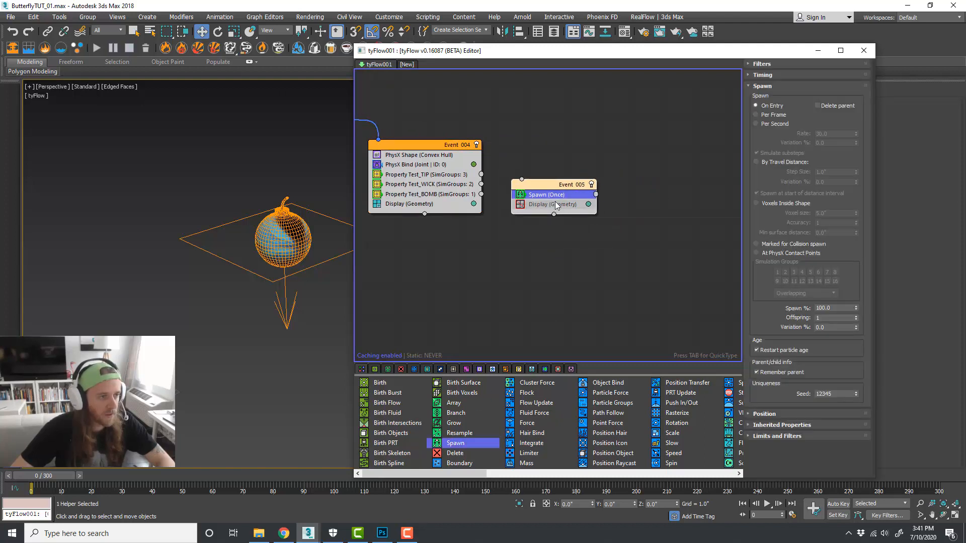
drag(573, 188, 575, 194)
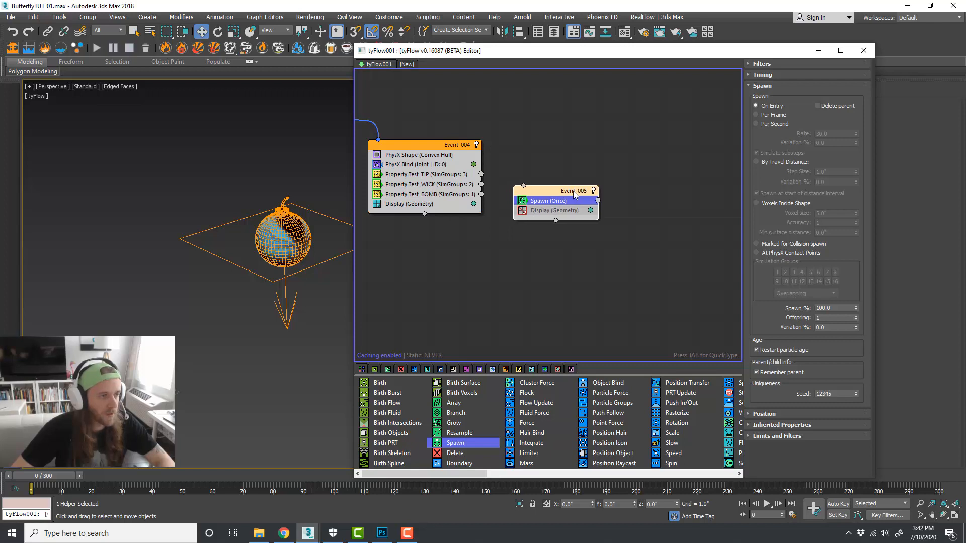
click(542, 168)
drag(481, 174, 561, 203)
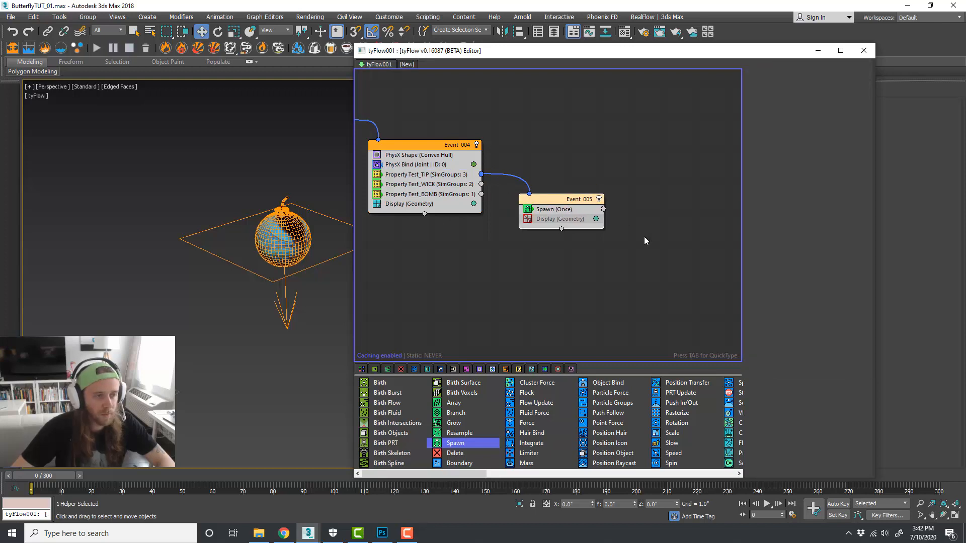
Step: Set the Spawn operator to spawn per second at a rate of 20
middle_drag(644, 241, 623, 234)
click(562, 202)
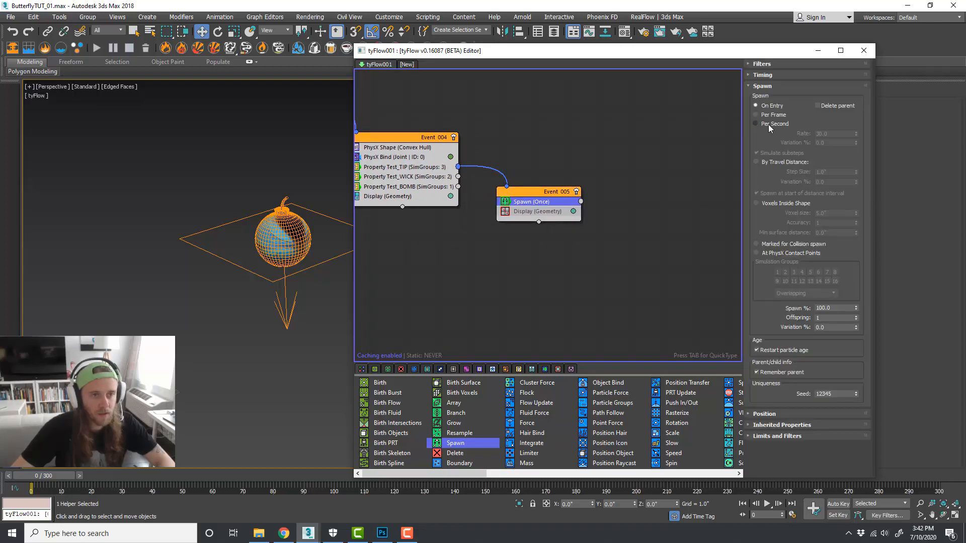
click(768, 124)
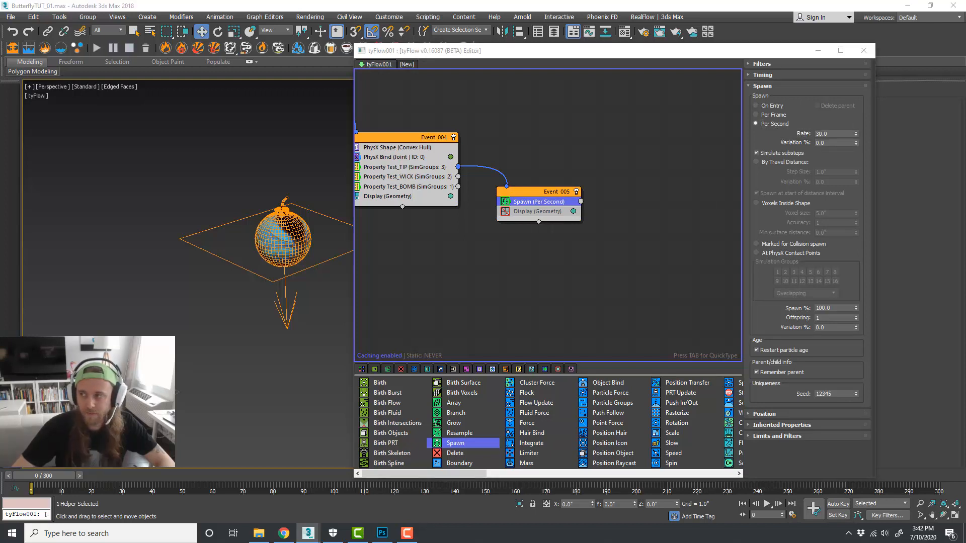
click(836, 134)
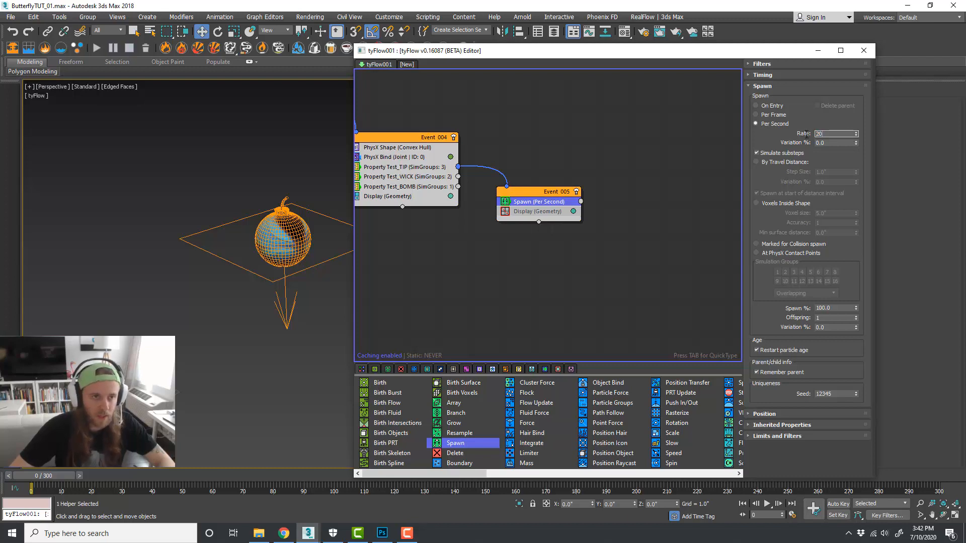
text(20)
key(Return)
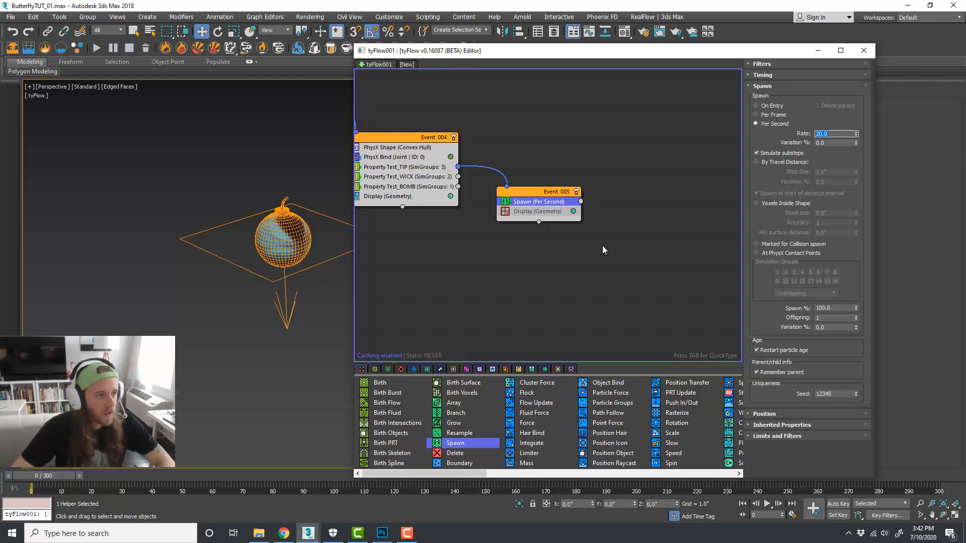
Step: Add a Shape operator below Spawn in the spawn event and review its shape settings
middle_drag(602, 250, 614, 243)
click(616, 300)
scroll(615, 392, right, 3)
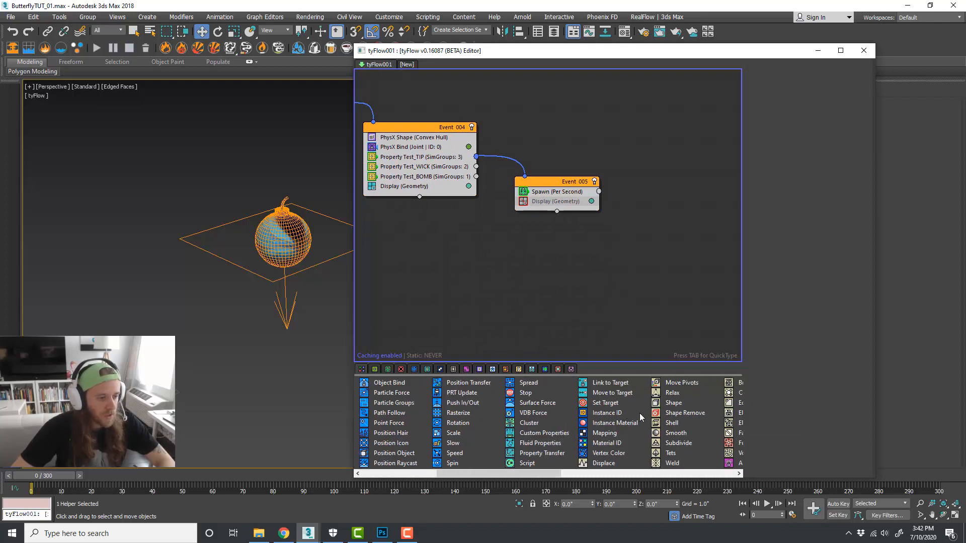
drag(673, 403, 564, 204)
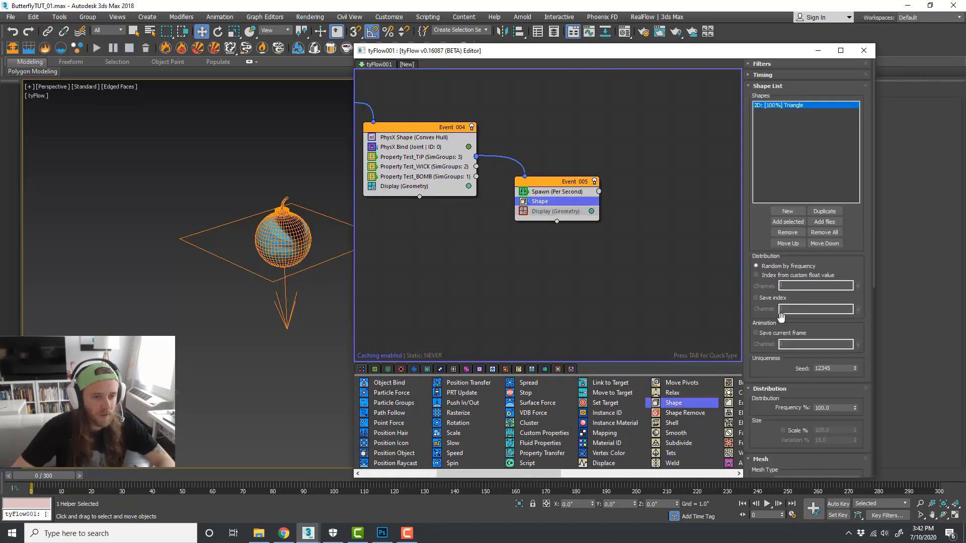
scroll(772, 360, down, 3)
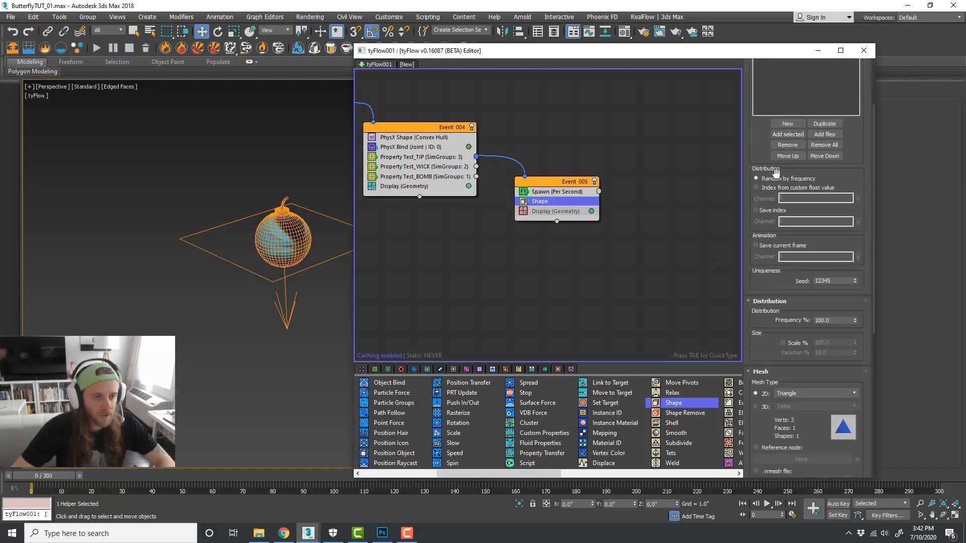
drag(759, 150, 766, 261)
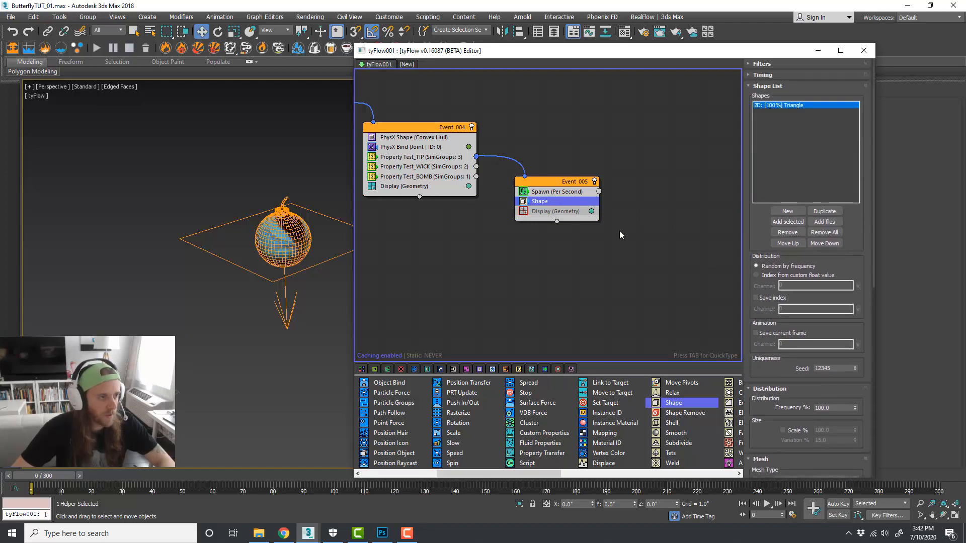
Step: Narrow the tyFlow editor window and enlarge the bomb in the perspective viewport
drag(354, 230, 393, 231)
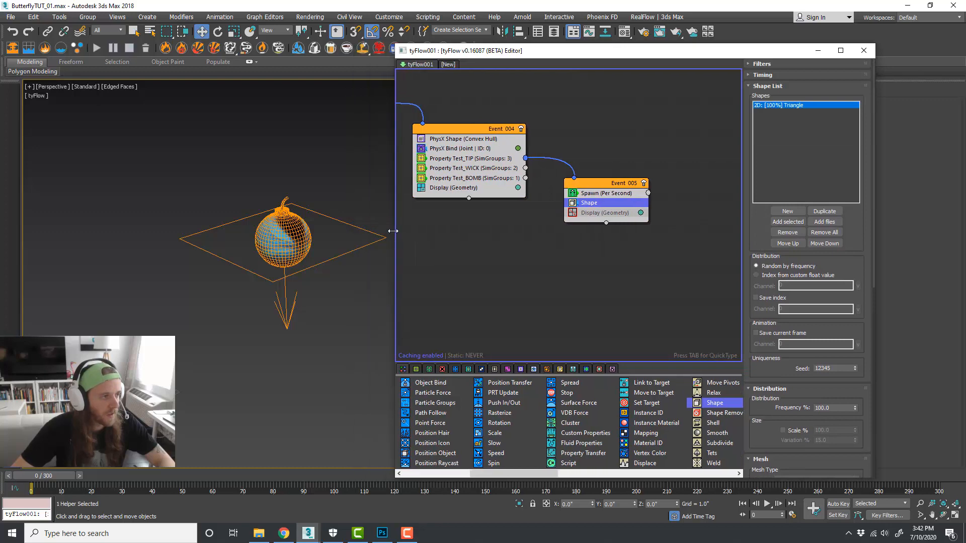
scroll(318, 229, up, 5)
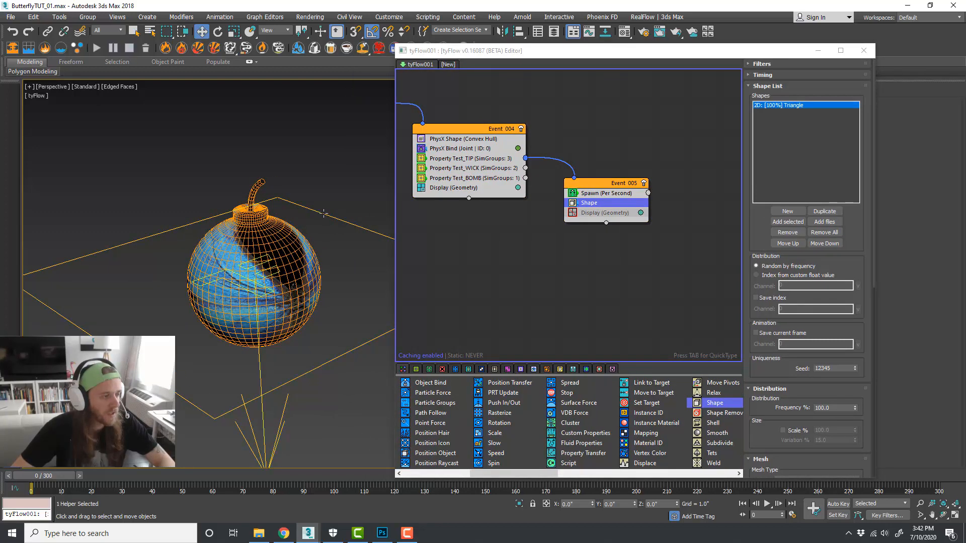
middle_drag(324, 213, 319, 216)
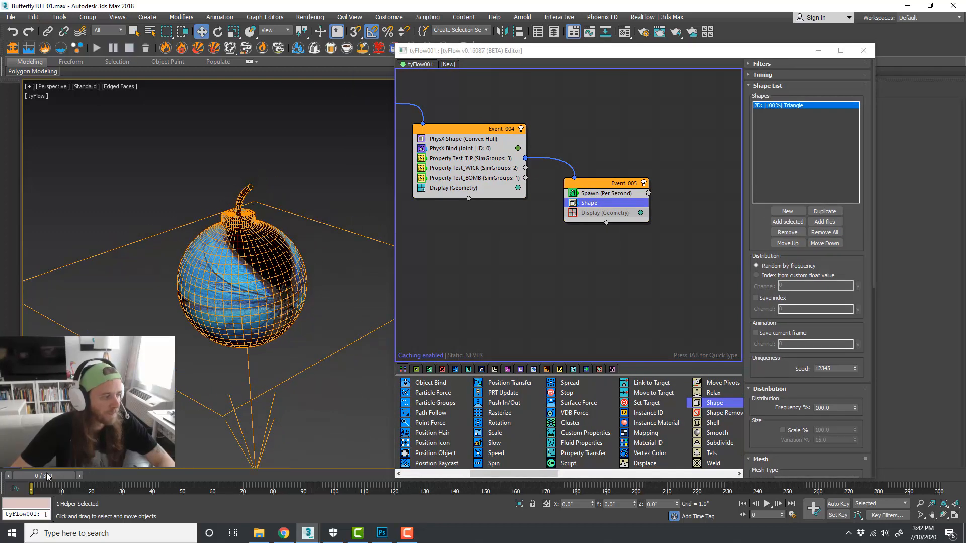
mouse_move(47, 477)
mouse_down()
mouse_move(75, 476)
mouse_move(40, 476)
mouse_up()
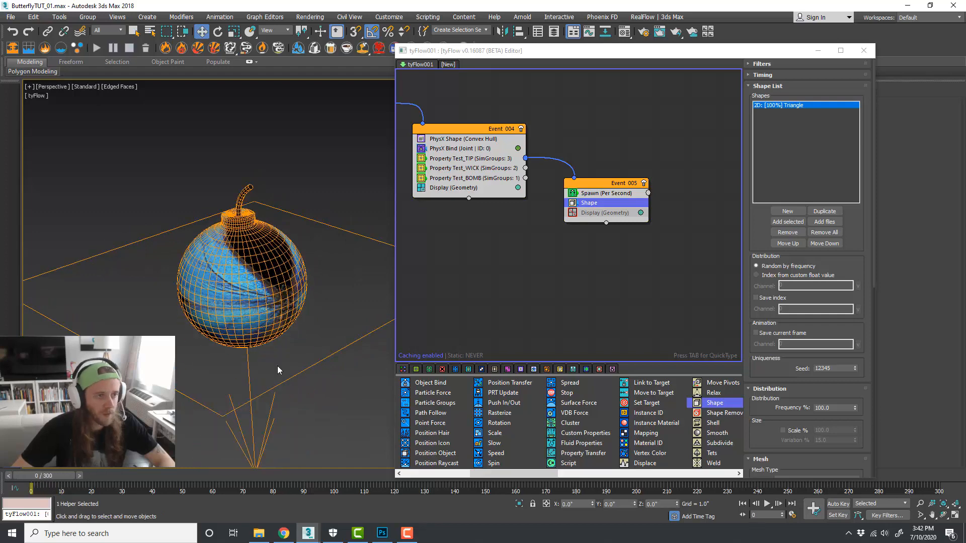
Step: Move the Shape operator out of the spawn event into its own new event beside it
middle_drag(636, 247, 610, 247)
click(637, 247)
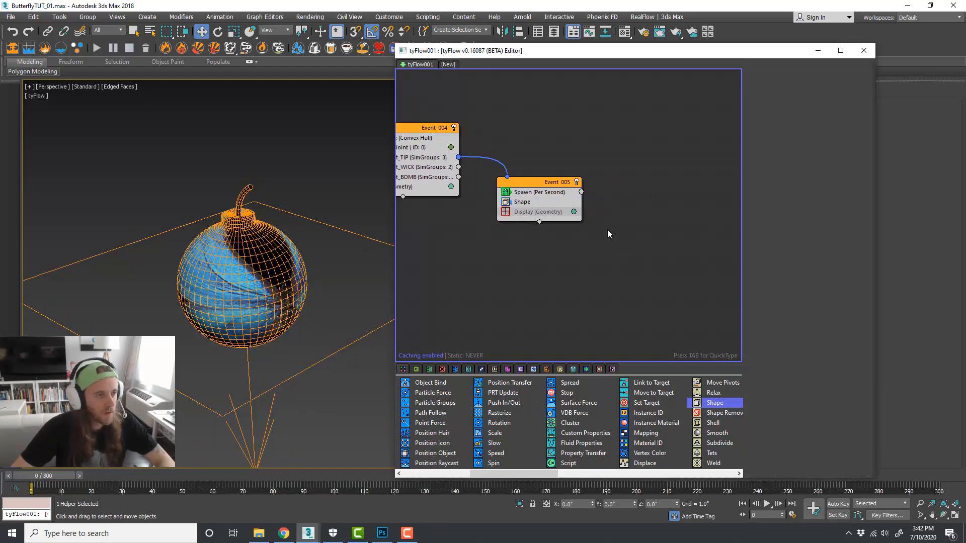
click(547, 193)
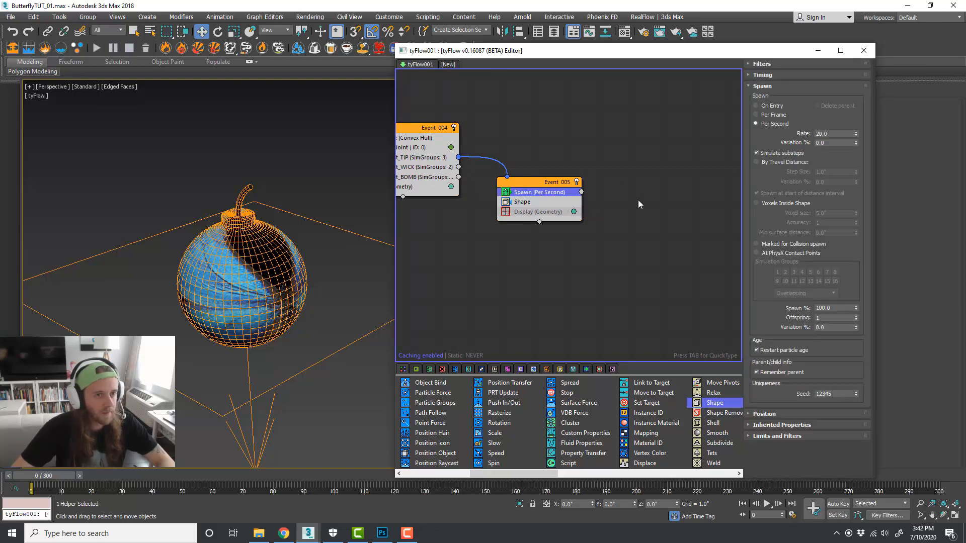
click(630, 201)
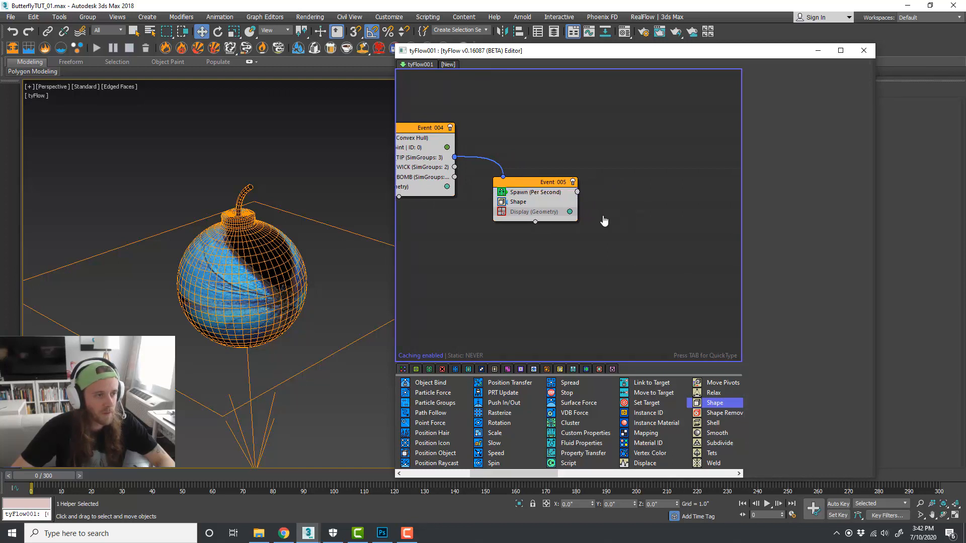
middle_drag(566, 206, 538, 205)
click(518, 201)
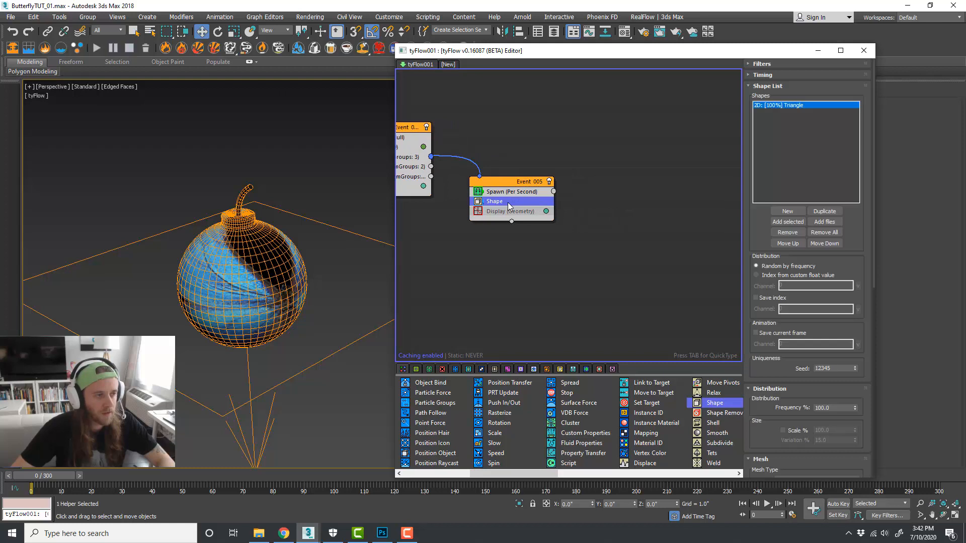
drag(508, 202, 617, 209)
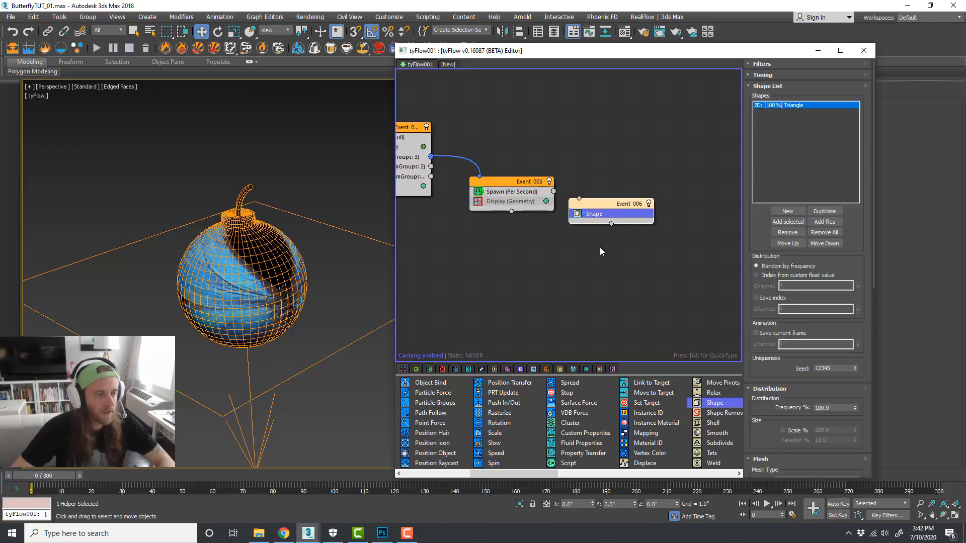
middle_drag(600, 248, 583, 238)
click(583, 238)
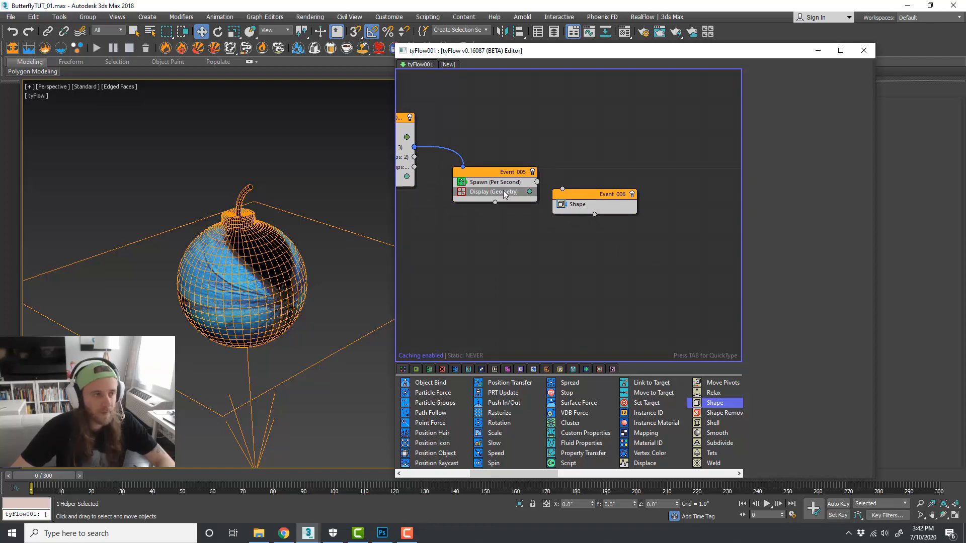
Step: Delete the Display operator from the spawn event and wire the Spawn output to the Shape event
right_click(504, 195)
click(548, 280)
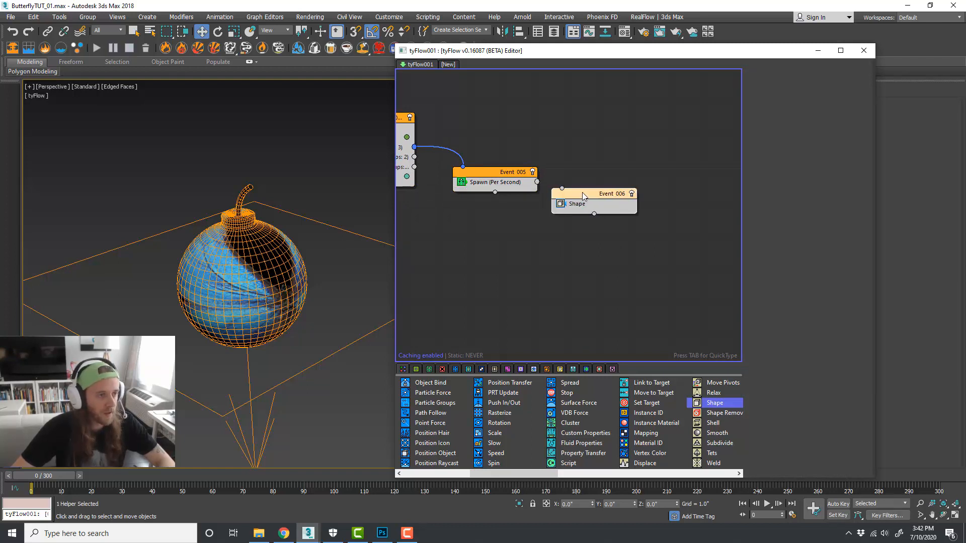
drag(583, 195, 560, 188)
drag(579, 194, 584, 204)
middle_drag(607, 256, 609, 243)
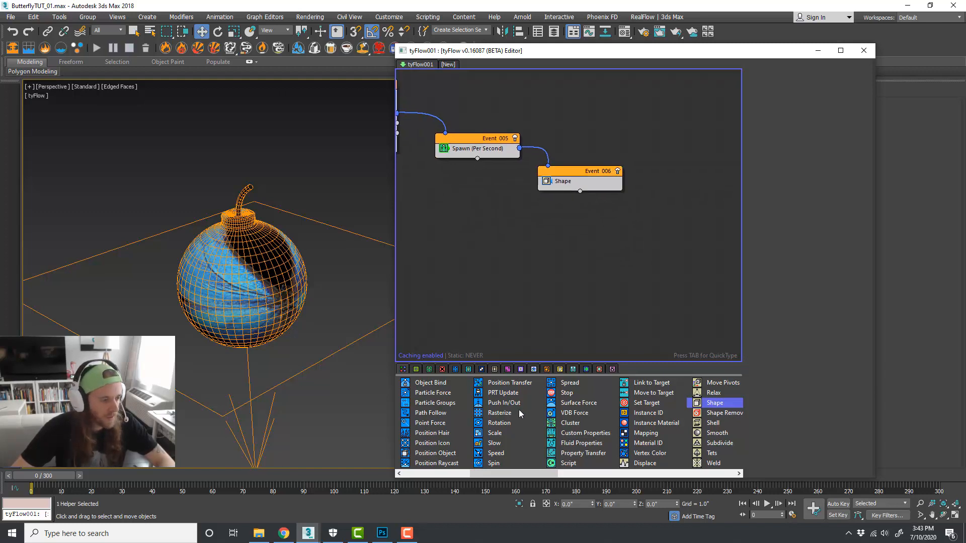
Step: Add Rotation and Spin operators, both Random 3D, below Shape in the spawned particles' event
drag(505, 422, 591, 189)
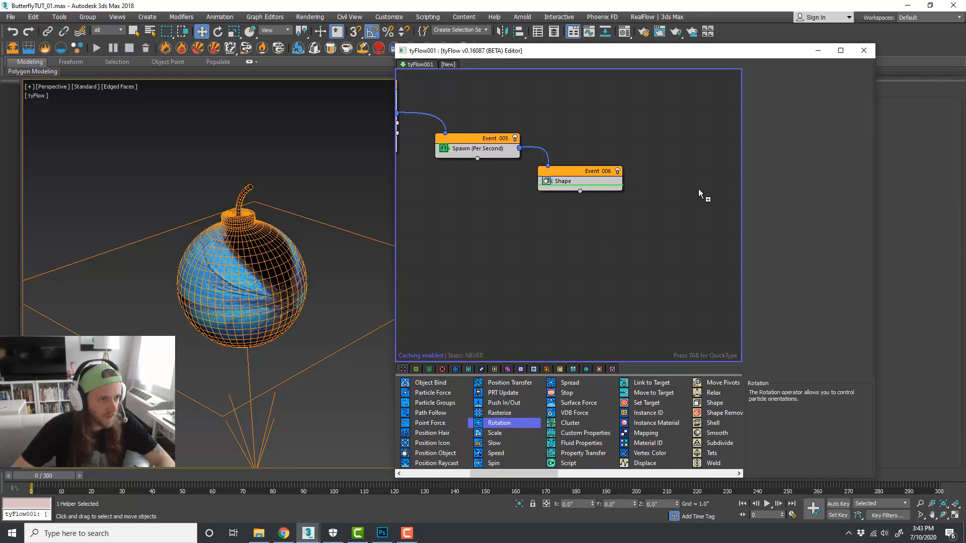
drag(698, 193, 699, 193)
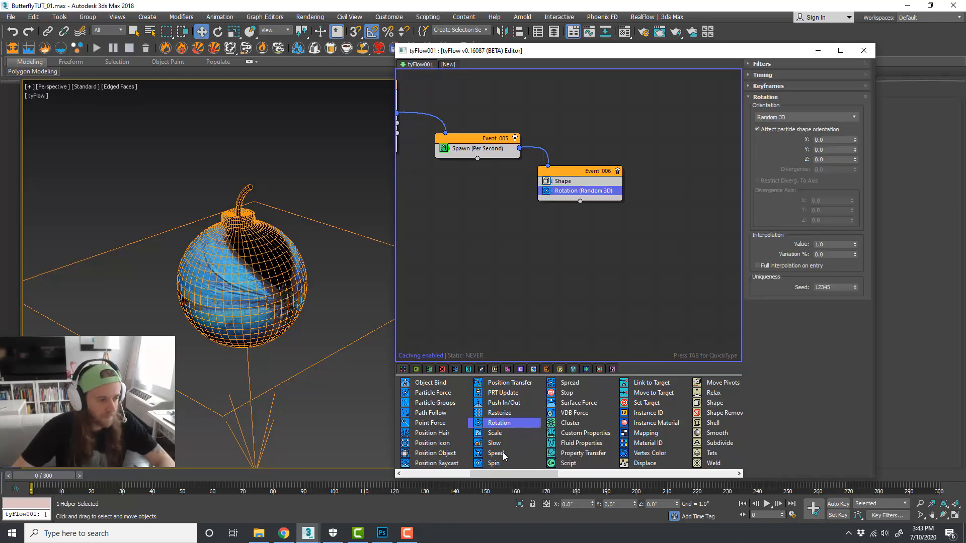
drag(494, 463, 573, 207)
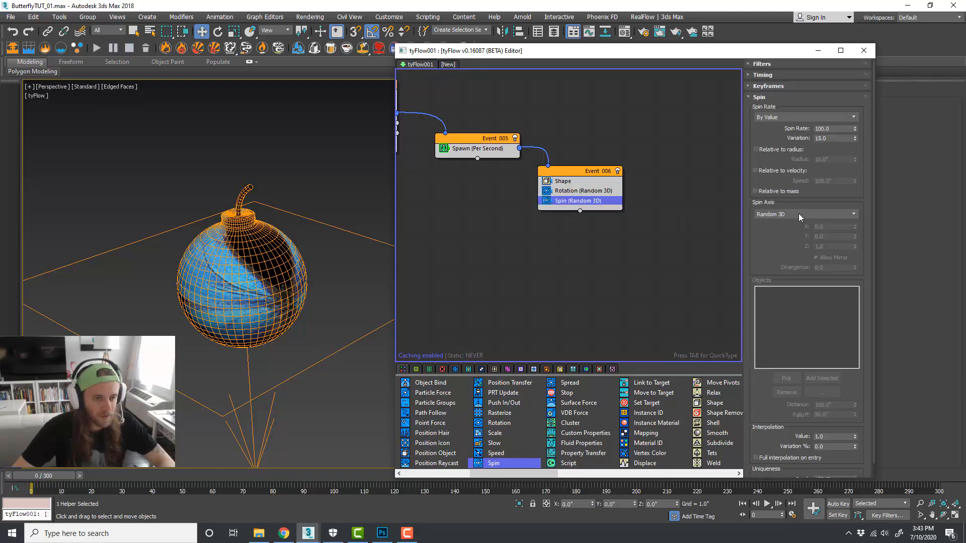
click(671, 211)
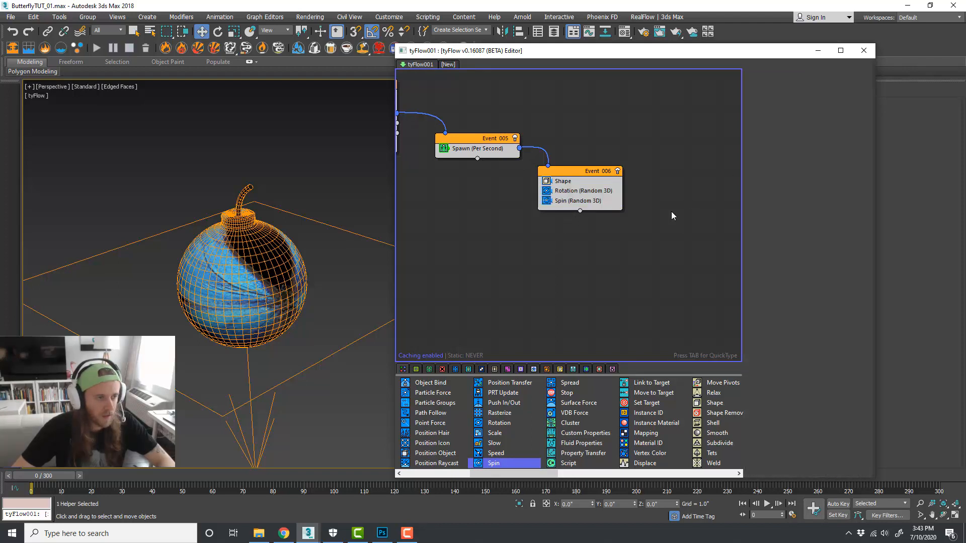
Step: Add a PhysX Shape operator using Convex Hull below Spin in the spawned particles' event
scroll(631, 222, down, 1)
middle_drag(632, 225, 637, 213)
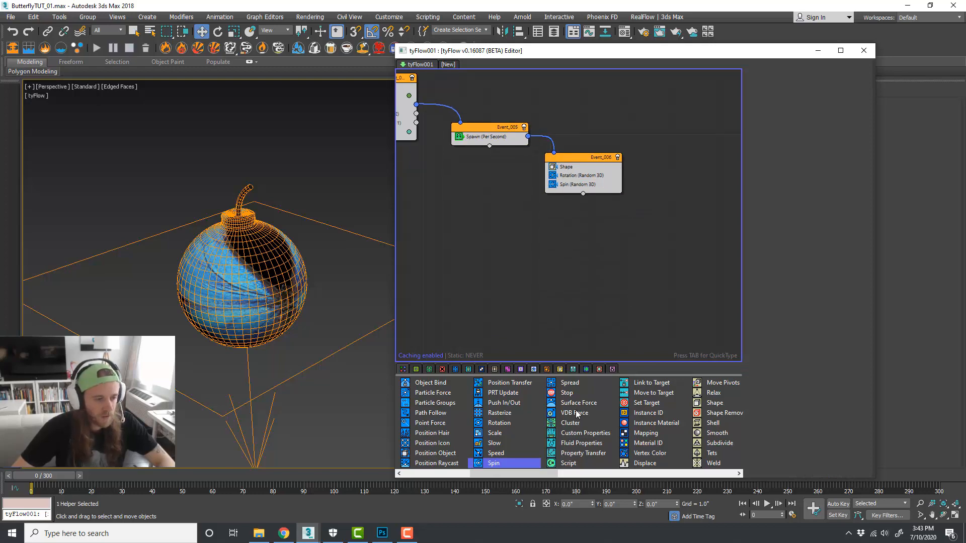
scroll(578, 416, down, 5)
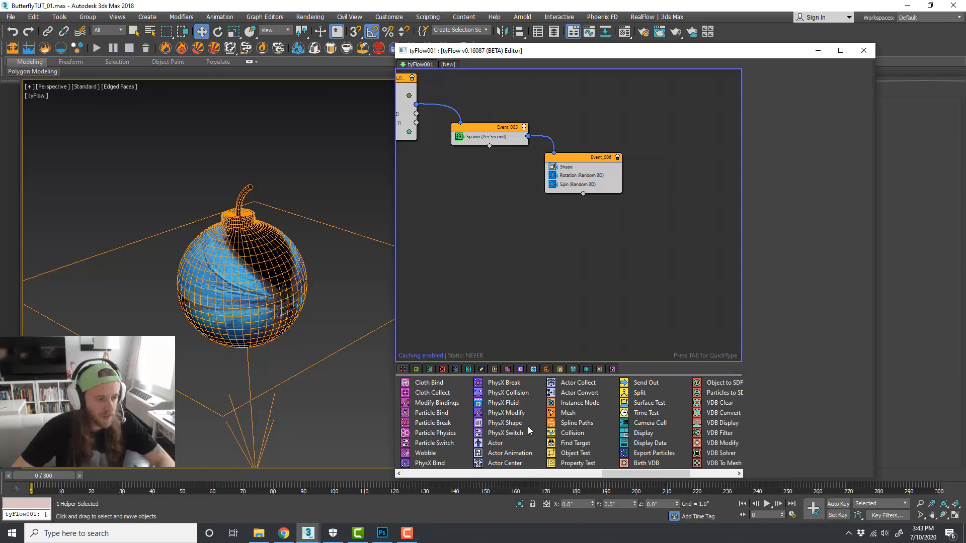
drag(514, 427, 585, 195)
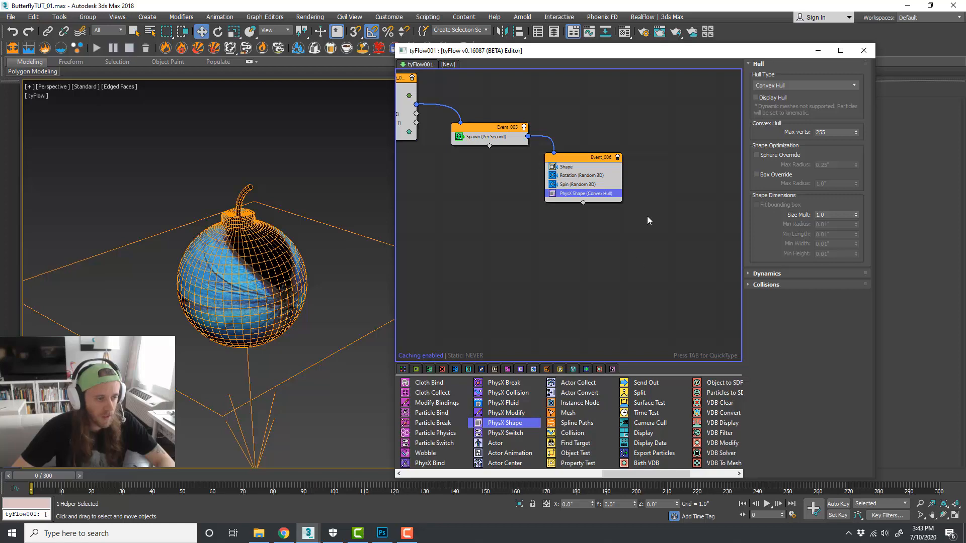
Step: Insert a Force operator between Spin and PhysX Shape in the spawned particles' event
scroll(553, 435, up, 3)
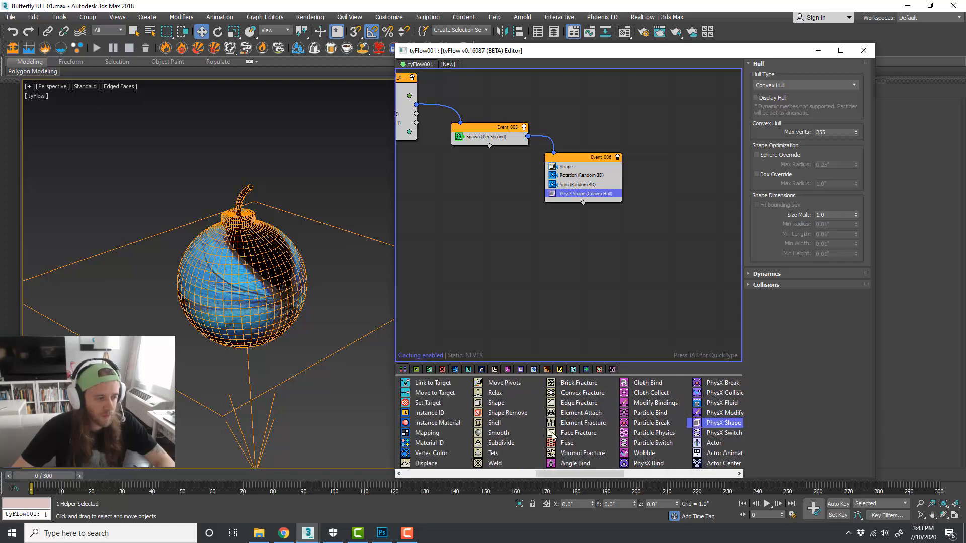
scroll(553, 436, up, 3)
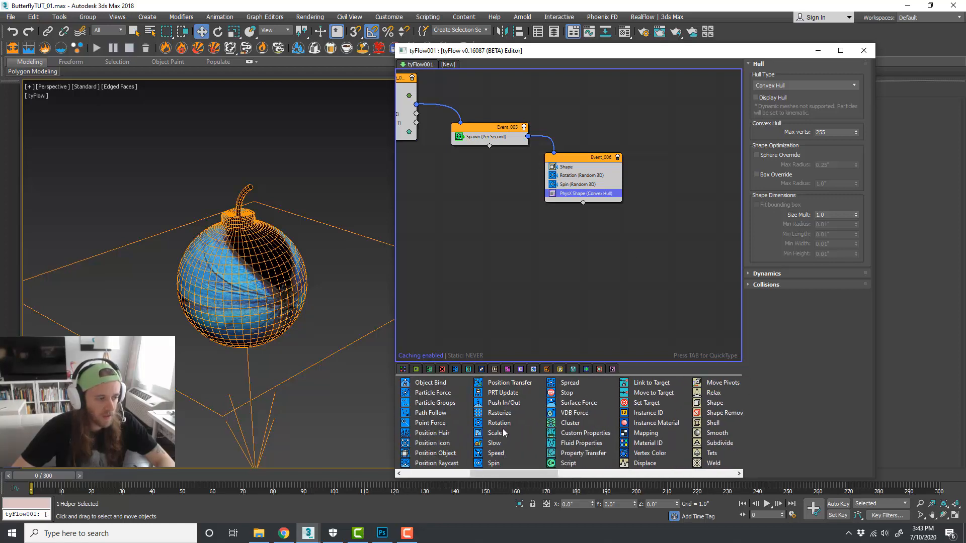
scroll(503, 434, up, 3)
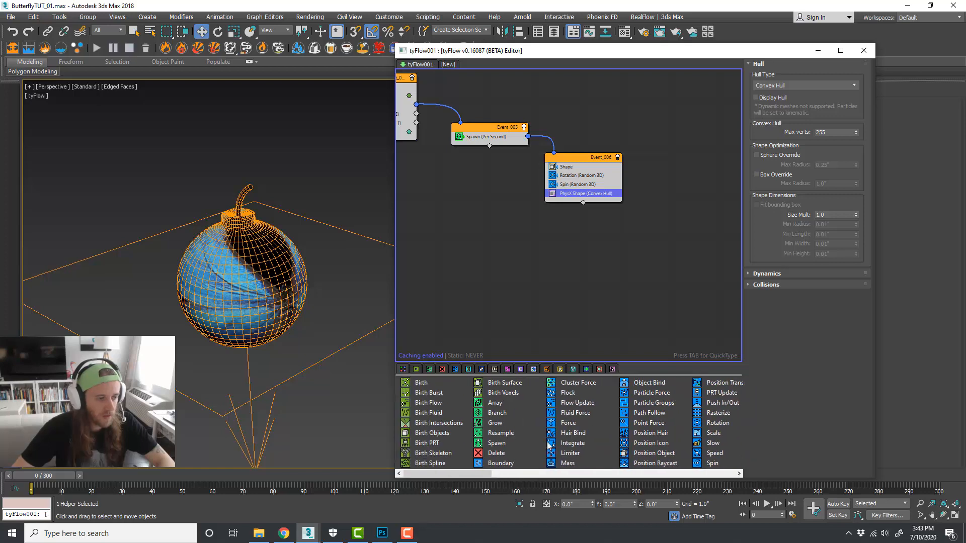
drag(567, 423, 598, 195)
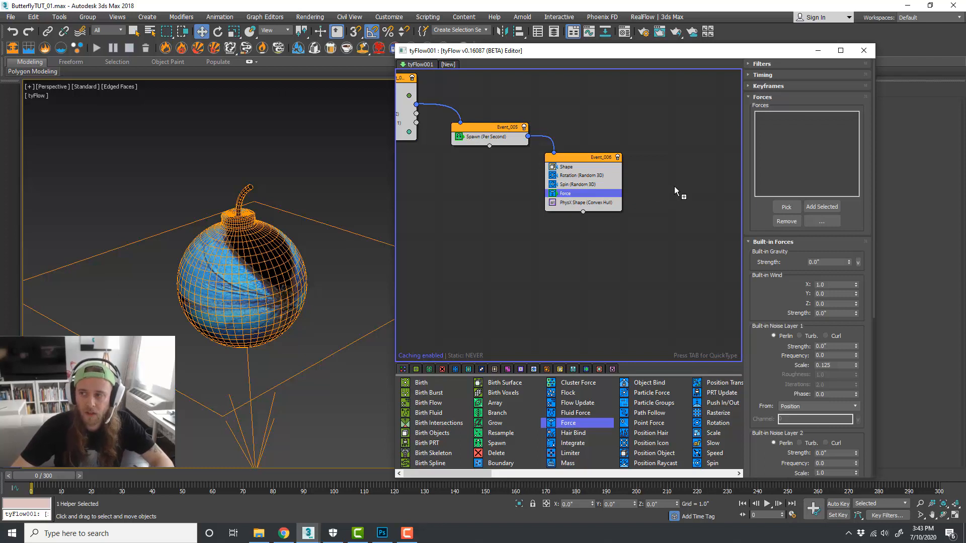
Step: Set the Force operator's built-in wind direction to X 0 and Z 1, with a wind strength of 0.4"
middle_drag(656, 211, 643, 209)
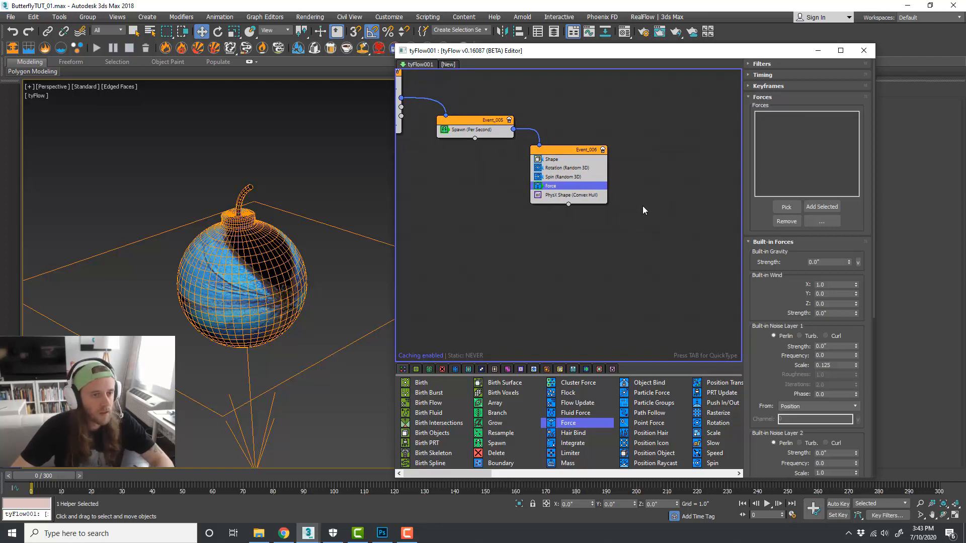
double_click(827, 285)
text(0)
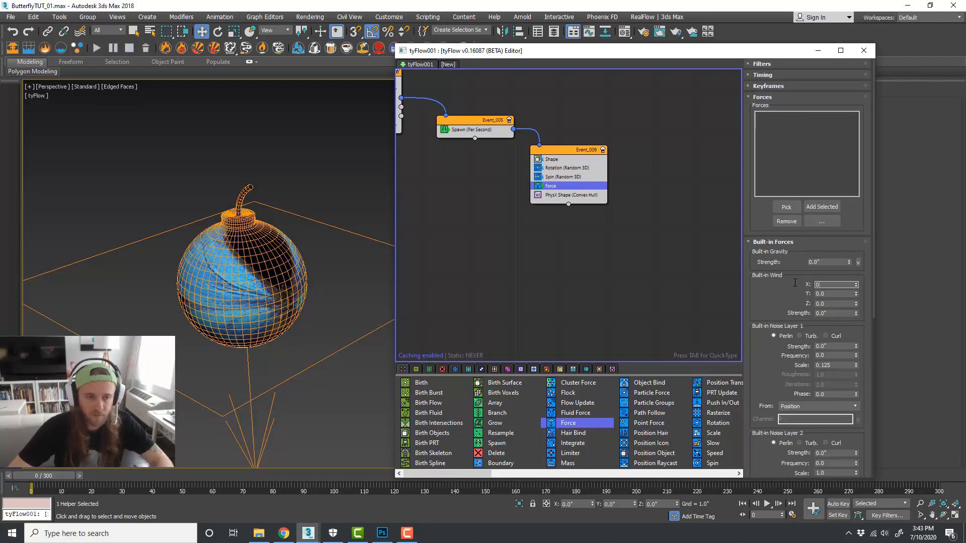
key(Tab)
key(Tab)
text(1)
key(Tab)
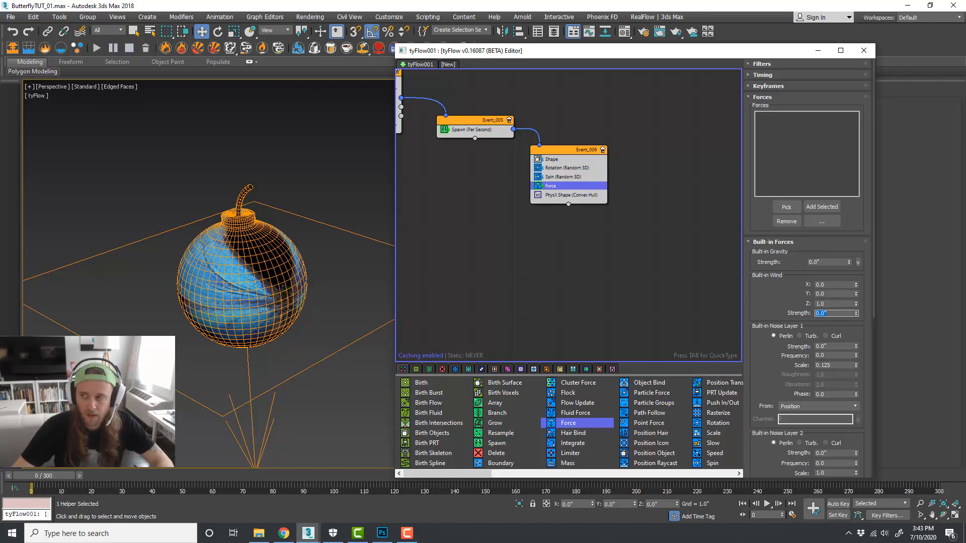
key(Return)
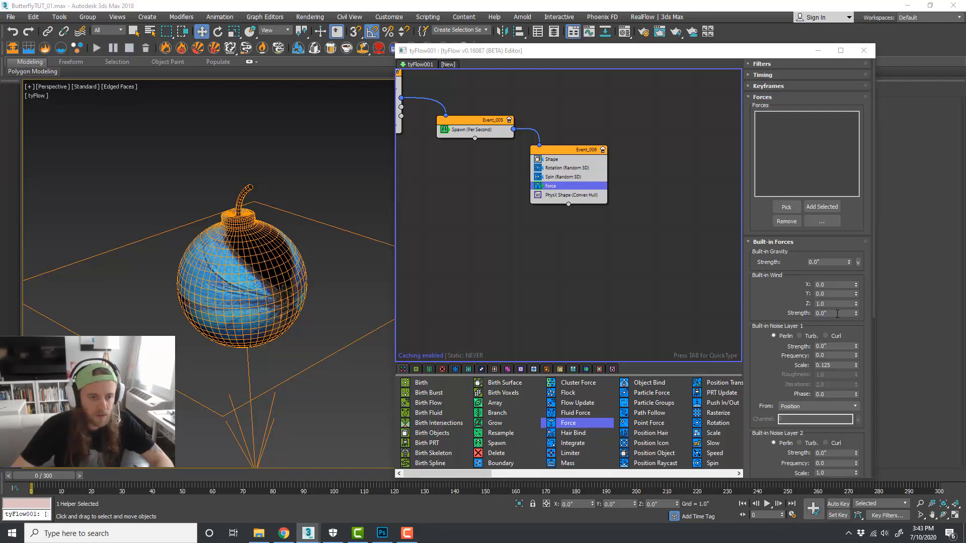
double_click(837, 314)
key(BackSpace)
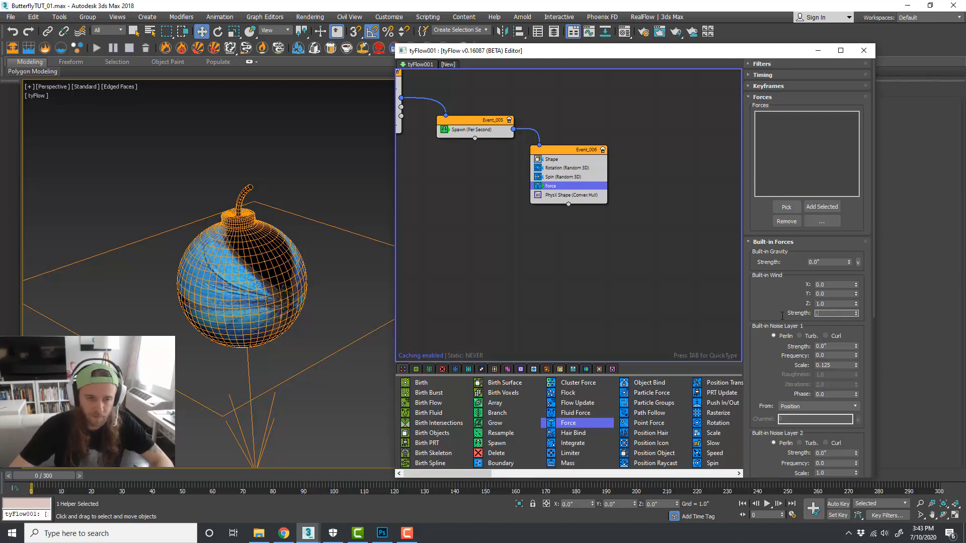
text(0.4)
key(Return)
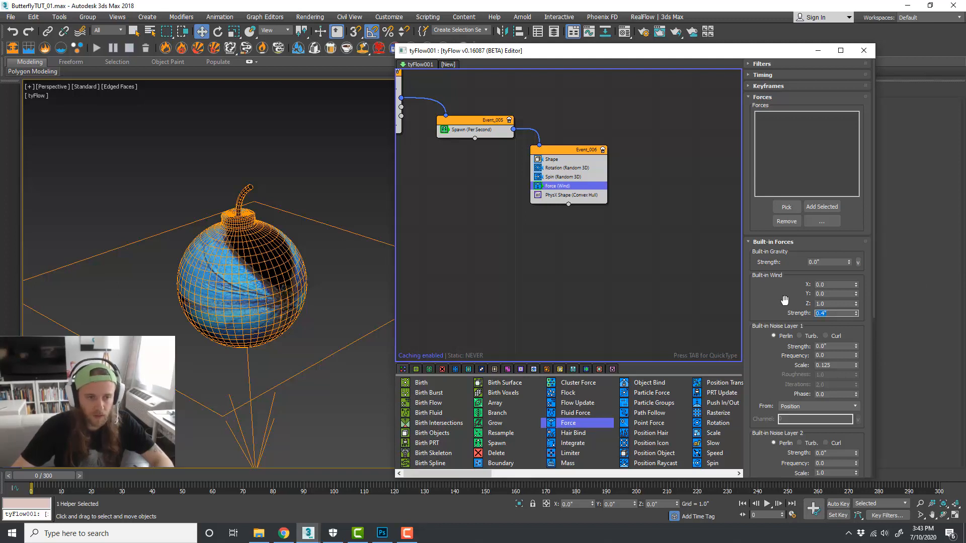
Step: Set the strength of the Force operator's first built-in Perlin noise layer to 0.5"
drag(785, 301, 785, 261)
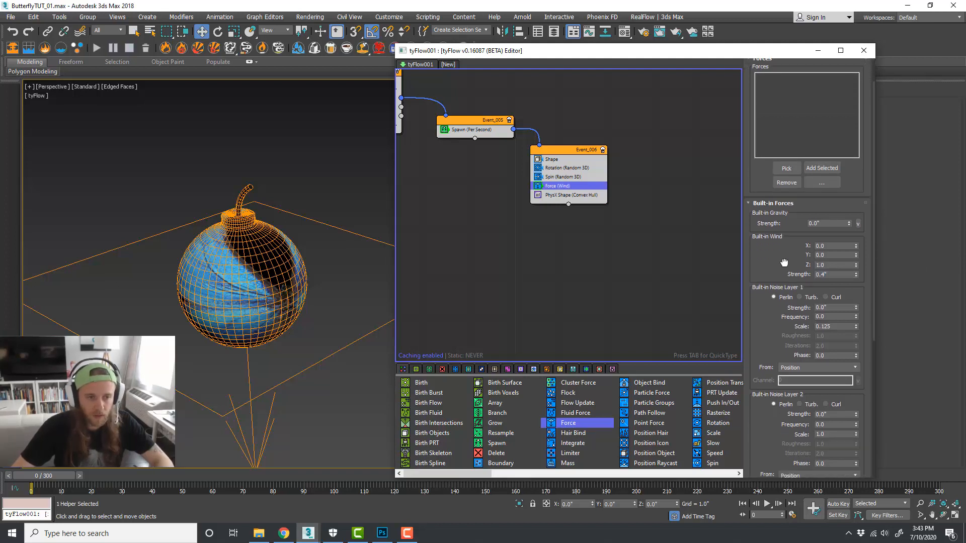
double_click(824, 307)
text(0.5)
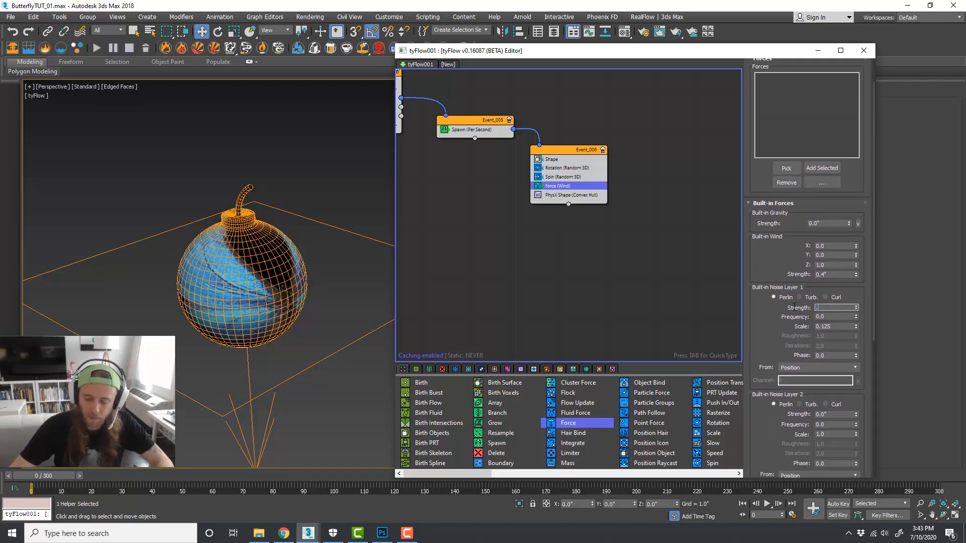
key(Return)
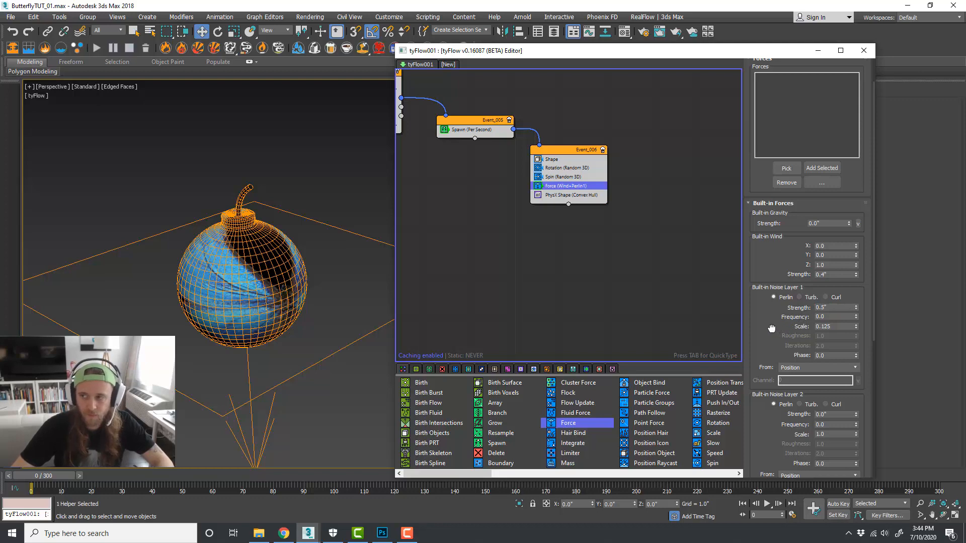
scroll(775, 312, up, 3)
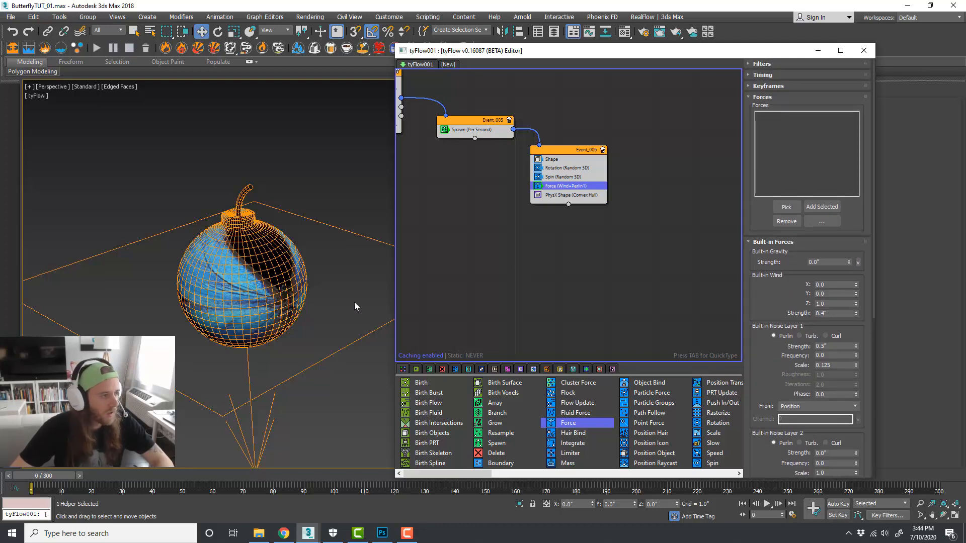
Step: Scrub the start of the timeline in a wider perspective view to check for spawned particles
scroll(222, 276, down, 5)
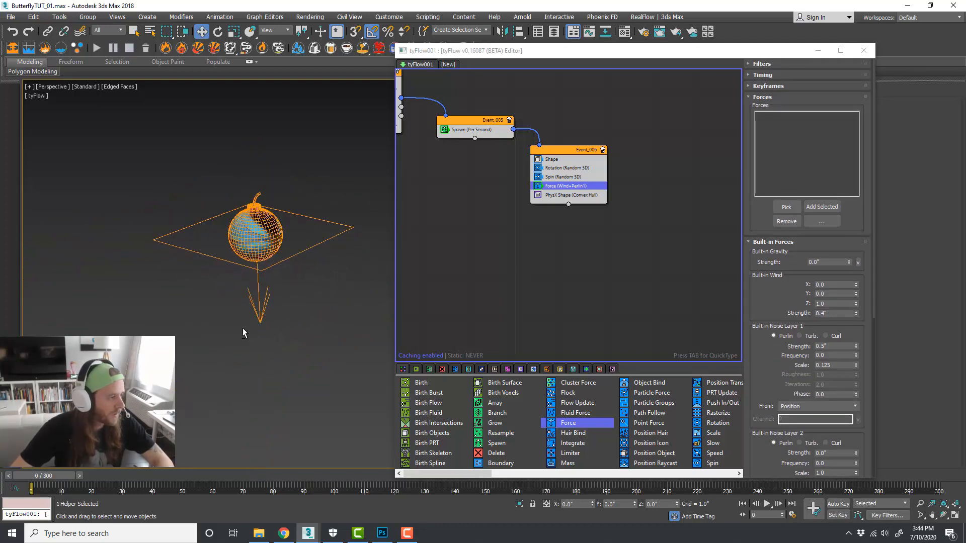
drag(71, 475, 32, 466)
key(w)
Step: Examine the fuse tip's Property Test connection and the Spawn operator's timing and spawn settings
scroll(574, 222, up, 4)
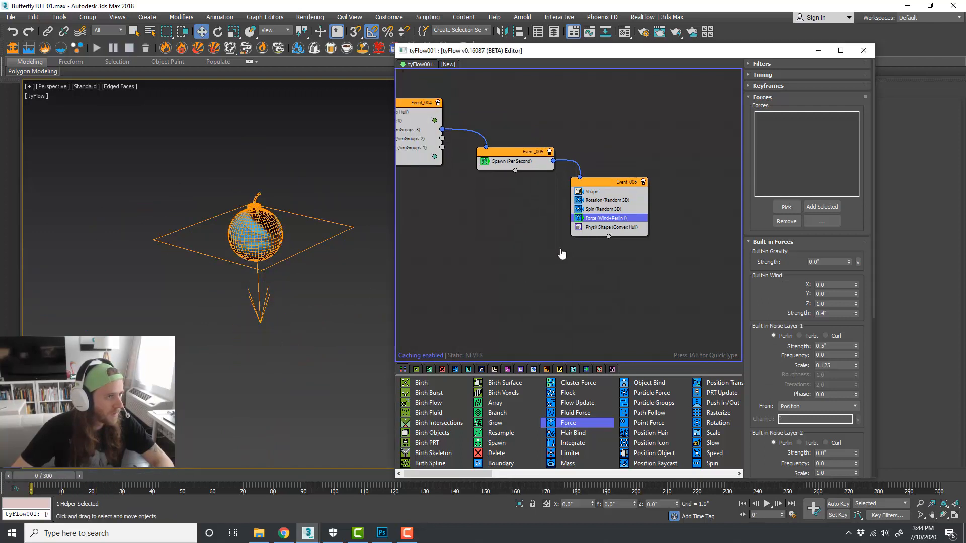
click(475, 154)
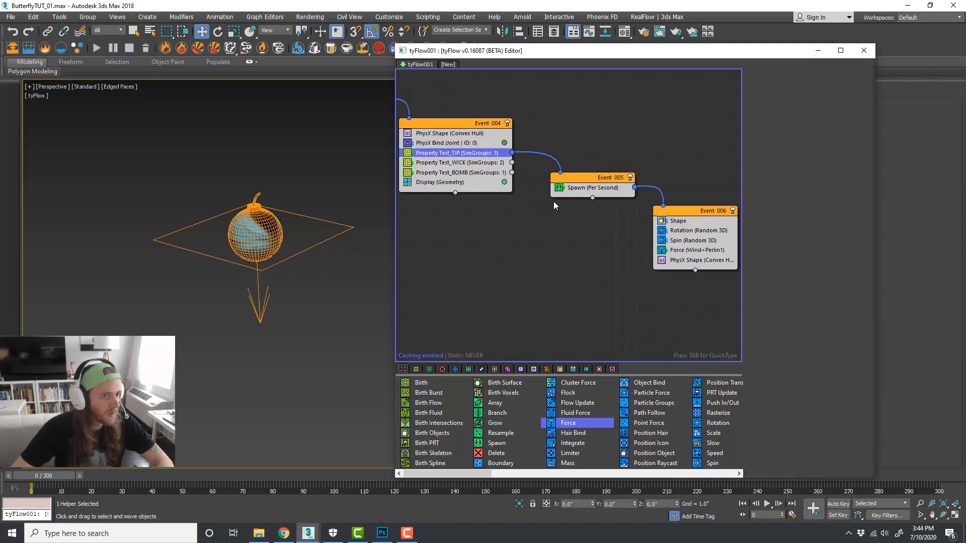
click(574, 232)
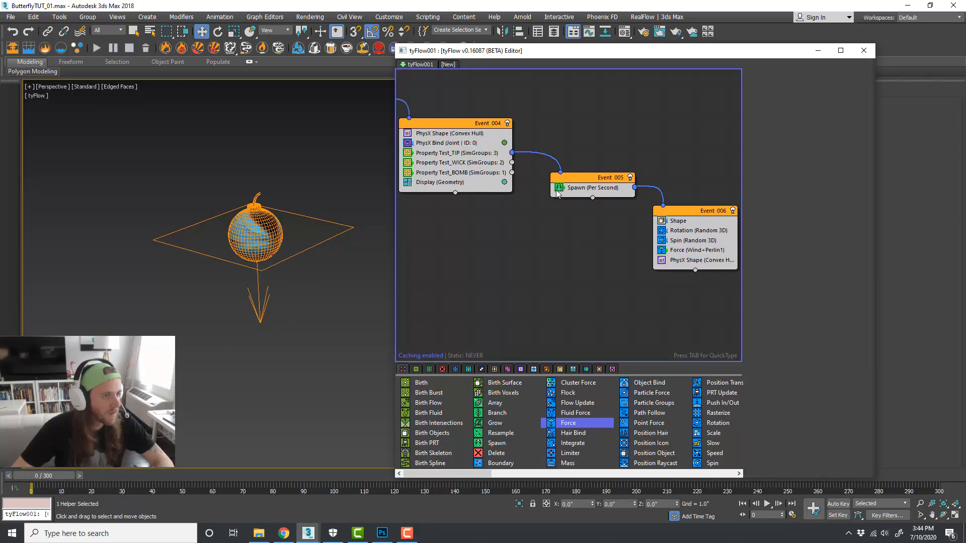
scroll(543, 175, up, 2)
middle_drag(549, 210, 494, 172)
click(494, 172)
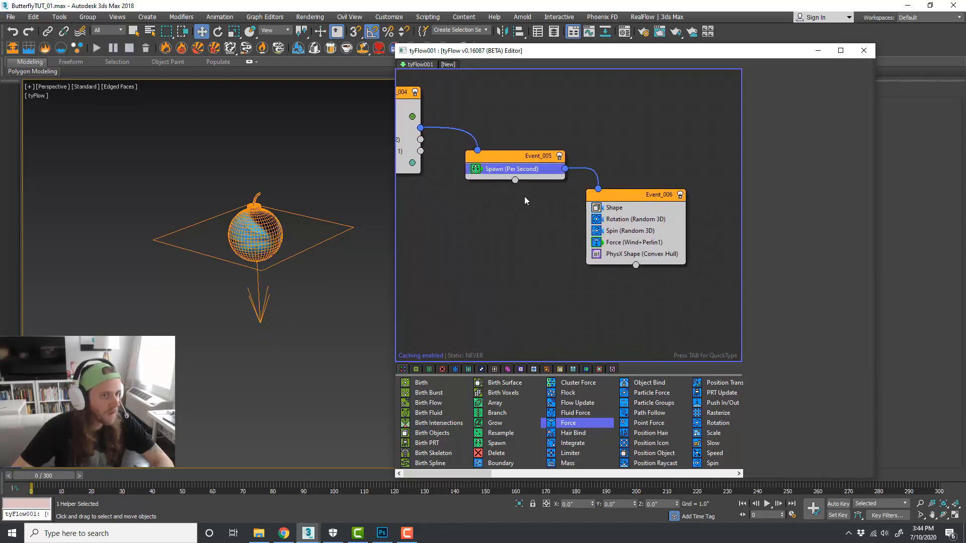
middle_drag(541, 230, 522, 229)
click(769, 76)
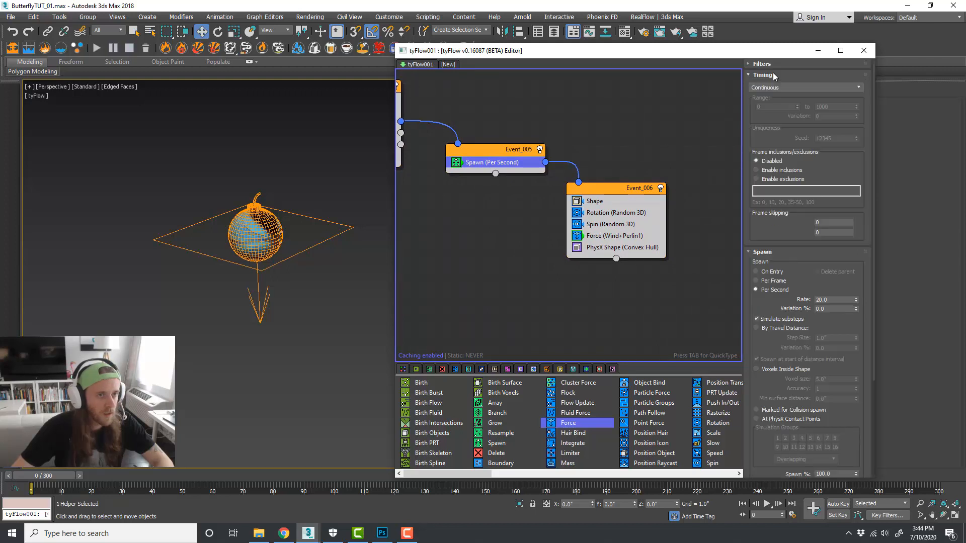
click(780, 75)
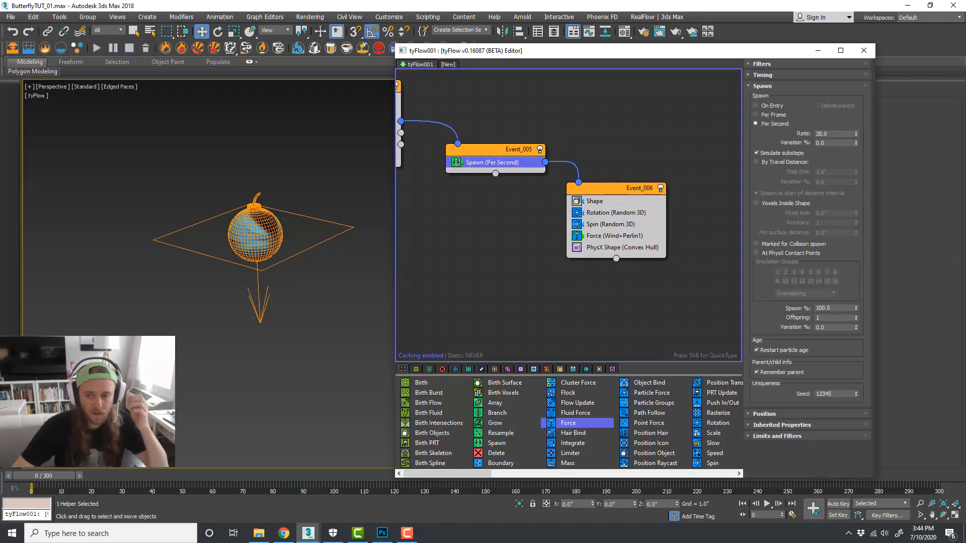
Step: Add a Display operator of type Geometry at the end of the spawned particles' event
click(565, 225)
scroll(559, 432, down, 5)
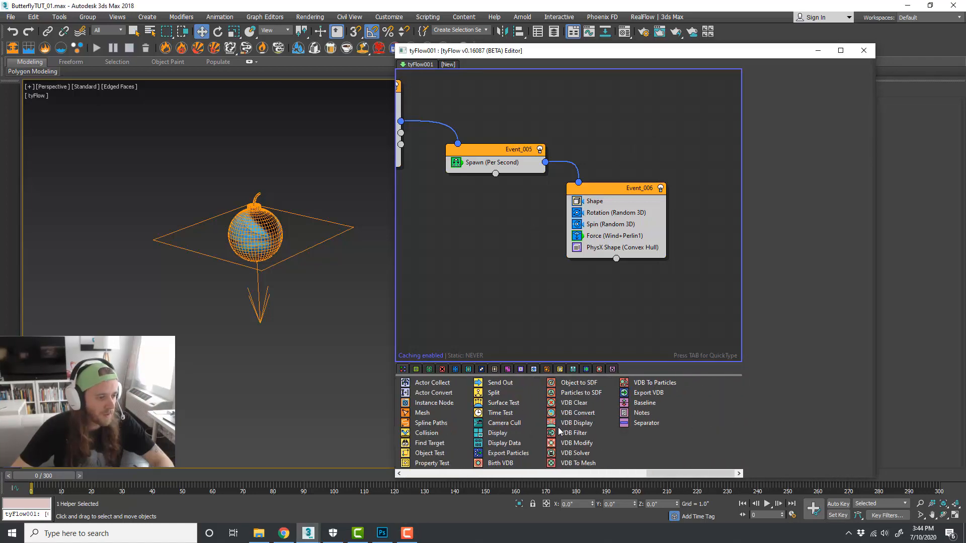
scroll(593, 422, up, 3)
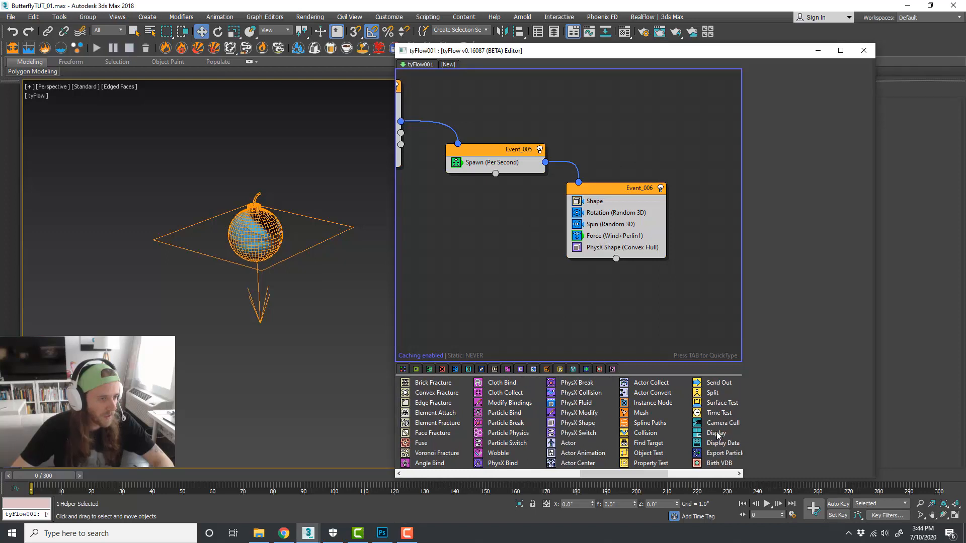
drag(717, 435, 630, 258)
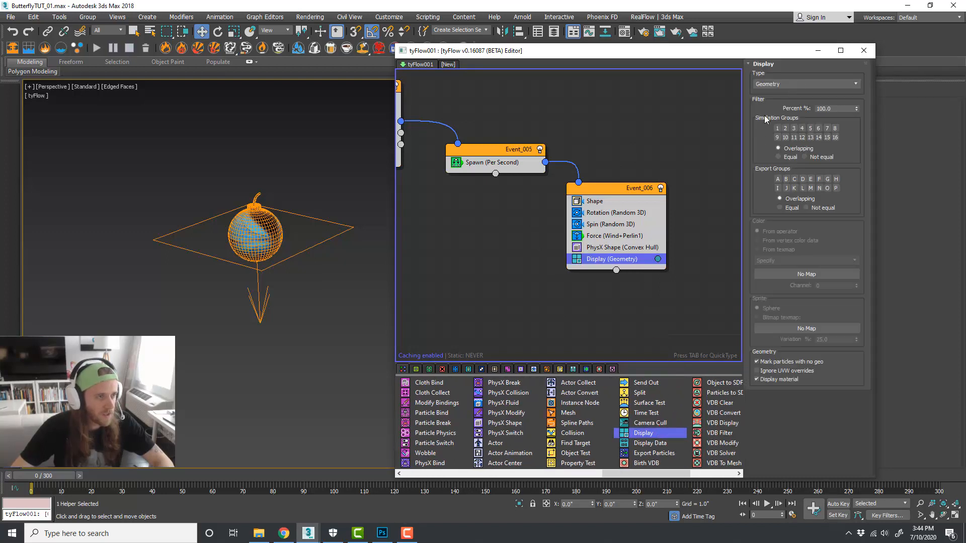
Step: Scrub the timeline to frame 14 and inspect the particles spawning around the fuse tip
middle_drag(233, 388, 227, 378)
drag(56, 481, 92, 480)
scroll(321, 313, up, 5)
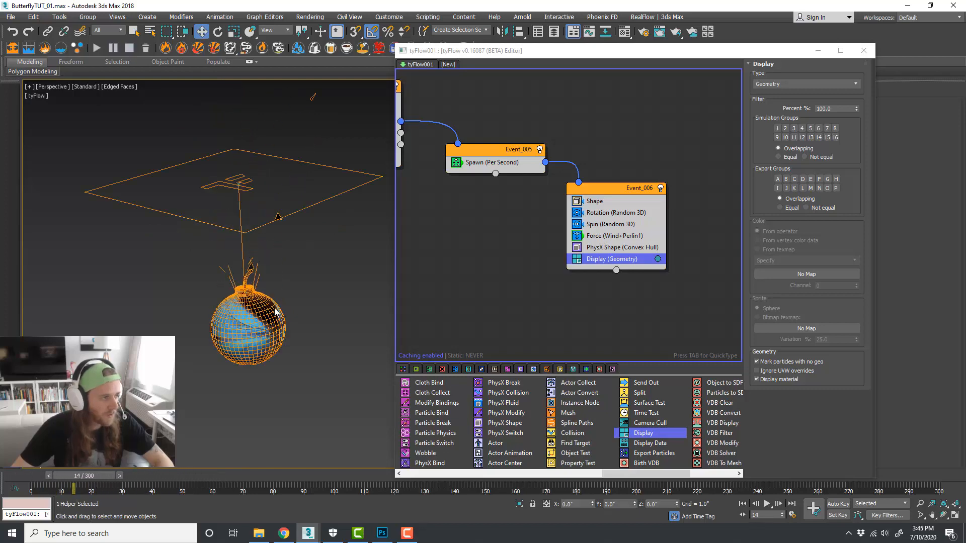
middle_drag(322, 312, 325, 312)
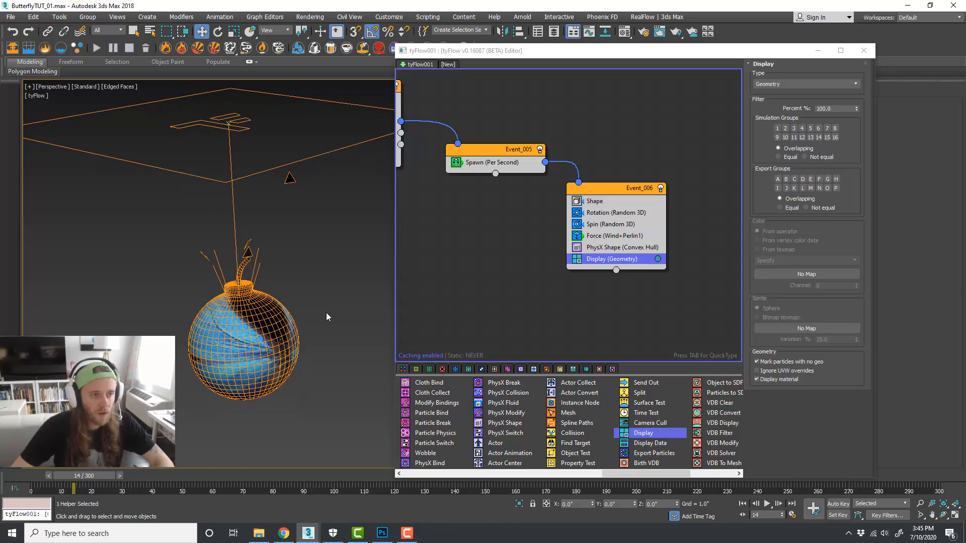
Step: Insert a Time Test operator above Display in the spawned particles' event and set its test value to 5
middle_drag(655, 298, 600, 264)
click(601, 264)
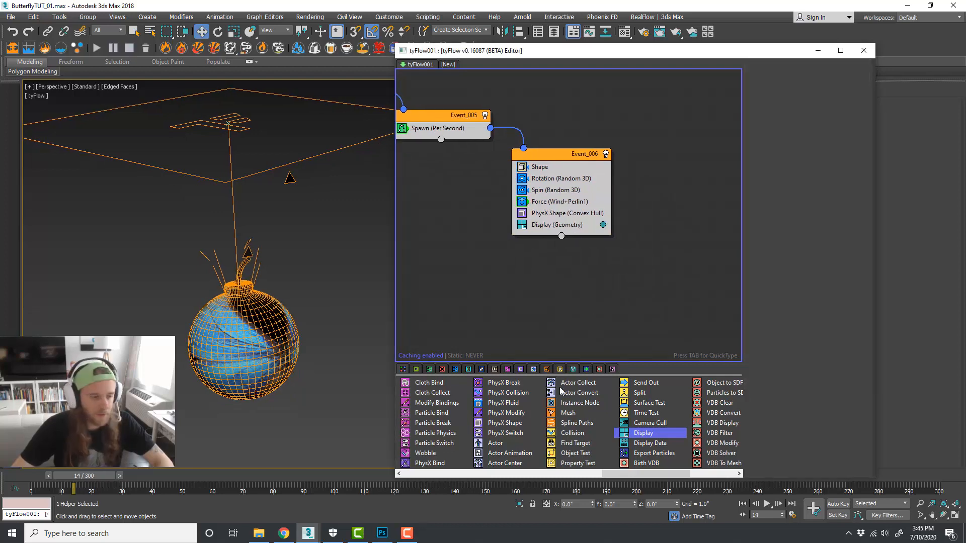
drag(646, 414, 620, 229)
middle_drag(678, 261, 668, 250)
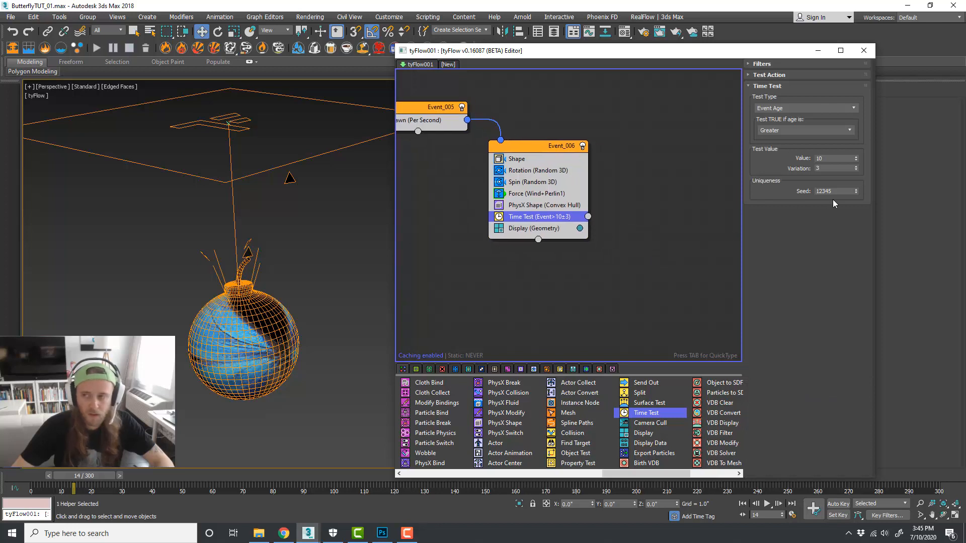
drag(829, 159, 796, 158)
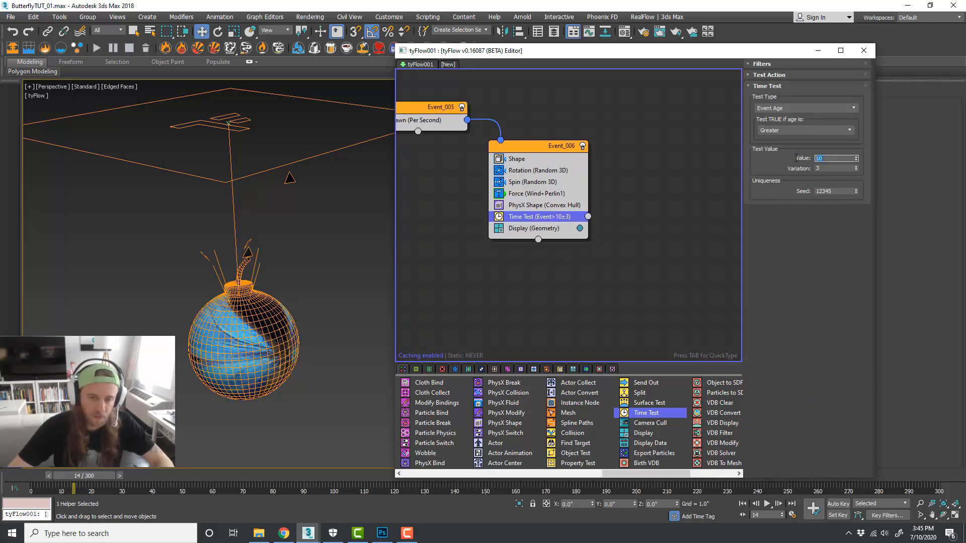
key(Return)
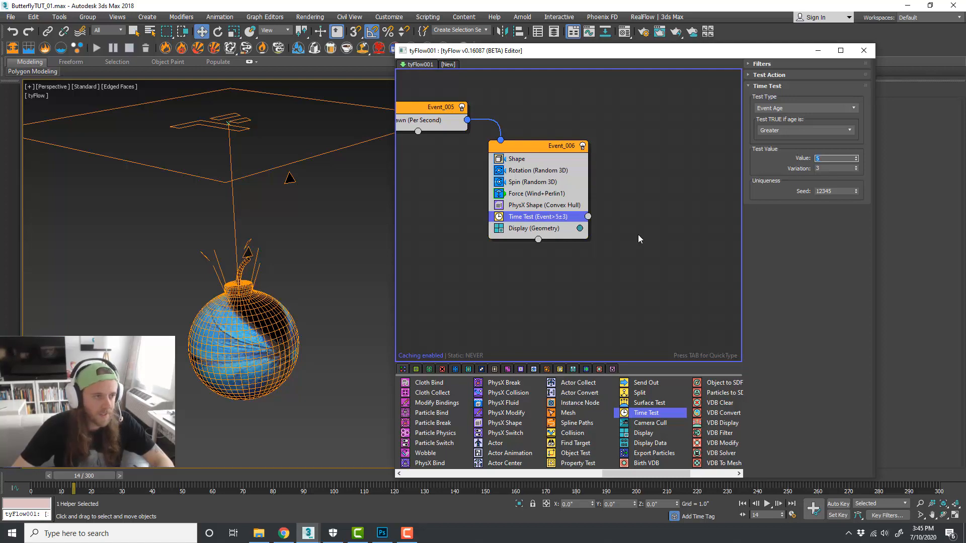
Step: Create a new event containing a Delete operator beside the spawned particles' event
middle_drag(639, 239, 620, 212)
click(608, 218)
scroll(611, 404, left, 3)
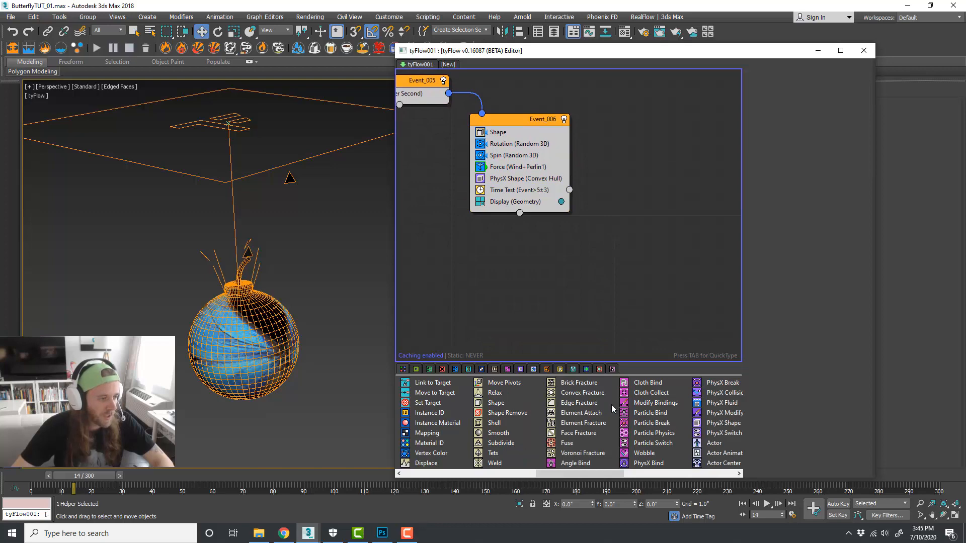
scroll(611, 404, left, 3)
scroll(599, 408, left, 3)
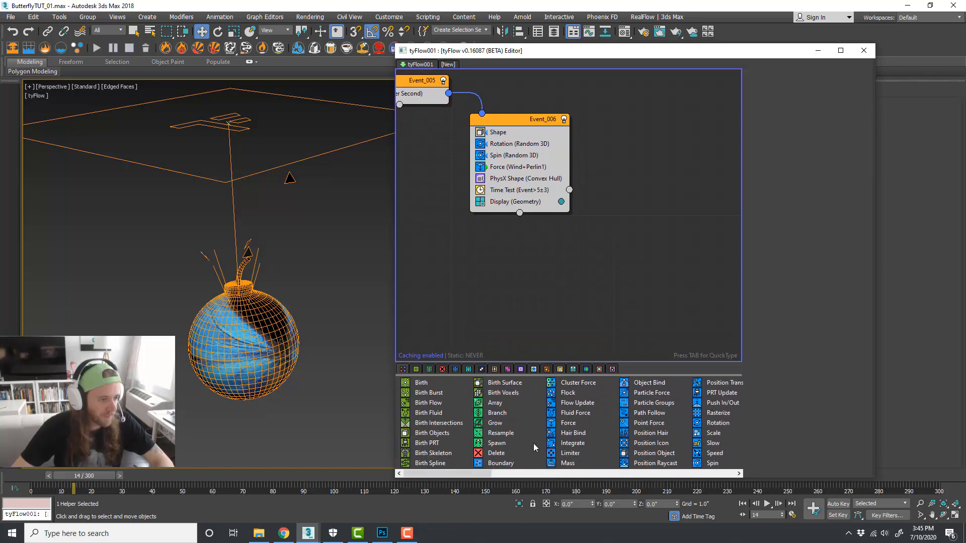
drag(496, 454, 500, 446)
drag(613, 218, 615, 218)
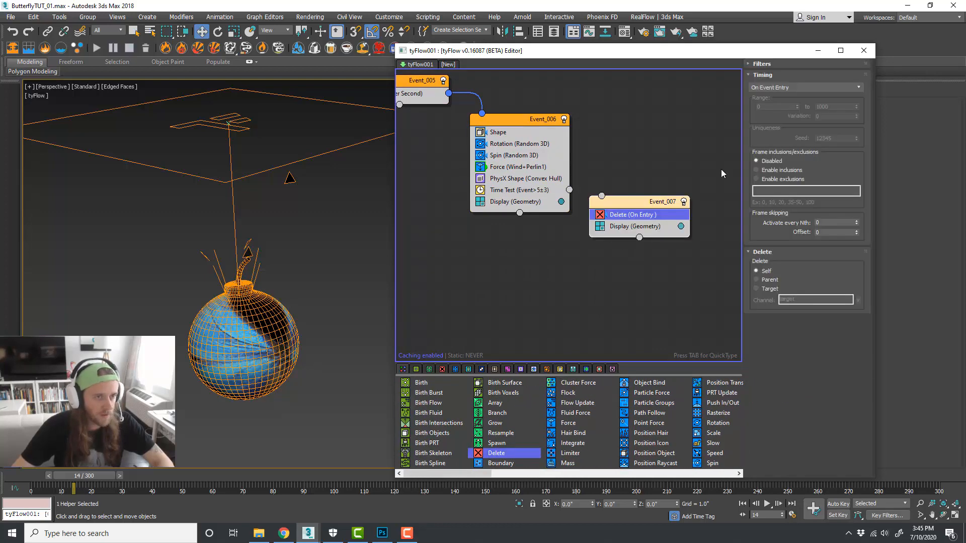
Step: Set the Delete operator's timing to Continuous and connect the Time Test output to the Delete event
click(806, 87)
click(805, 110)
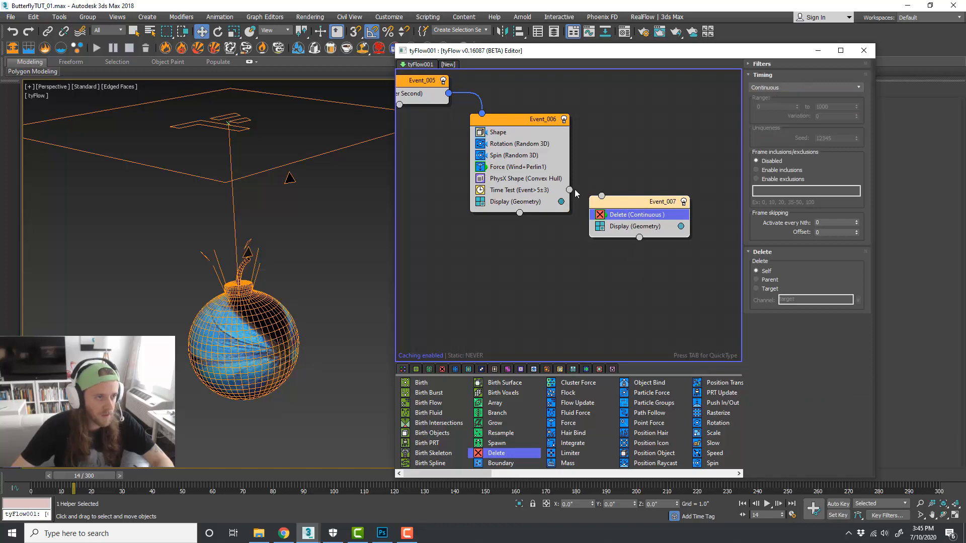
drag(599, 195, 652, 226)
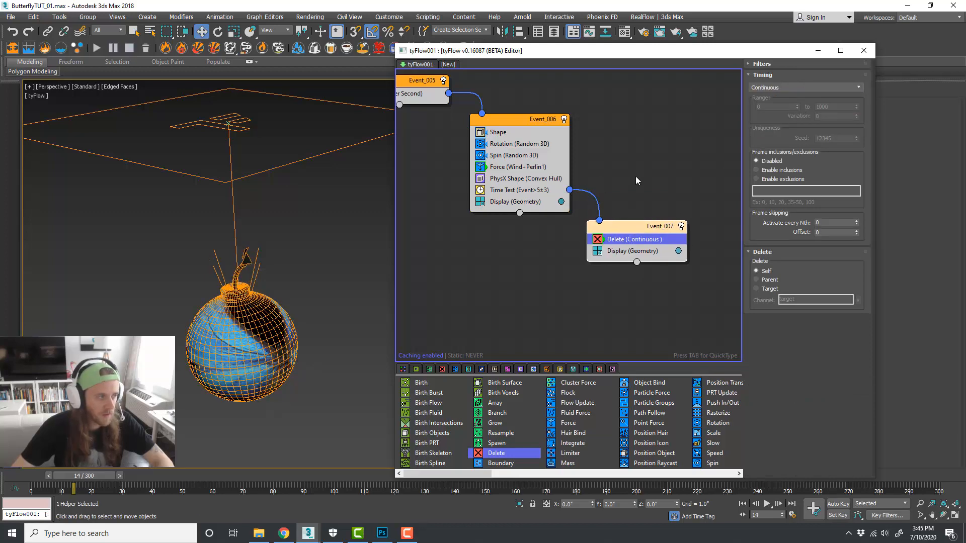
click(635, 176)
Step: Return to frame 0 and set the Spawn operator's timing to Particle Age with the range ending at 30
drag(83, 478, 31, 485)
middle_drag(513, 254, 594, 305)
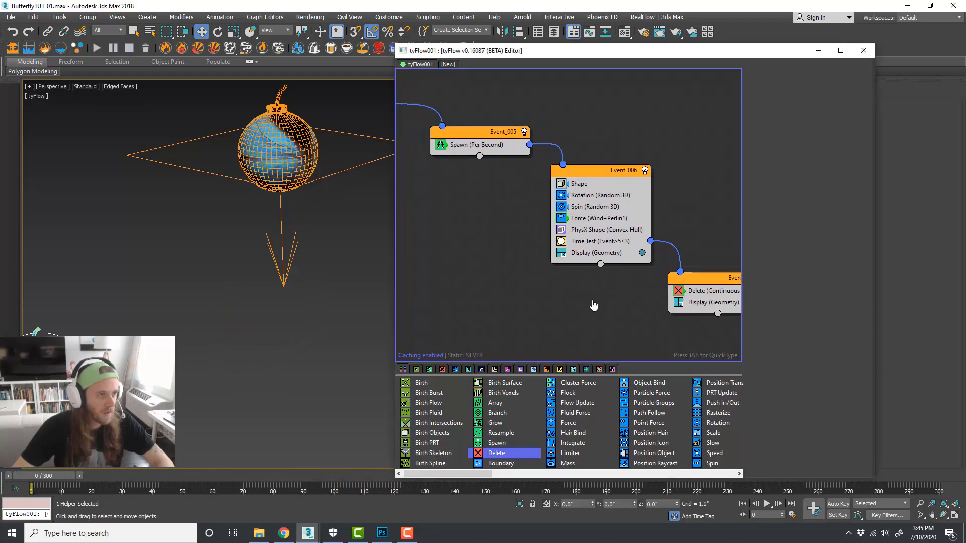
click(497, 145)
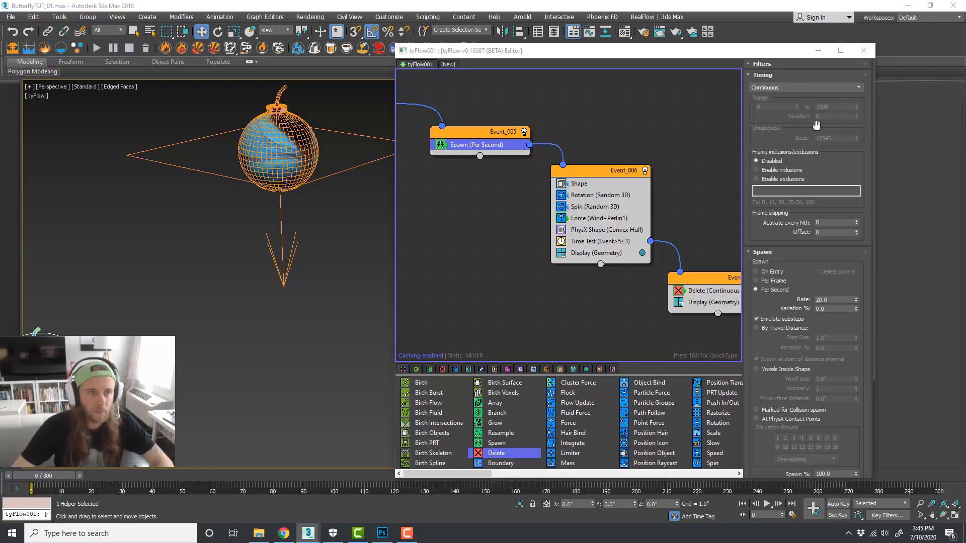
click(803, 90)
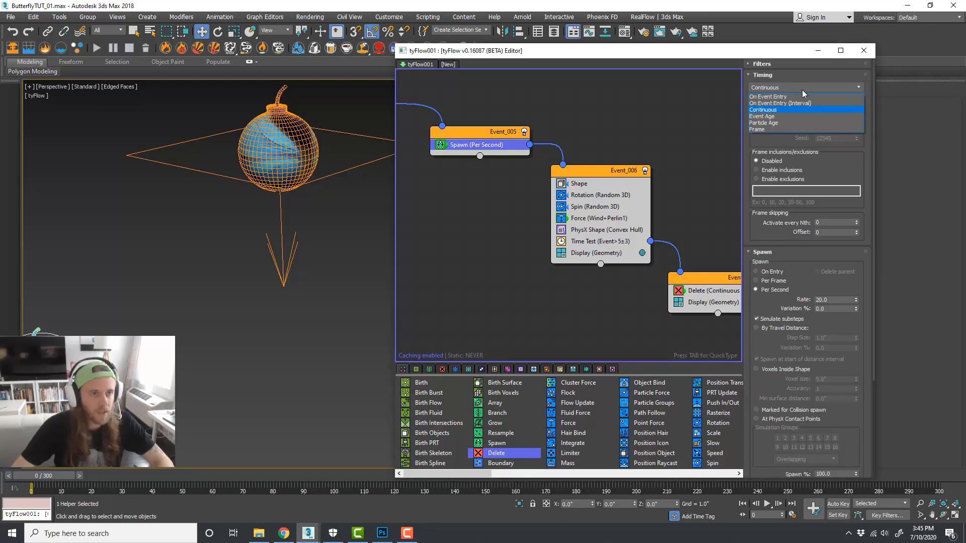
click(802, 123)
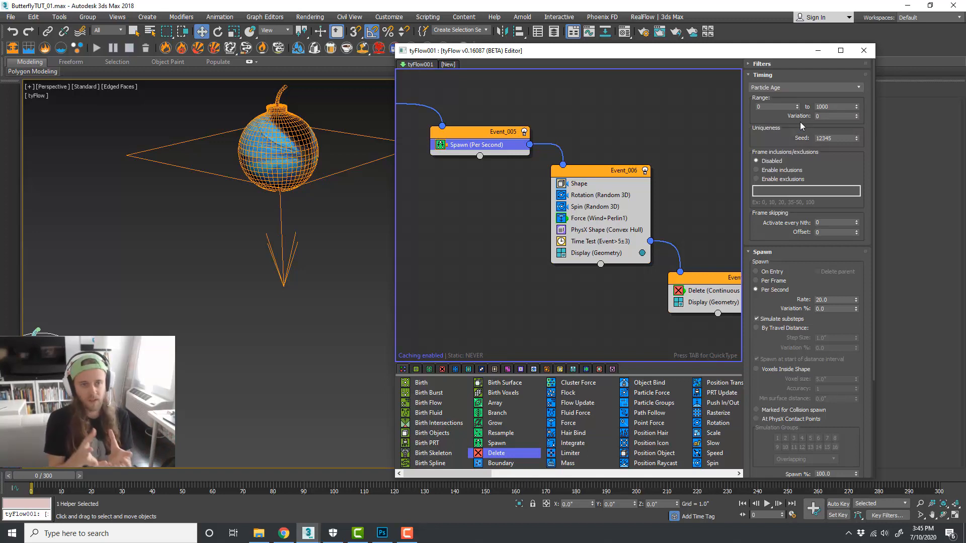
double_click(835, 106)
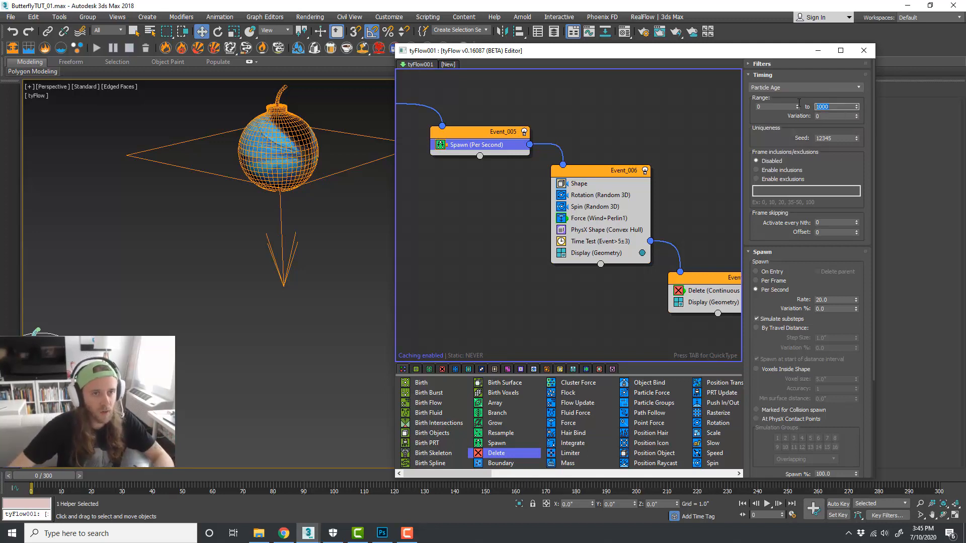
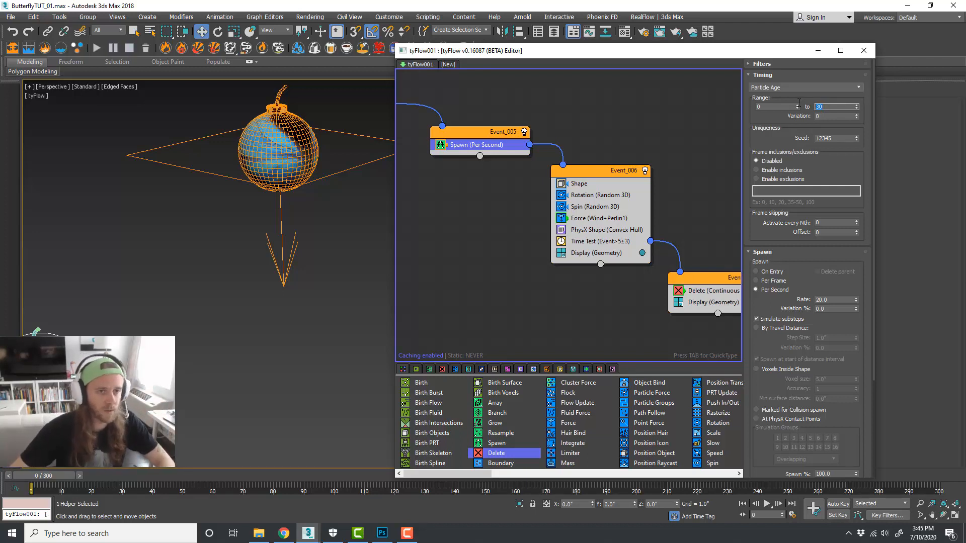
click(683, 131)
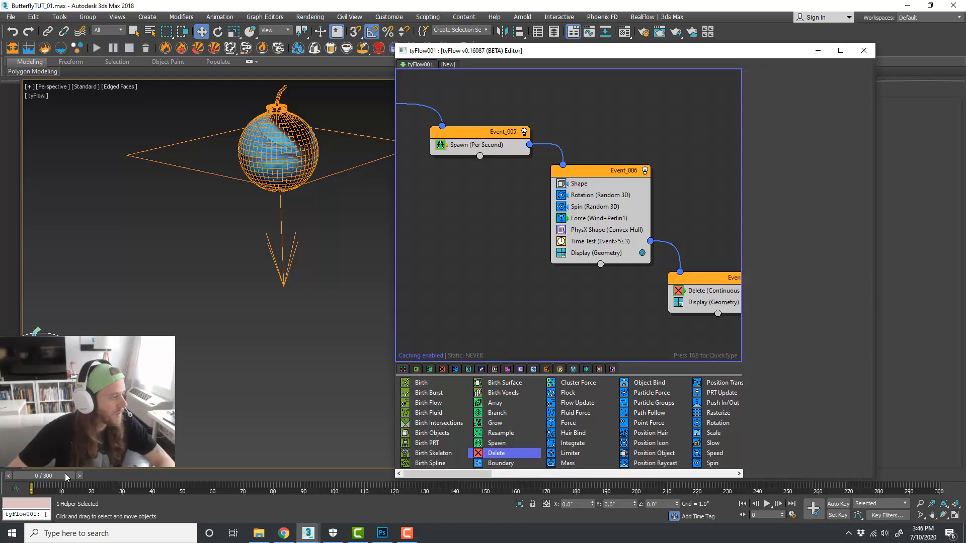
Step: Move the Spawn, Shape and Delete events (Event_005 to Event_007) up and farther away from Event_004 in the flow graph
drag(66, 477, 31, 480)
key(w)
scroll(506, 246, down, 3)
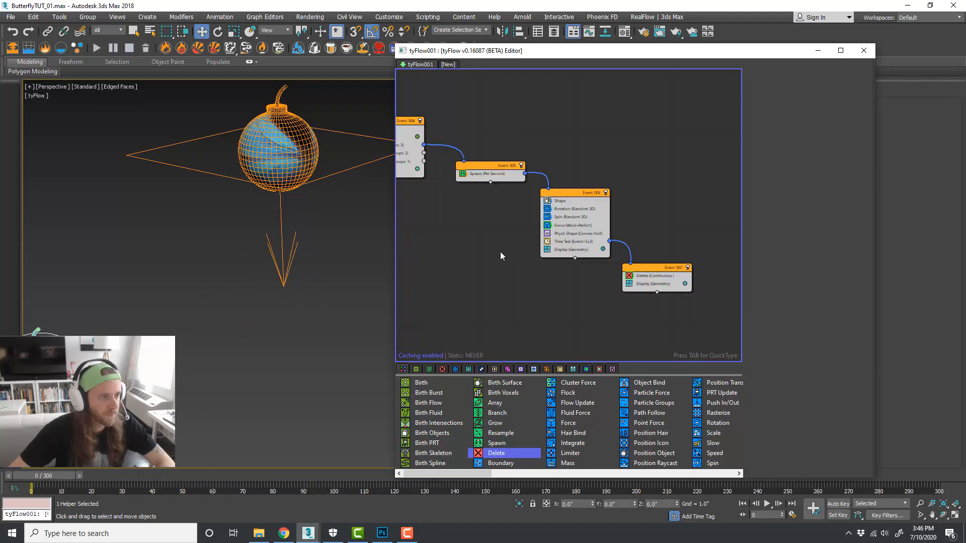
middle_drag(500, 252, 546, 238)
scroll(504, 187, up, 1)
scroll(539, 229, down, 1)
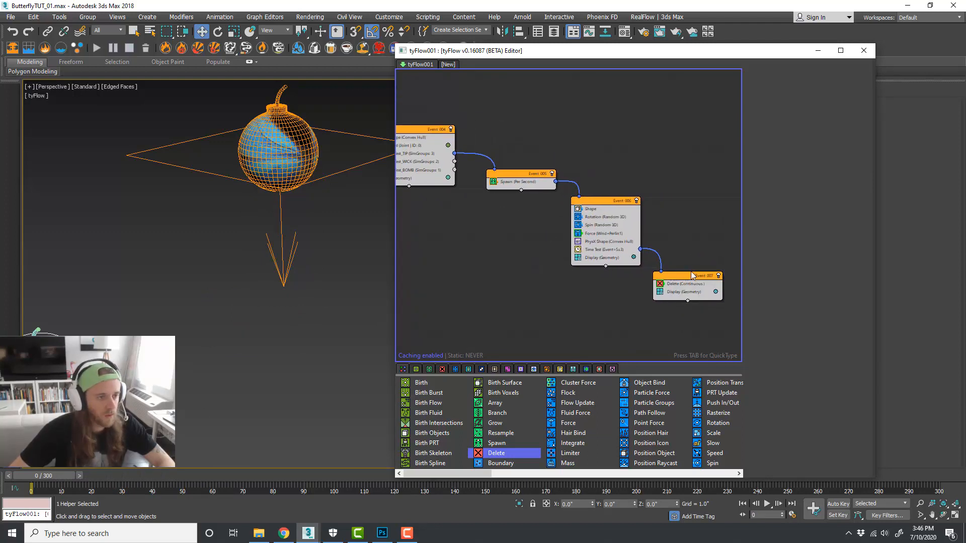
drag(692, 275, 686, 271)
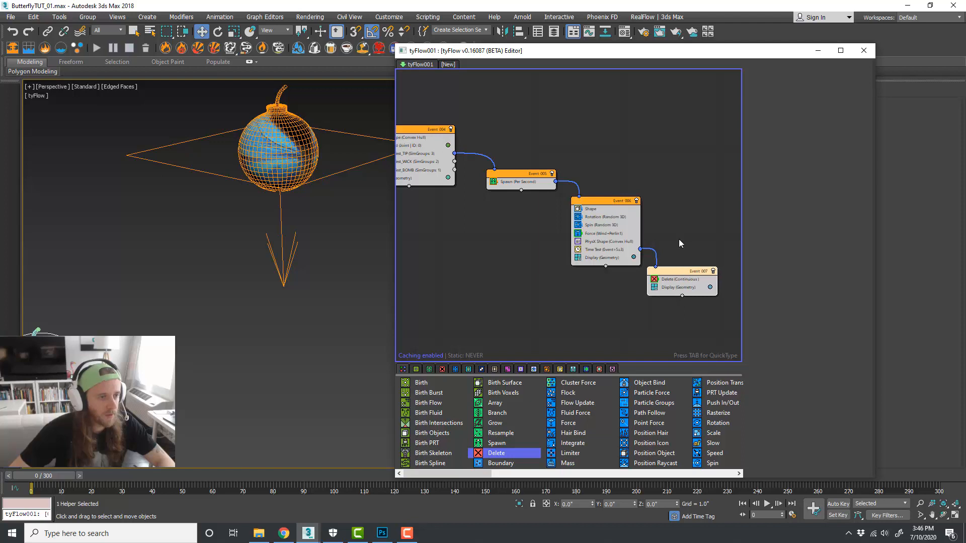
drag(724, 297, 613, 216)
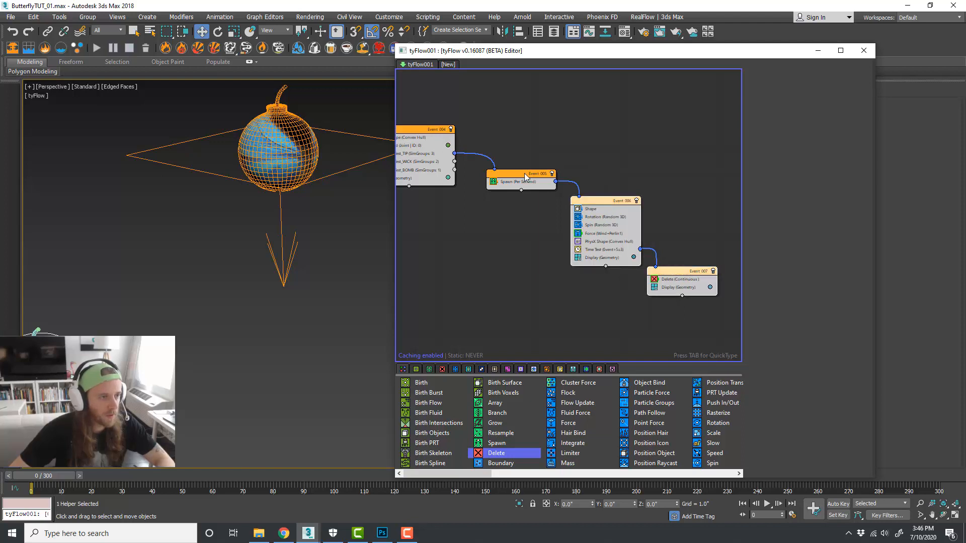
ctrl+drag(524, 176, 560, 140)
Step: Create a new event with a Time Test operator in the empty area below the Spawn event
scroll(467, 179, up, 2)
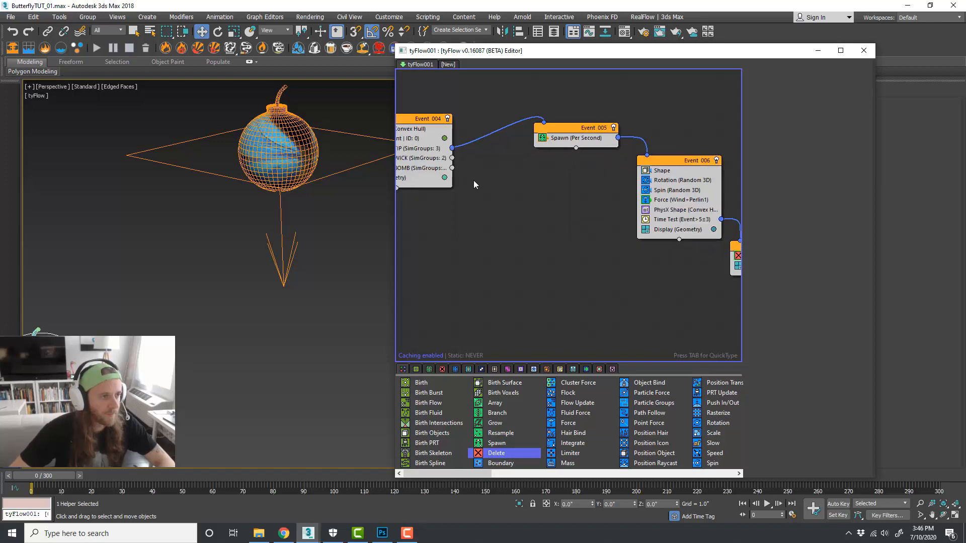
middle_drag(473, 181, 566, 196)
middle_drag(609, 243, 601, 241)
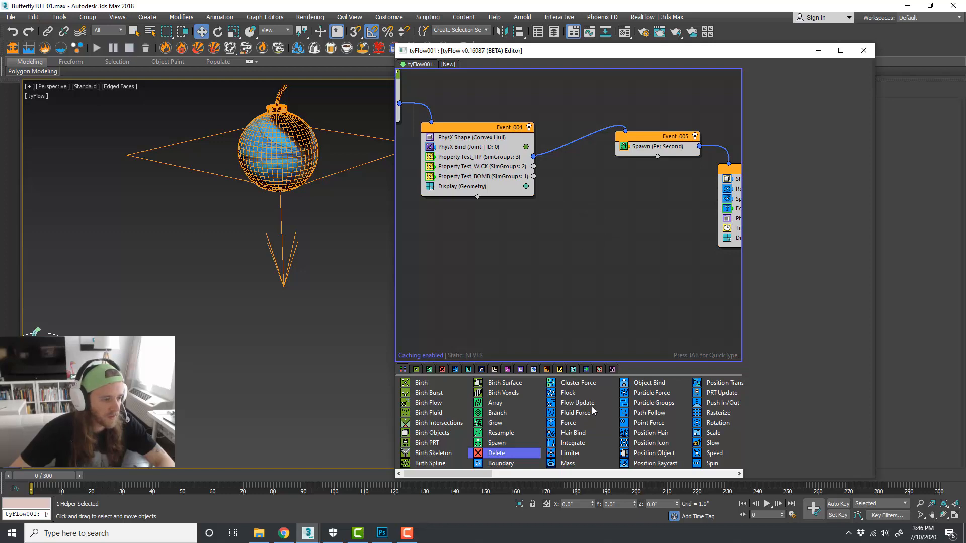
scroll(593, 411, down, 8)
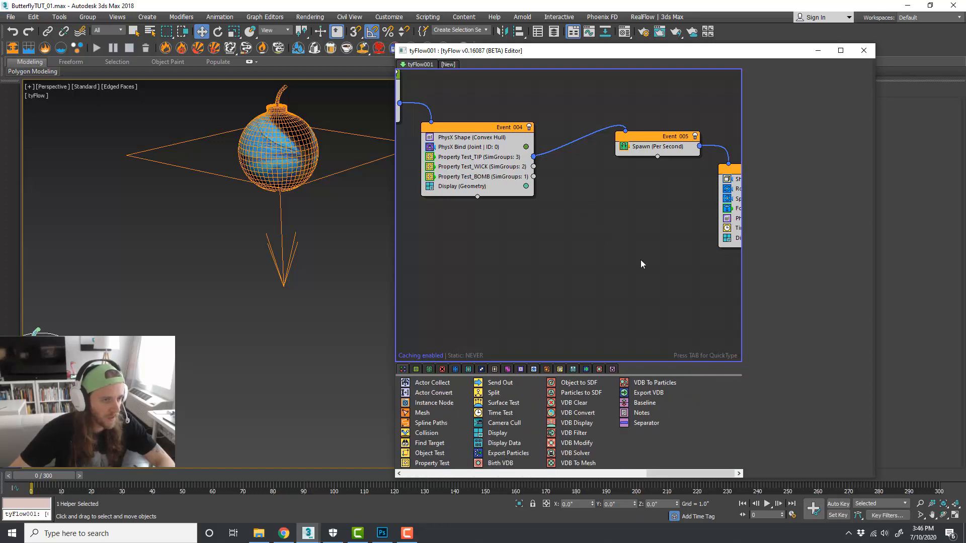
middle_drag(641, 264, 605, 257)
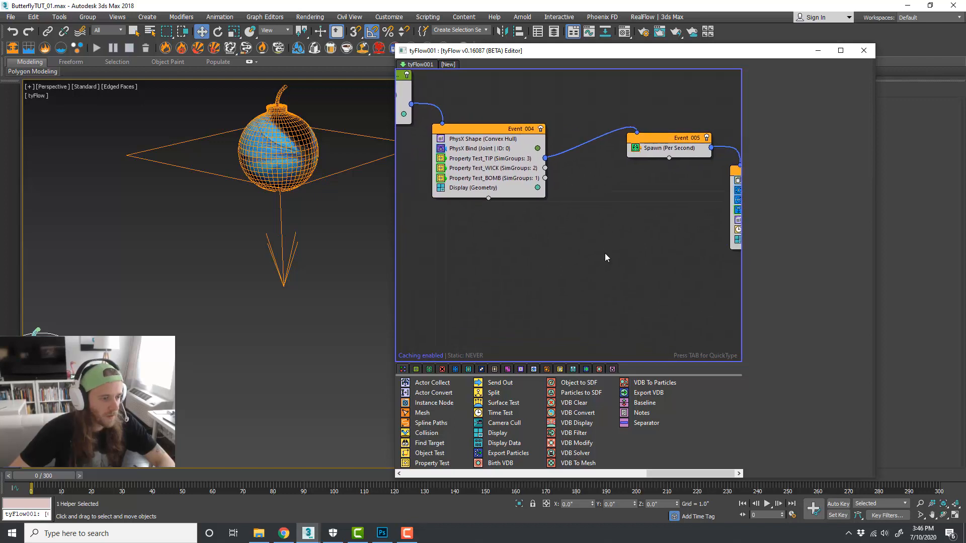
drag(499, 414, 502, 399)
drag(573, 222, 575, 221)
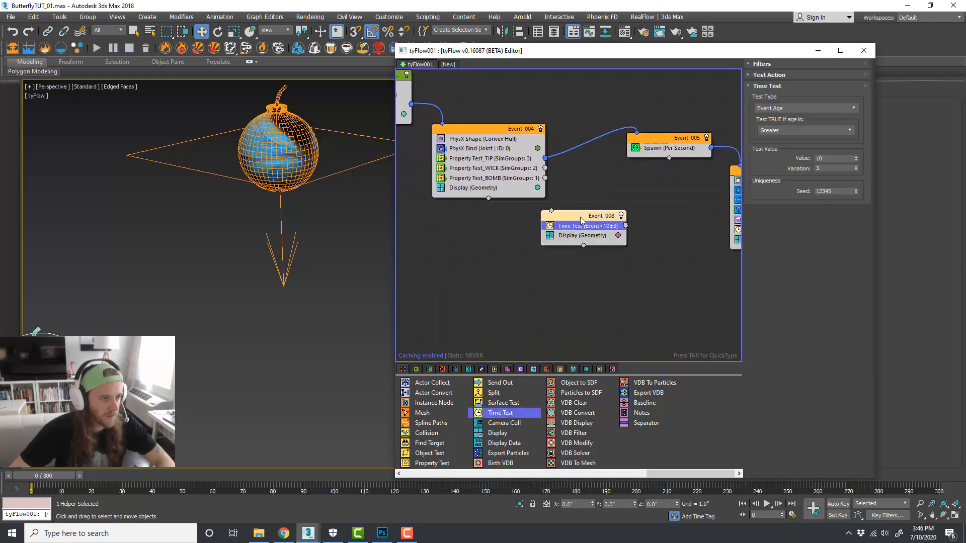
Step: Set the new Time Test's value to 30 and its variation to 0
click(828, 159)
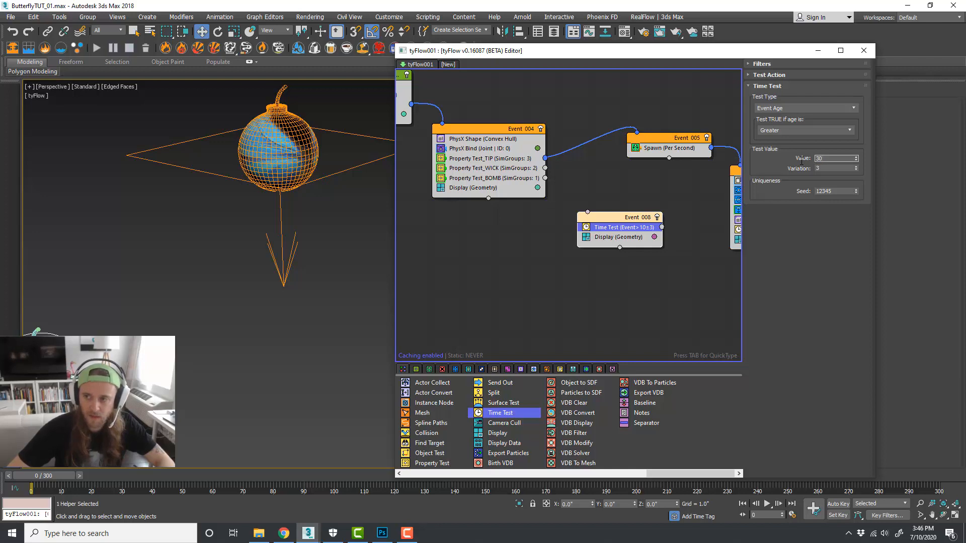
key(Tab)
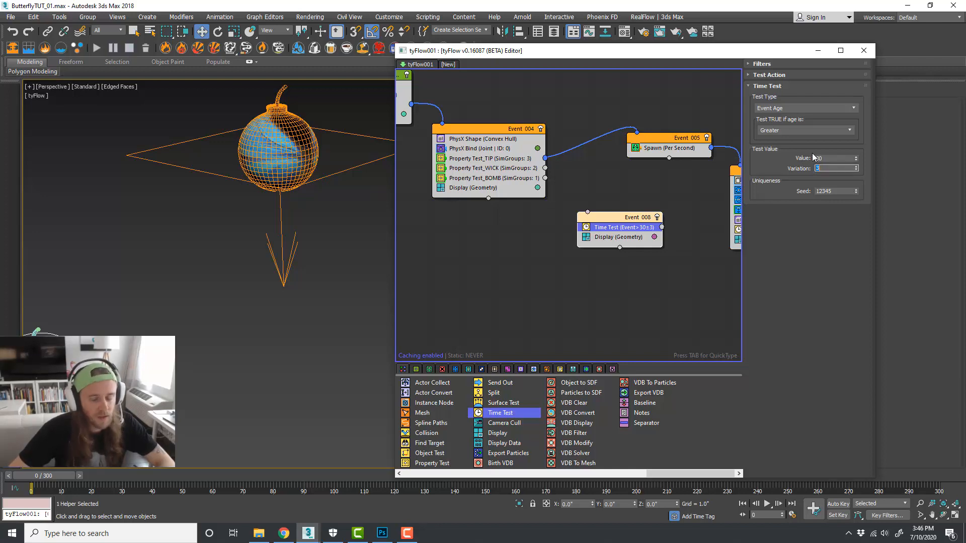
text(0)
key(Tab)
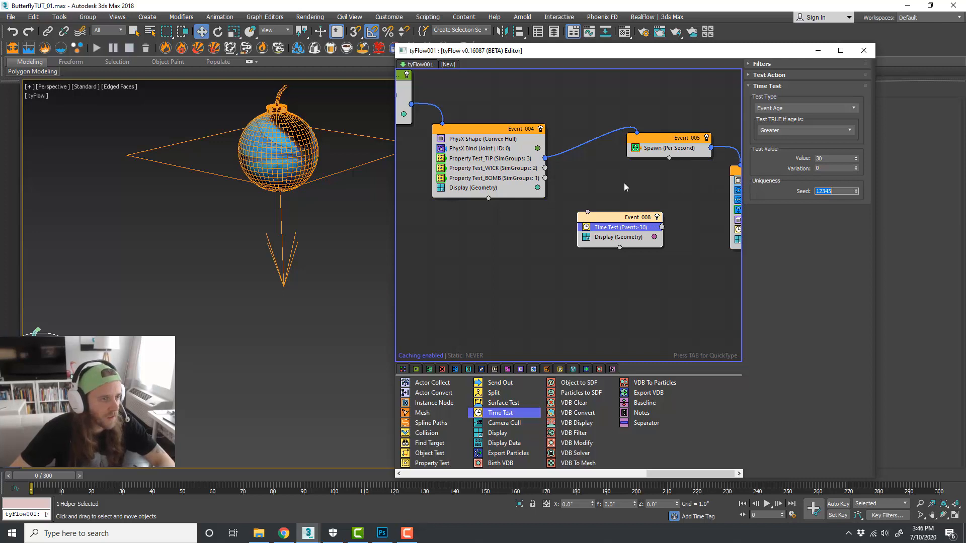
Step: Wire Property Test_WICK's output to the new Time Test event and place that event lower in the graph
click(590, 182)
middle_drag(624, 182, 562, 176)
scroll(570, 186, down, 1)
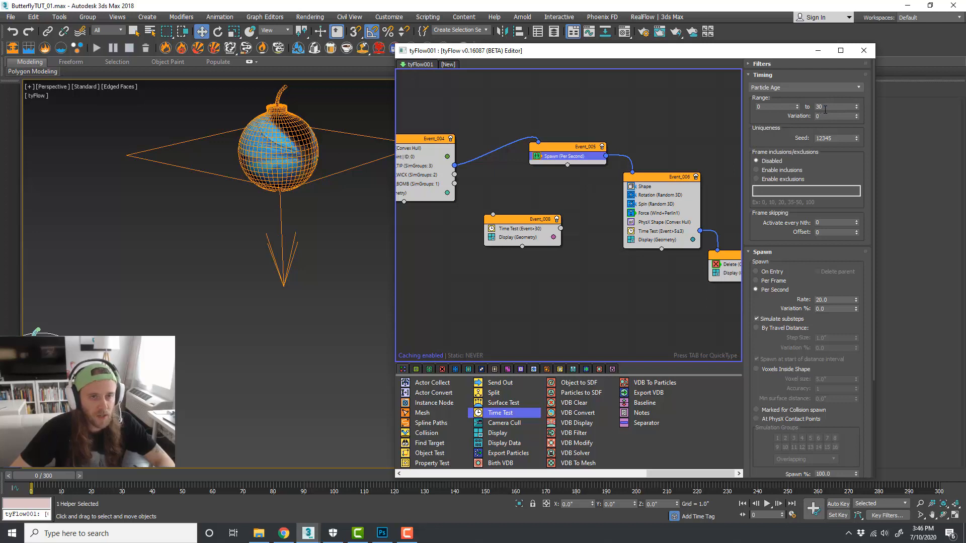
click(574, 187)
middle_drag(481, 190, 523, 199)
scroll(523, 198, up, 1)
drag(565, 231, 543, 214)
scroll(565, 201, down, 1)
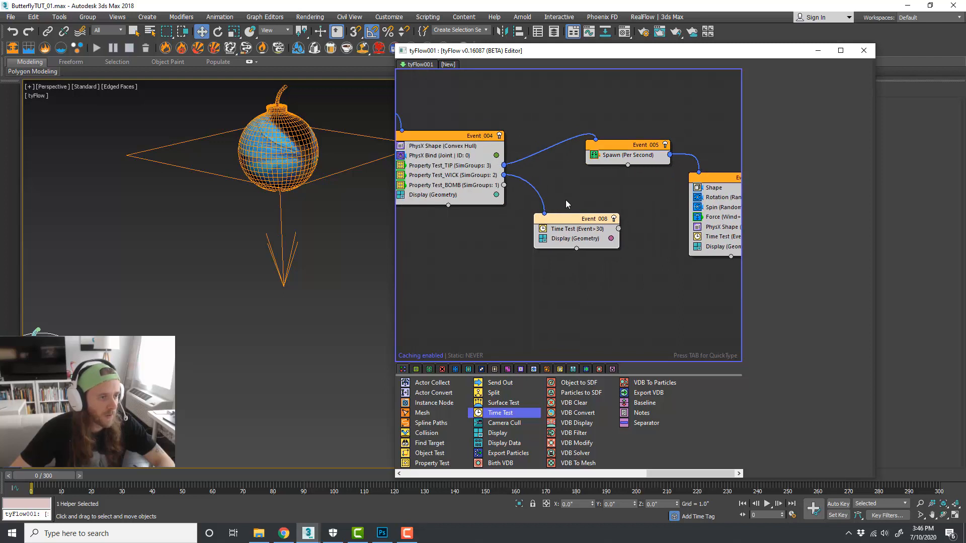
middle_drag(662, 254, 591, 254)
drag(511, 219, 515, 243)
middle_drag(576, 230, 564, 220)
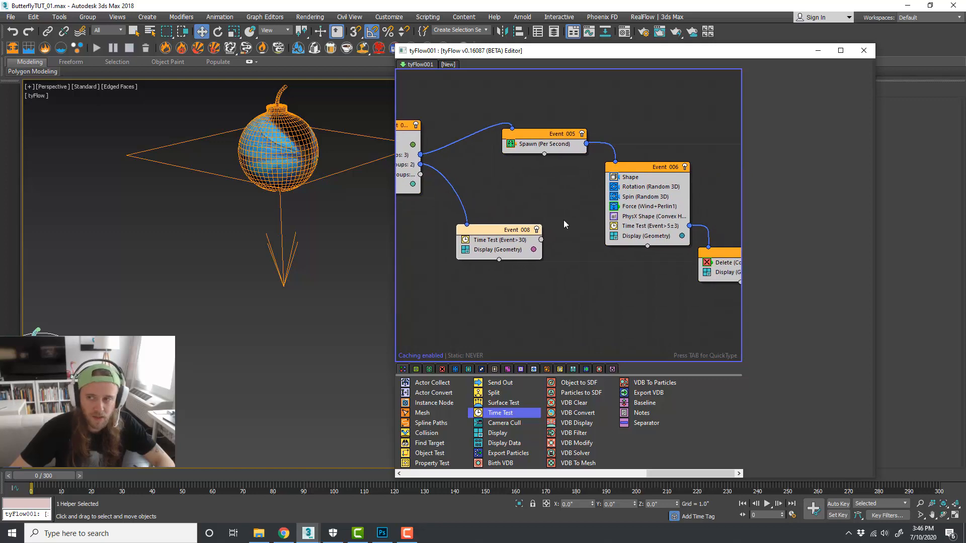
Step: Create a new event with a Delete operator and connect the wick Time Test's output to it
scroll(557, 389, up, 5)
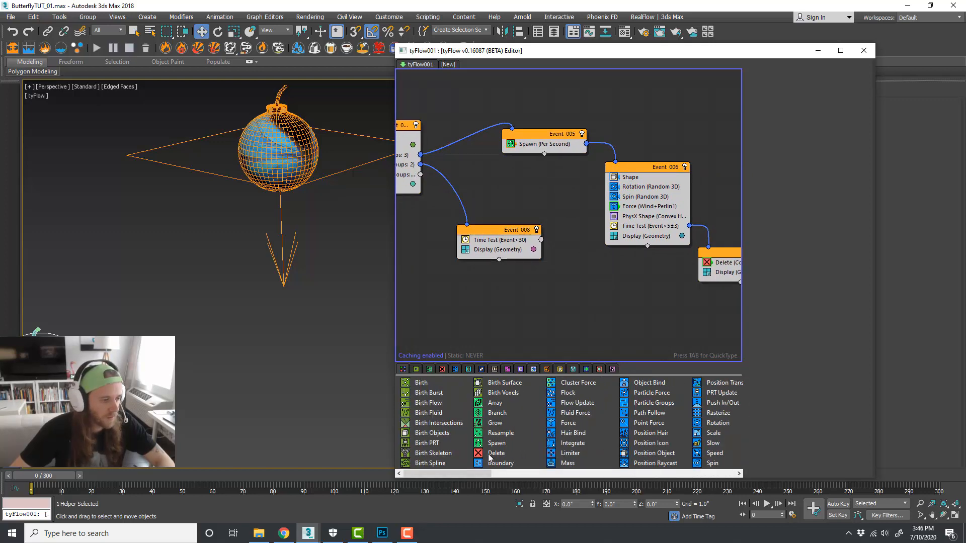
drag(489, 454, 563, 281)
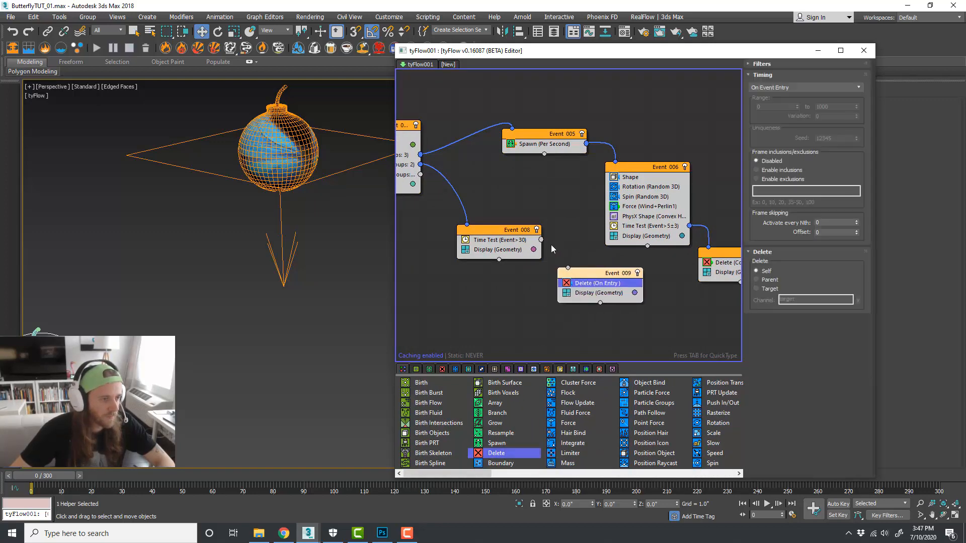
drag(544, 244, 572, 276)
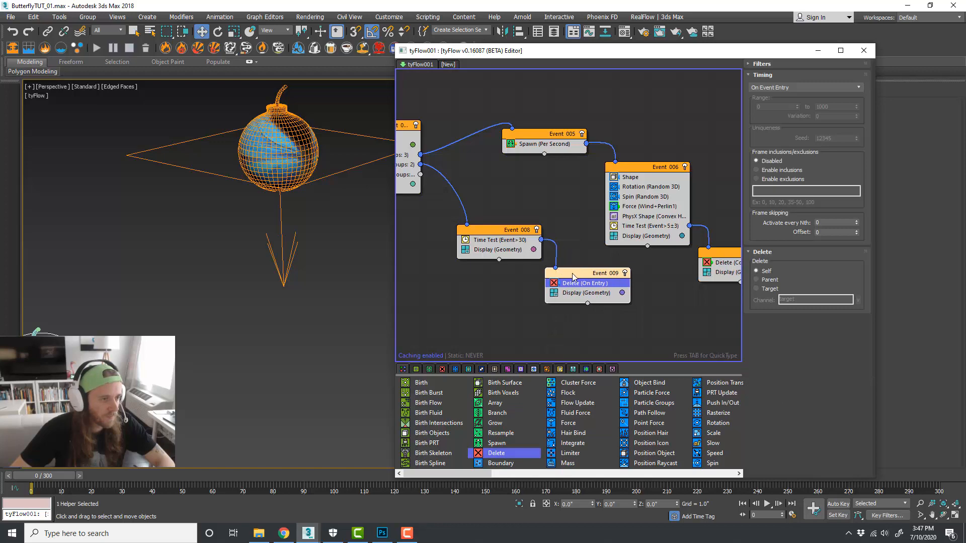
scroll(585, 249, down, 1)
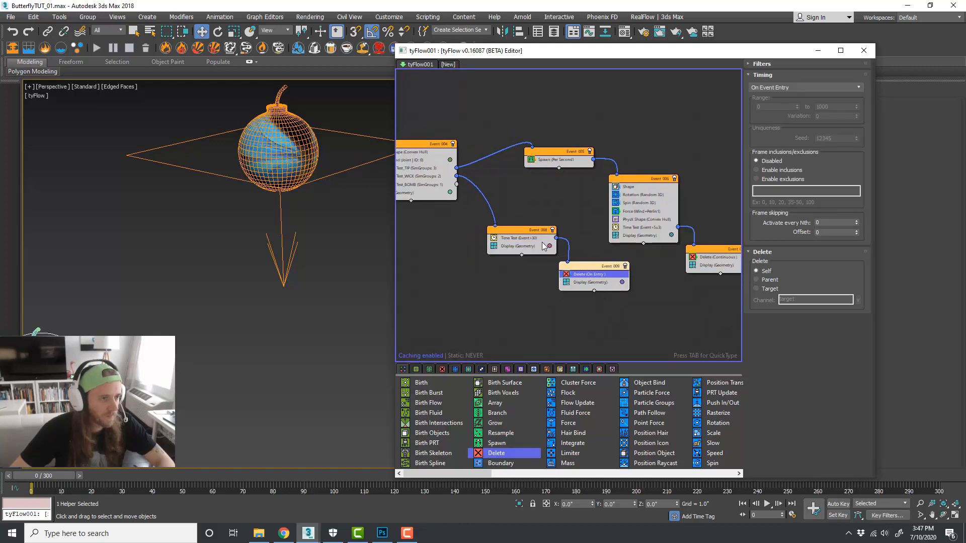
click(583, 244)
middle_drag(584, 244, 597, 243)
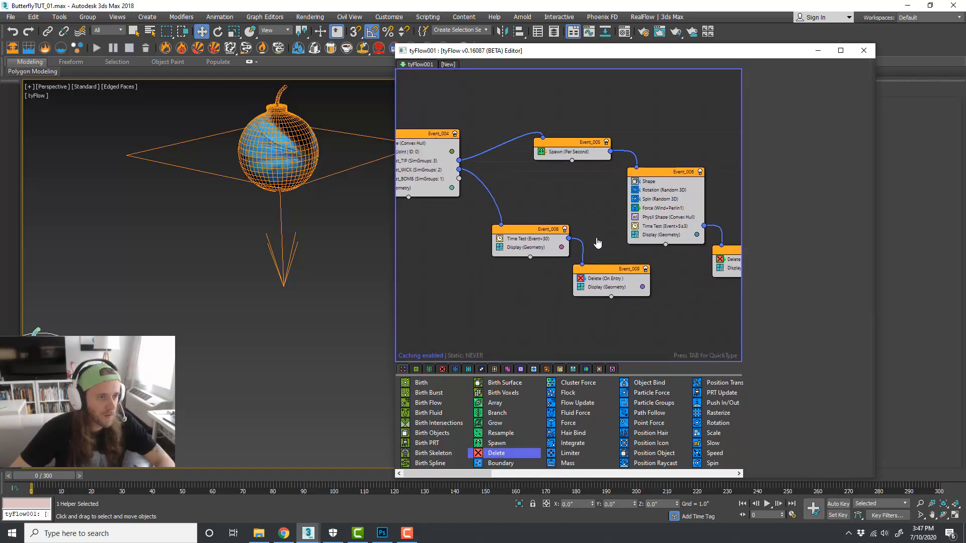
Step: Select all the events downstream of Event_004 and move them together slightly lower in the graph
drag(541, 275, 541, 275)
drag(538, 225, 567, 224)
scroll(567, 224, down, 2)
middle_drag(566, 224, 512, 226)
drag(519, 159, 499, 182)
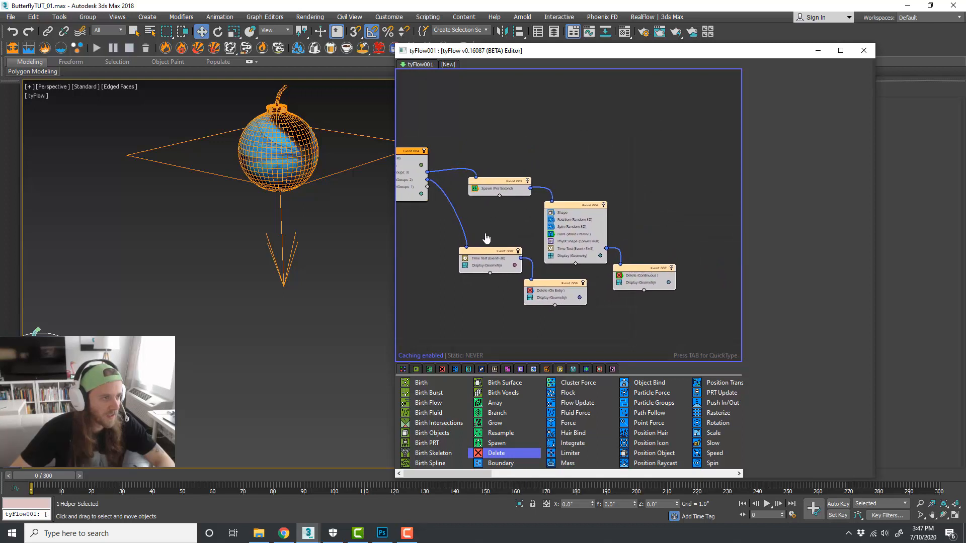
middle_drag(418, 222, 552, 237)
scroll(505, 188, up, 1)
click(522, 191)
scroll(491, 202, up, 1)
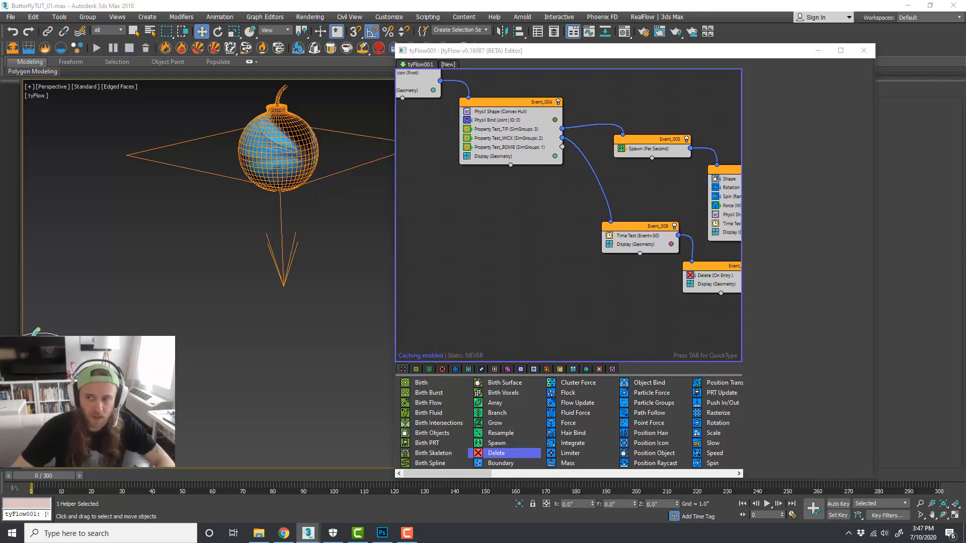
Step: Duplicate Event_008 with its Time Test and place the copy below the wick events
mouse_move(508, 224)
middle_down()
mouse_move(480, 243)
mouse_move(508, 218)
middle_up()
middle_drag(517, 260, 517, 245)
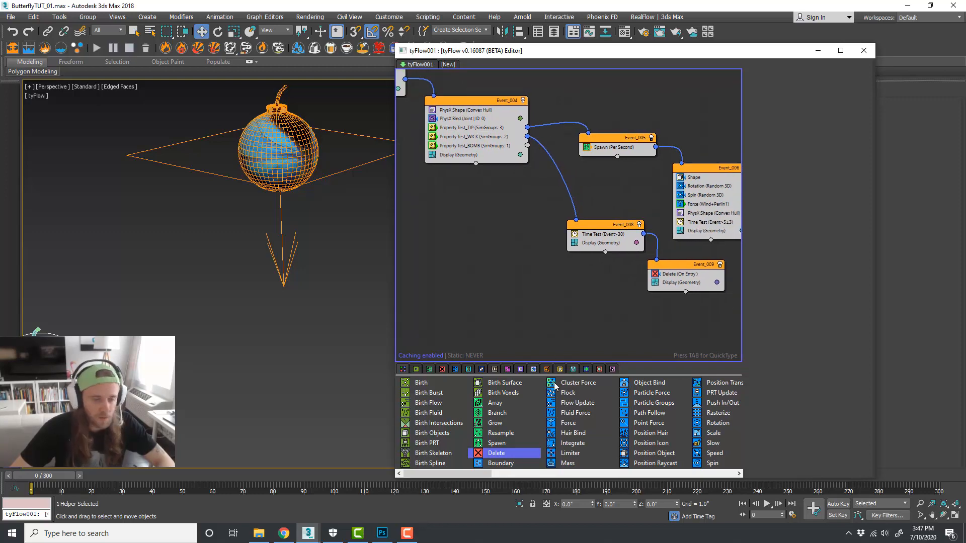
scroll(540, 404, down, 3)
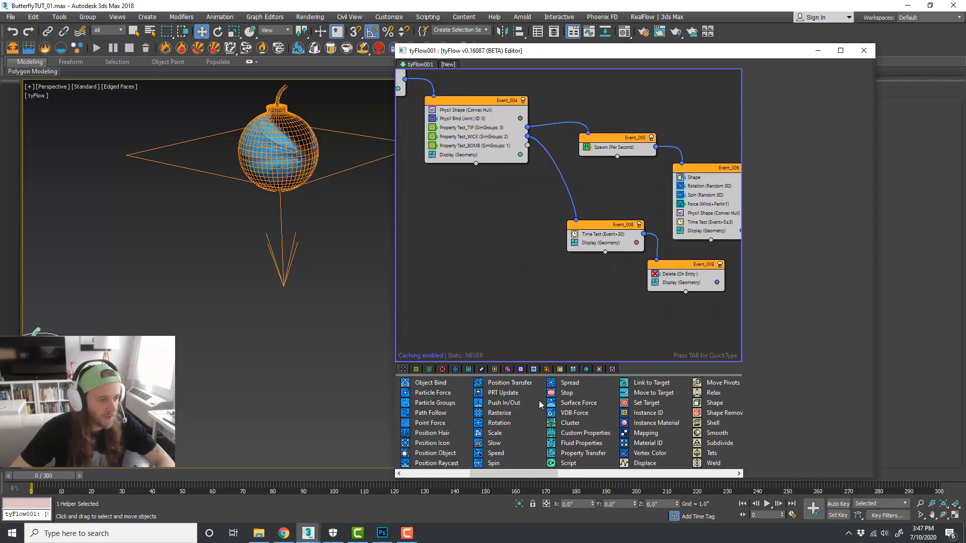
scroll(540, 404, down, 3)
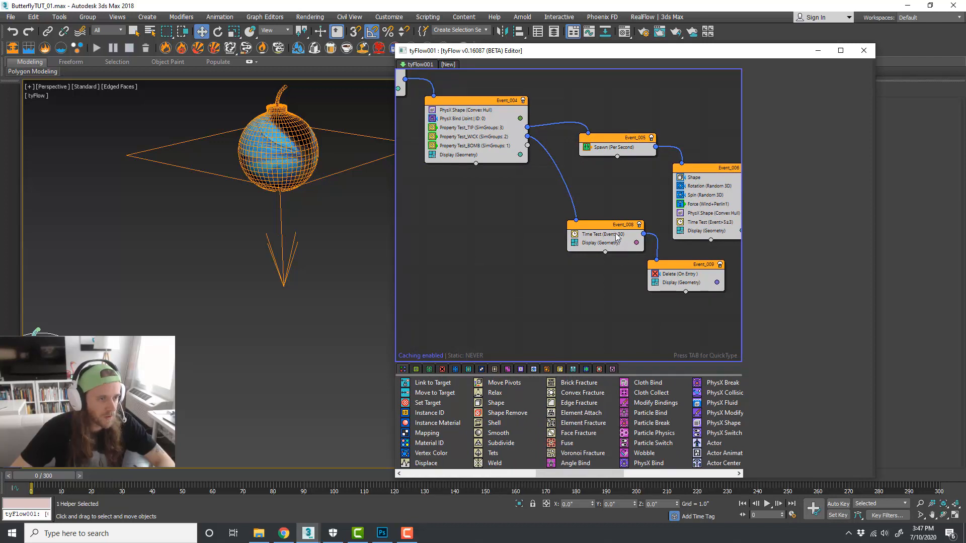
click(615, 234)
right_click(614, 233)
click(511, 271)
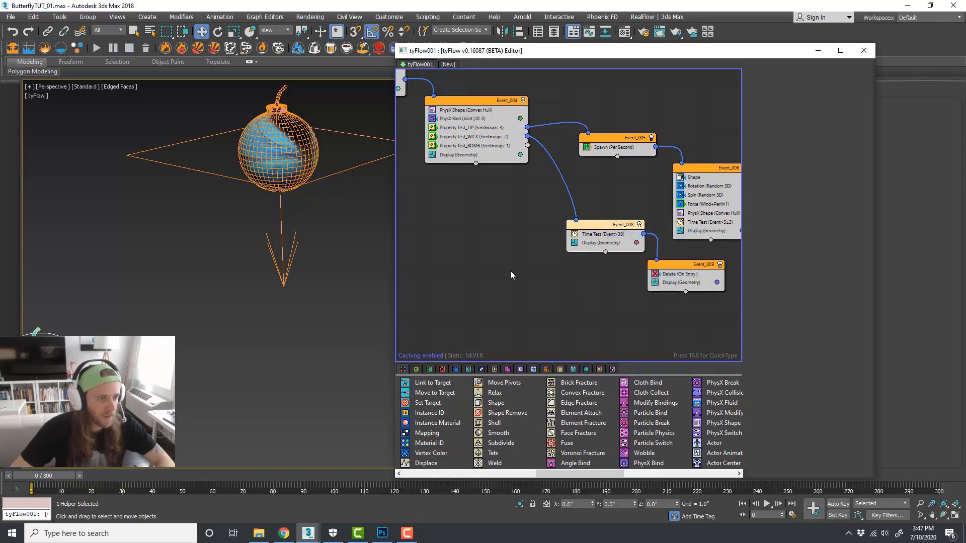
right_click(510, 275)
click(556, 275)
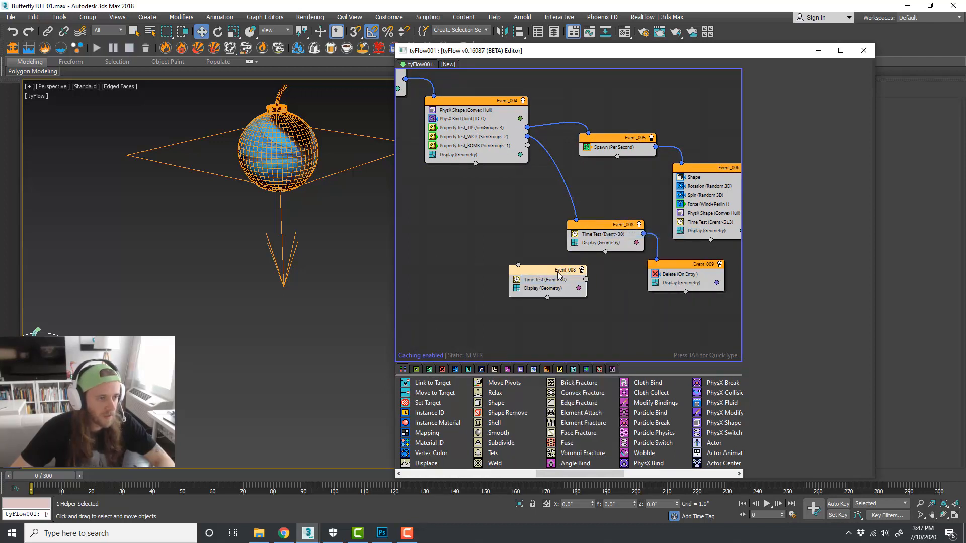
drag(559, 273, 564, 302)
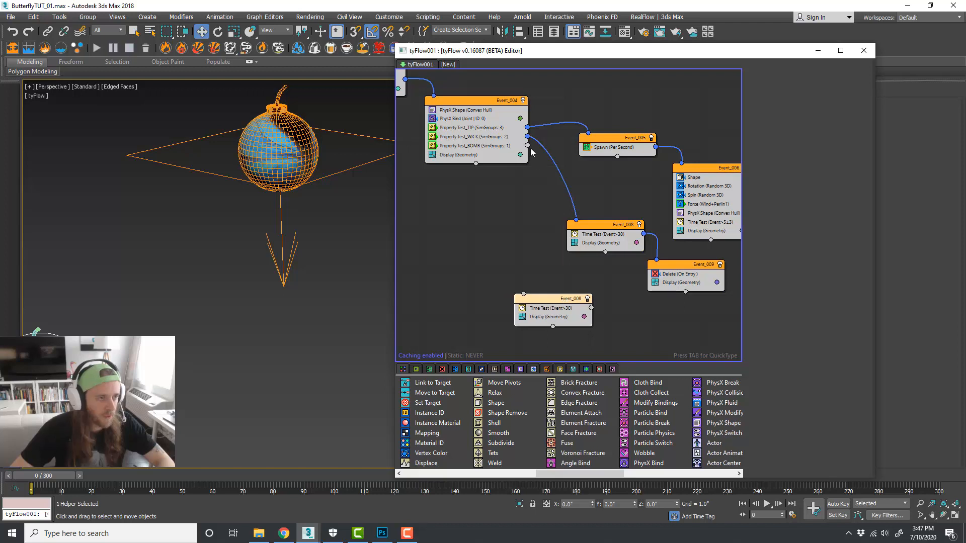
Step: Wire Property Test_BOMB's output to the copied Time Test event and adjust the copy's position
drag(527, 145, 524, 294)
drag(547, 303, 562, 319)
middle_drag(617, 307, 579, 255)
click(588, 266)
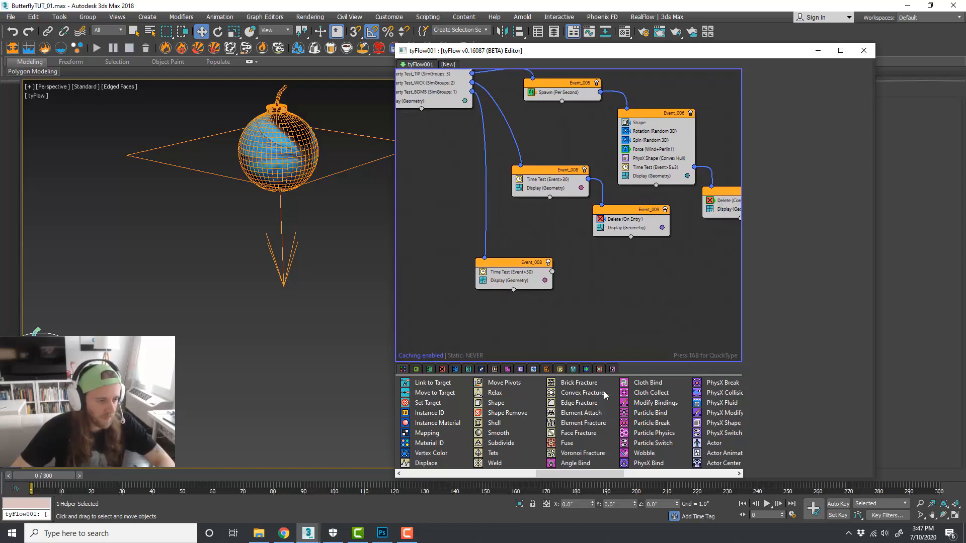
Step: Create a new event with a PhysX Switch operator and connect the bomb Time Test's output to it
scroll(606, 404, down, 3)
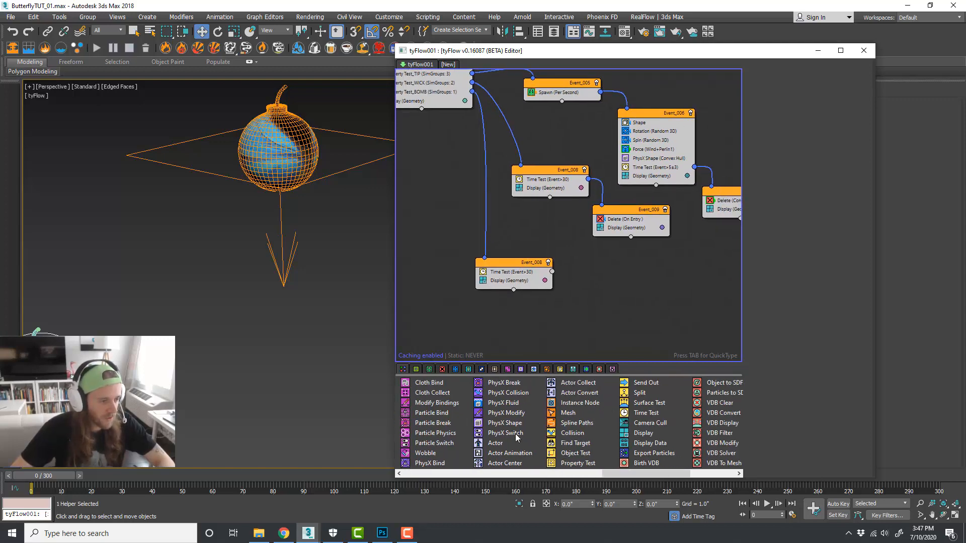
drag(514, 436, 584, 282)
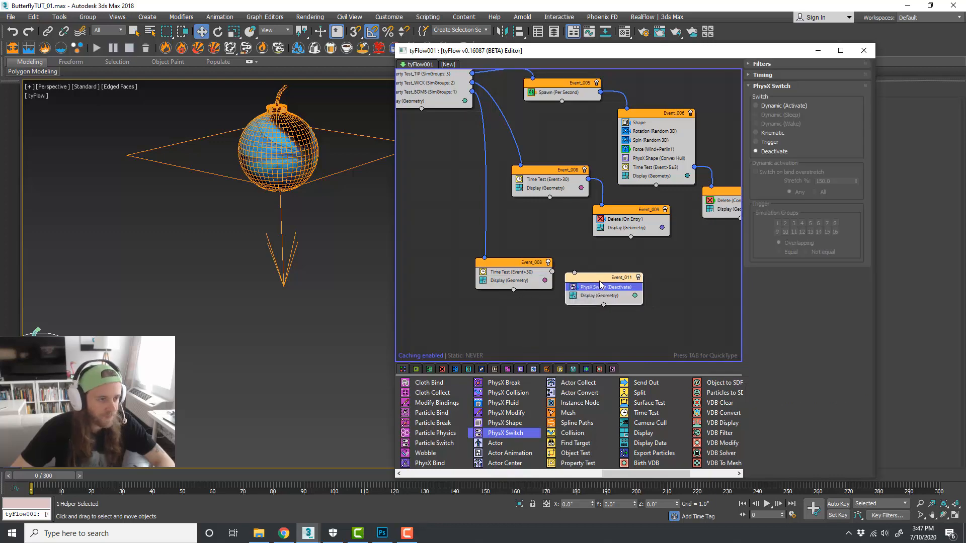
drag(550, 272, 579, 299)
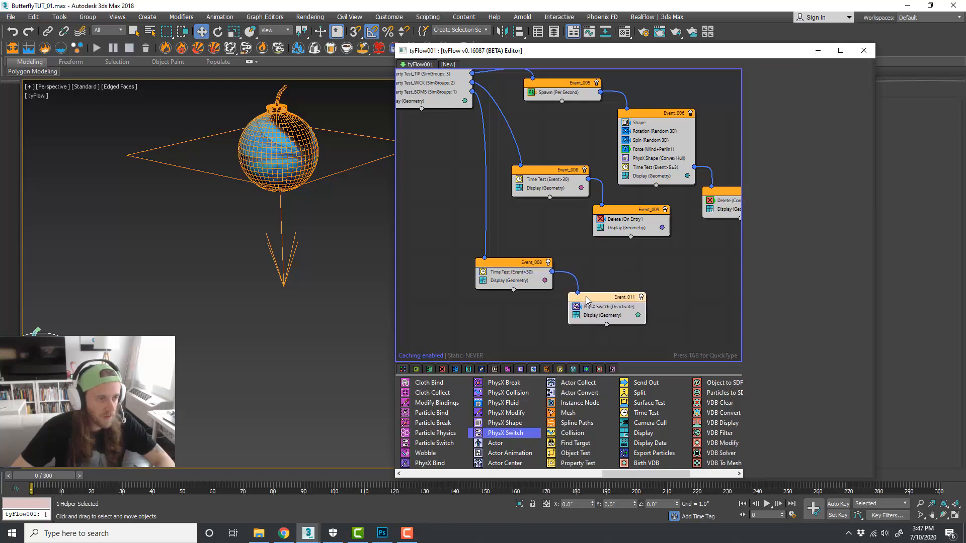
Step: Add a Cloth Bind operator below the PhysX Switch in Event_011
middle_drag(605, 275, 588, 264)
scroll(588, 301, up, 3)
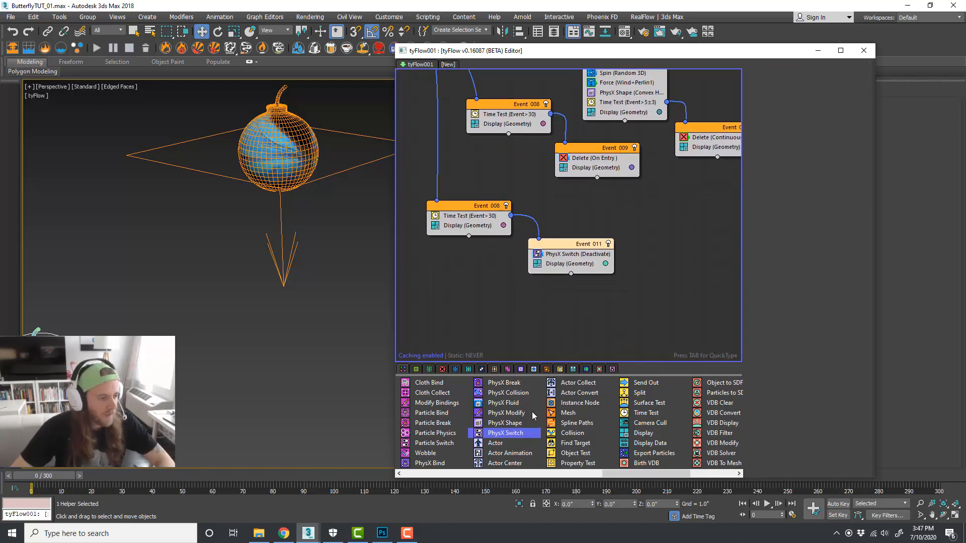
drag(430, 384, 567, 260)
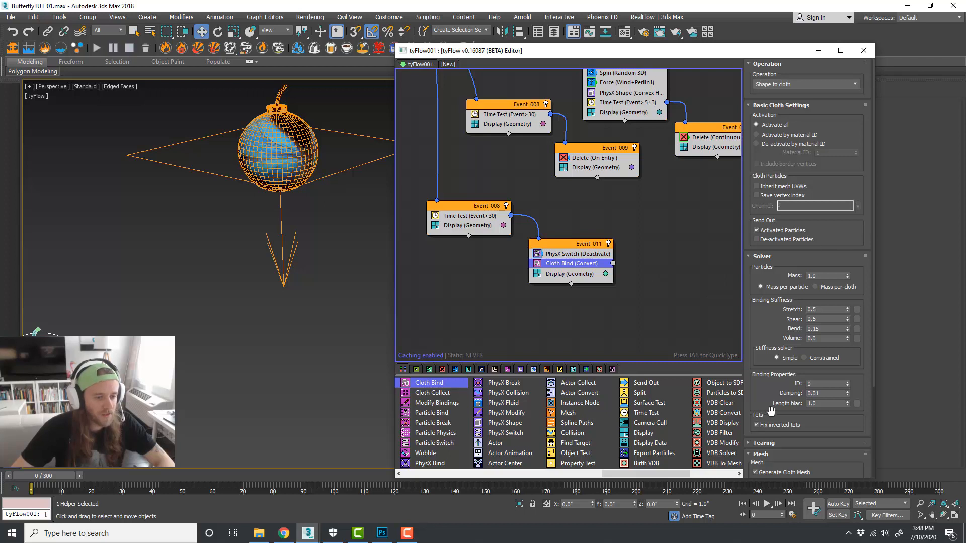
middle_drag(671, 293, 644, 266)
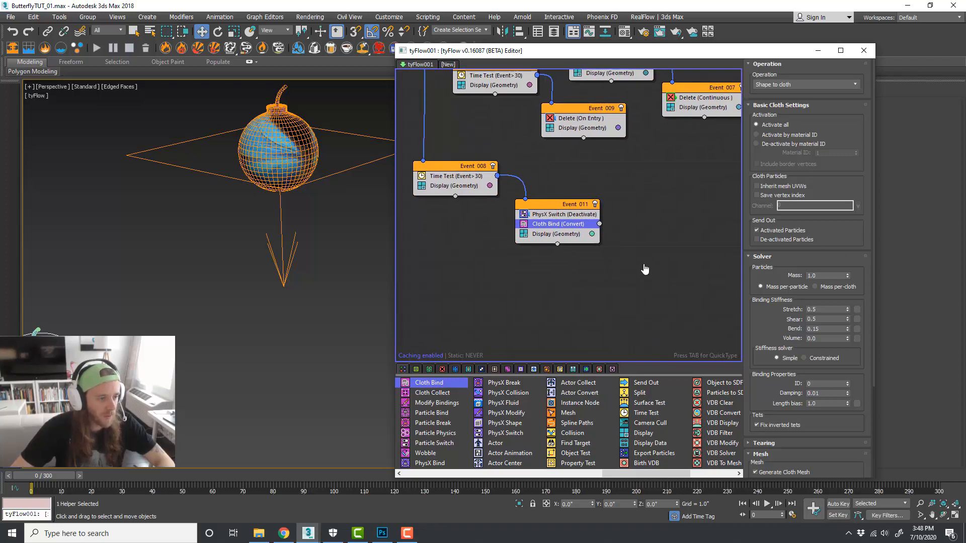
Step: Add a Modify Bindings operator below Cloth Bind in Event_011 and set its timing to Continuous
click(640, 273)
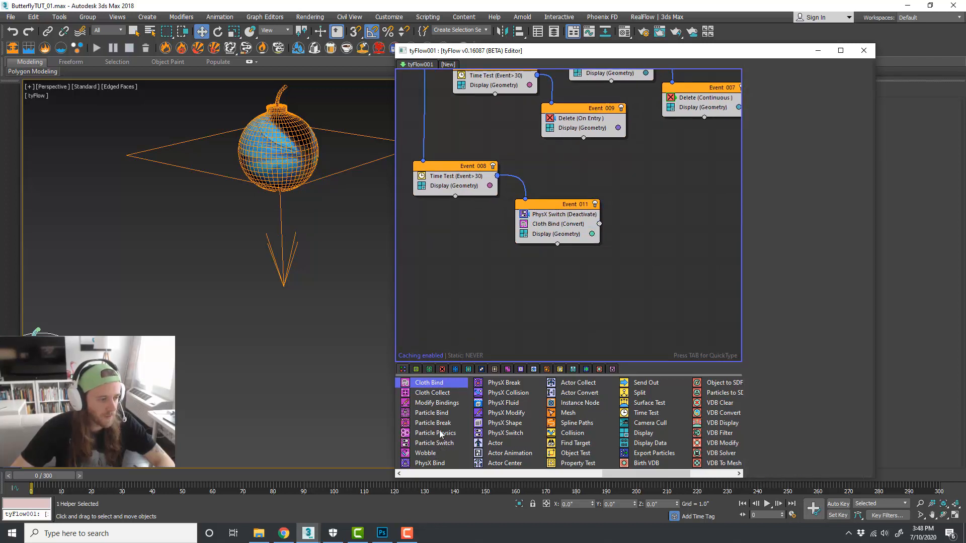
drag(437, 407, 653, 240)
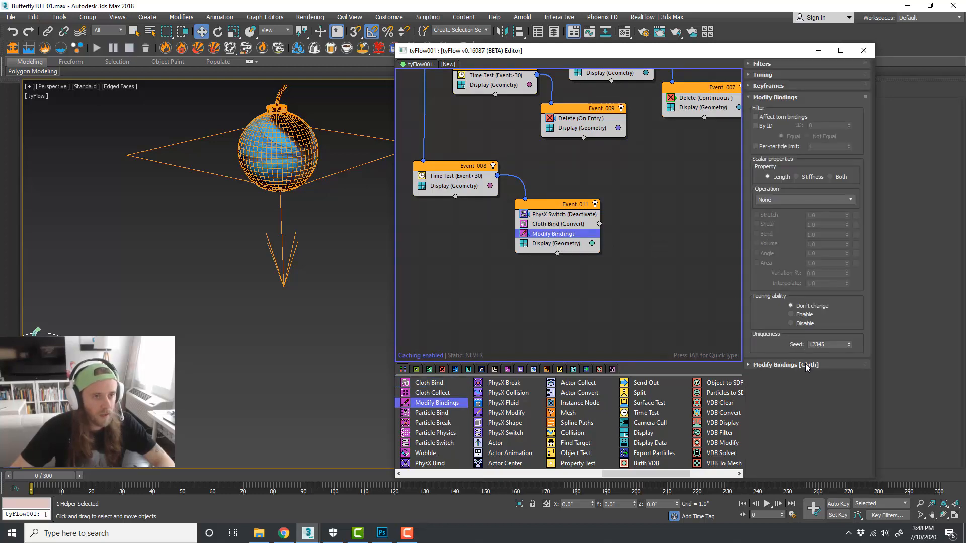
click(772, 76)
click(784, 88)
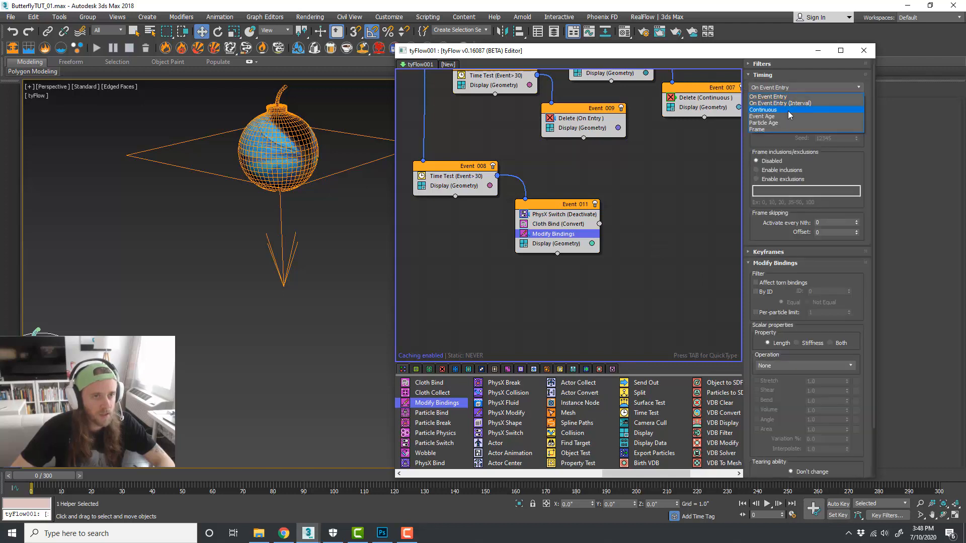
click(789, 111)
click(774, 75)
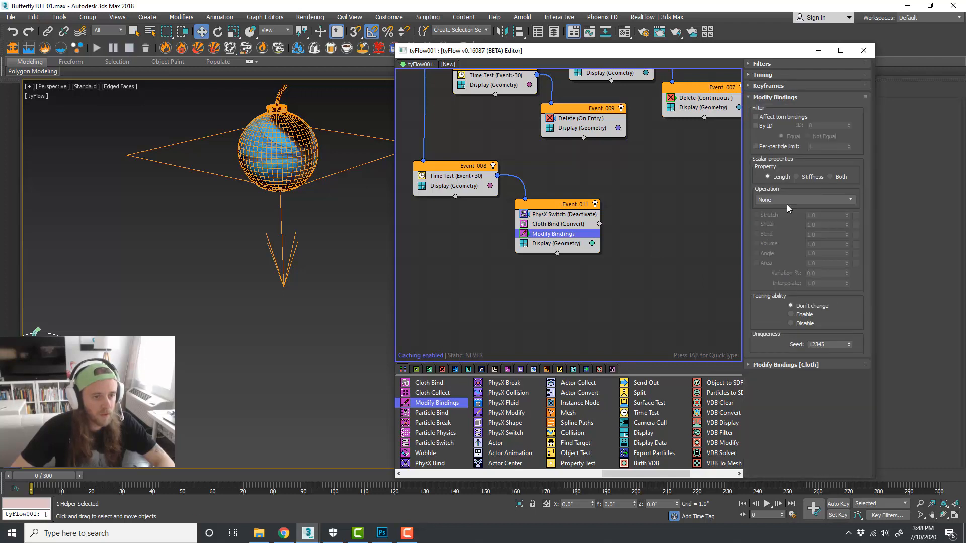
Step: Set the Inflation force to 0.2" in the cloth settings of the Modify Bindings operator
click(795, 365)
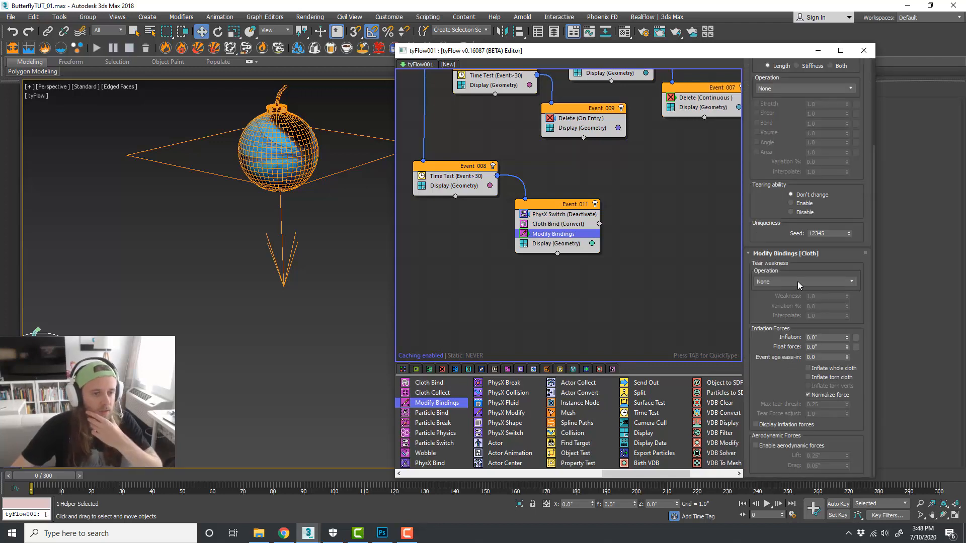
double_click(823, 337)
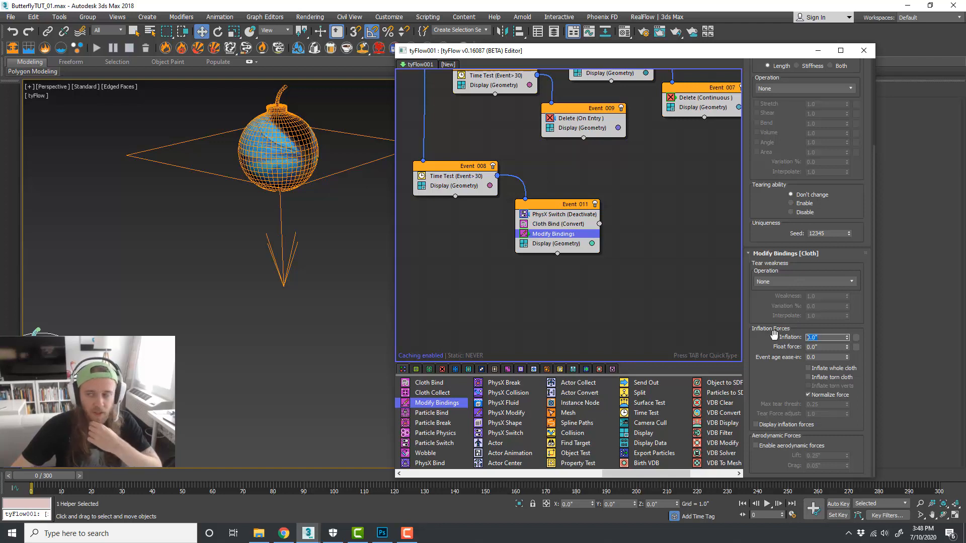
text(0.5)
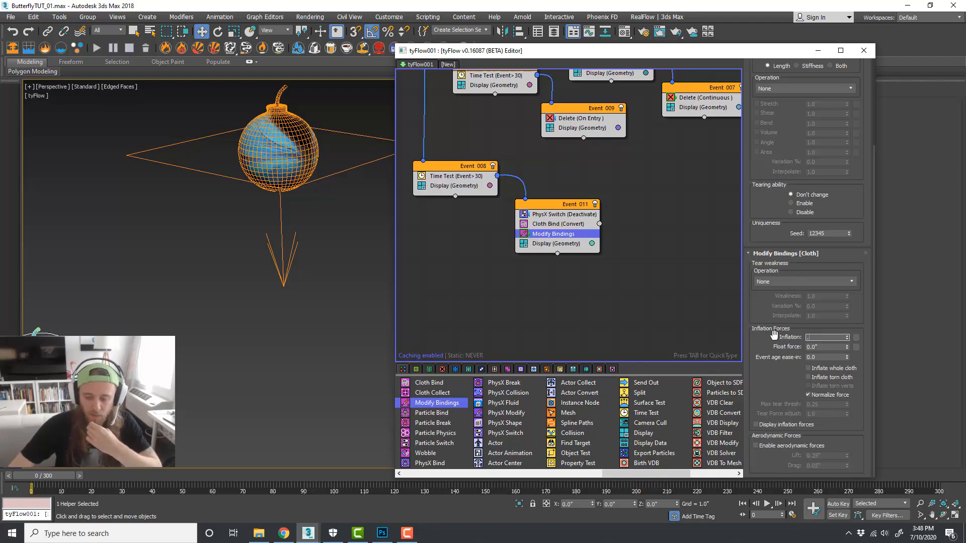
key(Return)
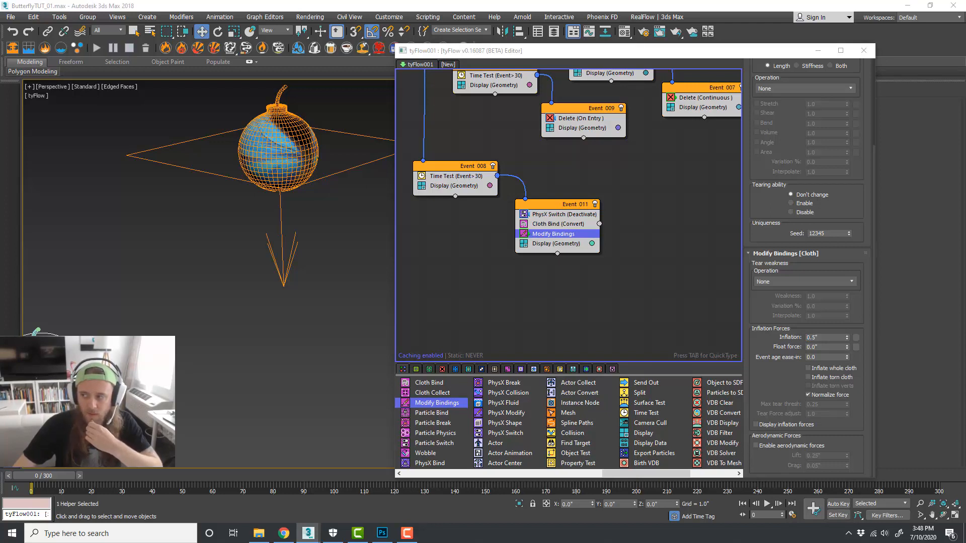
click(823, 337)
key(BackSpace)
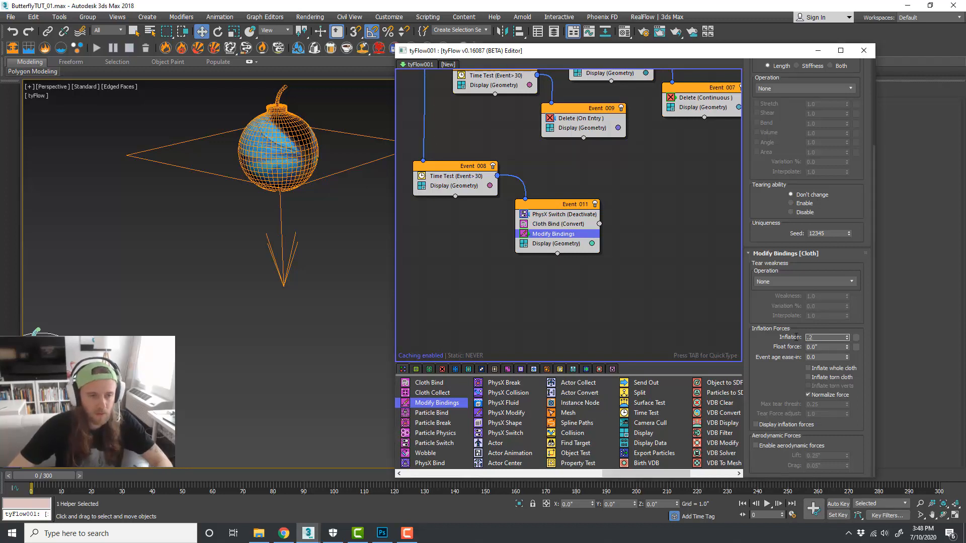
key(Tab)
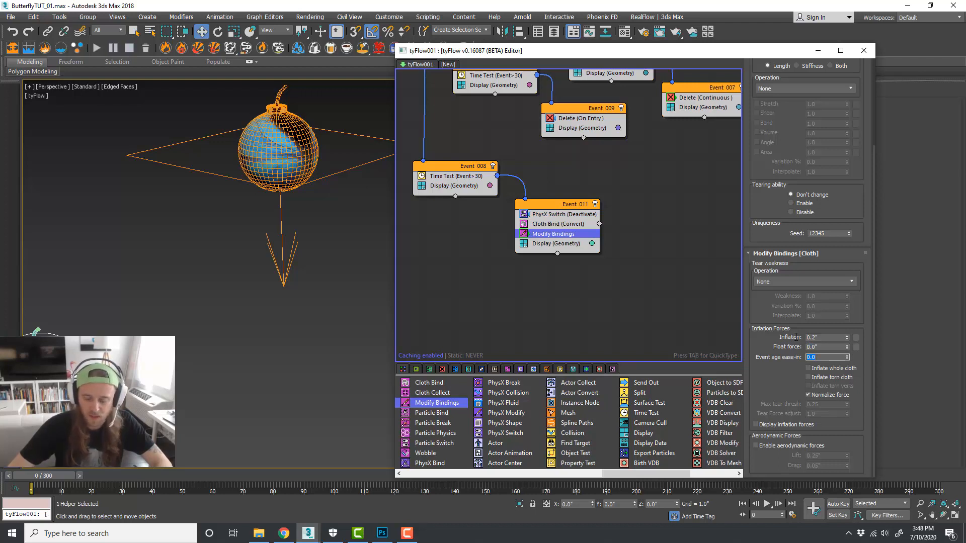
Step: Set the inflation's Event age ease-in to 0.1 and enable Inflate whole cloth
text(.1)
key(Return)
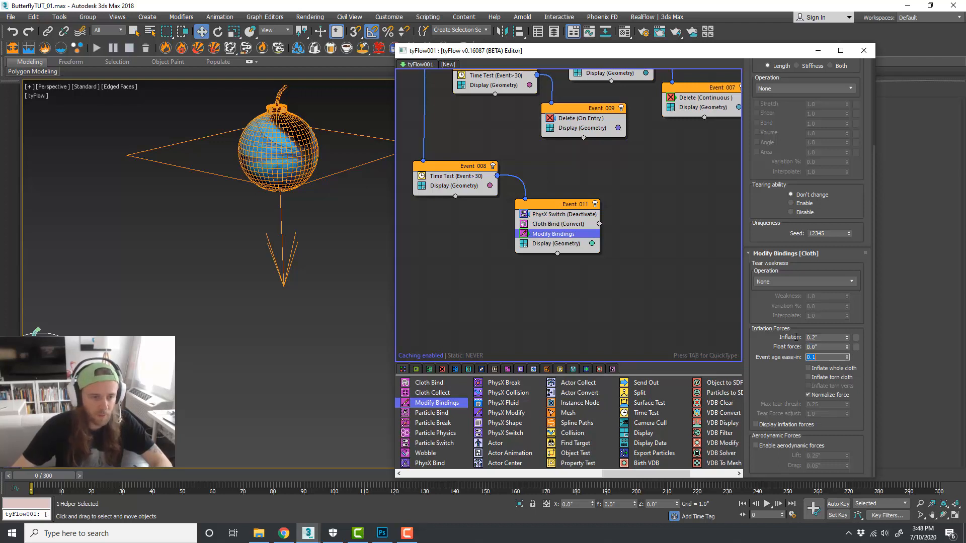
click(808, 368)
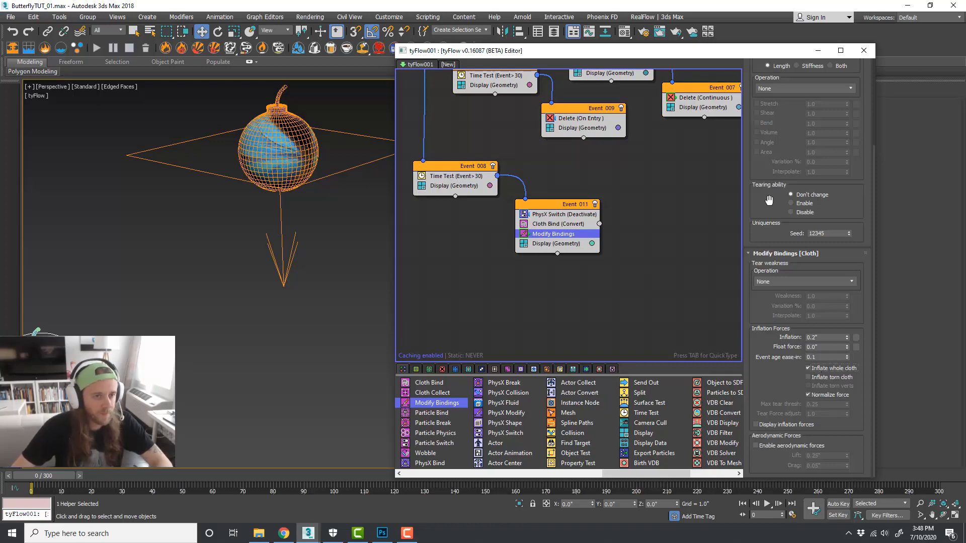
Step: Scrub the timeline past frame 30 to preview the bomb body inflating as cloth
scroll(768, 201, up, 3)
scroll(502, 276, down, 1)
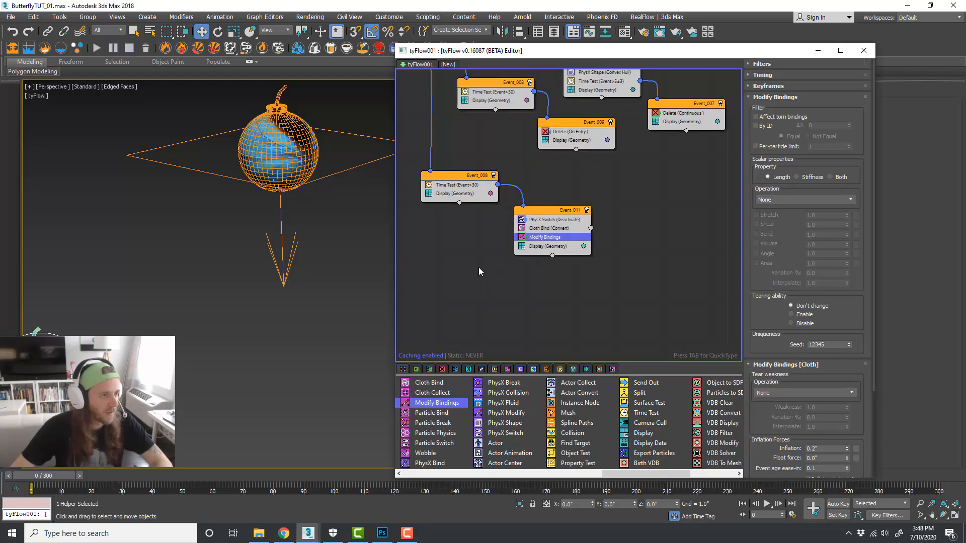
middle_drag(478, 267, 502, 273)
click(502, 272)
drag(53, 477, 147, 483)
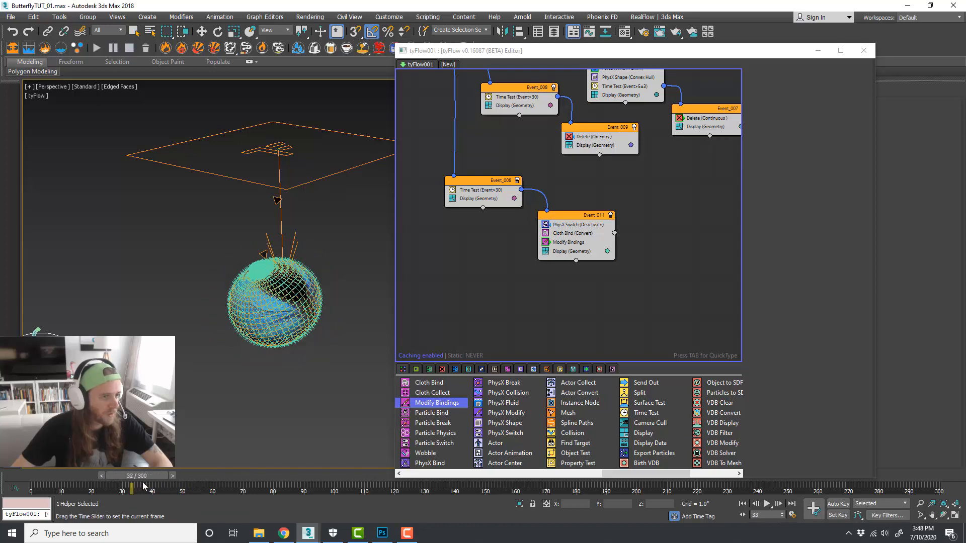
Step: Disable the Display operators in the bomb's Time Test event and in Event_011, and rewind the timeline
click(461, 204)
click(546, 251)
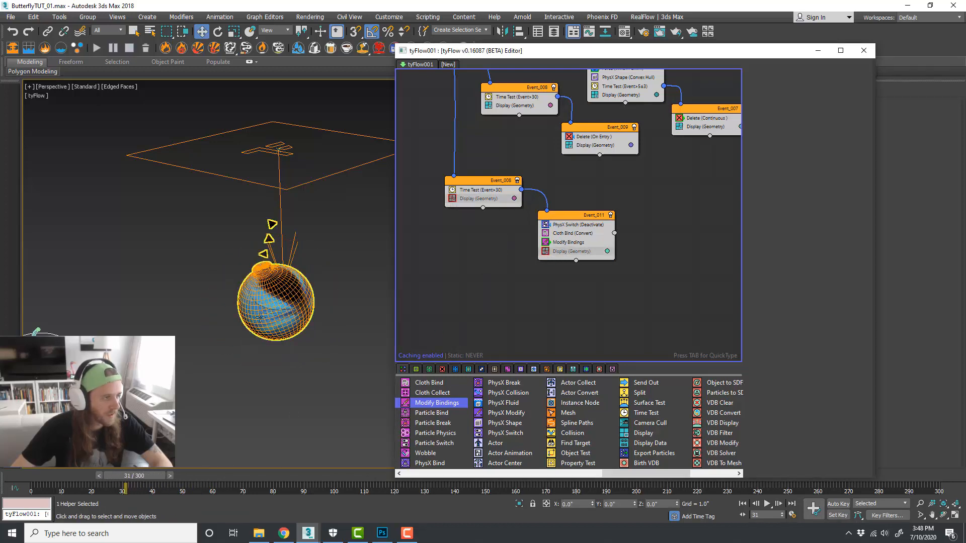
scroll(322, 342, up, 3)
drag(155, 473, 41, 483)
Step: Re-enable the Display operator in the bomb's Time Test event and return the timeline to frame 0
click(452, 198)
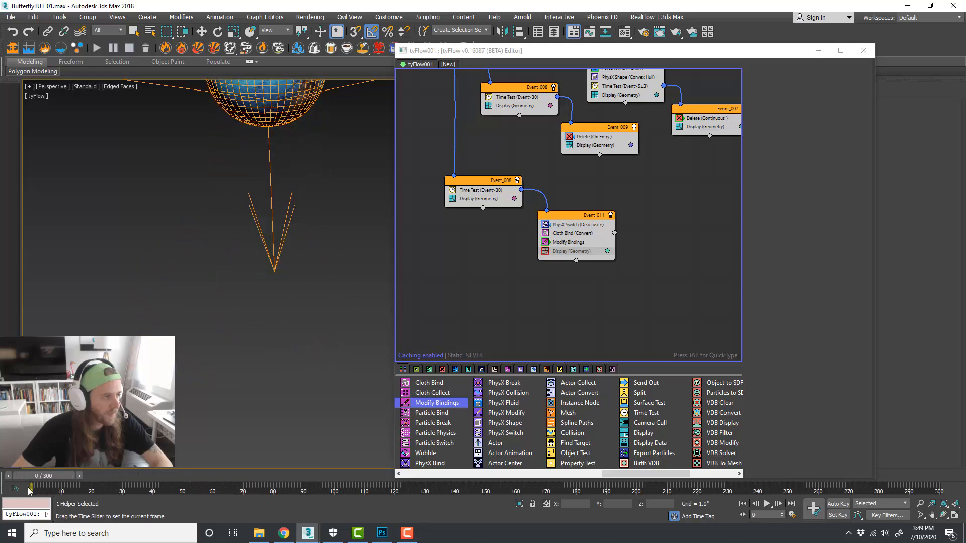
key(w)
middle_drag(251, 292, 262, 370)
drag(56, 478, 7, 484)
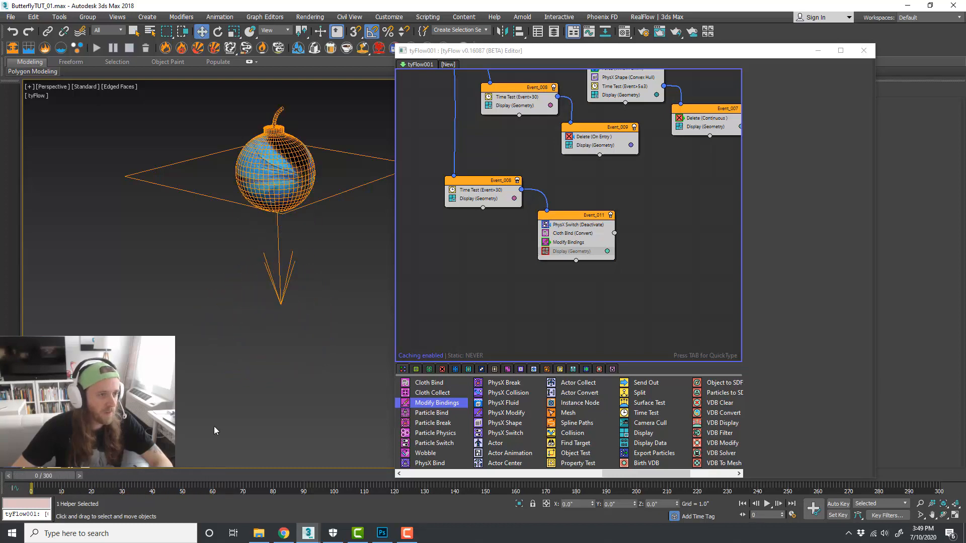
Step: Add a Time Test below Modify Bindings in Event_011 and set its test type to Particle Age
middle_drag(645, 266, 626, 256)
scroll(640, 390, down, 2)
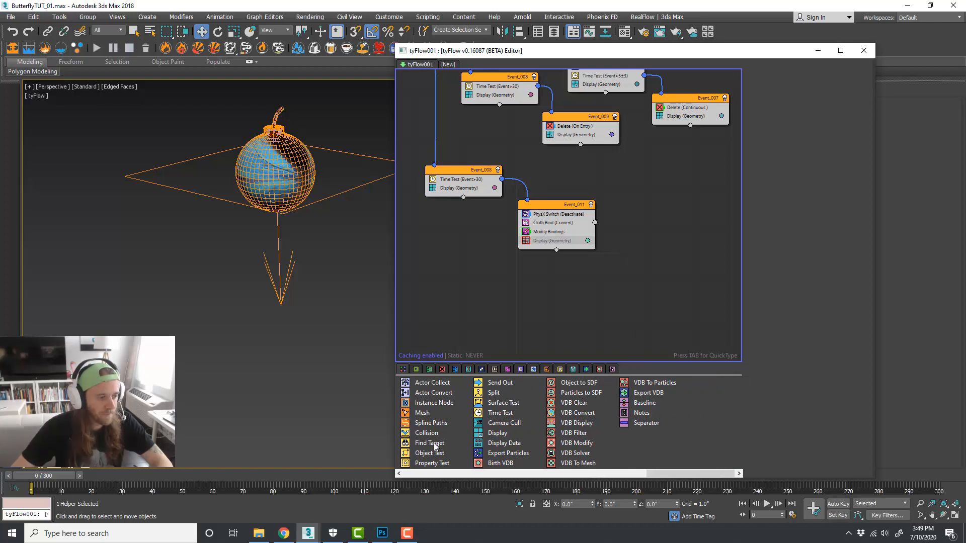
drag(493, 418, 589, 241)
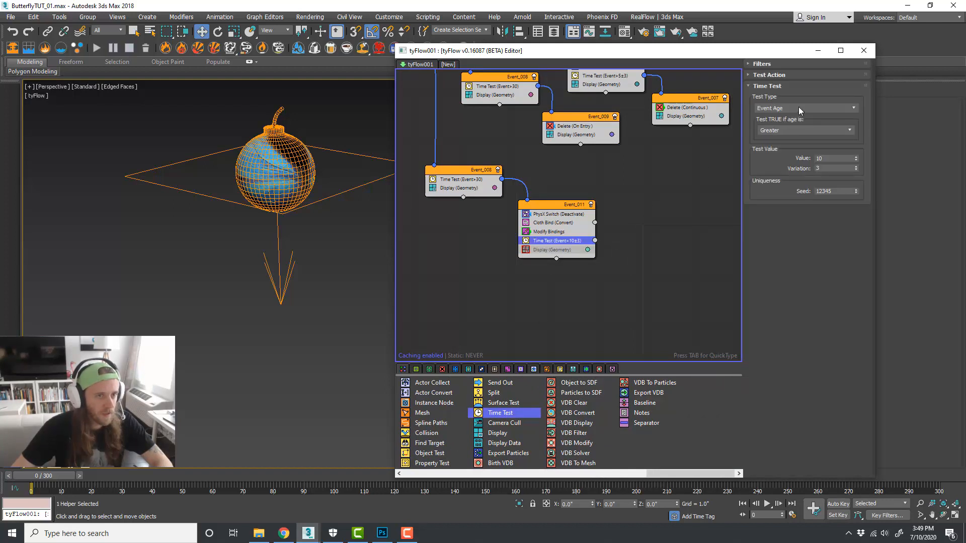
click(798, 107)
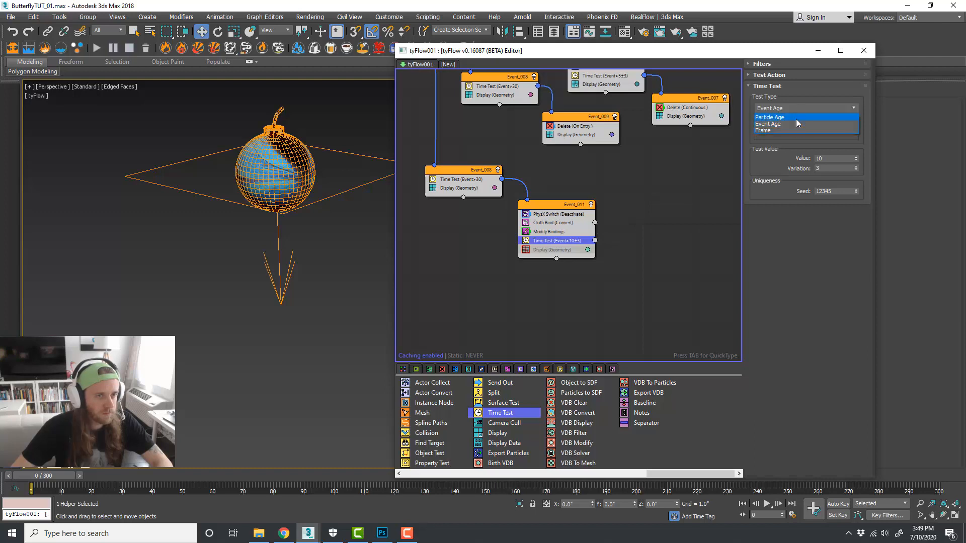
click(797, 118)
Step: Set the Particle Age Time Test's value to 50 and its variation to 0
scroll(638, 227, up, 1)
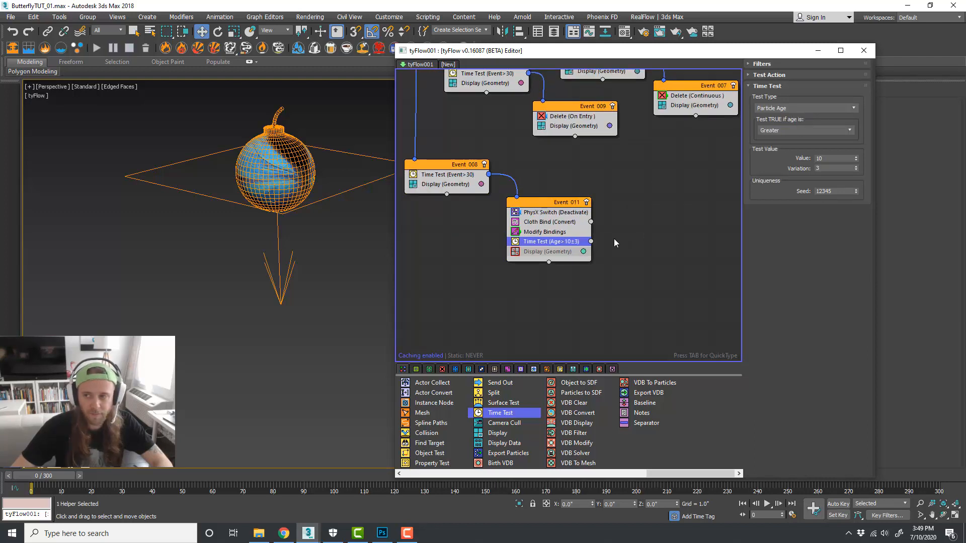
middle_drag(636, 223, 672, 257)
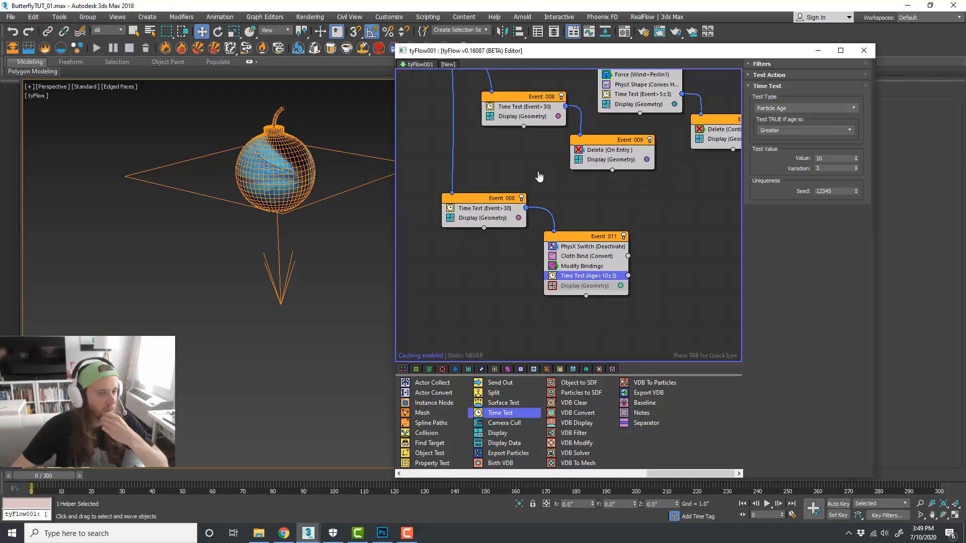
mouse_move(538, 177)
middle_down()
mouse_move(550, 242)
mouse_move(532, 180)
middle_up()
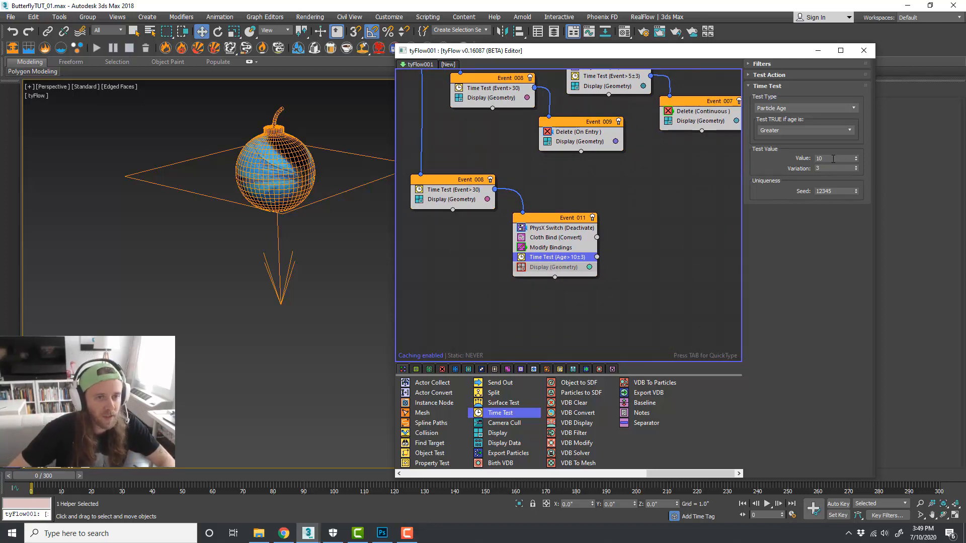
drag(833, 159, 789, 158)
key(Tab)
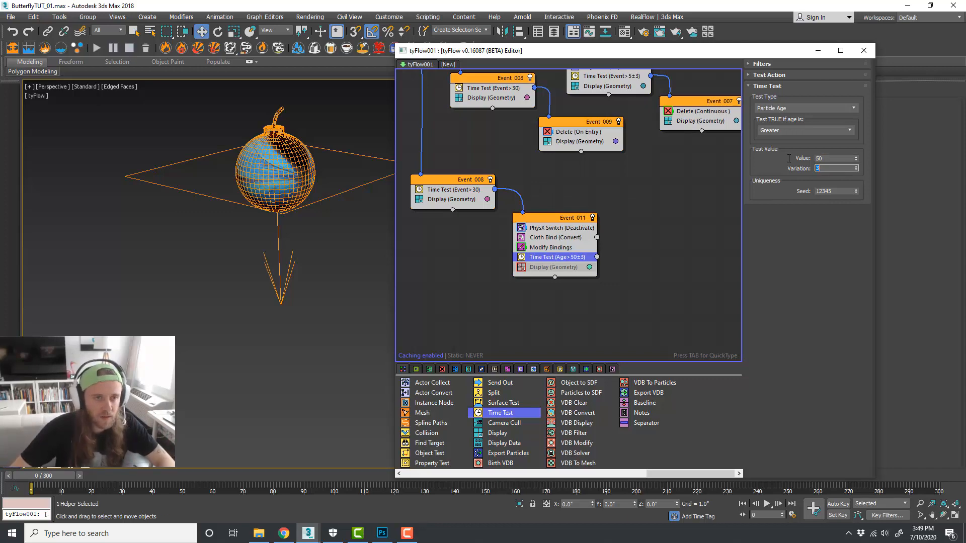
text(0)
key(Tab)
Step: Create a new event with a Delete operator and connect Event_011's Particle Age Time Test output to it
middle_drag(641, 215, 618, 216)
scroll(579, 413, up, 5)
scroll(578, 412, down, 3)
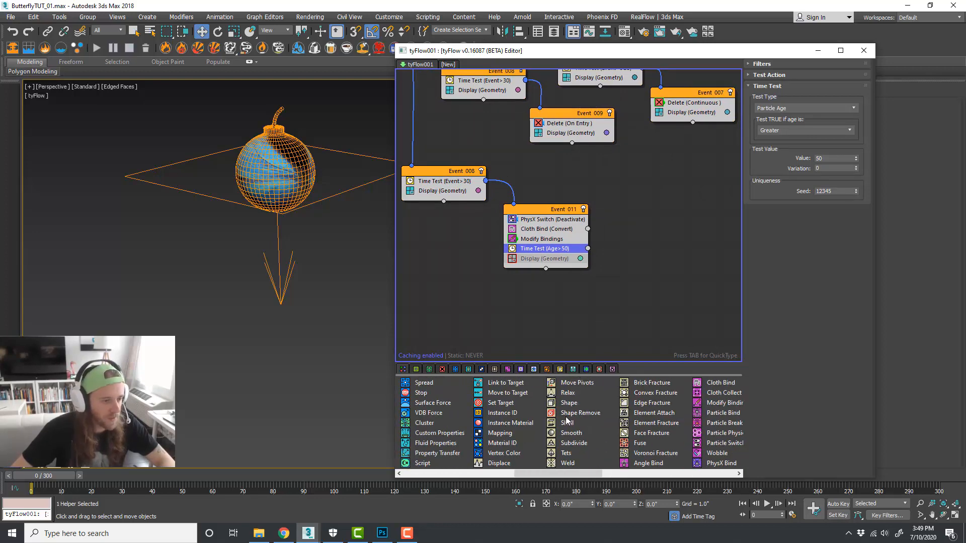
scroll(567, 421, up, 3)
scroll(567, 420, up, 2)
drag(506, 453, 624, 286)
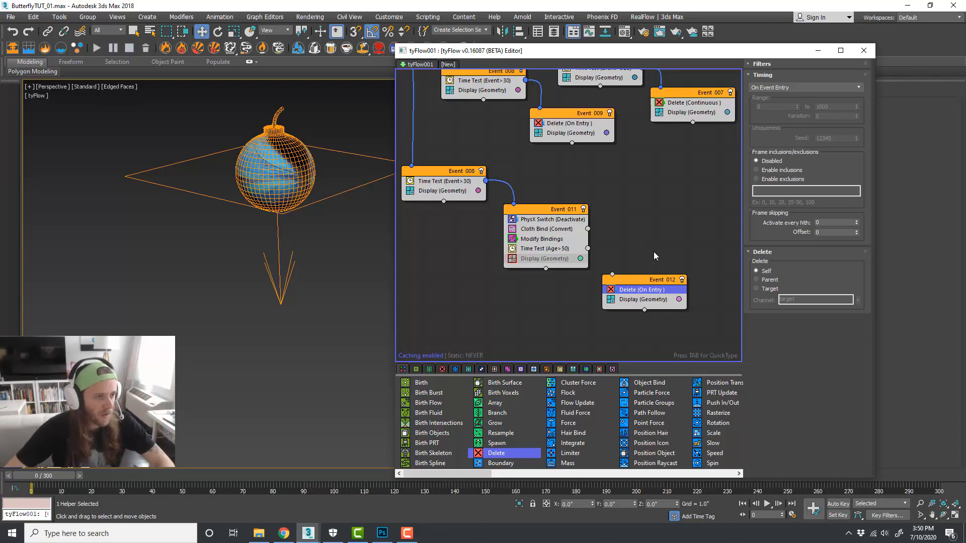
middle_drag(653, 256, 646, 249)
click(608, 251)
drag(581, 241, 631, 277)
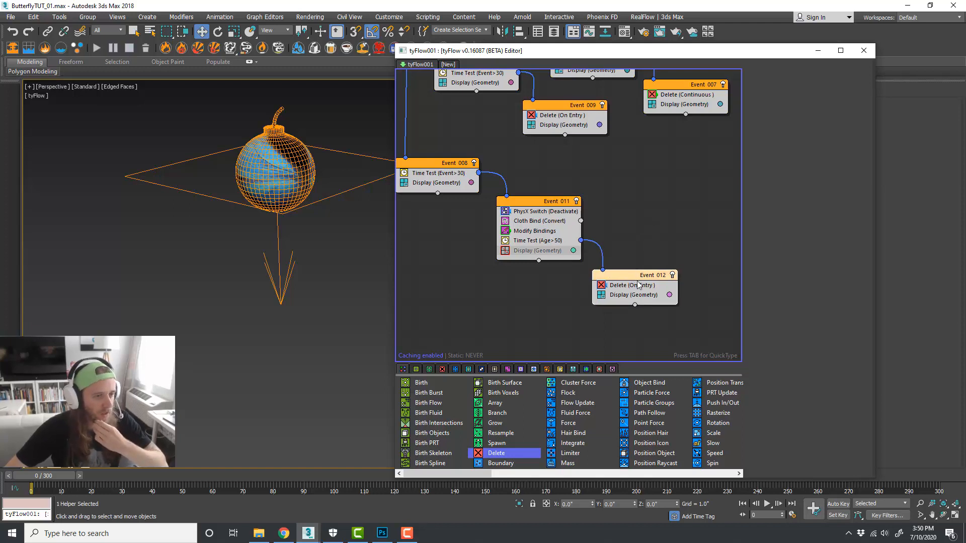
click(652, 216)
scroll(652, 216, down, 1)
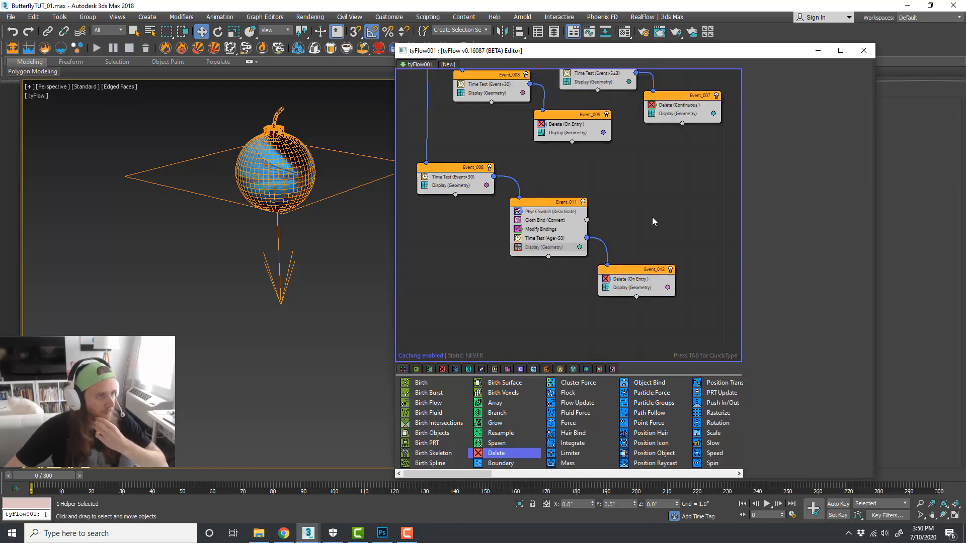
Step: Play the simulation to check when the bomb gets deleted, and rewind to frame 0
drag(58, 481, 150, 483)
drag(58, 478, 21, 495)
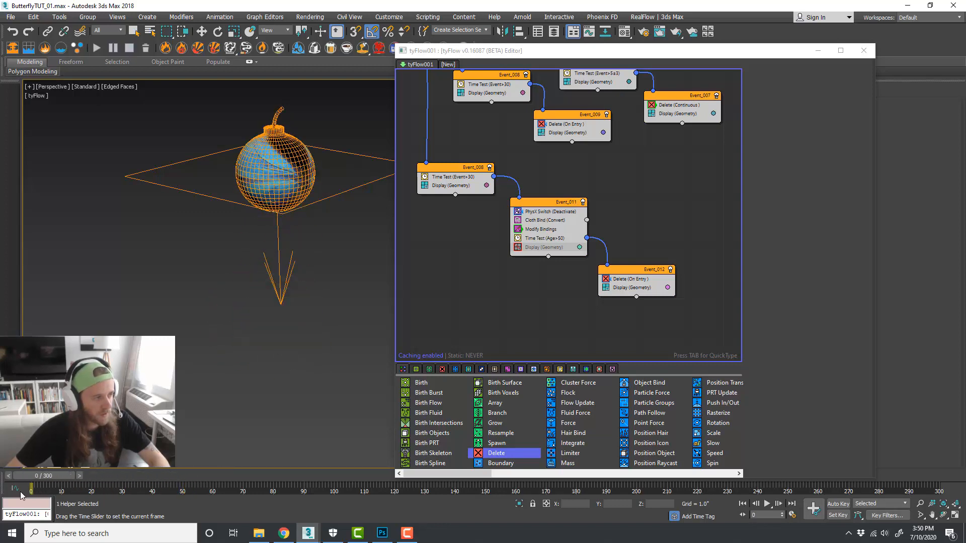
key(w)
click(766, 503)
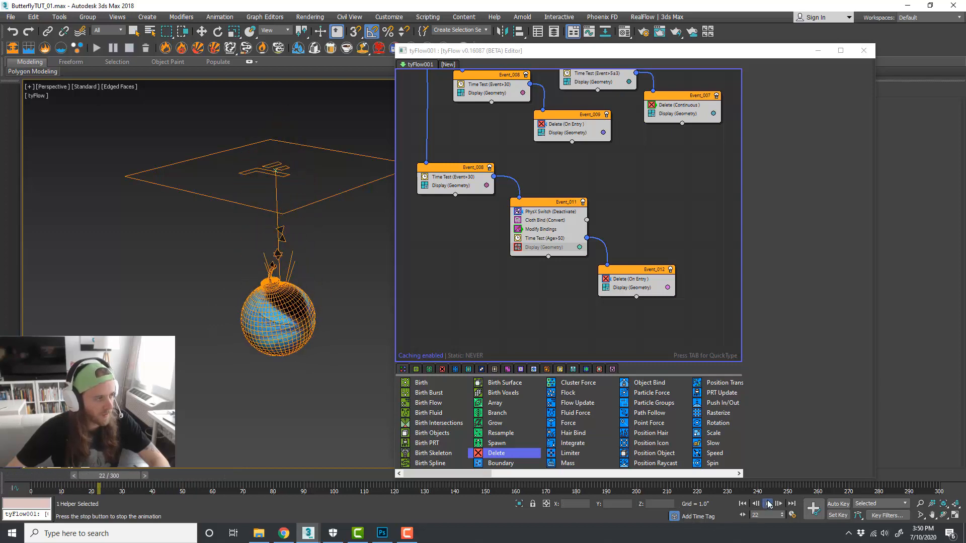
click(768, 503)
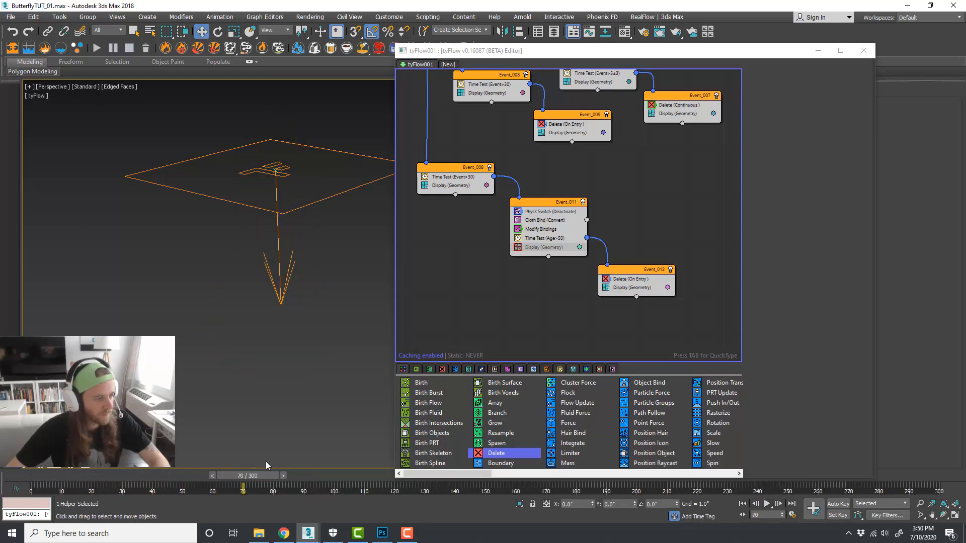
drag(258, 481, 45, 481)
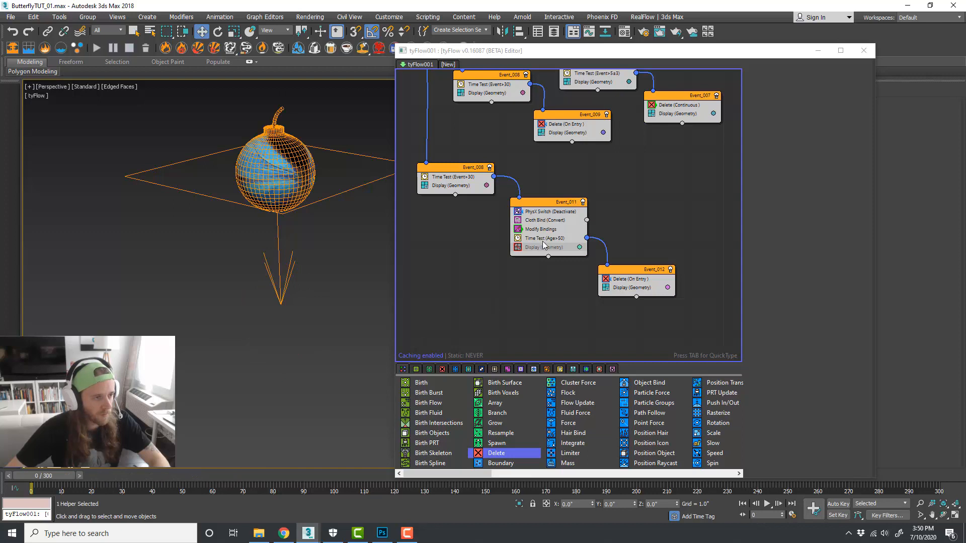
Step: Set the value of Event_011's Particle Age Time Test to 55 and play back the simulation
click(543, 239)
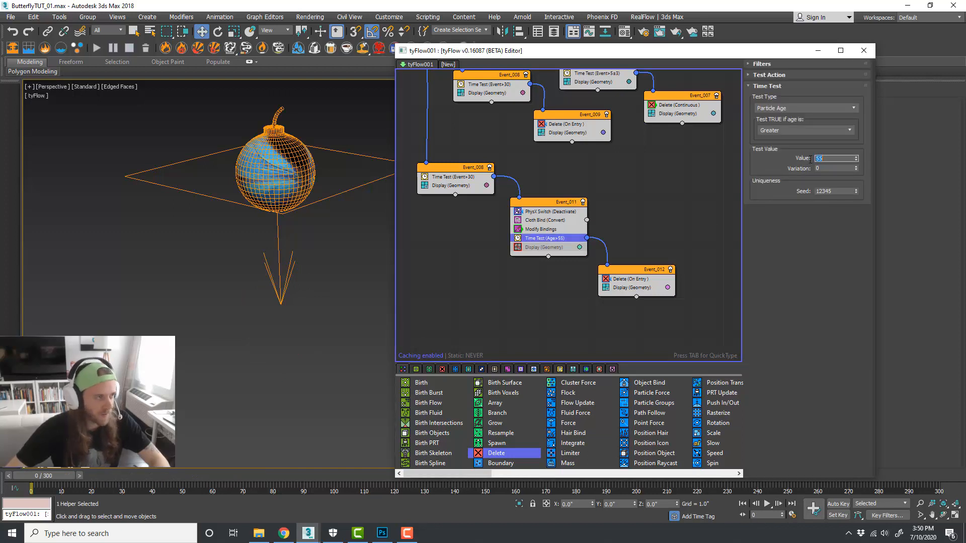
drag(54, 477, 125, 476)
key(w)
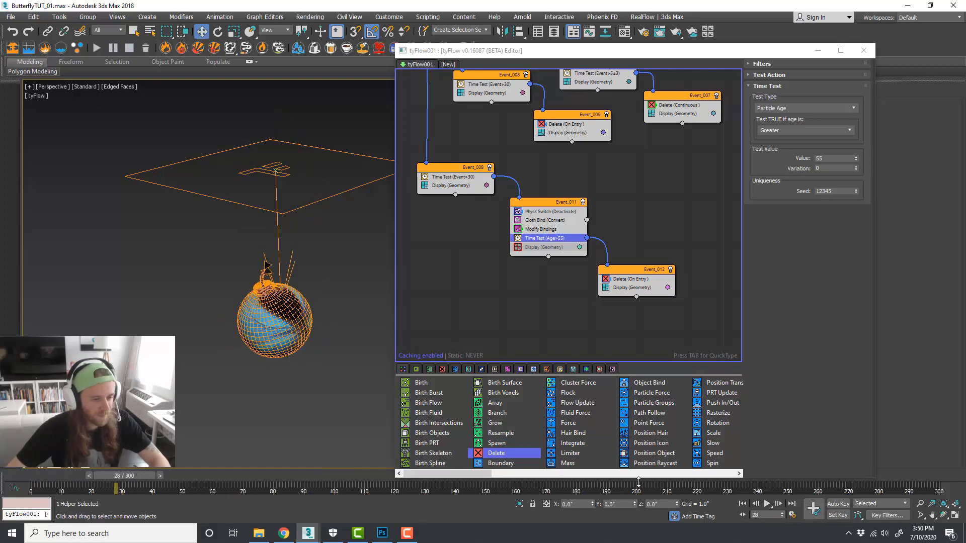
click(765, 504)
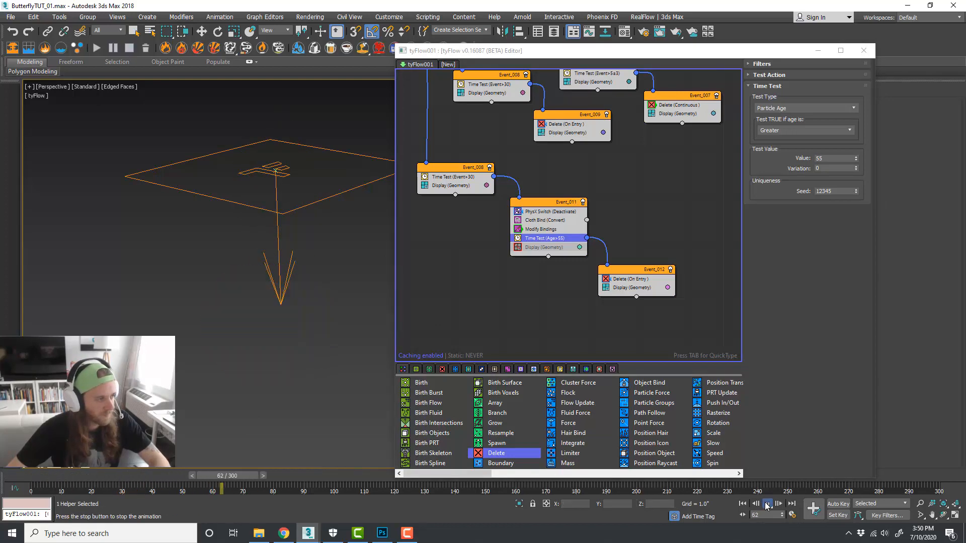
Step: Set the value of Event_011's Particle Age Time Test to 60, play the simulation from frame 0, and rewind
click(766, 503)
drag(834, 157, 805, 158)
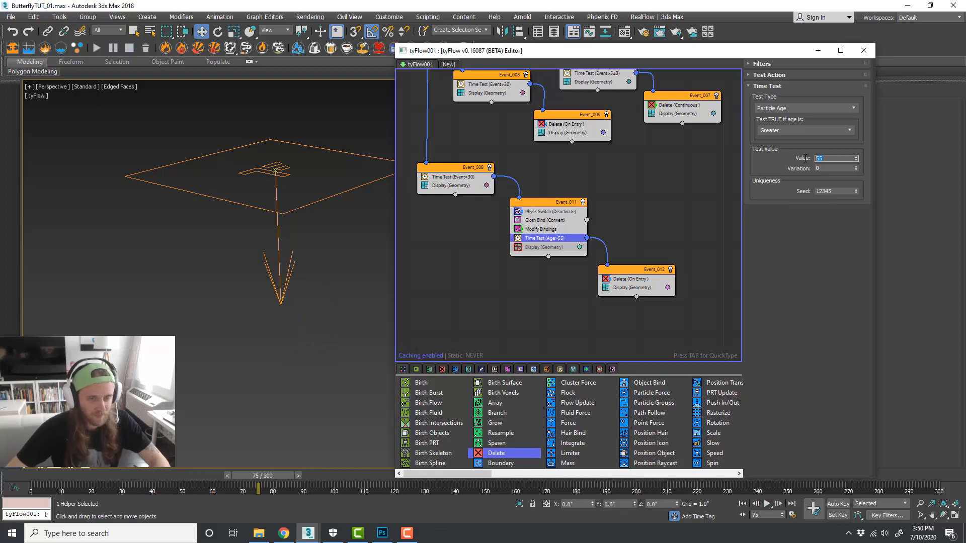
text(60)
key(Return)
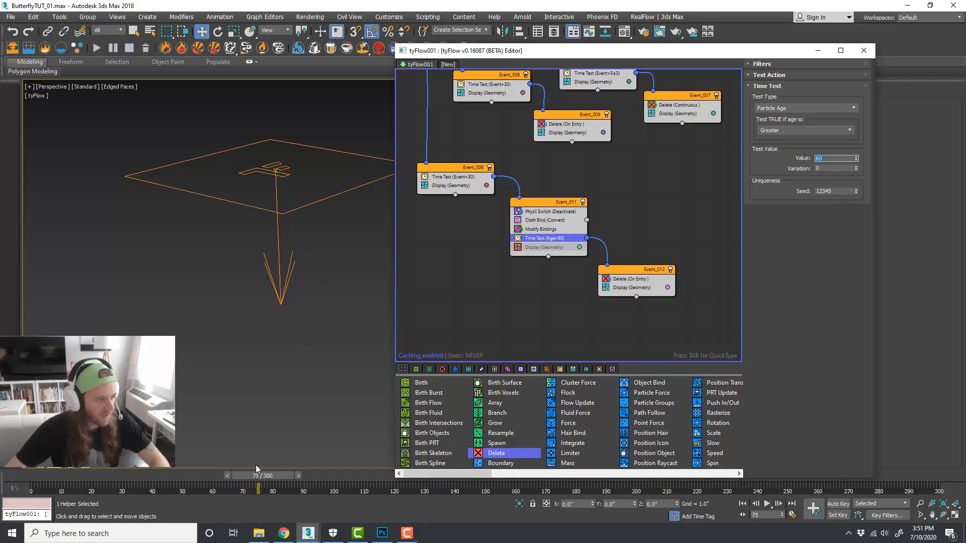
drag(263, 476, 45, 475)
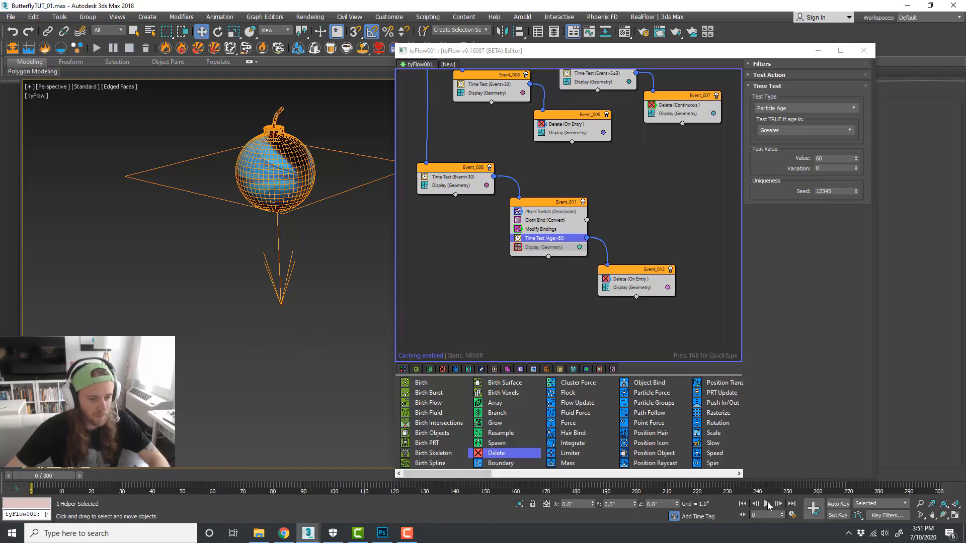
click(767, 503)
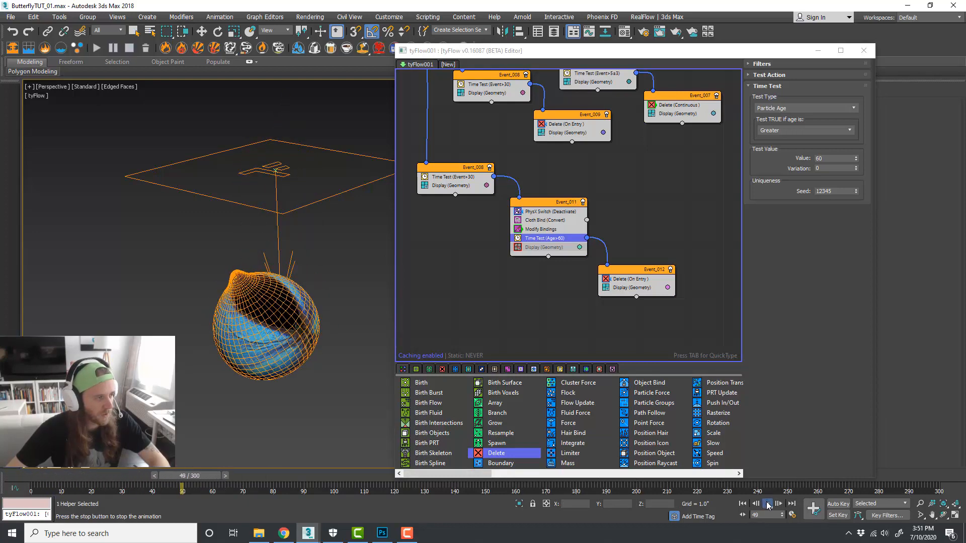
click(767, 503)
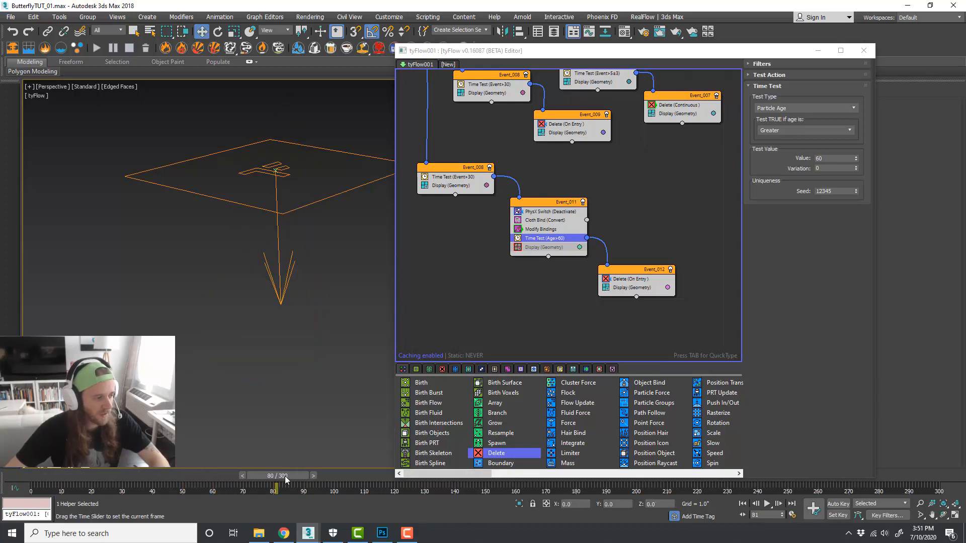
drag(285, 475, 42, 475)
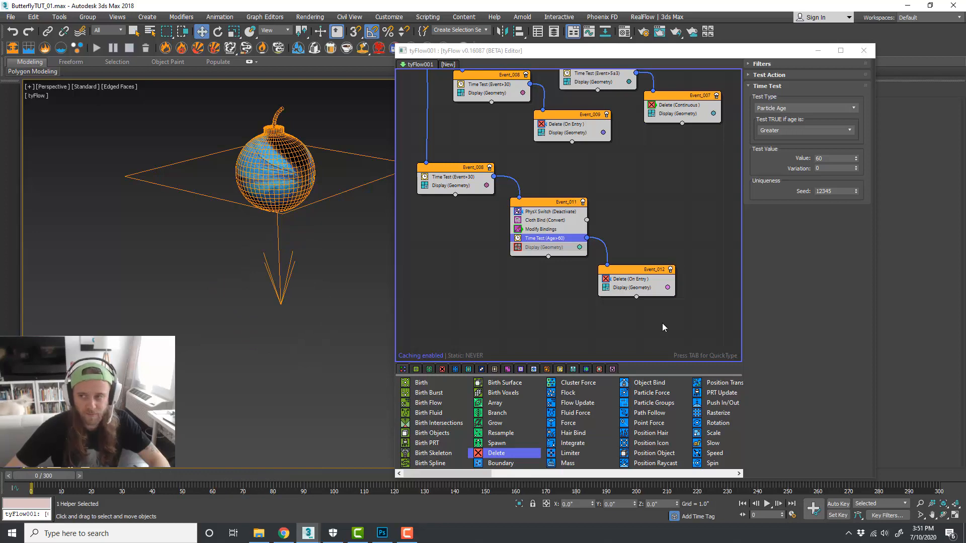
Step: Add a Collision operator to Event_011 between Modify Bindings and the Time Test
click(603, 328)
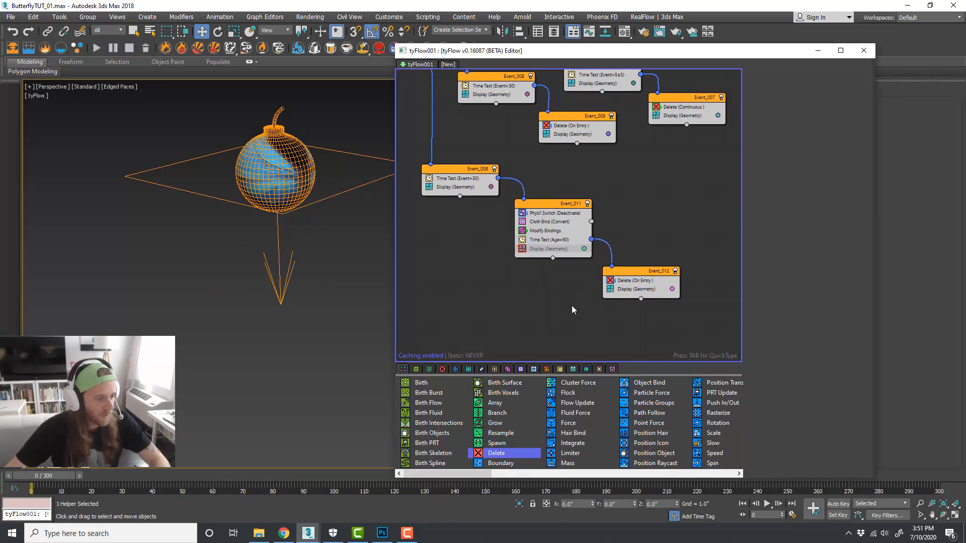
scroll(551, 390, down, 5)
scroll(550, 390, down, 5)
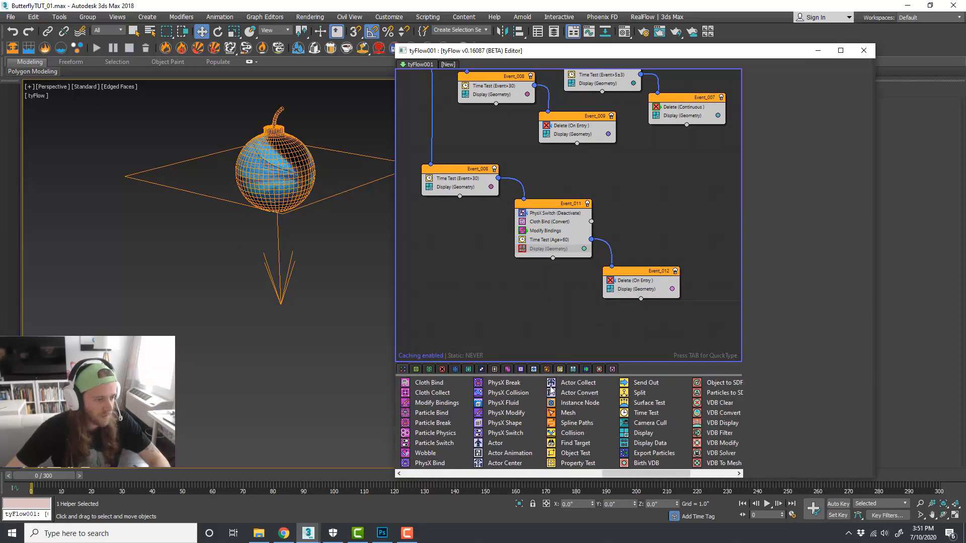
drag(578, 433, 573, 349)
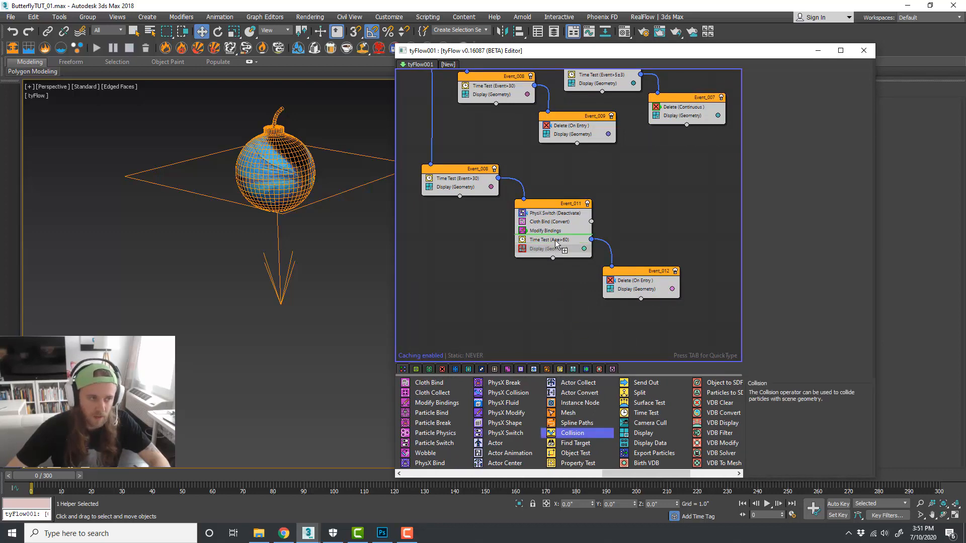
drag(555, 243, 555, 243)
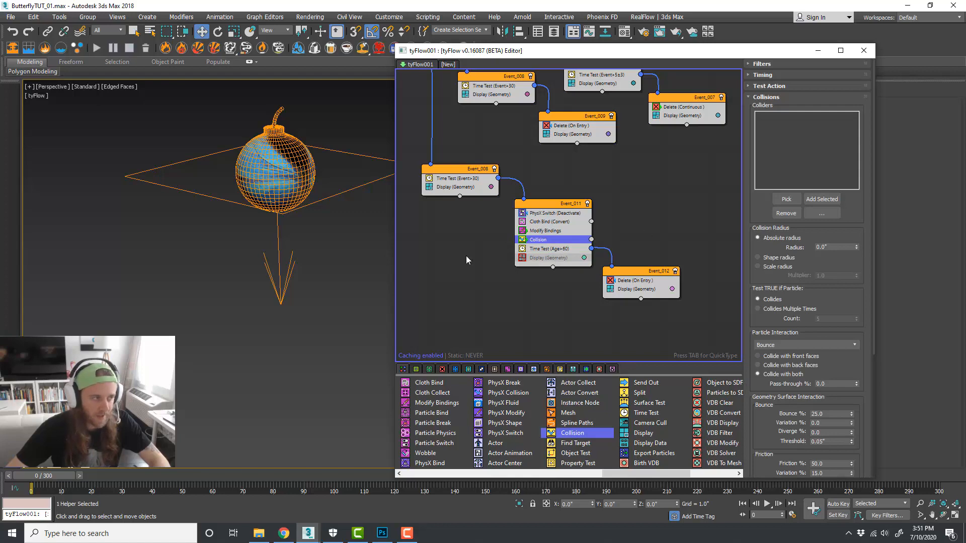
Step: Create a Deflector space warp on the ground beneath the bomb, about 112 inches wide and 116 inches long
scroll(258, 297, down, 5)
click(863, 50)
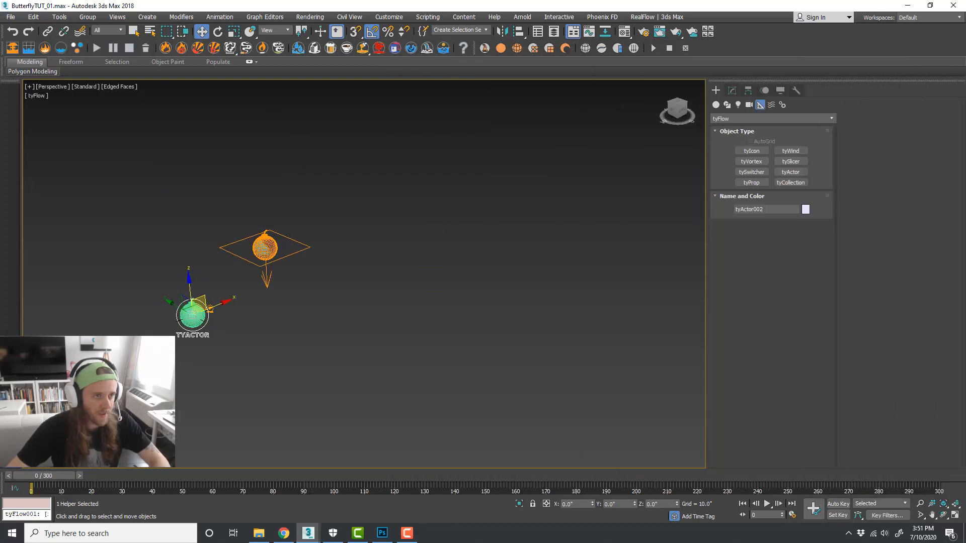
click(772, 105)
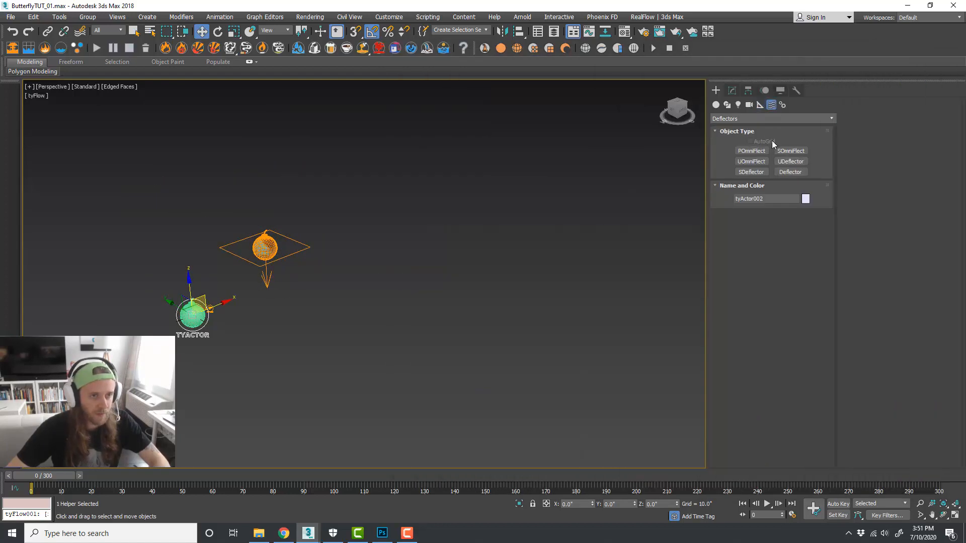
click(769, 118)
click(792, 113)
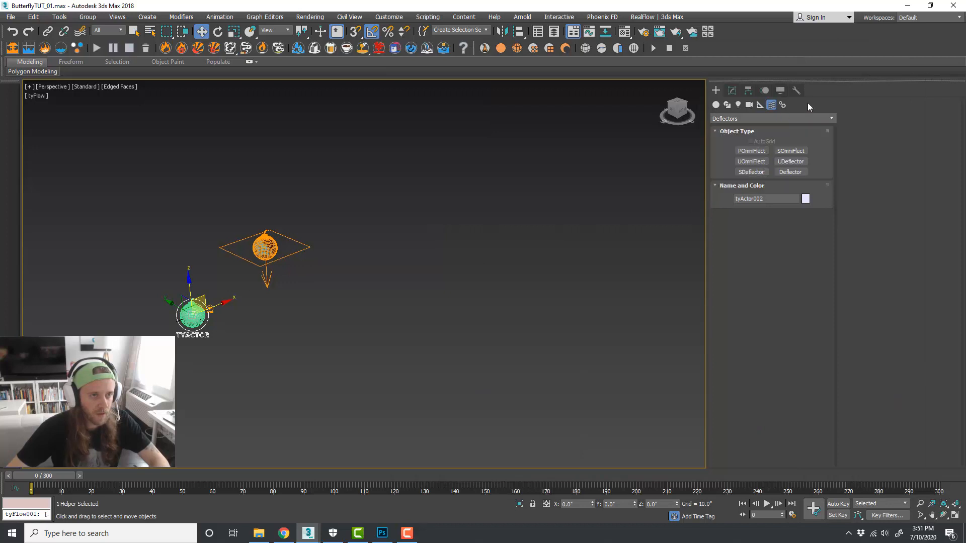
click(753, 121)
click(755, 138)
click(790, 172)
alt+middle_drag(393, 293, 386, 342)
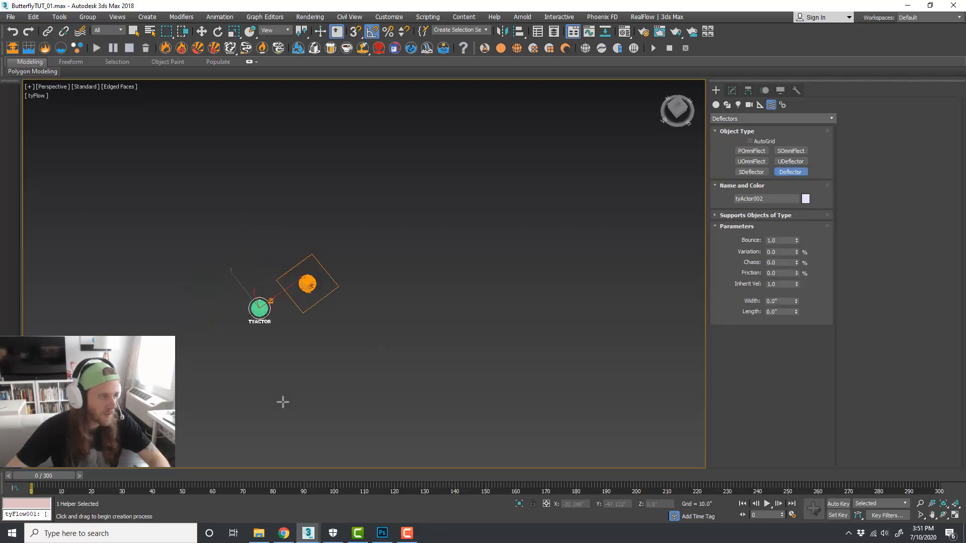
drag(283, 401, 318, 133)
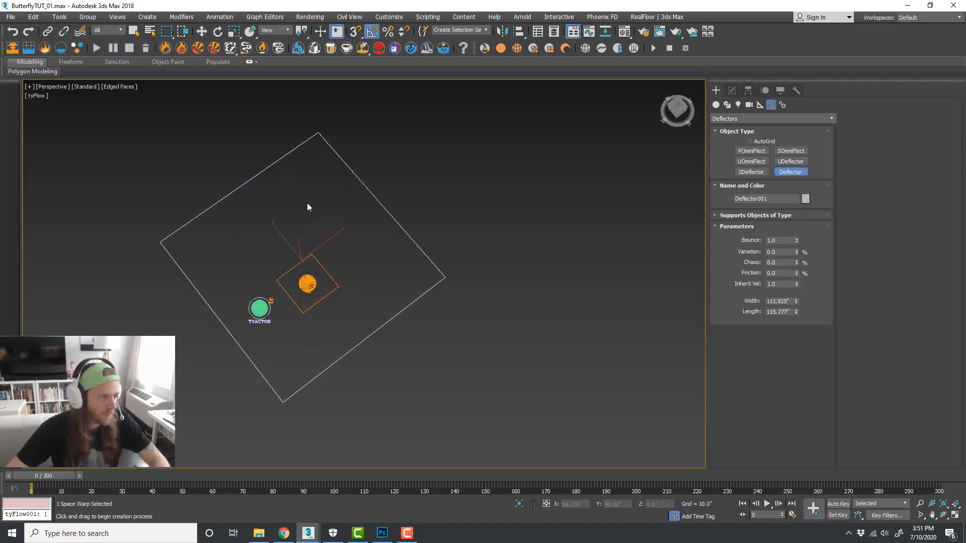
Step: Add the new deflector to the colliders of Event_011's Collision operator
key(w)
scroll(317, 252, up, 4)
alt+middle_drag(311, 228, 352, 308)
scroll(338, 269, up, 3)
scroll(347, 257, down, 3)
scroll(364, 261, up, 3)
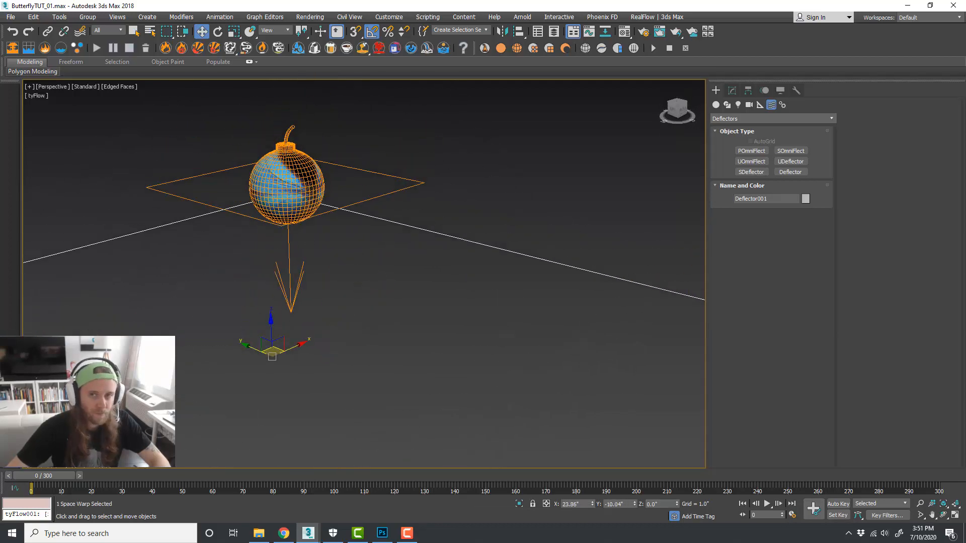
drag(965, 98, 470, 64)
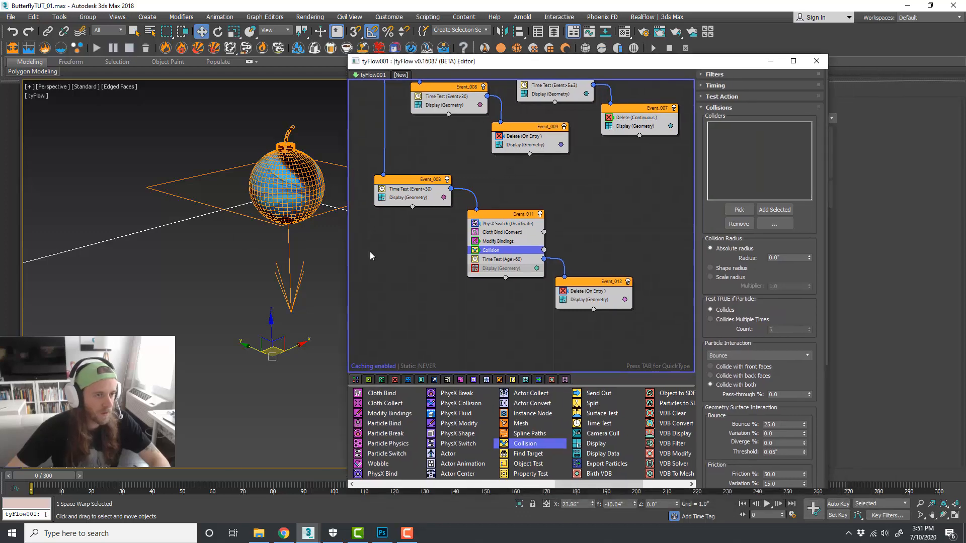
click(769, 211)
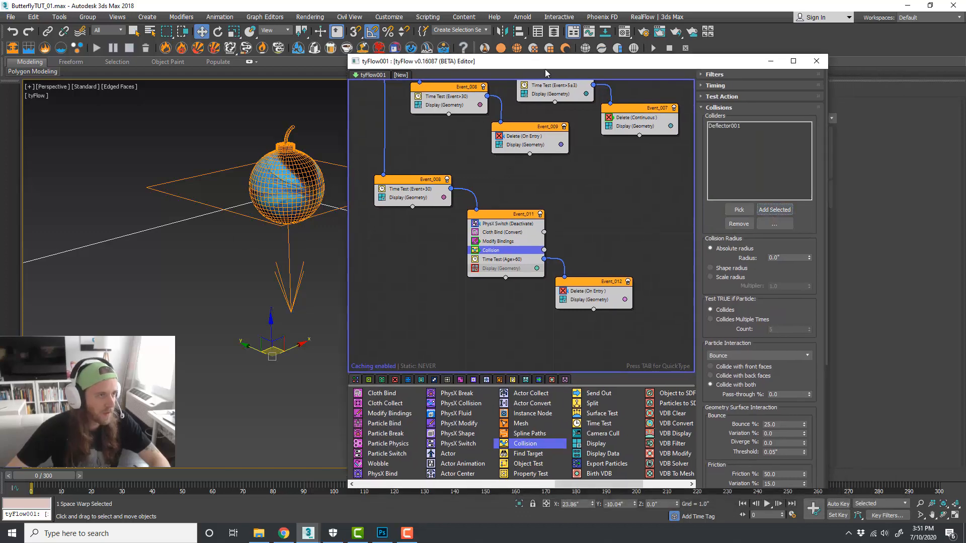
Step: Enlarge the rectangular tyIcon around the bomb to a length of about 40 inches and increase its width
drag(545, 73, 965, 73)
alt+middle_drag(428, 282, 341, 306)
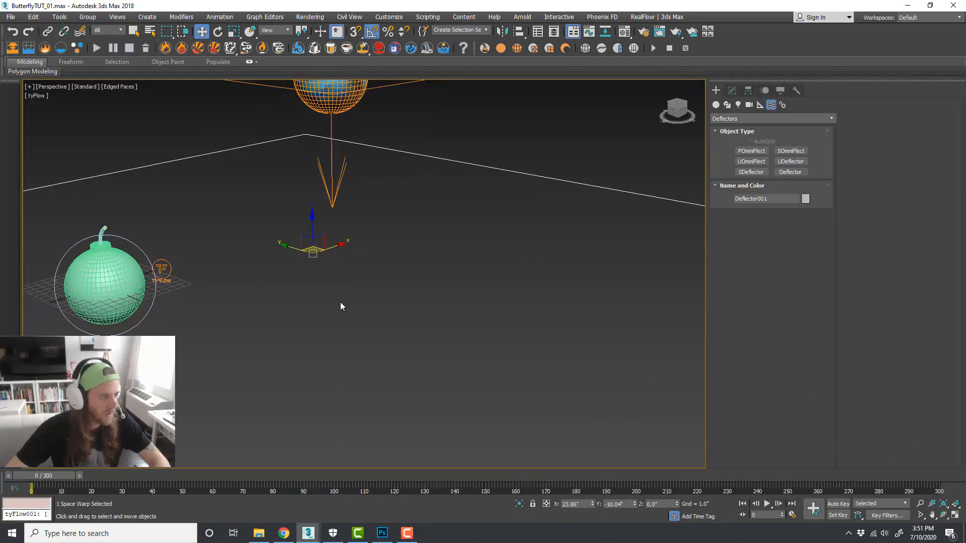
drag(71, 471, 45, 466)
scroll(243, 338, down, 3)
middle_drag(261, 343, 332, 294)
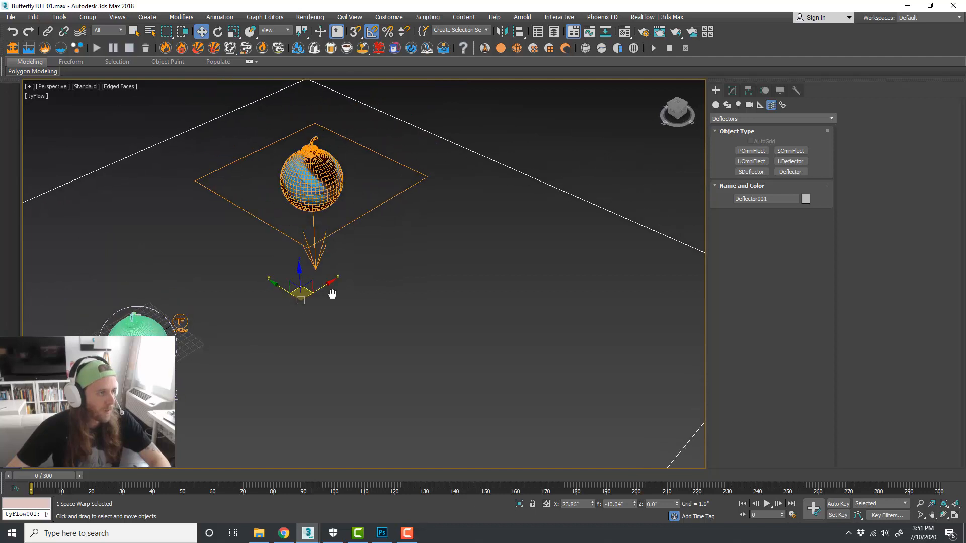
click(353, 219)
click(732, 91)
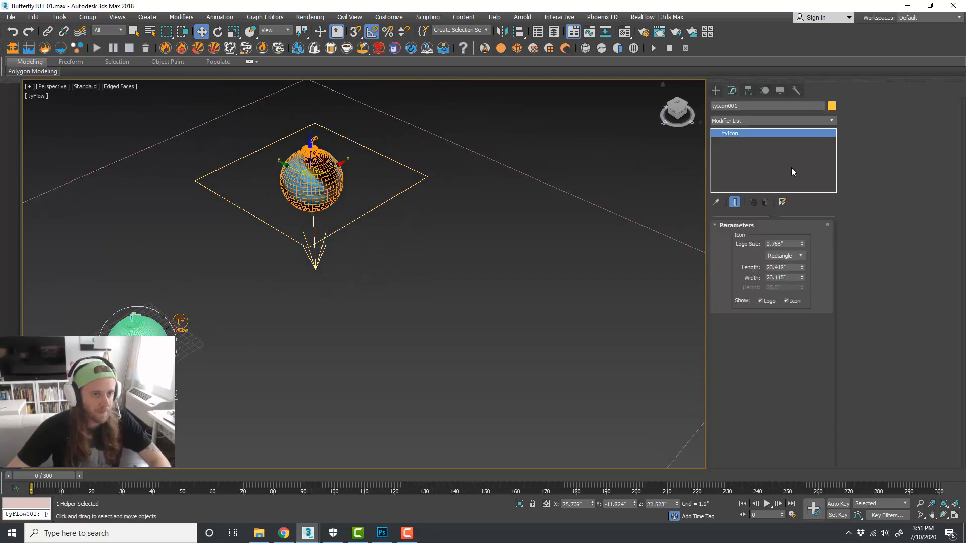
drag(802, 271, 795, 184)
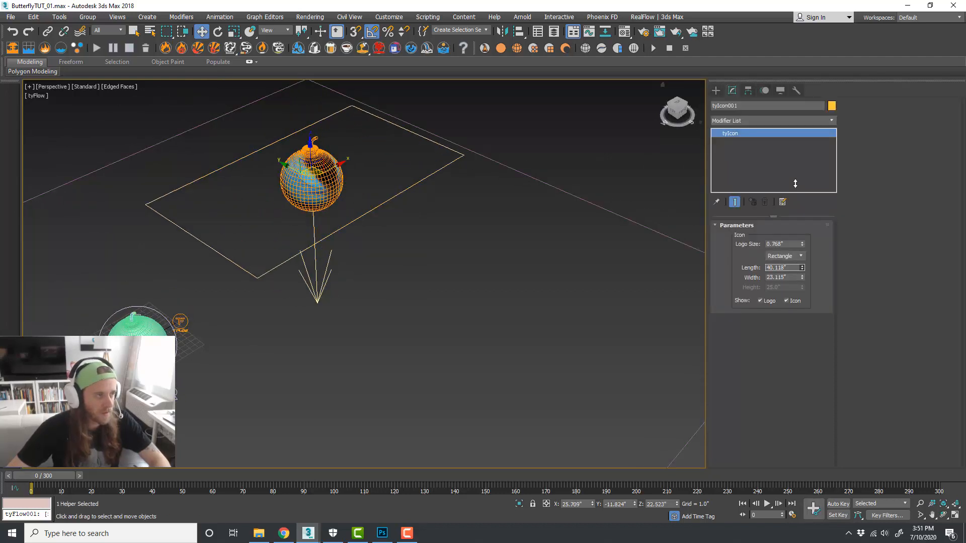
drag(802, 274, 793, 198)
middle_drag(470, 300, 477, 292)
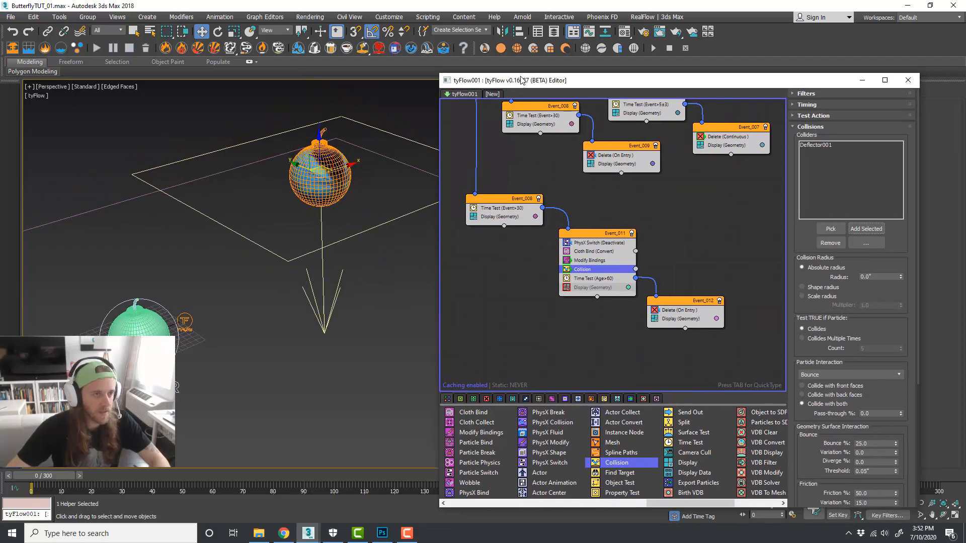
Step: Set Event_003's Birth operator to end at frame 30 with a total of 5 particles
drag(537, 101, 518, 58)
click(497, 246)
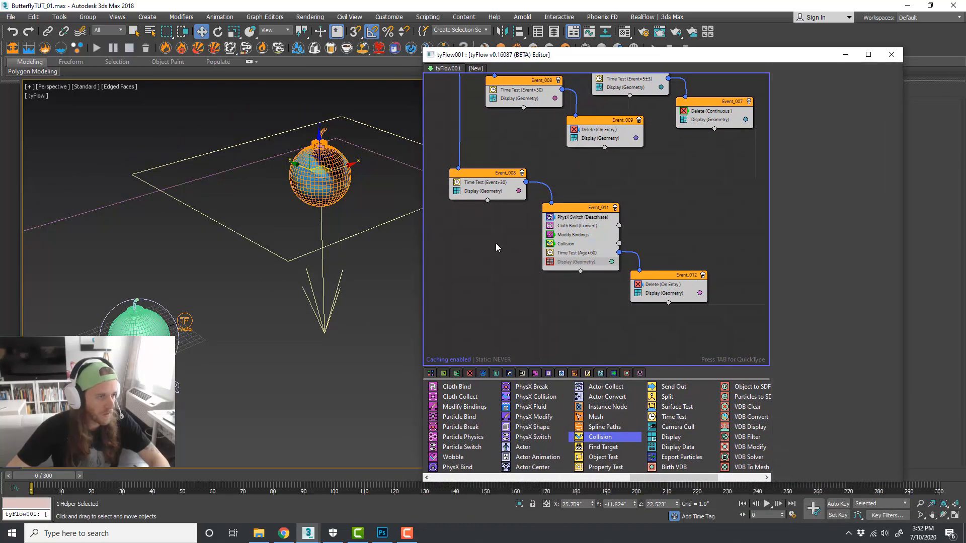
middle_drag(497, 246, 505, 248)
middle_drag(380, 281, 352, 280)
middle_drag(595, 295, 612, 301)
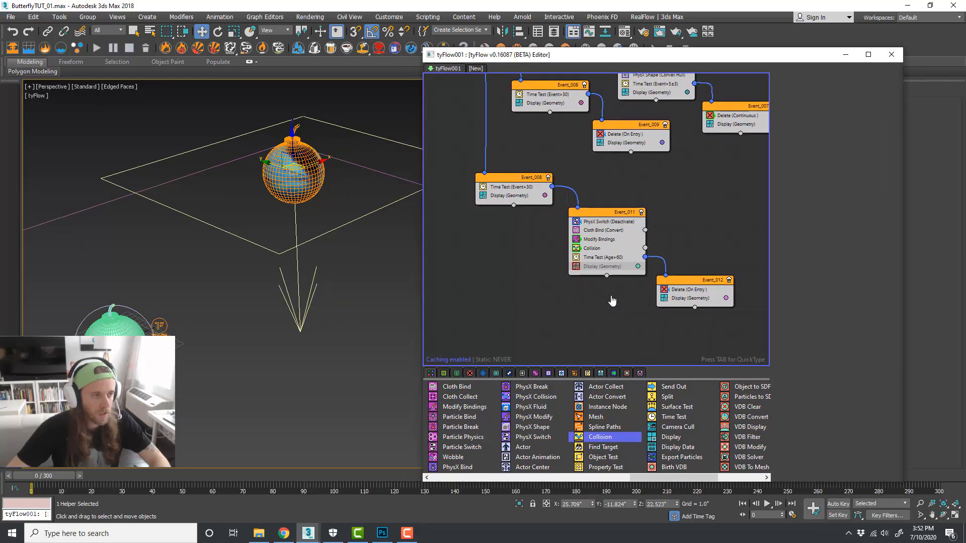
middle_drag(541, 146, 618, 233)
click(523, 156)
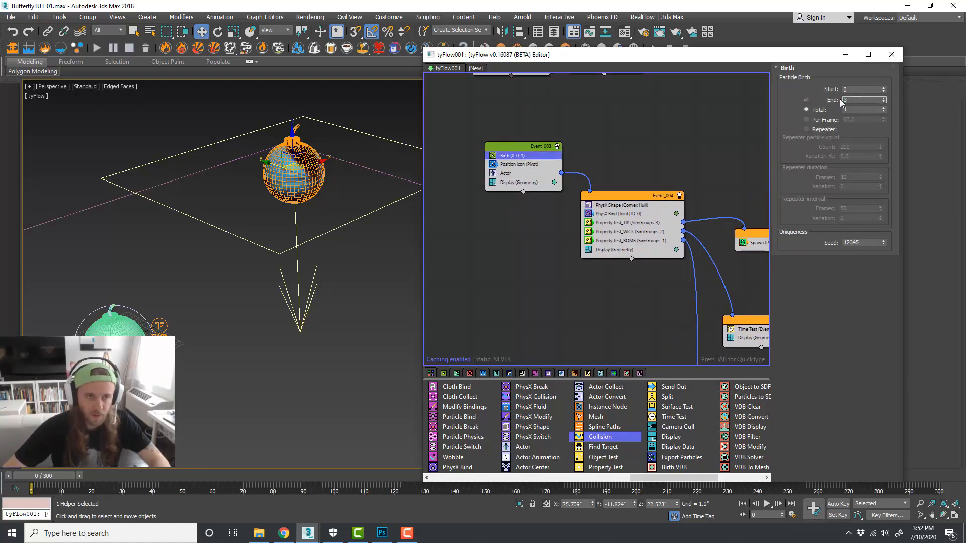
text(30)
key(Tab)
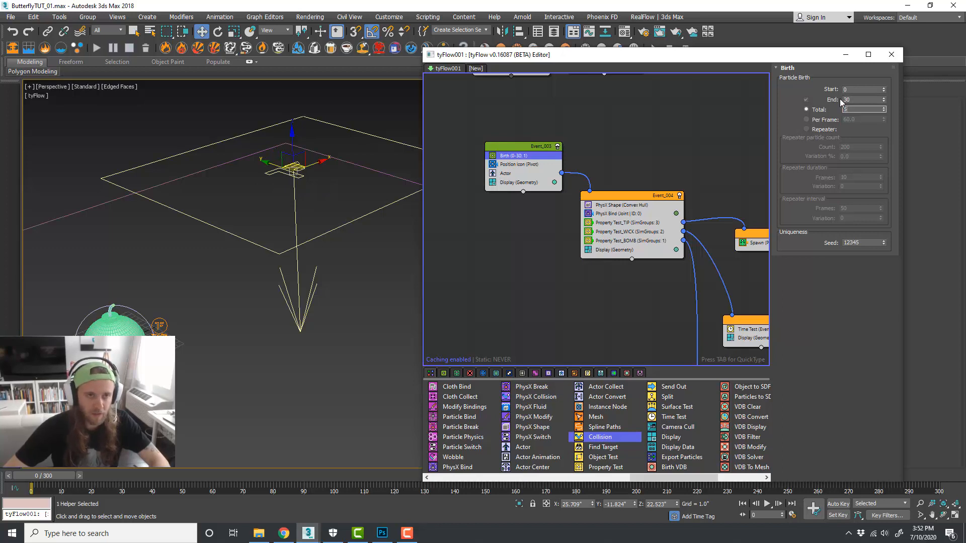
text(5)
key(Tab)
middle_drag(528, 233, 519, 209)
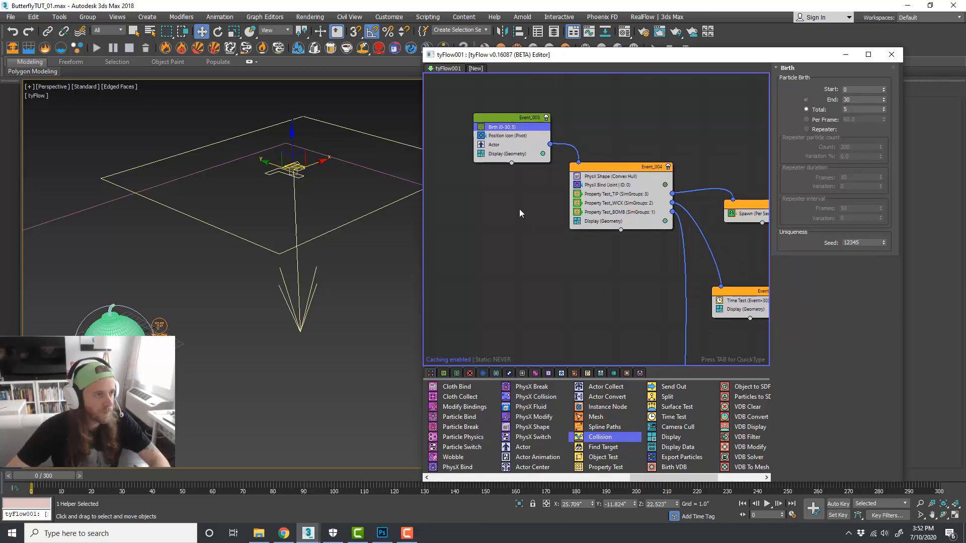
click(519, 210)
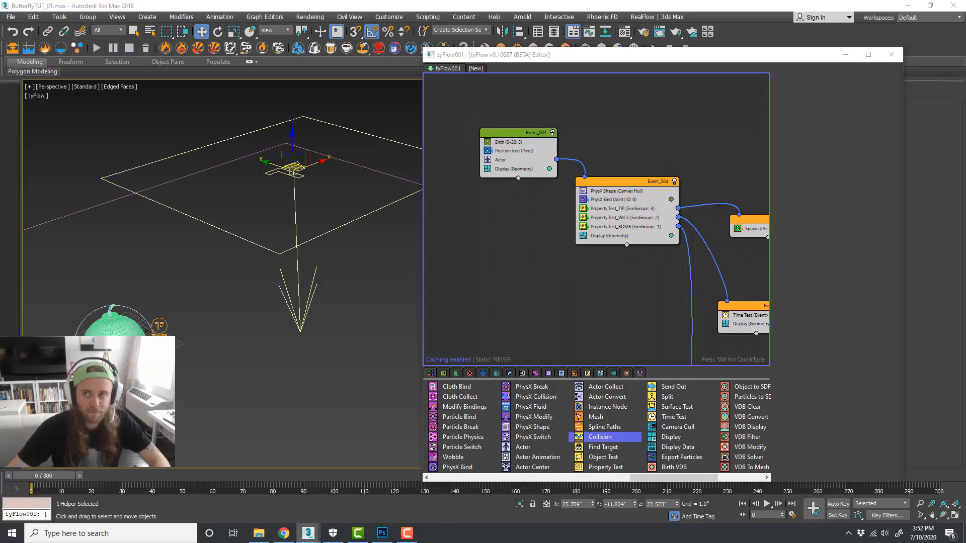
middle_drag(584, 308, 590, 298)
scroll(580, 417, down, 2)
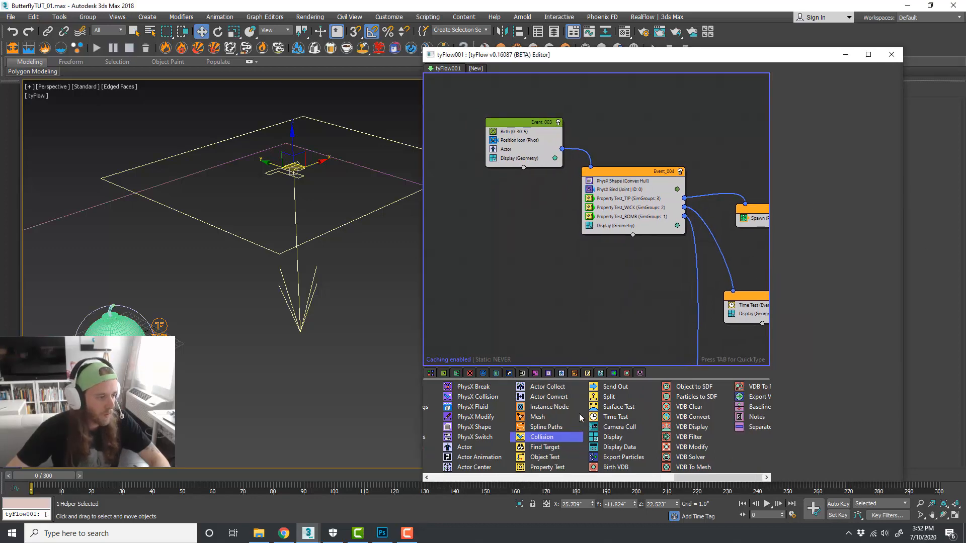
scroll(577, 417, up, 13)
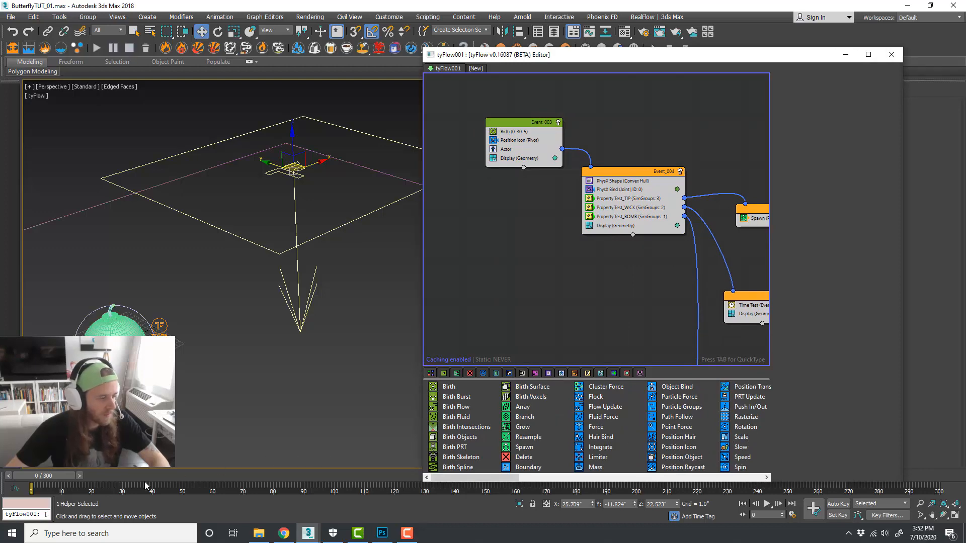
drag(56, 480, 15, 479)
key(w)
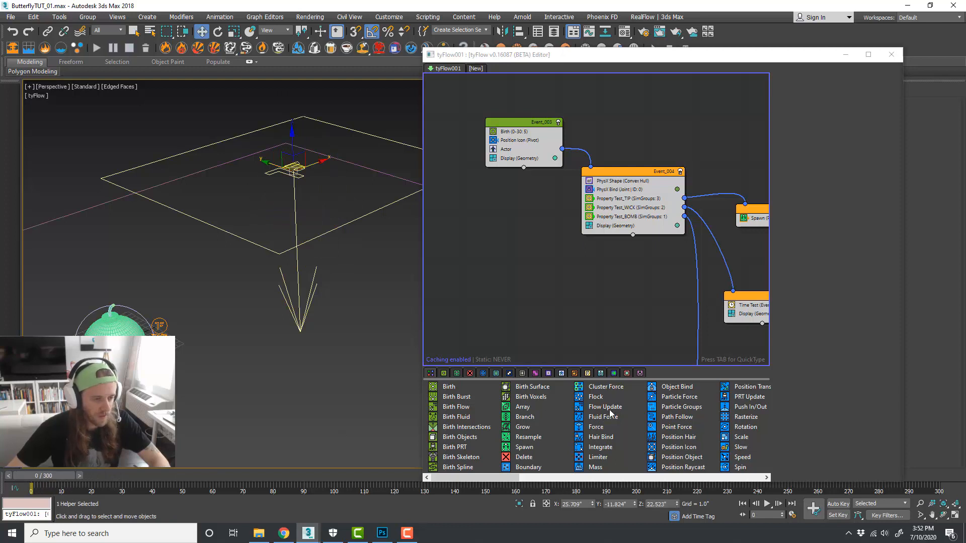
Step: Set the location of Event_003's Position Icon operator to Surface
click(533, 141)
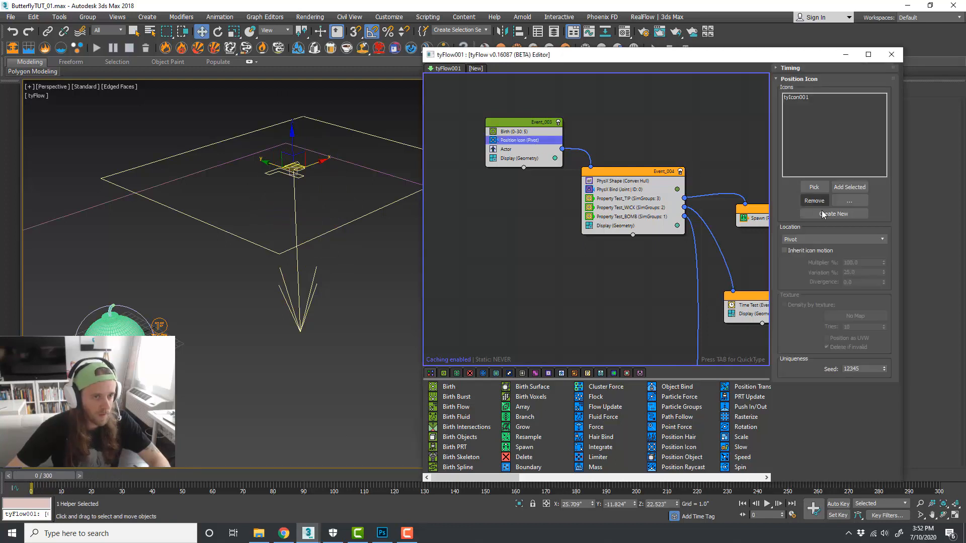
click(841, 237)
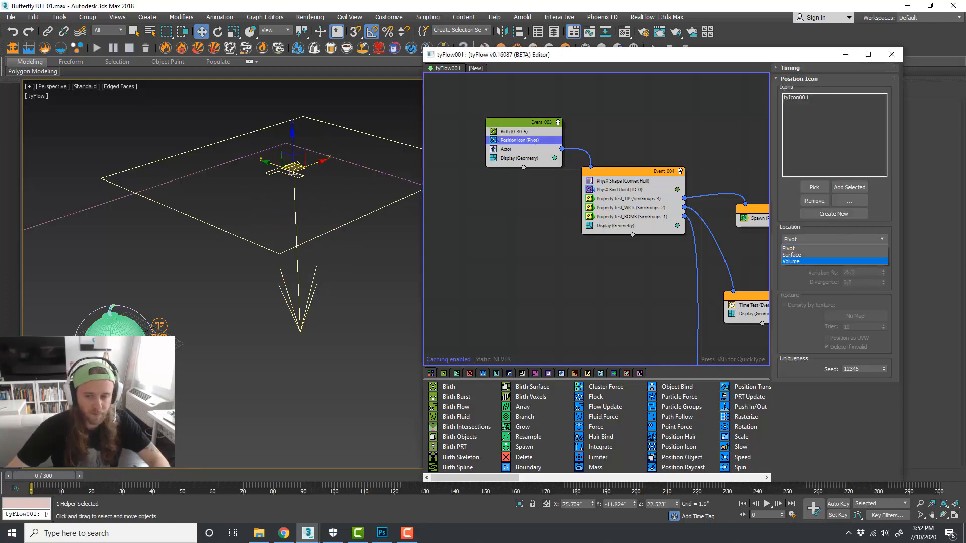
key(Escape)
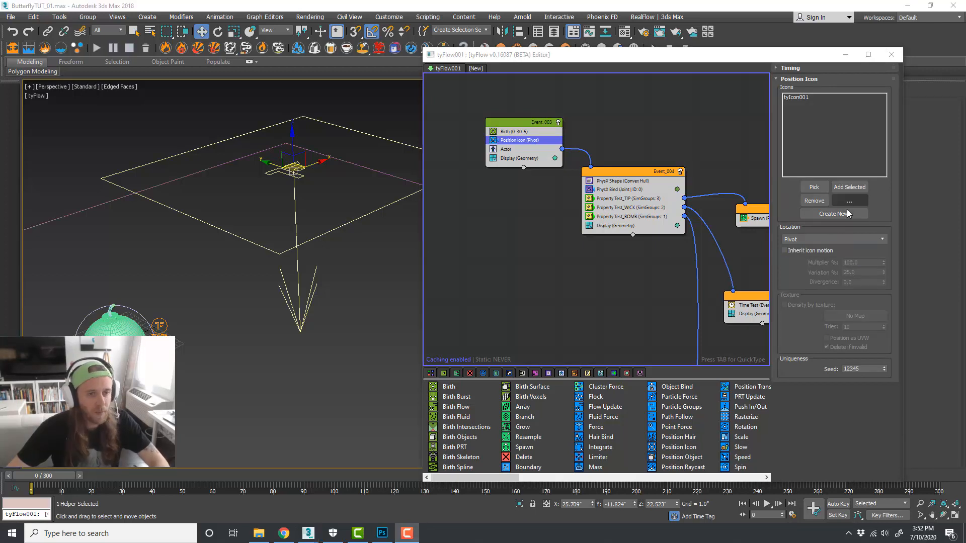
click(839, 239)
click(839, 255)
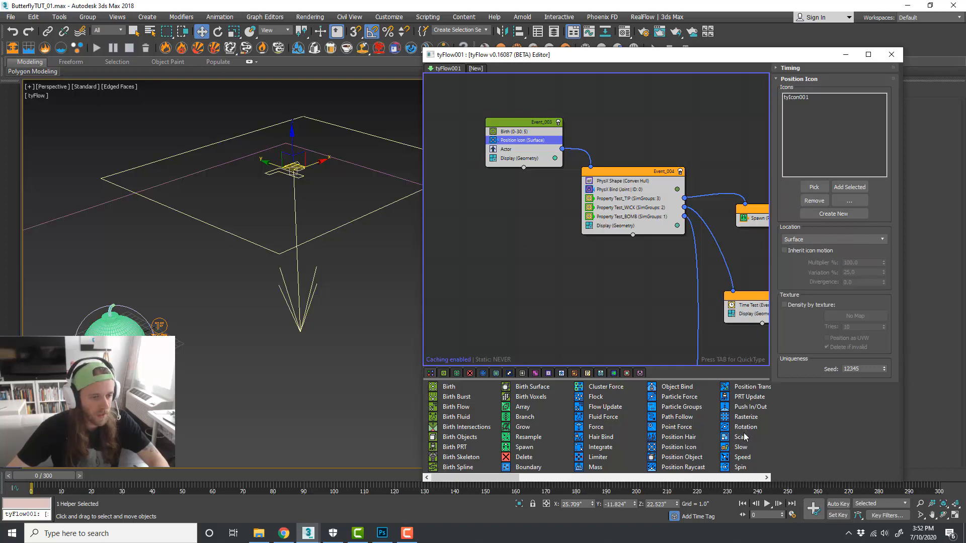
Step: Add a Spread operator after Position Icon in Event_003 and a Random 3D Rotation operator directly after Birth
scroll(717, 415, right, 3)
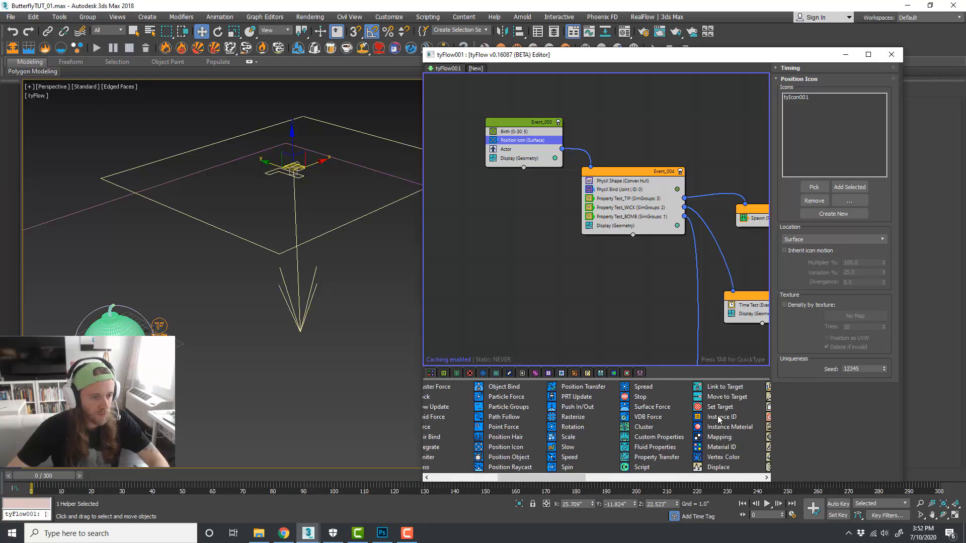
drag(598, 386, 528, 146)
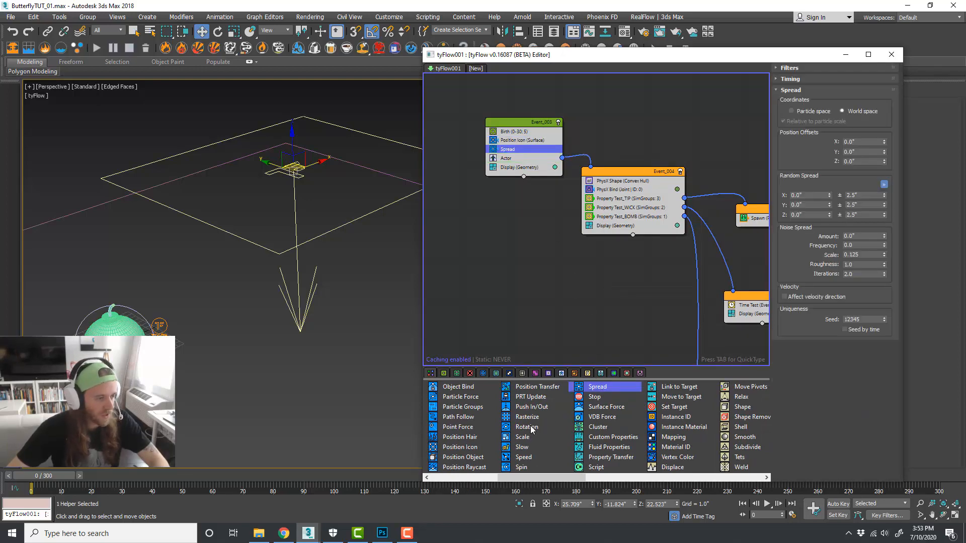
drag(527, 428, 534, 298)
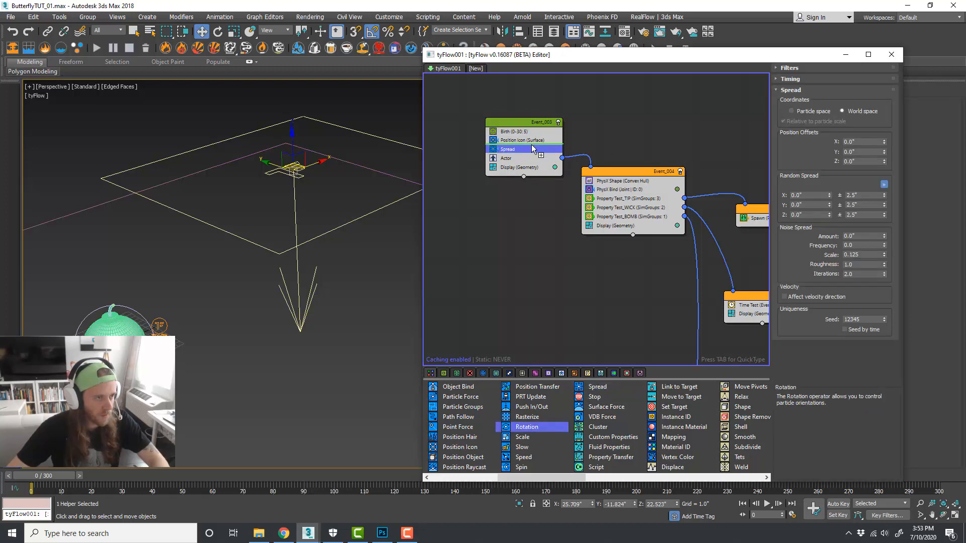
drag(532, 142, 533, 141)
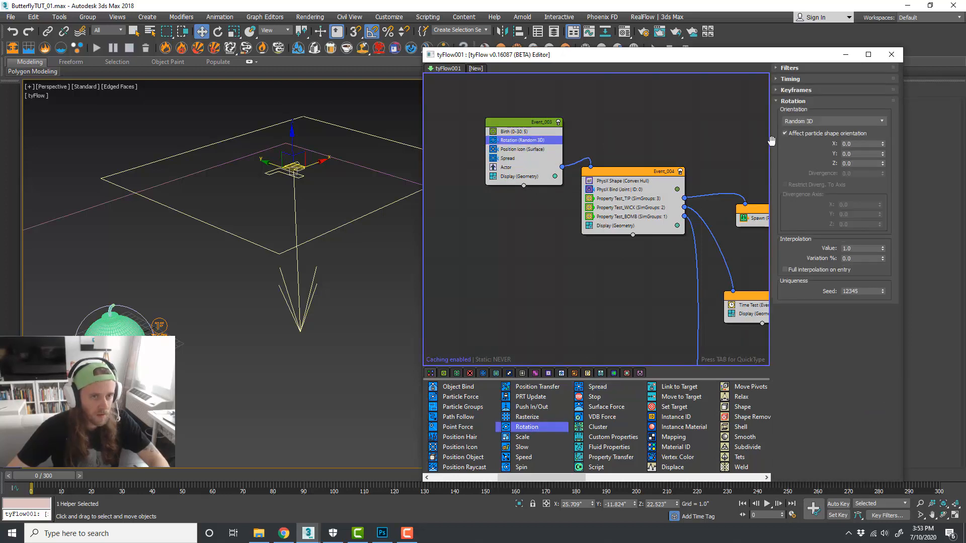
mouse_move(59, 473)
mouse_down()
mouse_move(210, 472)
mouse_move(47, 473)
mouse_up()
key(w)
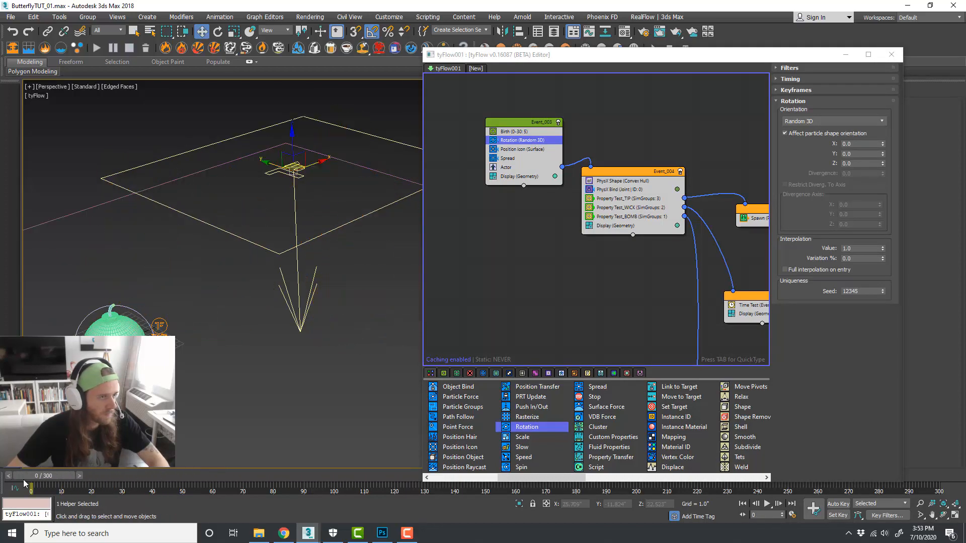
Step: Set the Spread operator's random spread to ±6 inches on X, Y and Z, and preview the simulation up to frame 19
click(522, 159)
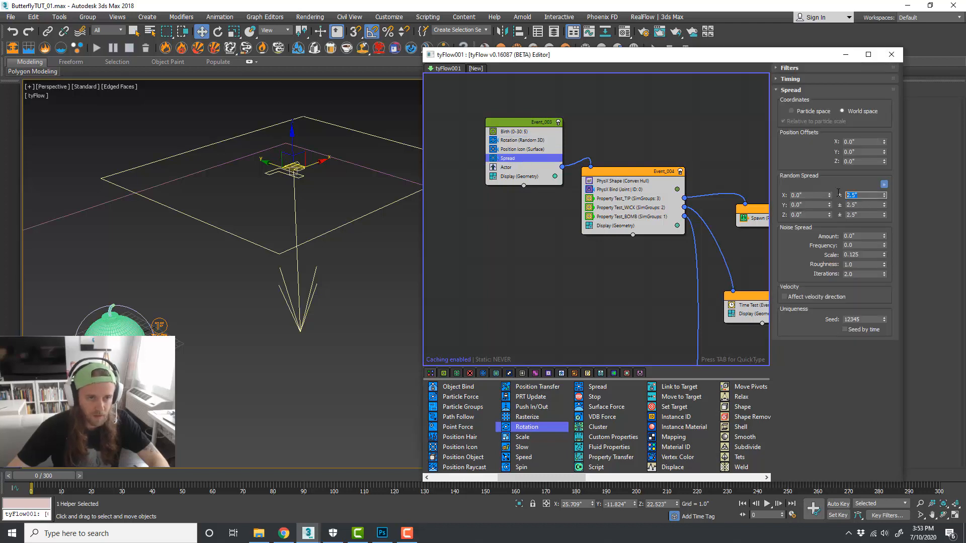
text(6)
key(Return)
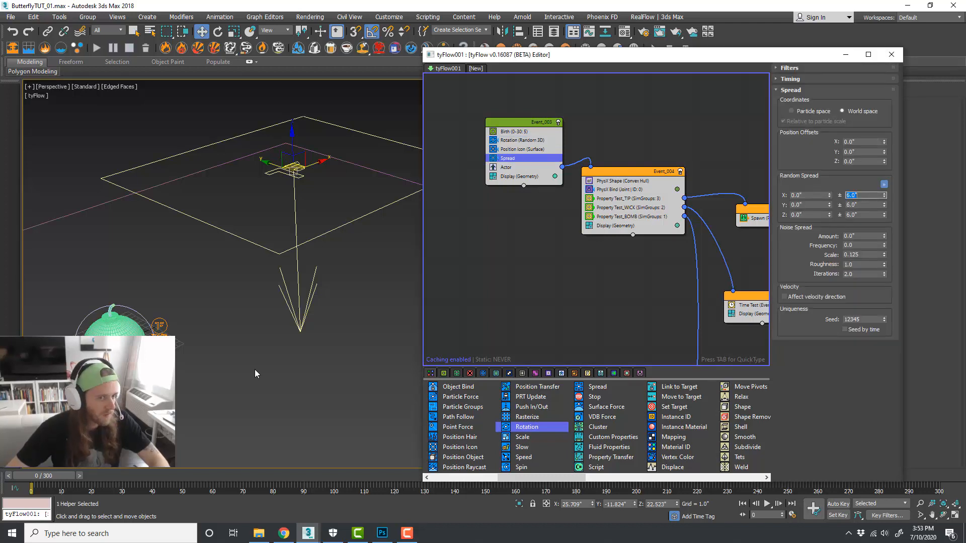
click(53, 476)
drag(83, 471, 114, 484)
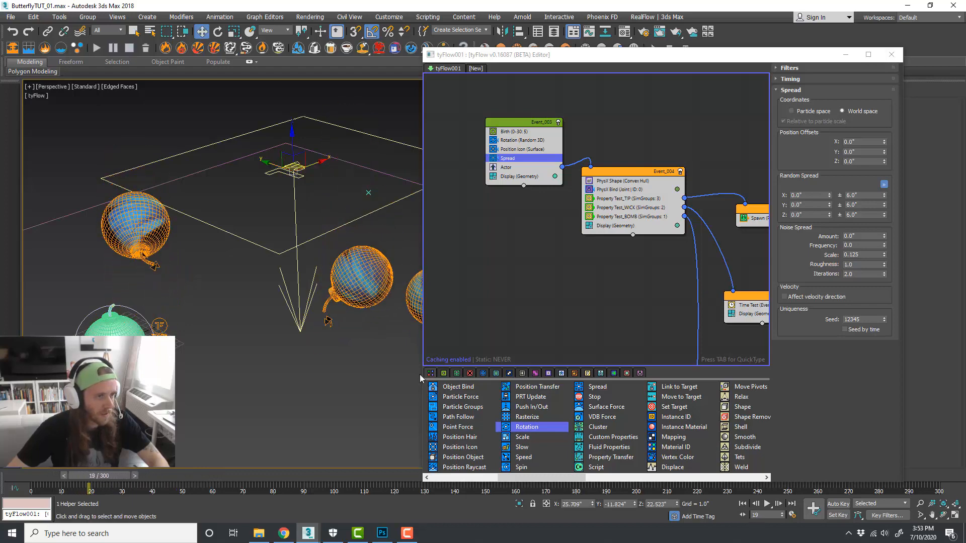
Step: Change Event_004's PhysX Bind type to Rigid (Glue) with family filtering on Bind siblings, and scrub back to frame 0
middle_drag(619, 293, 542, 266)
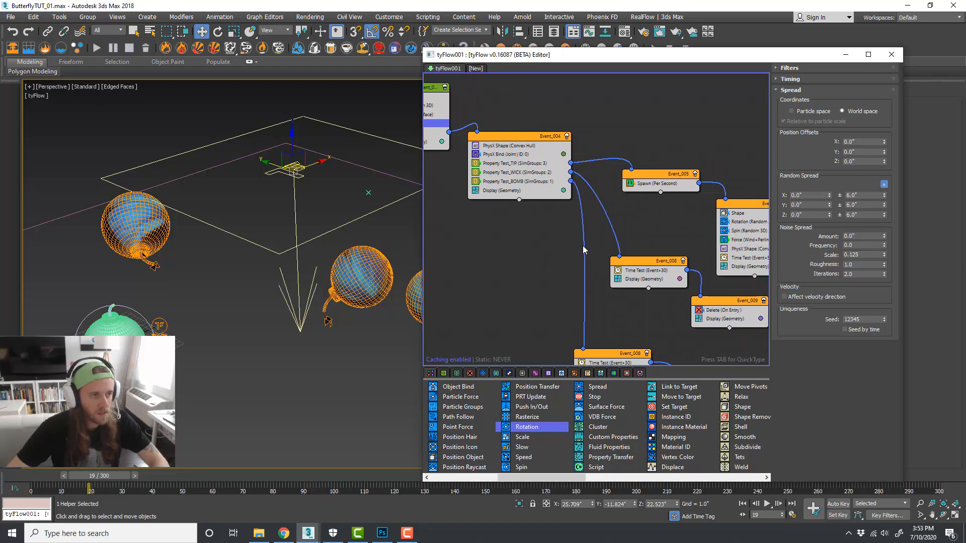
click(538, 155)
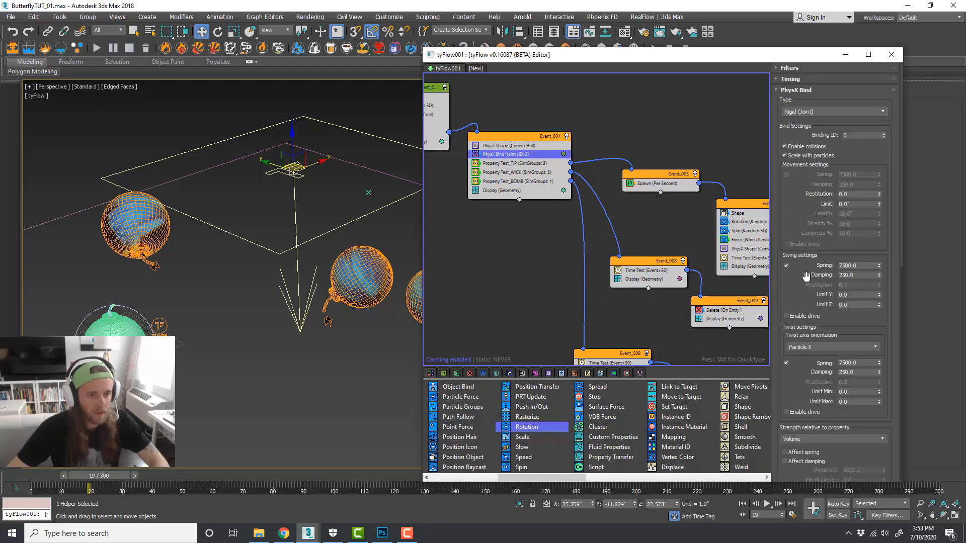
click(815, 113)
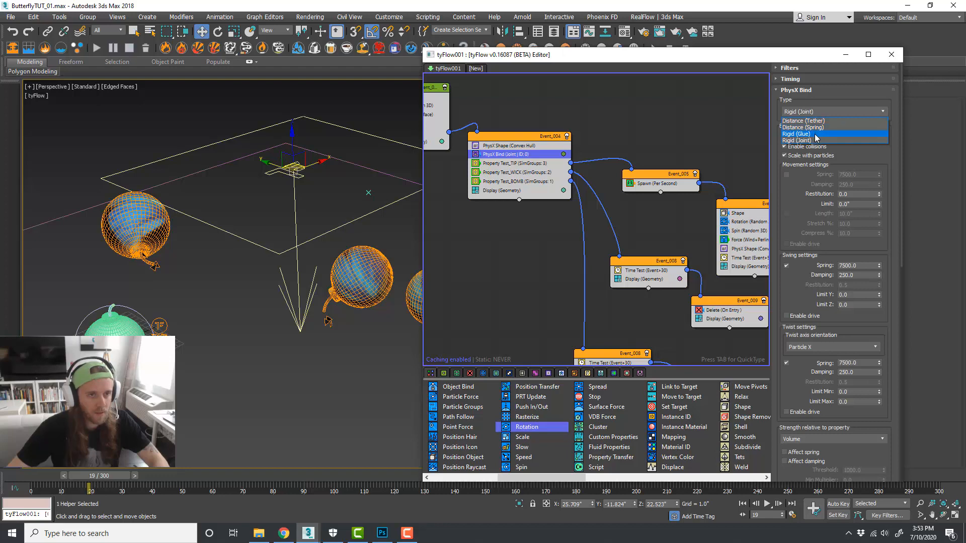
click(815, 135)
scroll(854, 292, down, 5)
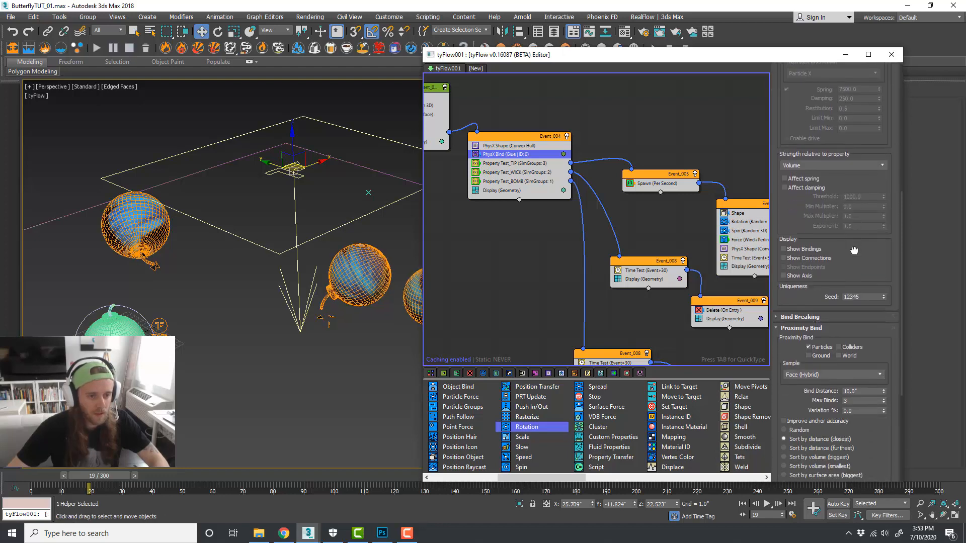
scroll(854, 250, down, 5)
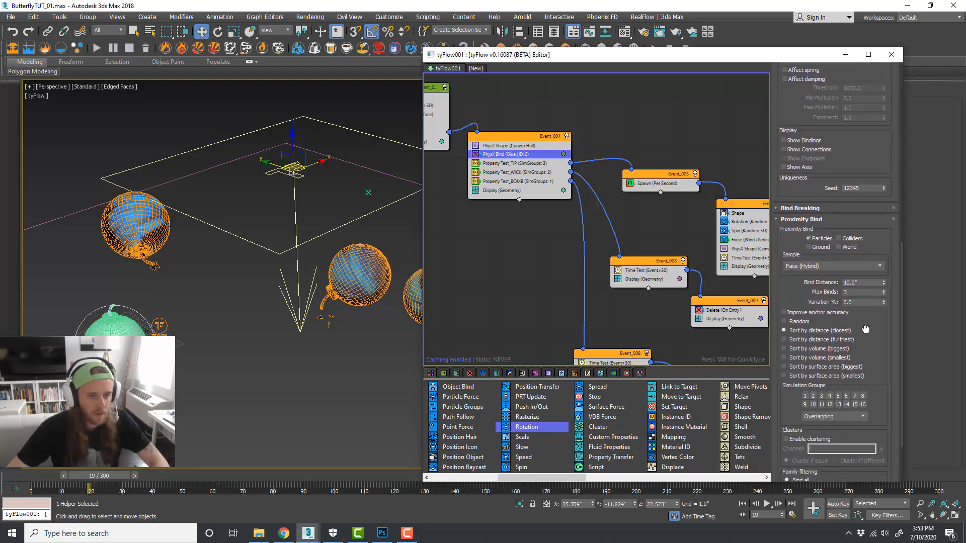
drag(865, 329, 870, 230)
click(803, 417)
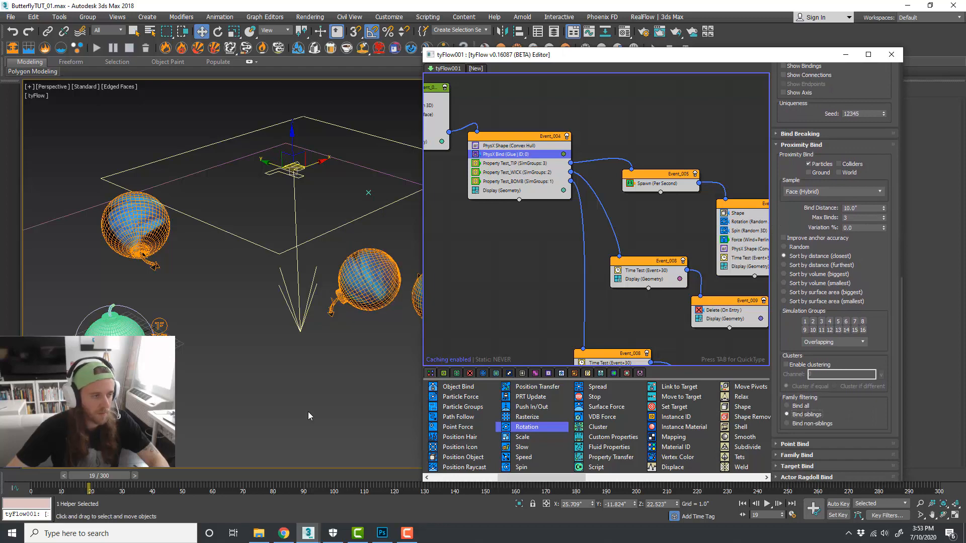
drag(116, 472, 32, 496)
key(w)
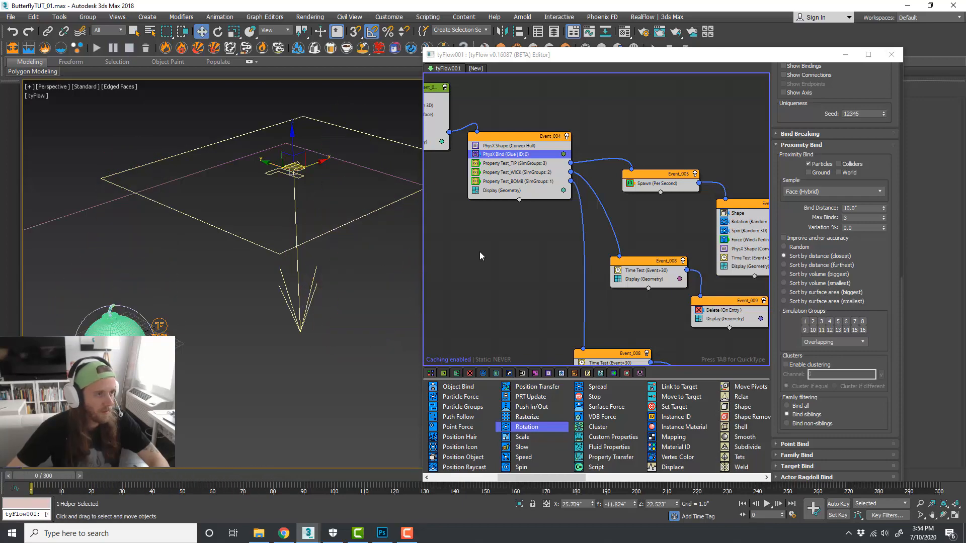
Step: Set the orientation of Event_003's Rotation operator to Random Horizontal and preview the simulation up to frame 48
middle_drag(479, 252, 617, 291)
scroll(566, 173, up, 2)
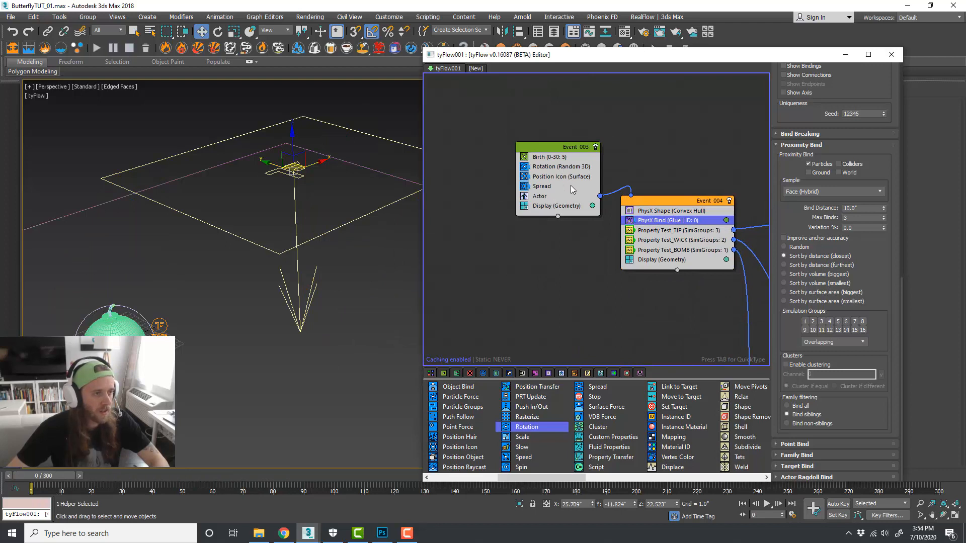
click(571, 168)
click(824, 121)
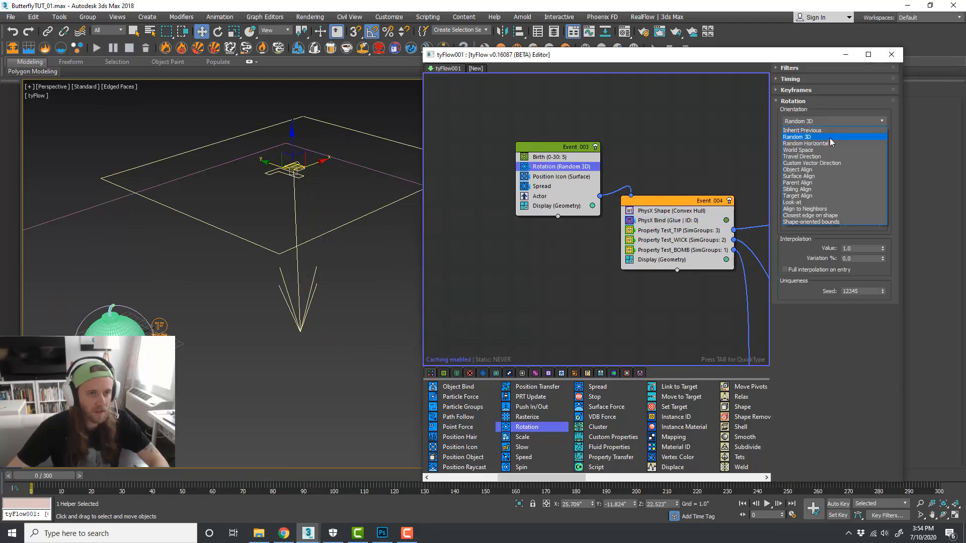
click(829, 138)
middle_drag(276, 316, 243, 305)
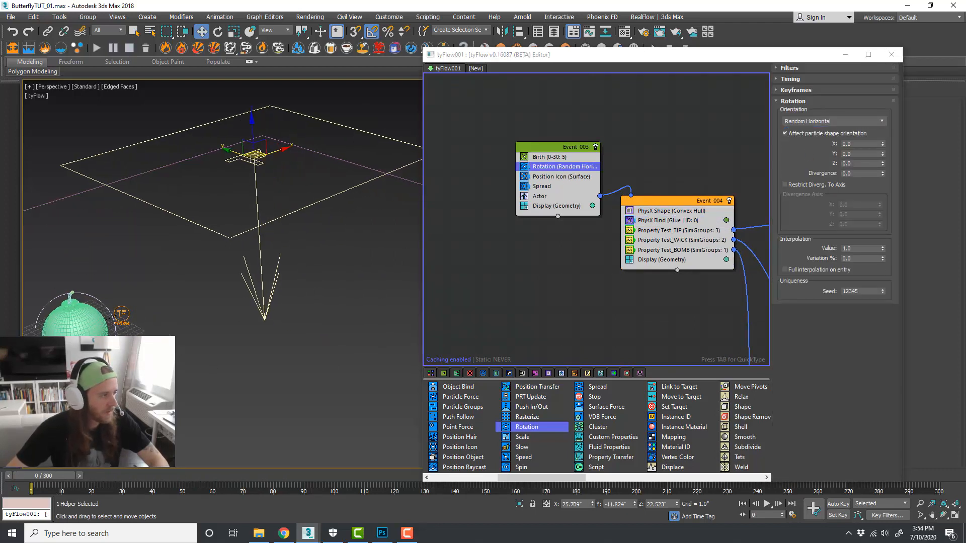
drag(52, 478, 204, 476)
Step: Set the absolute collision radius of Event_011's Collision operator to 0.2 inches and return the timeline to frame 0
middle_drag(674, 299, 505, 237)
scroll(505, 237, down, 2)
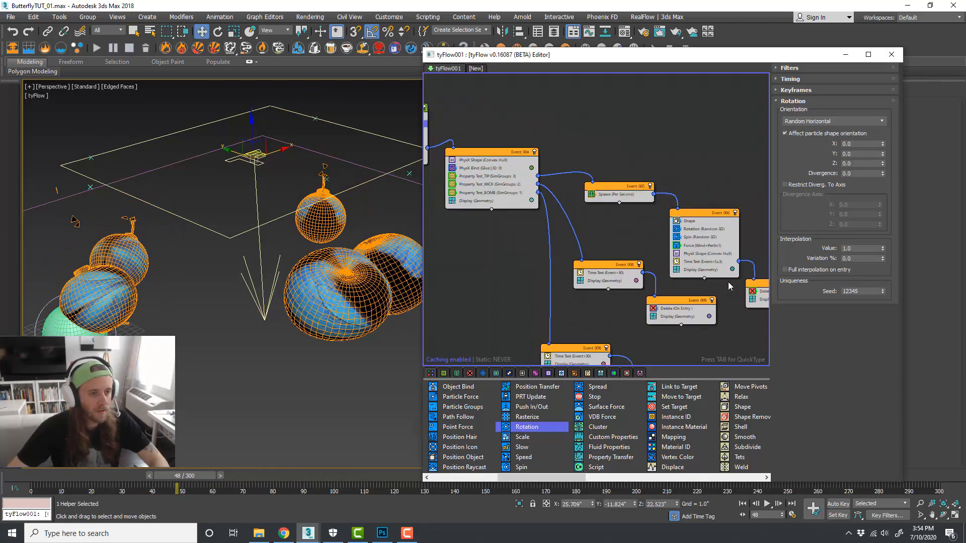
scroll(729, 283, up, 2)
middle_drag(732, 286, 635, 249)
scroll(632, 249, down, 2)
scroll(644, 258, up, 1)
middle_drag(578, 320, 622, 239)
click(579, 260)
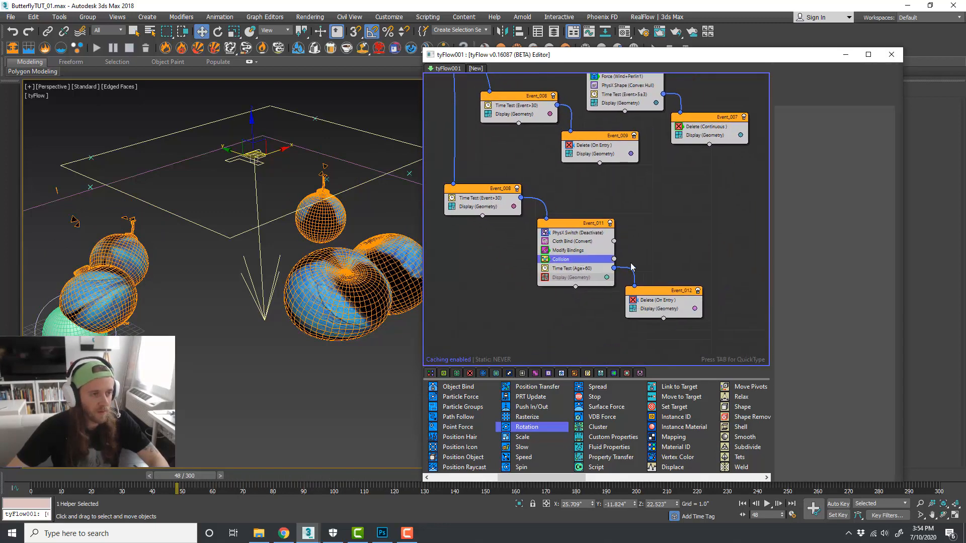
scroll(677, 252, up, 1)
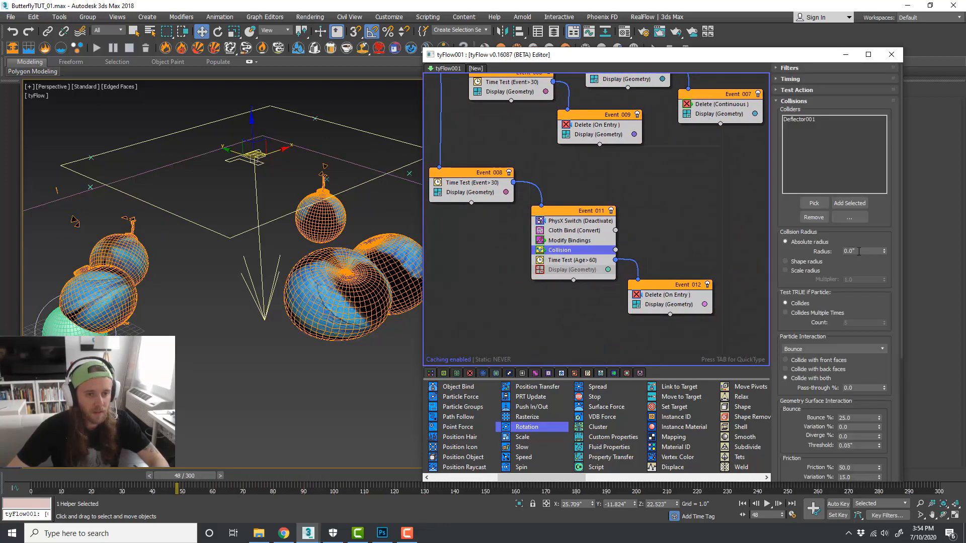
text(0.2)
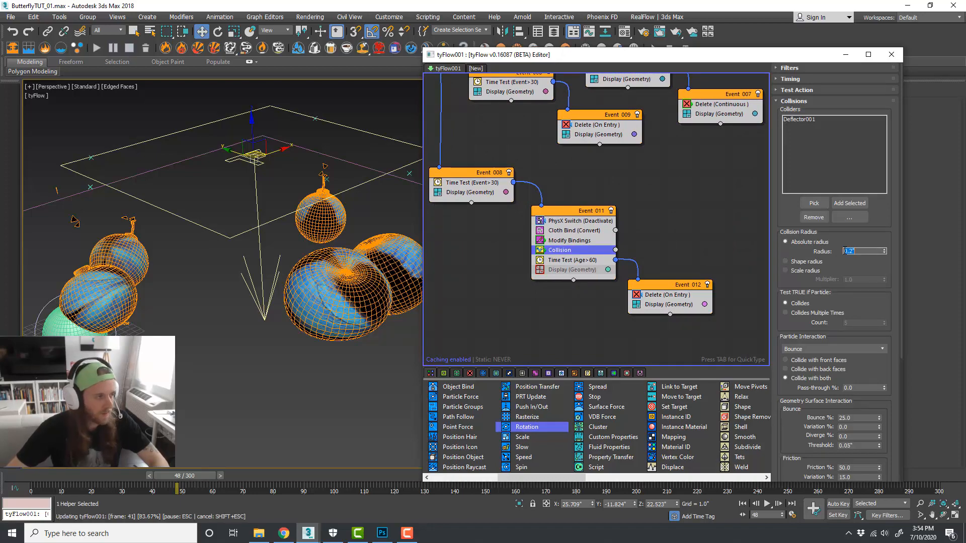
key(Return)
mouse_move(196, 479)
mouse_down()
mouse_move(112, 471)
mouse_move(281, 466)
mouse_move(40, 472)
mouse_up()
key(w)
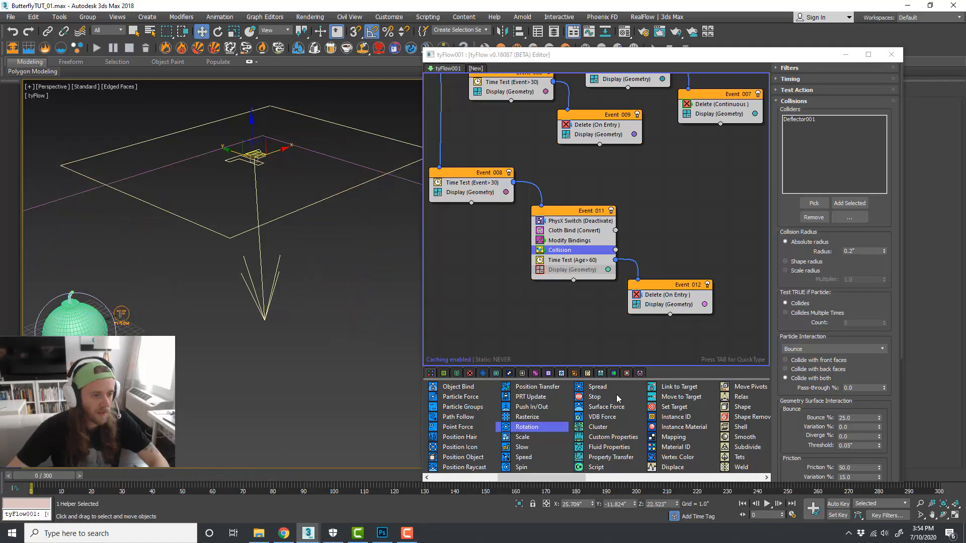
Step: Insert a Particle Physics operator between Modify Bindings and Collision in Event_011, and preview the simulation up to frame 46
scroll(618, 398, down, 3)
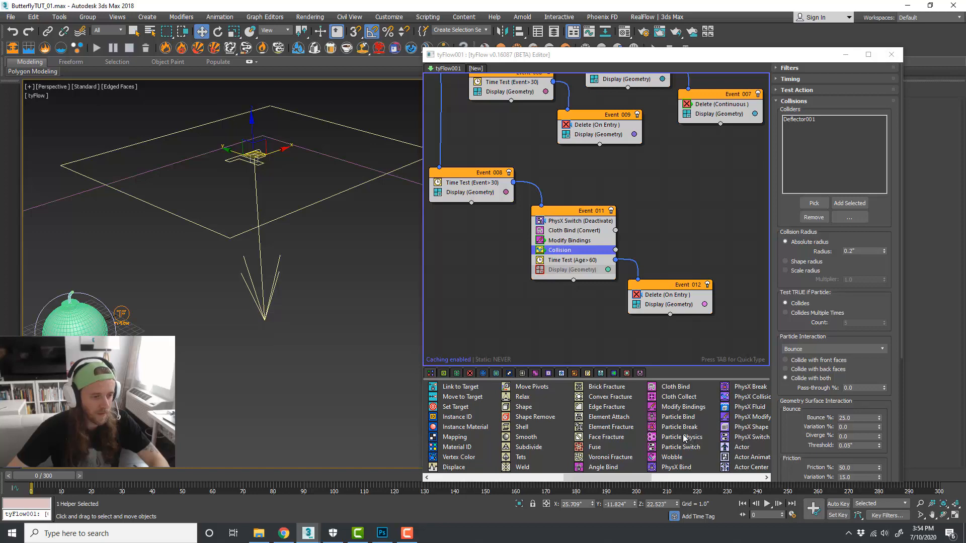
drag(684, 438, 582, 250)
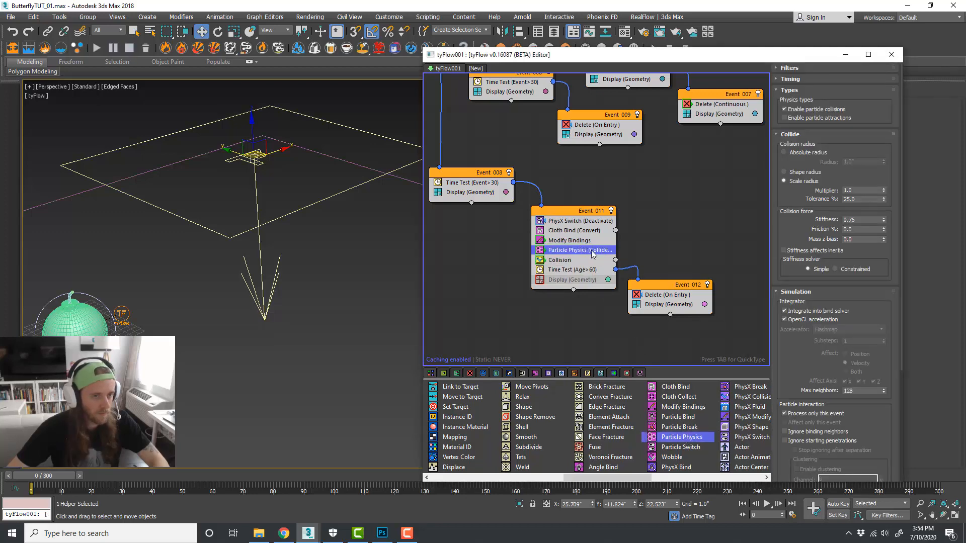
mouse_move(44, 476)
mouse_down()
mouse_move(176, 477)
mouse_move(33, 476)
mouse_up()
key(w)
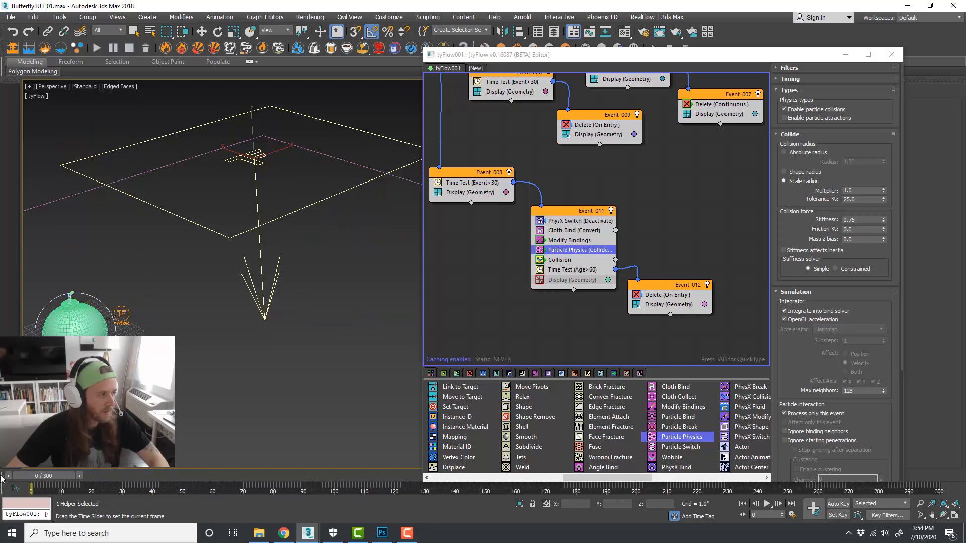
click(246, 370)
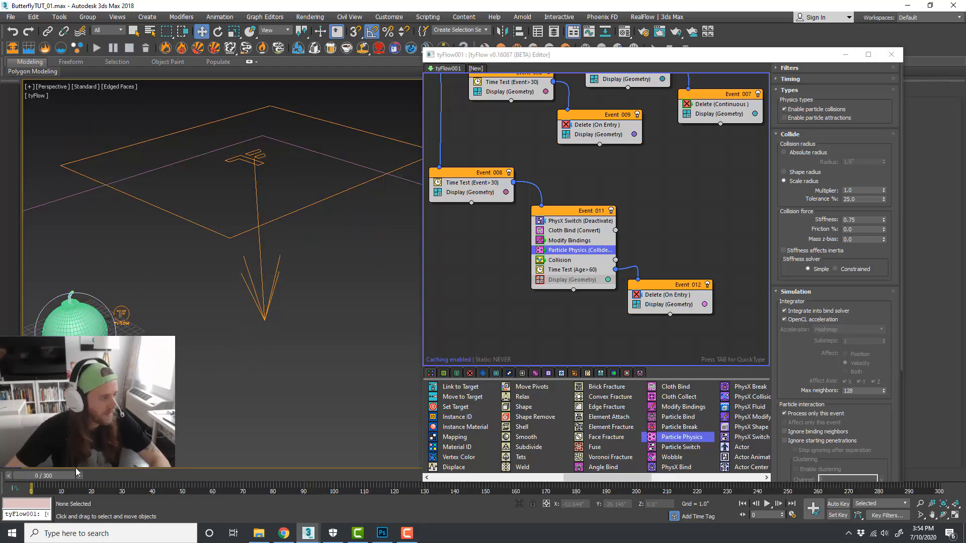
drag(53, 476, 195, 477)
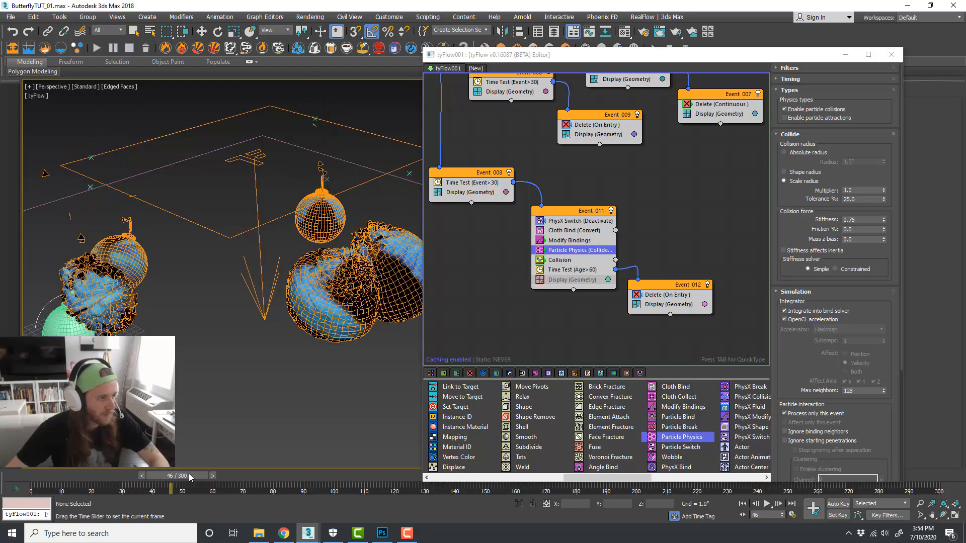
Step: Switch the Particle Physics operator to an absolute collision radius of 0.01 inches
click(793, 152)
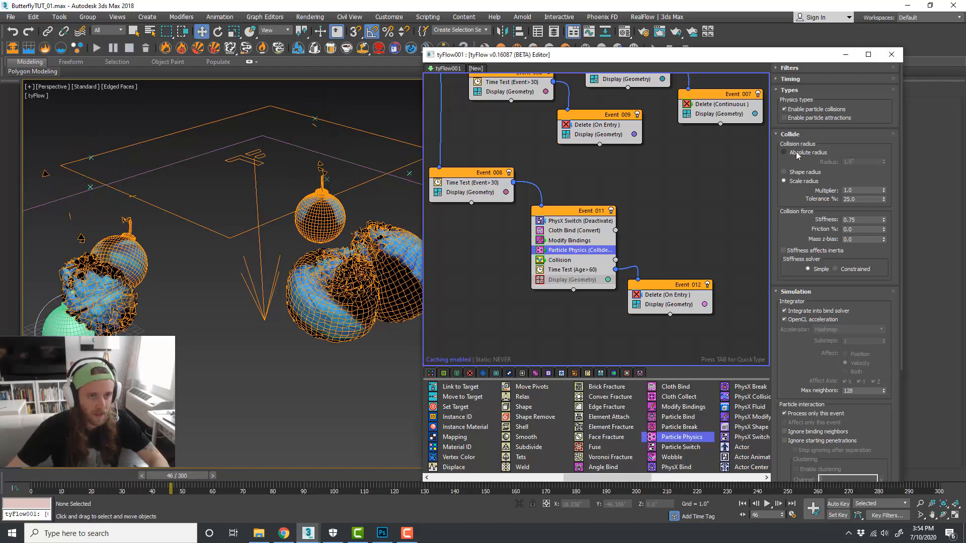
double_click(859, 161)
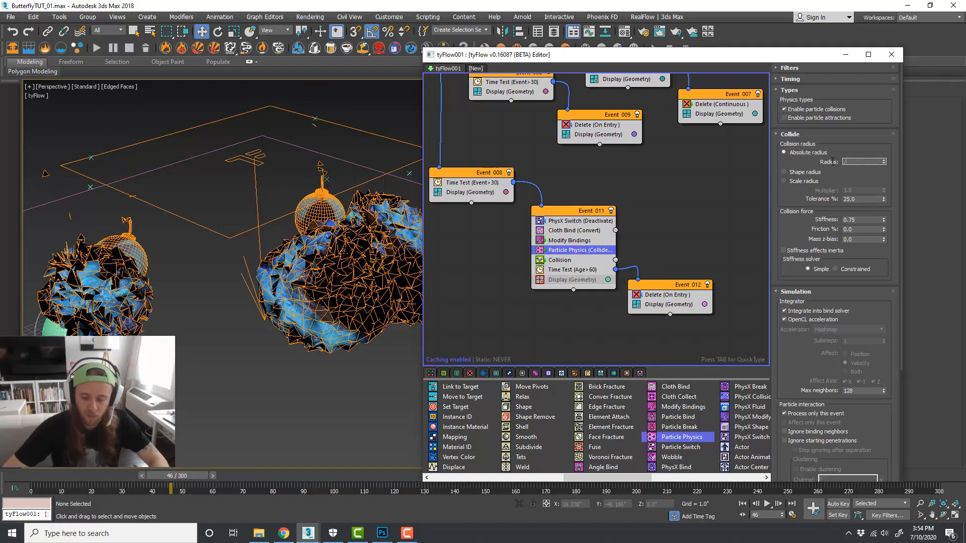
text(0.01)
key(Return)
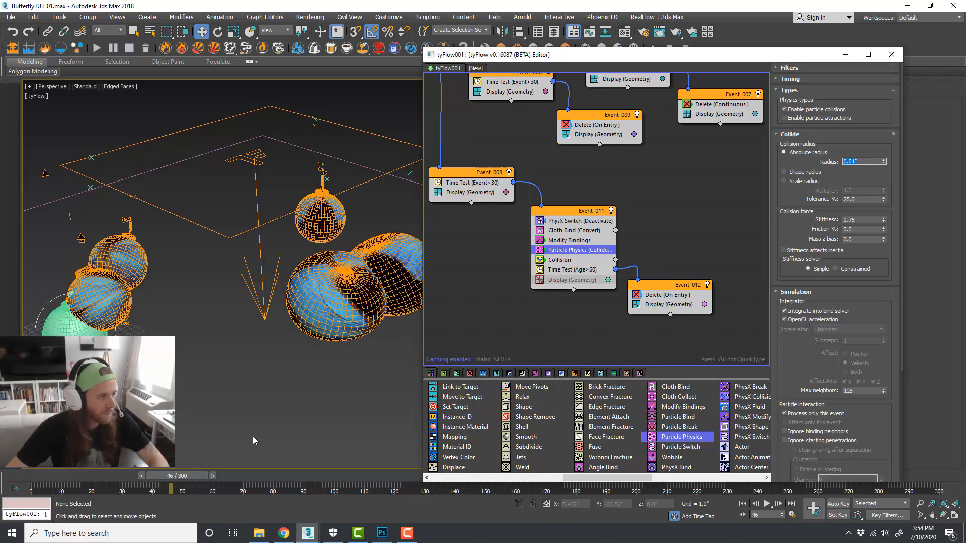
Step: Preview the simulation up to frame 52 and set the tyFlow object's Particle Bind Solver steps to 10
drag(185, 478, 207, 469)
key(w)
drag(651, 55, 423, 78)
click(141, 214)
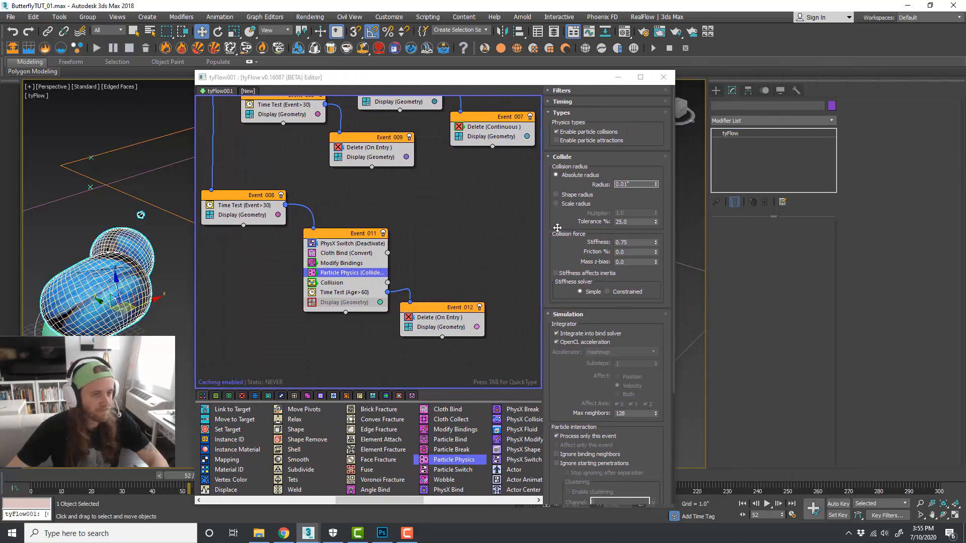
click(747, 293)
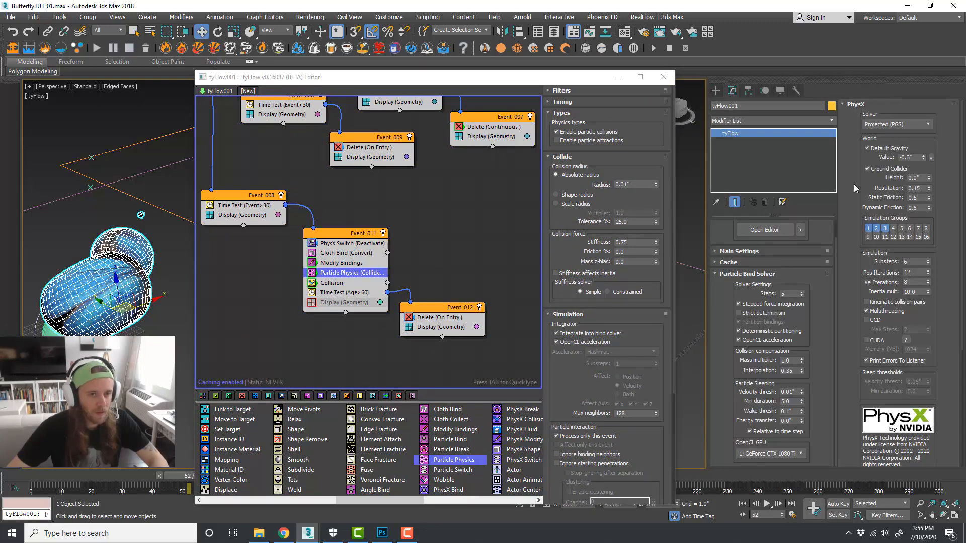
drag(453, 77, 462, 419)
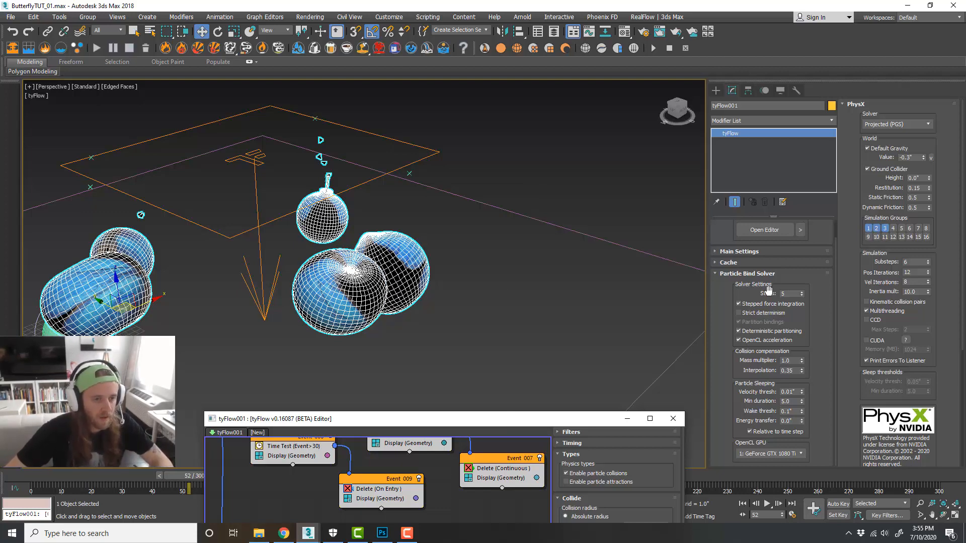
click(793, 293)
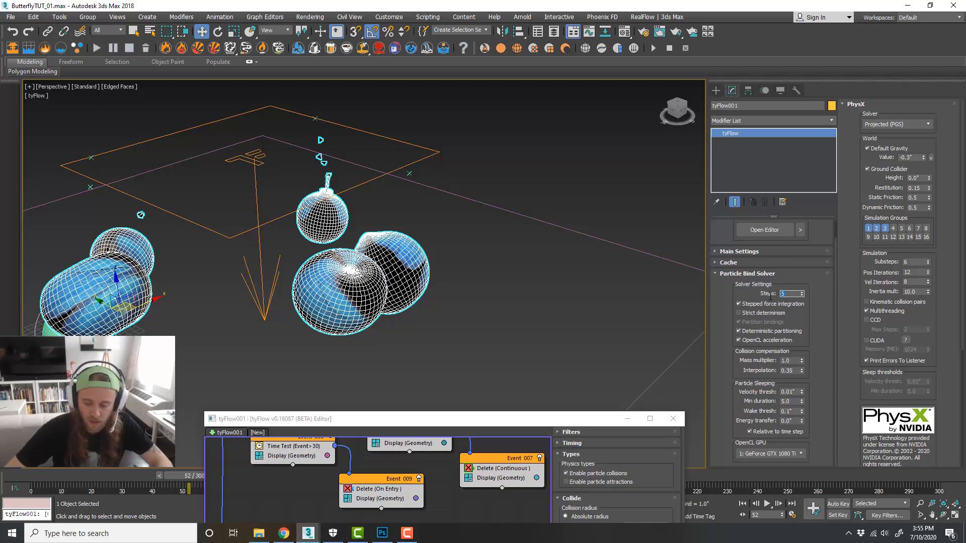
text(20)
key(Return)
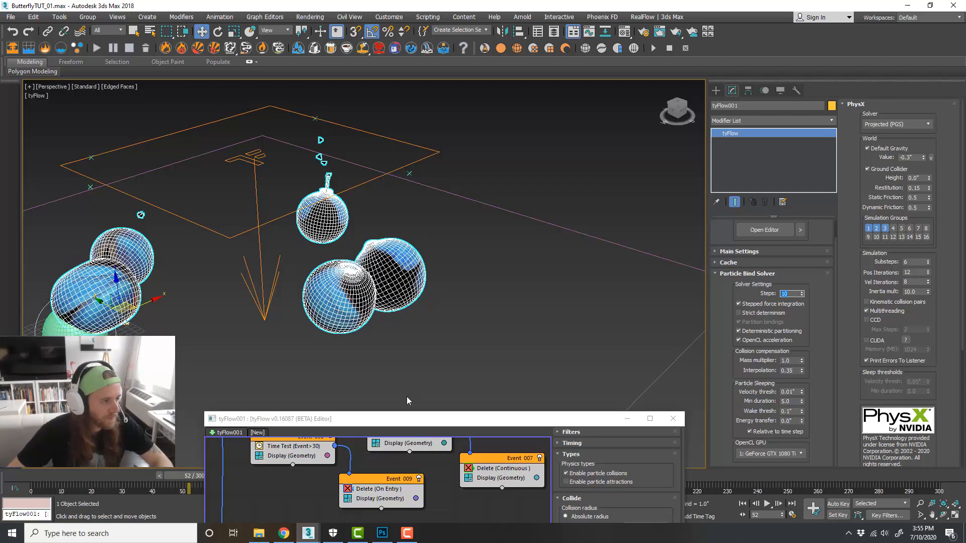
Step: Preview the simulation up to frame 74 and set the absolute collision radius of Event_011's Collision operator to 0.5 inches
drag(414, 422, 634, 52)
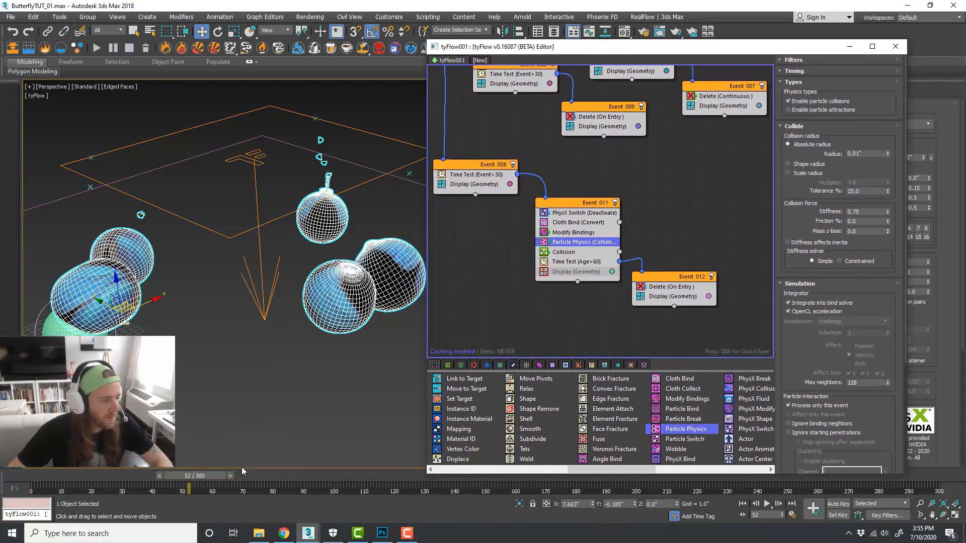
drag(221, 476, 274, 458)
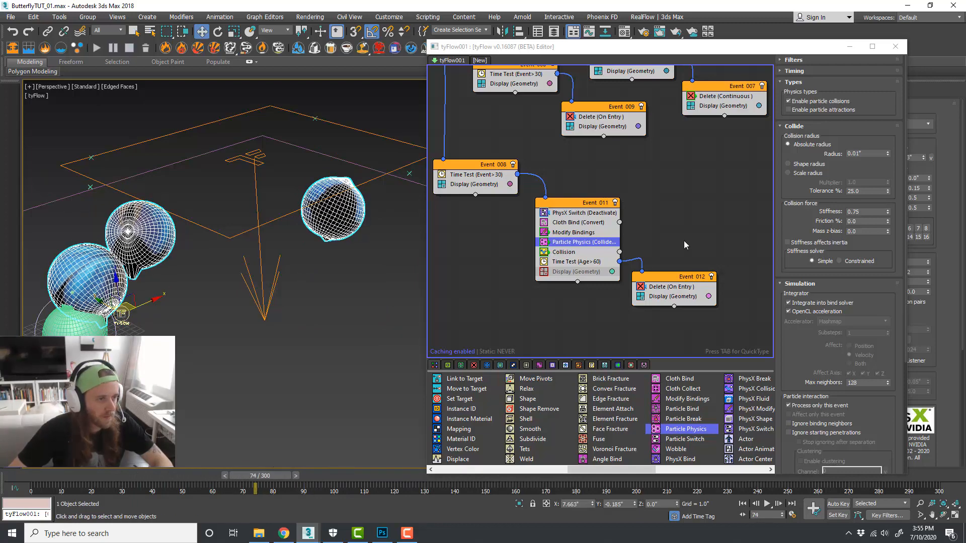
click(597, 253)
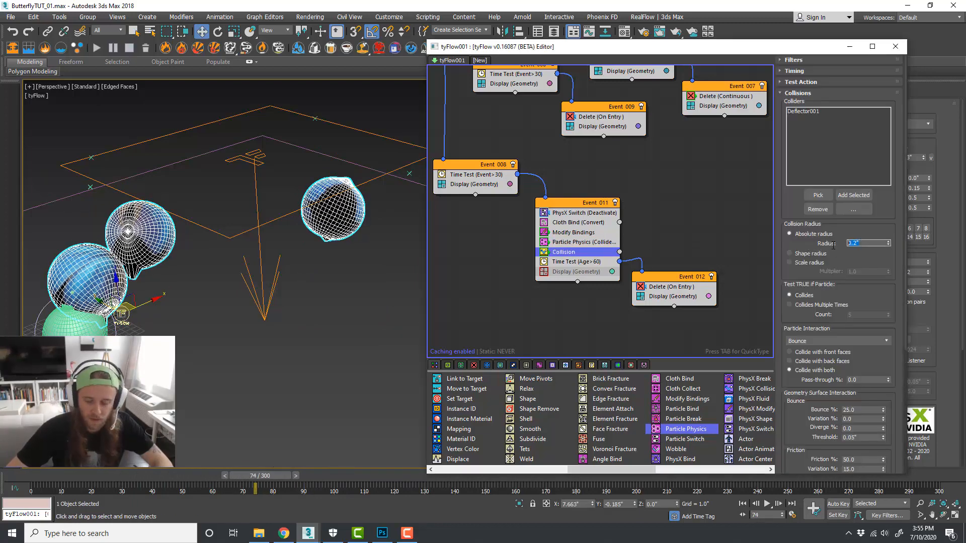
text(0.5)
key(Return)
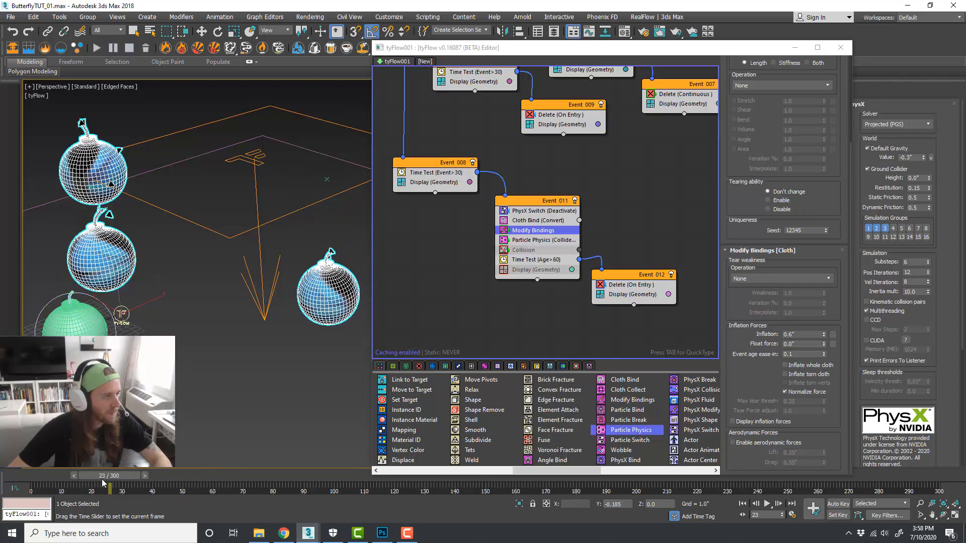
Step: Preview the simulation up to frame 60 and review the settings of Event_011's Particle Physics operator
mouse_move(215, 467)
mouse_down()
mouse_move(317, 460)
mouse_move(198, 465)
mouse_move(222, 466)
mouse_up()
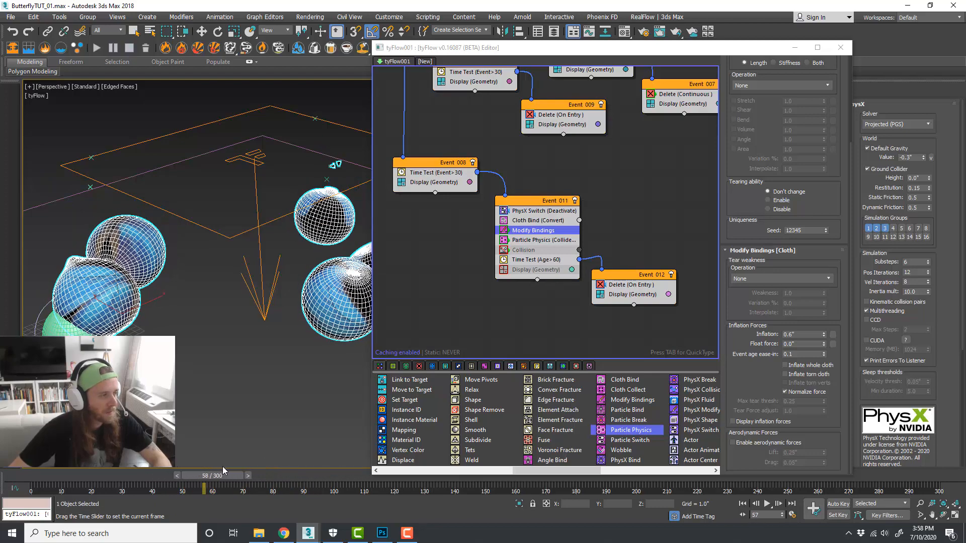
key(w)
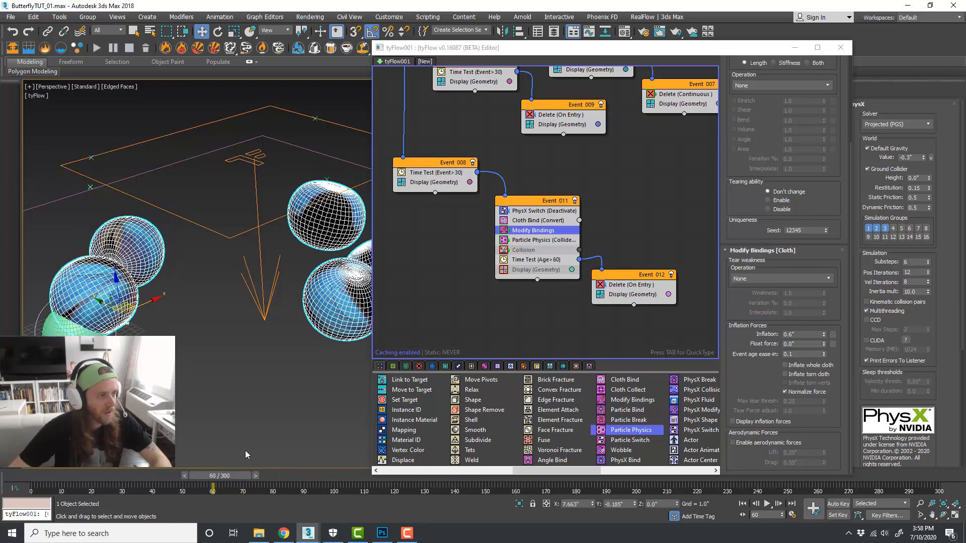
click(551, 241)
drag(770, 358, 770, 226)
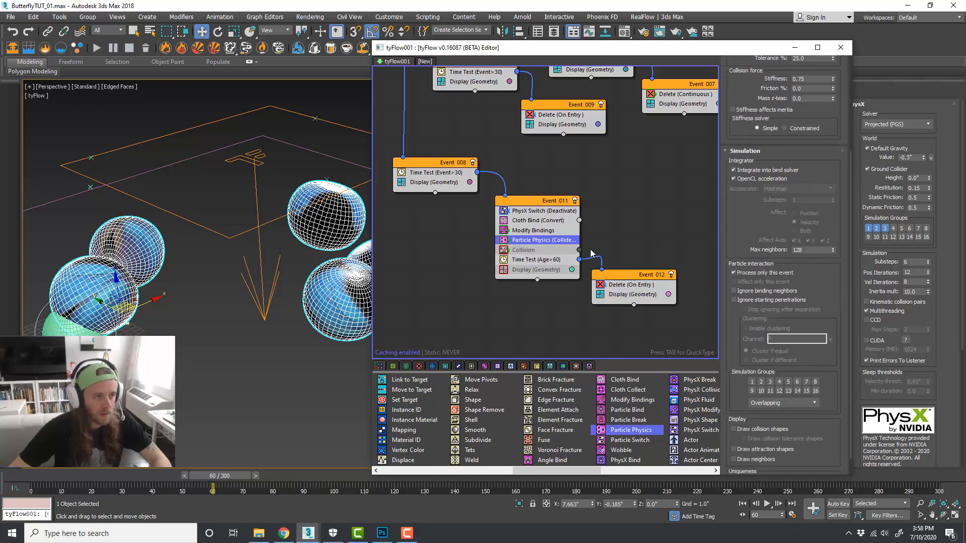
Step: Set the cloth float force of Event_011's Modify Bindings operator to 0.01 inches
click(547, 230)
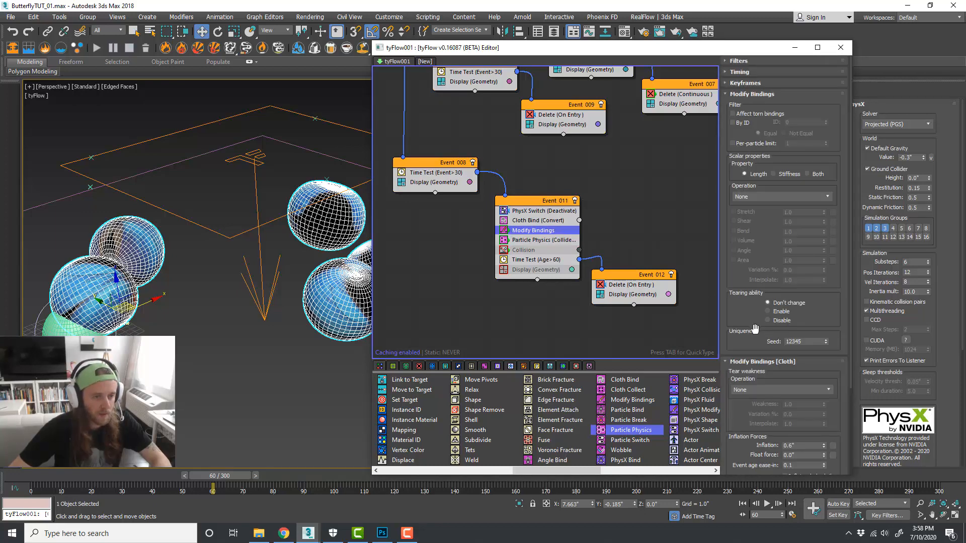
drag(753, 329, 760, 168)
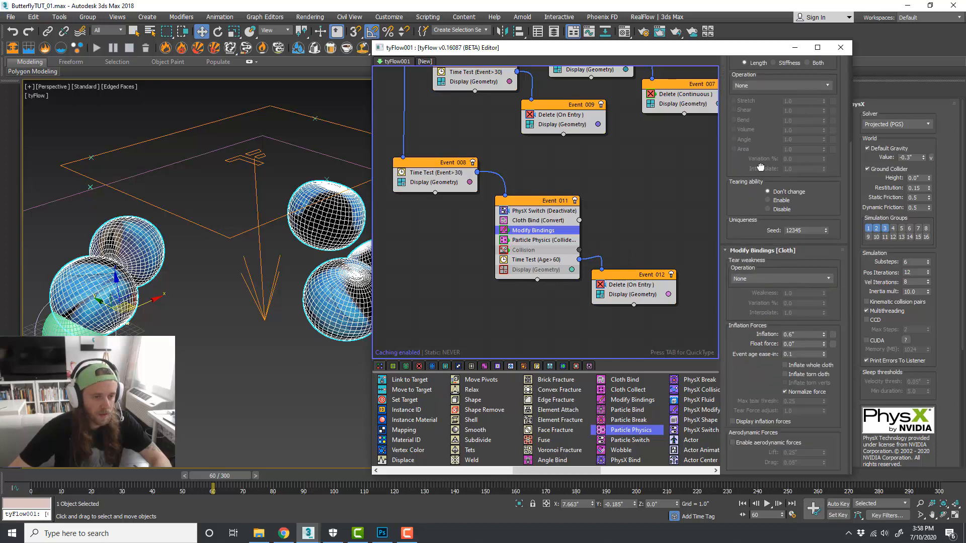
double_click(797, 344)
text(0.01)
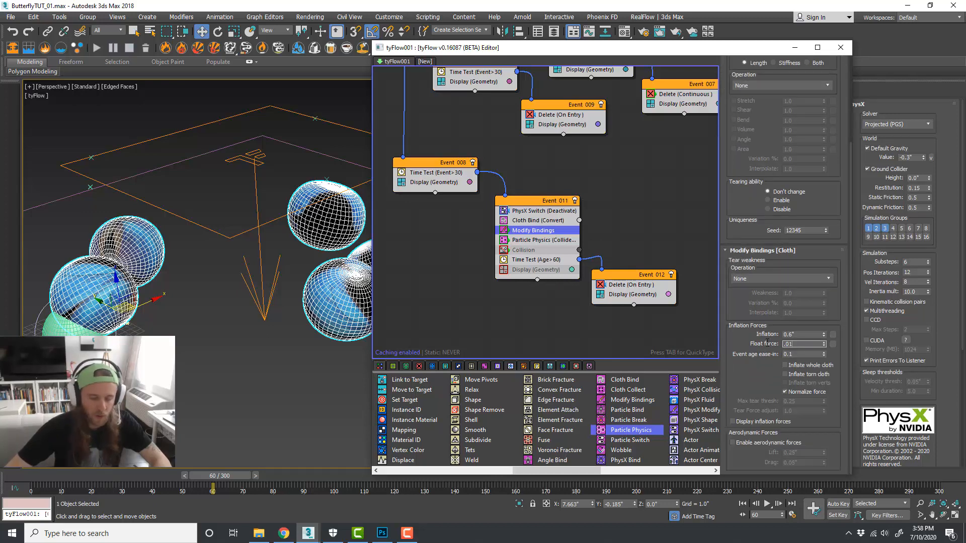
key(Return)
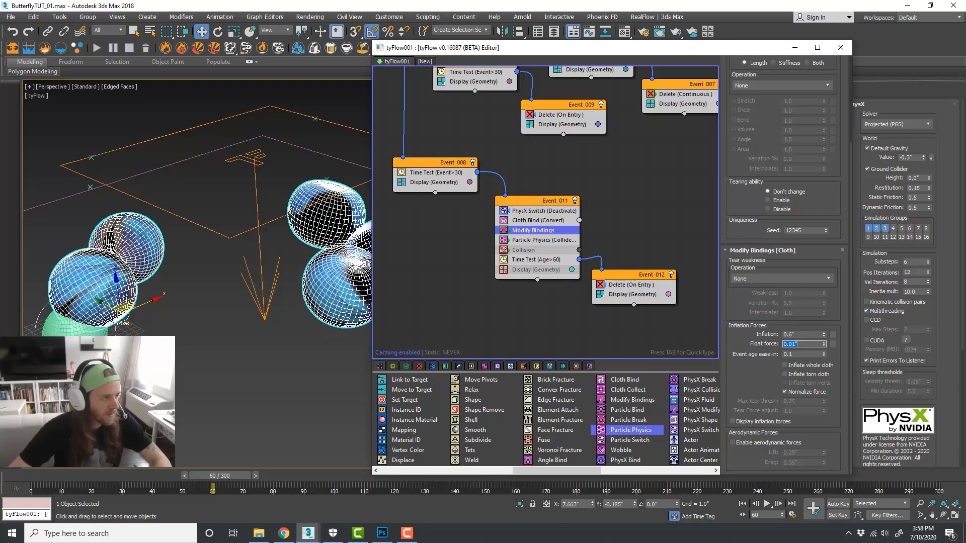
Step: Preview the inflated bombs up to about frame 64, check them from the side and return the timeline to frame 0
mouse_move(230, 477)
mouse_down()
mouse_move(155, 466)
mouse_move(318, 464)
mouse_move(232, 469)
mouse_up()
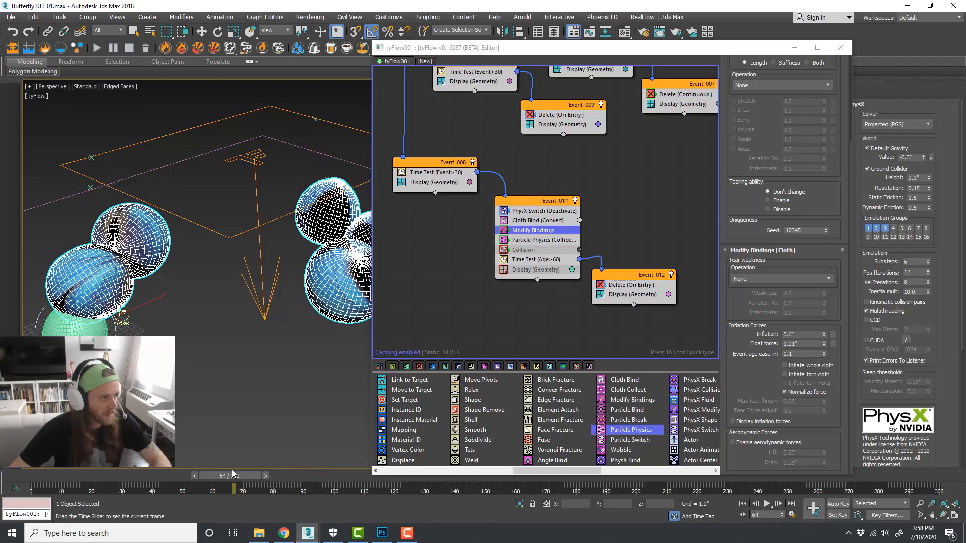
alt+middle_drag(221, 334, 203, 397)
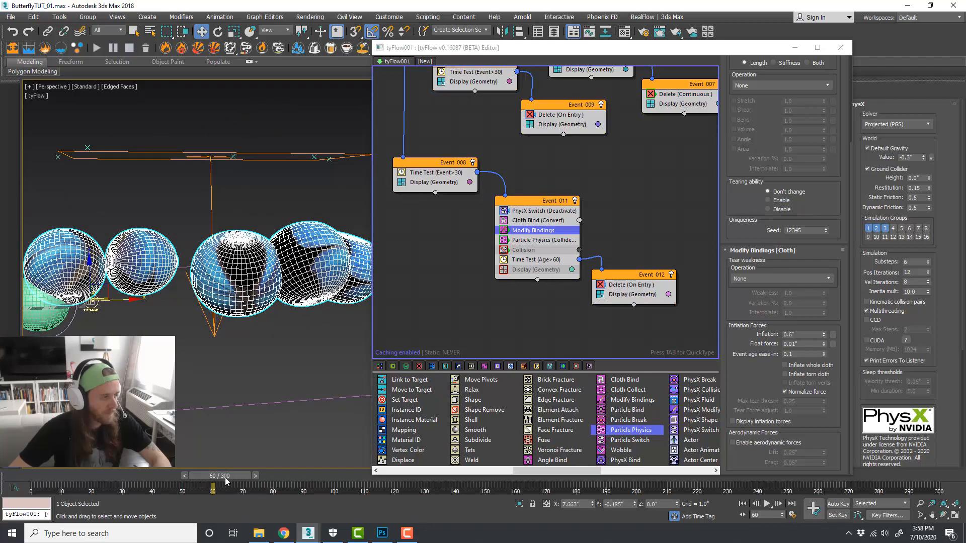
drag(225, 482, 29, 492)
key(w)
alt+middle_drag(179, 327, 207, 374)
scroll(261, 356, down, 3)
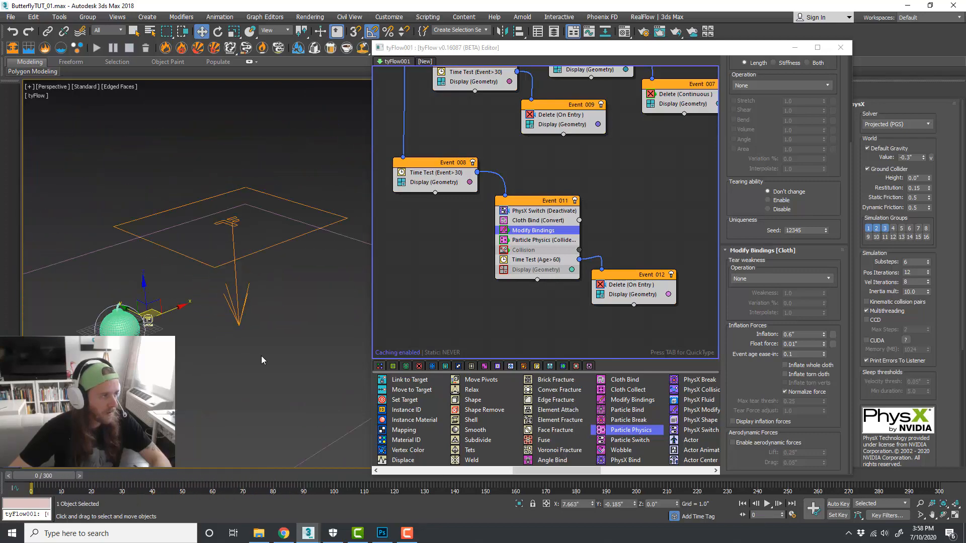
scroll(254, 331, up, 4)
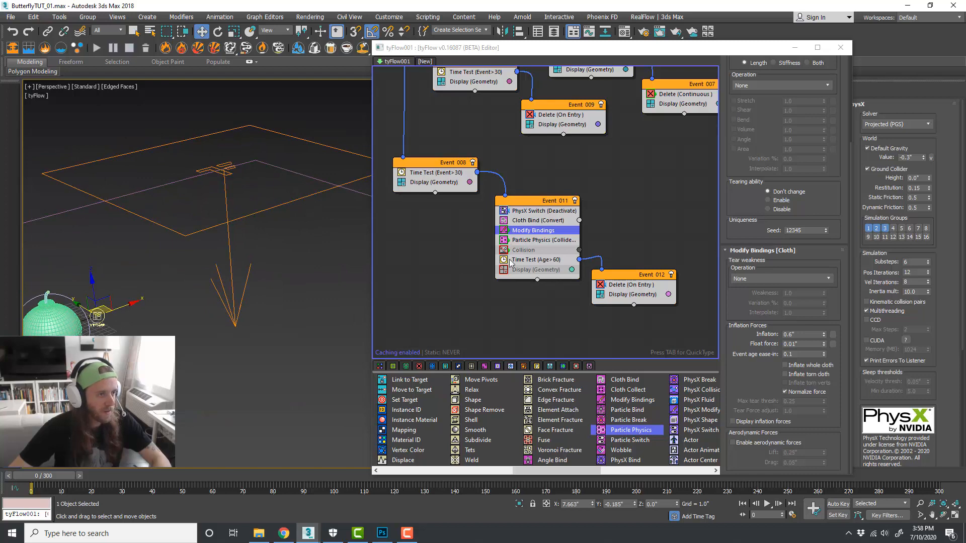
Step: Insert a Spawn operator above the Delete operator in Event_012
click(488, 293)
scroll(640, 216, down, 3)
middle_drag(640, 216, 593, 226)
scroll(592, 237, up, 1)
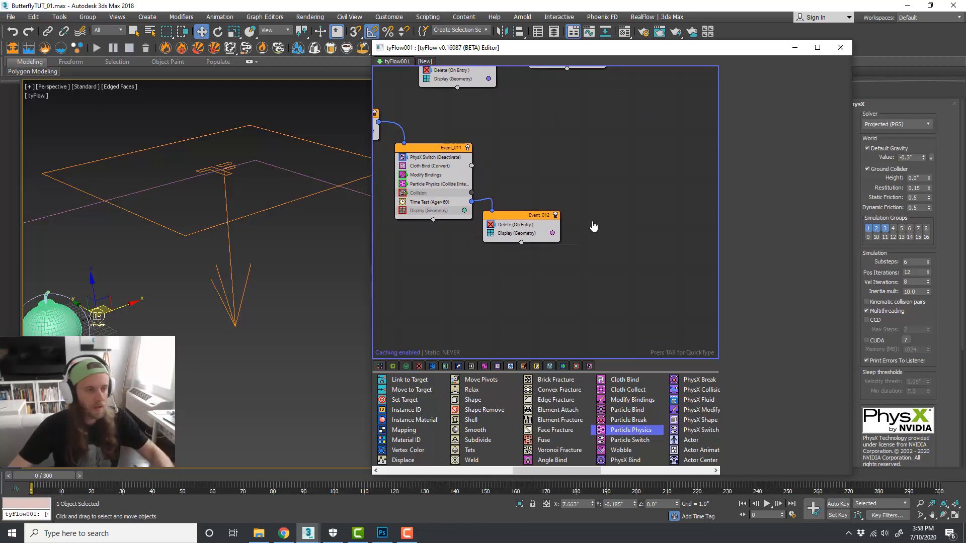
scroll(564, 246, up, 1)
scroll(515, 422, down, 3)
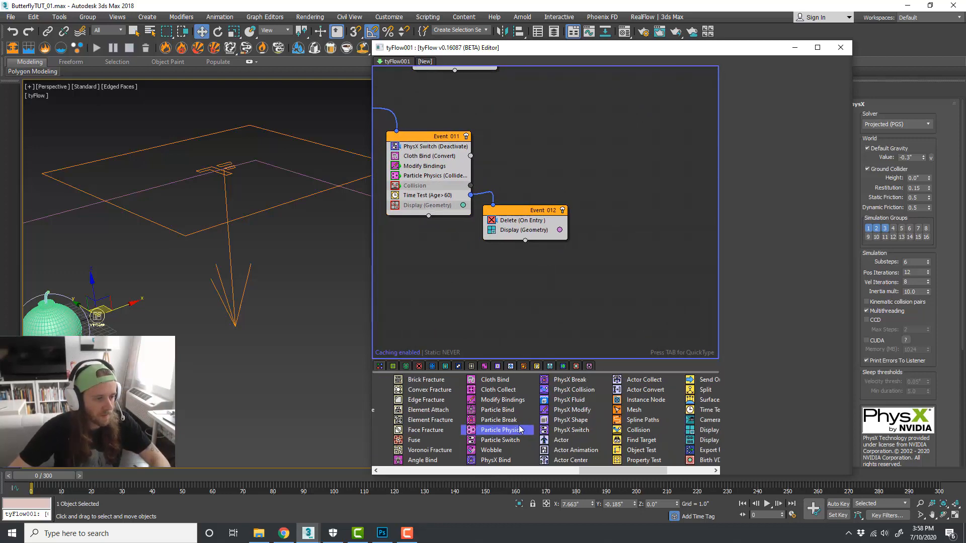
scroll(519, 429, up, 10)
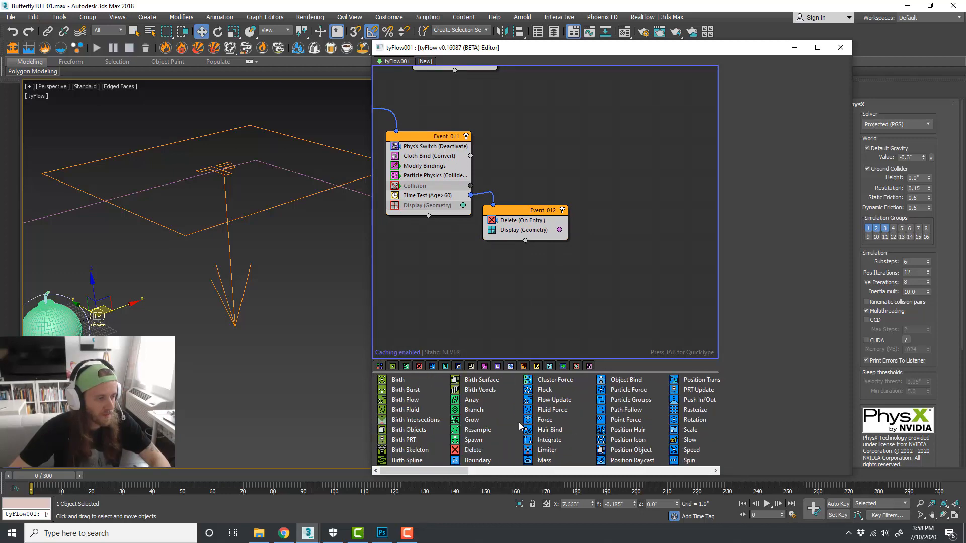
drag(473, 442, 542, 222)
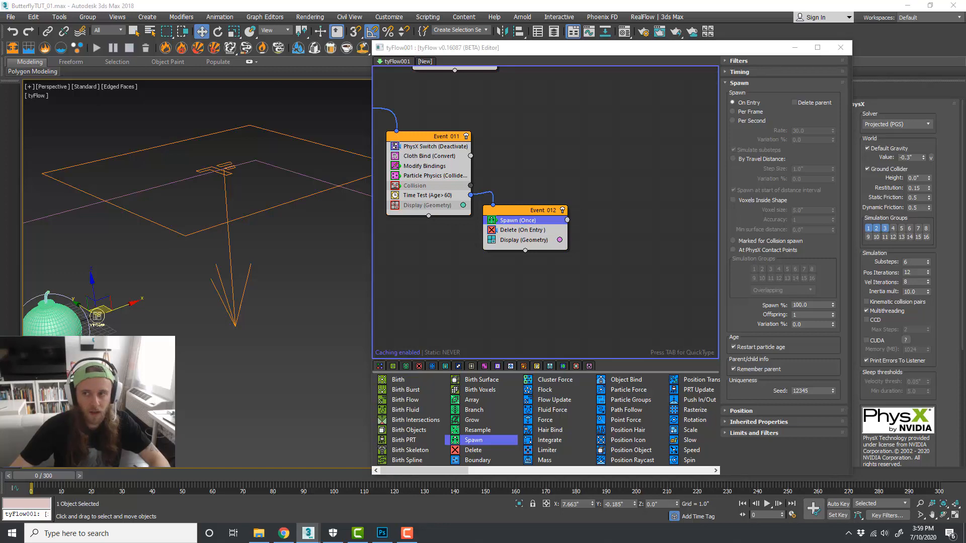
Step: Bring the disabled Event_001 and its Body event next to Event_012
scroll(550, 254, down, 8)
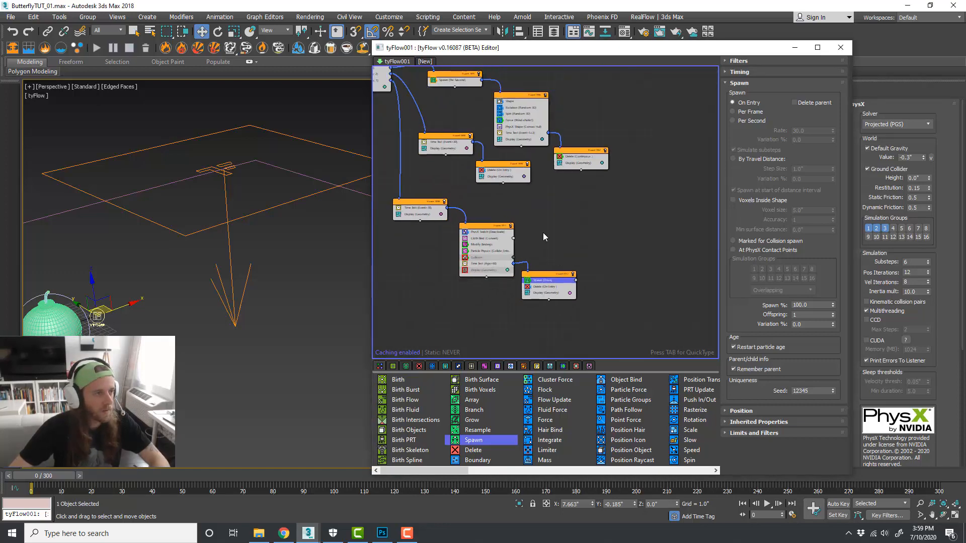
scroll(493, 158, up, 2)
drag(493, 158, 638, 302)
scroll(638, 301, up, 5)
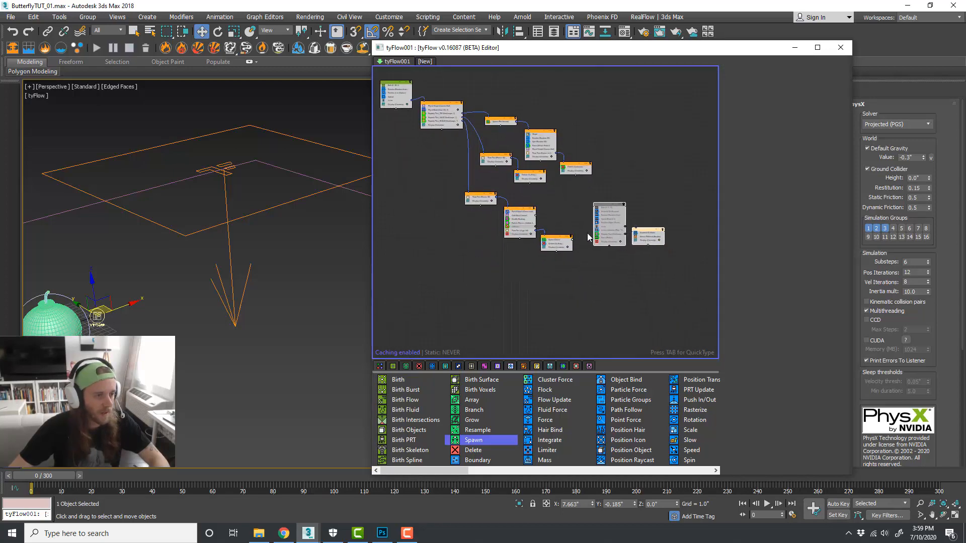
middle_drag(587, 237, 499, 156)
Step: Delete the Birth operator from the disabled Event_001
click(557, 115)
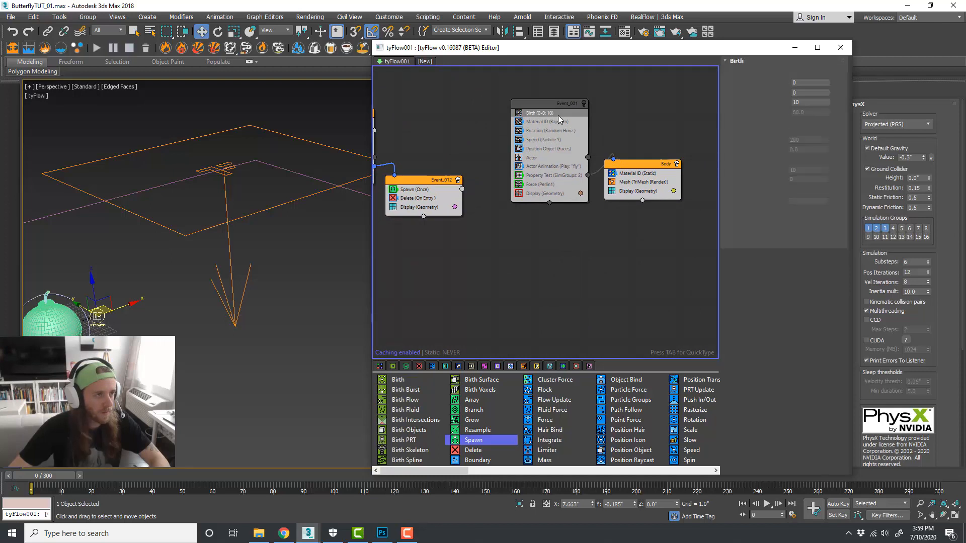
click(593, 120)
click(557, 112)
right_click(556, 112)
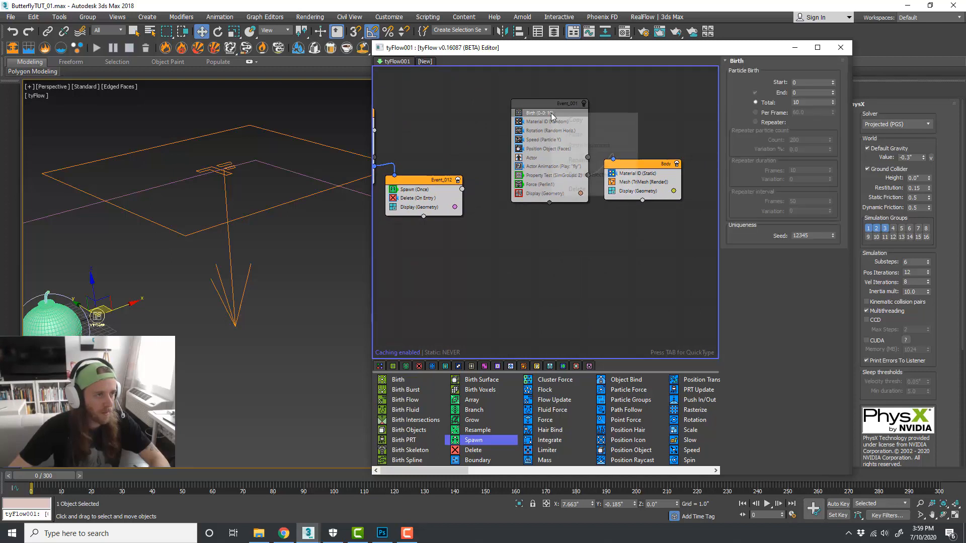
click(603, 173)
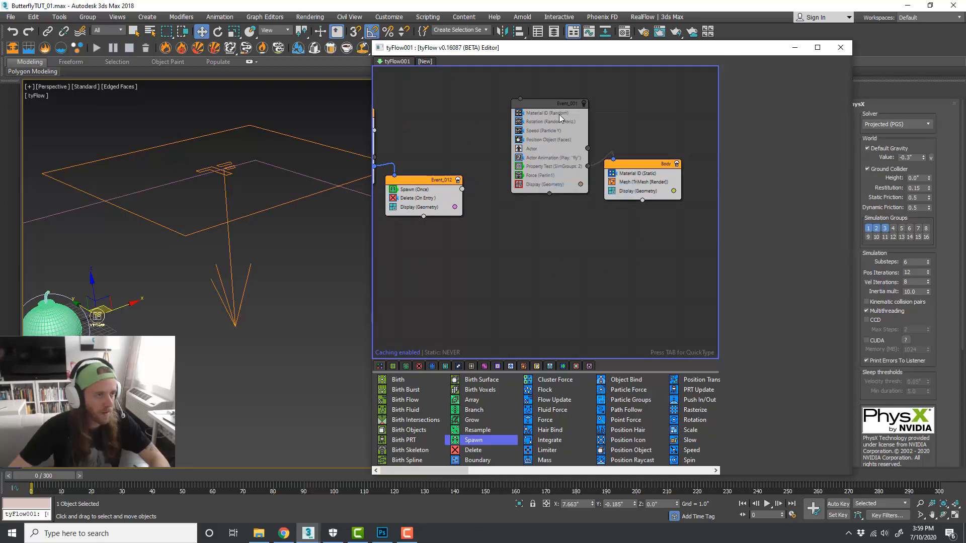
Step: Connect Event_012's Spawn operator to Event_001, enable that event and preview the simulation up to frame 80
drag(560, 117, 523, 221)
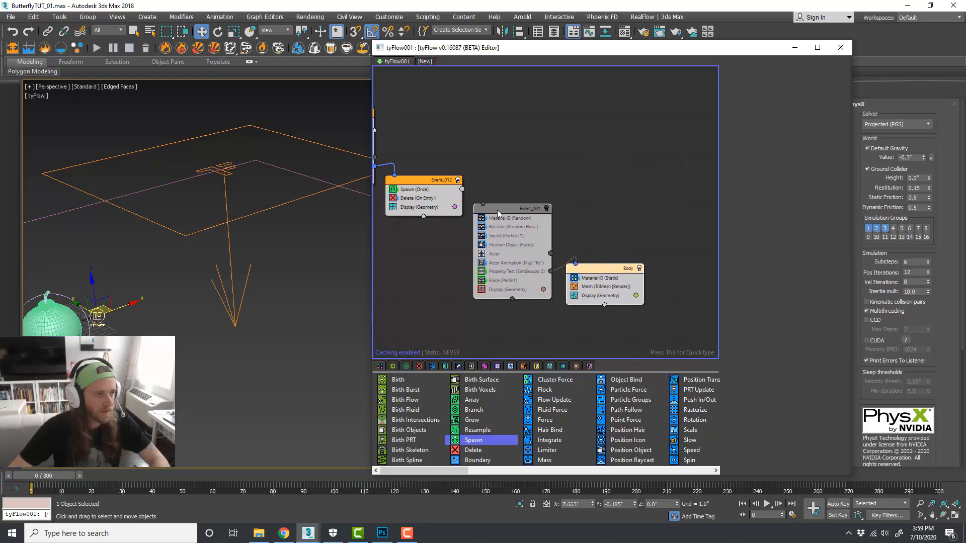
mouse_move(462, 190)
mouse_down()
mouse_move(484, 207)
mouse_move(453, 193)
mouse_up()
click(449, 194)
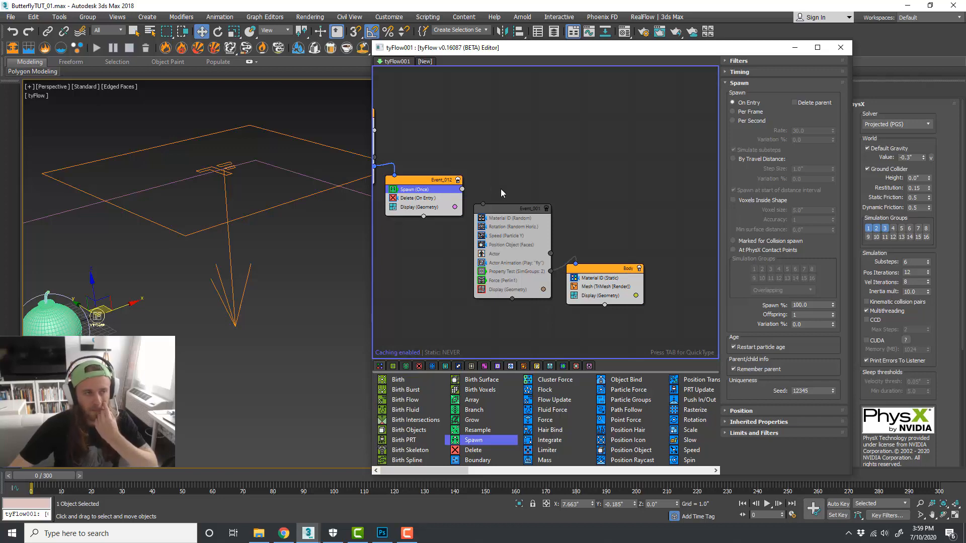
scroll(488, 191, up, 1)
middle_drag(488, 191, 526, 161)
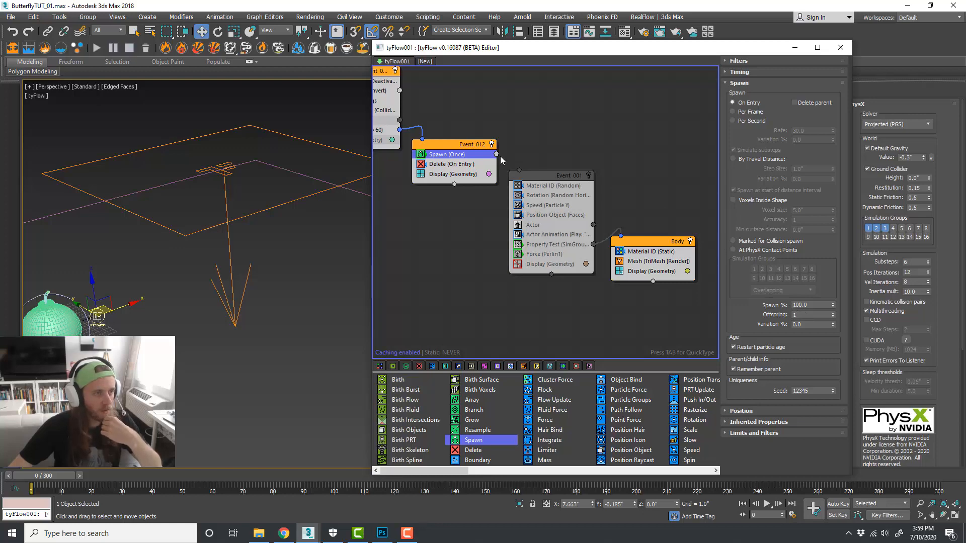
drag(501, 159, 521, 174)
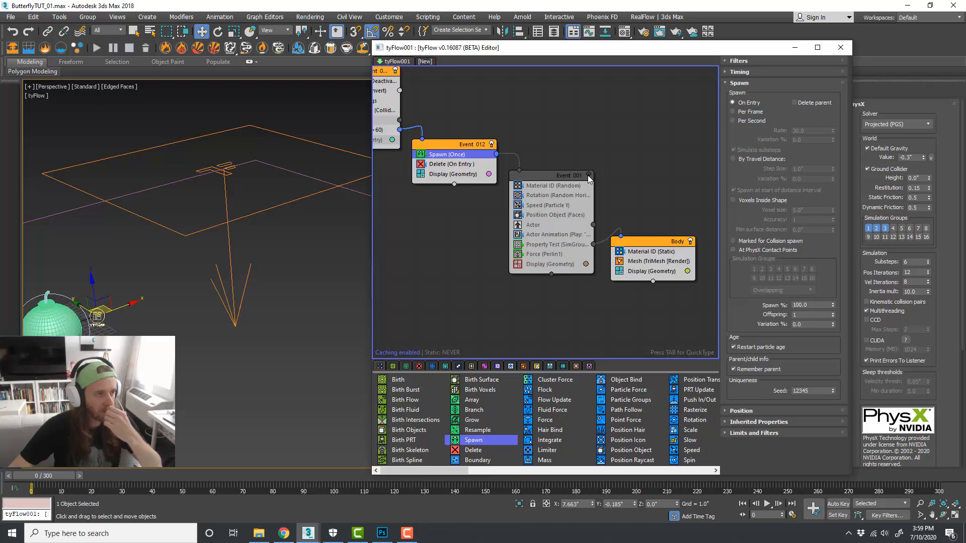
middle_drag(503, 309, 495, 291)
click(493, 291)
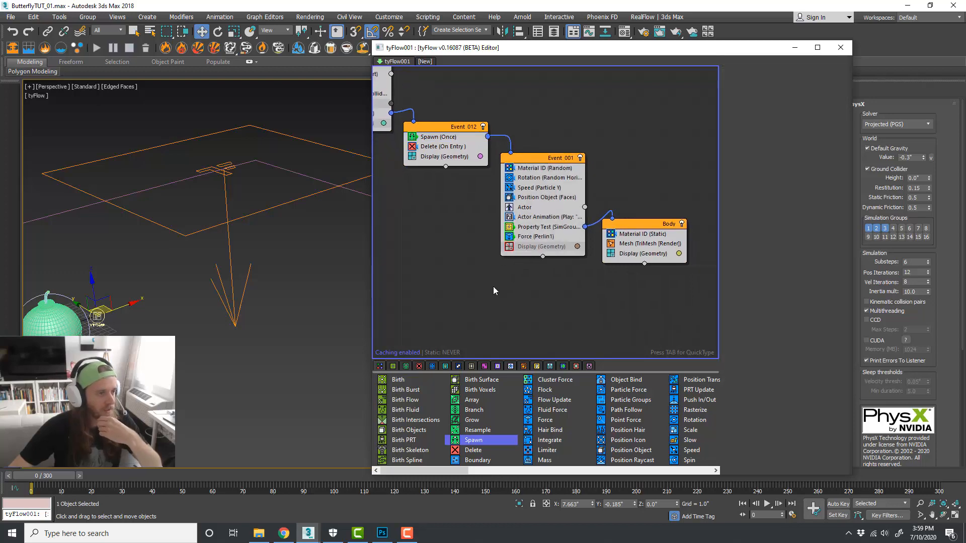
drag(43, 480, 282, 485)
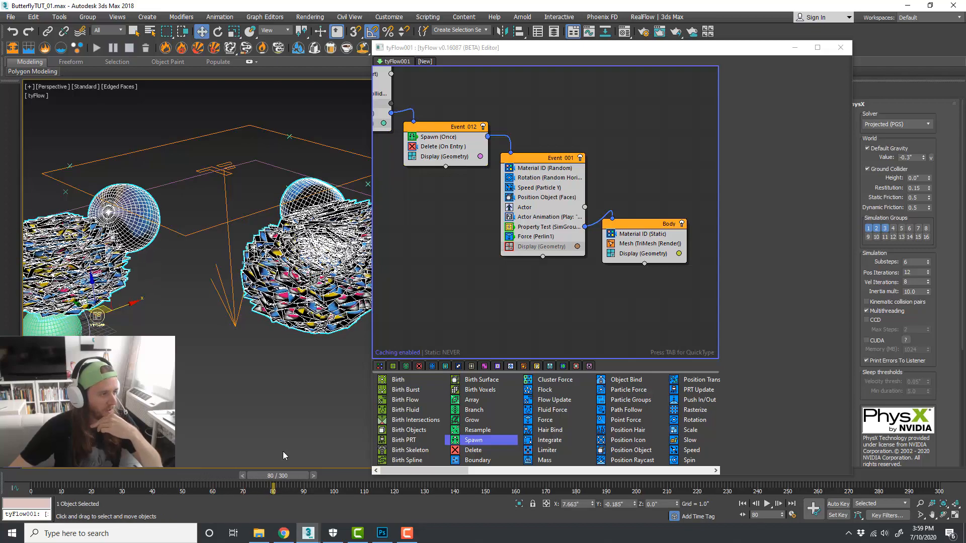
Step: Inspect the spawned butterfly cluster up close in the perspective view and scrub back from frame 80
scroll(325, 299, up, 2)
middle_drag(328, 293, 281, 306)
scroll(281, 306, up, 3)
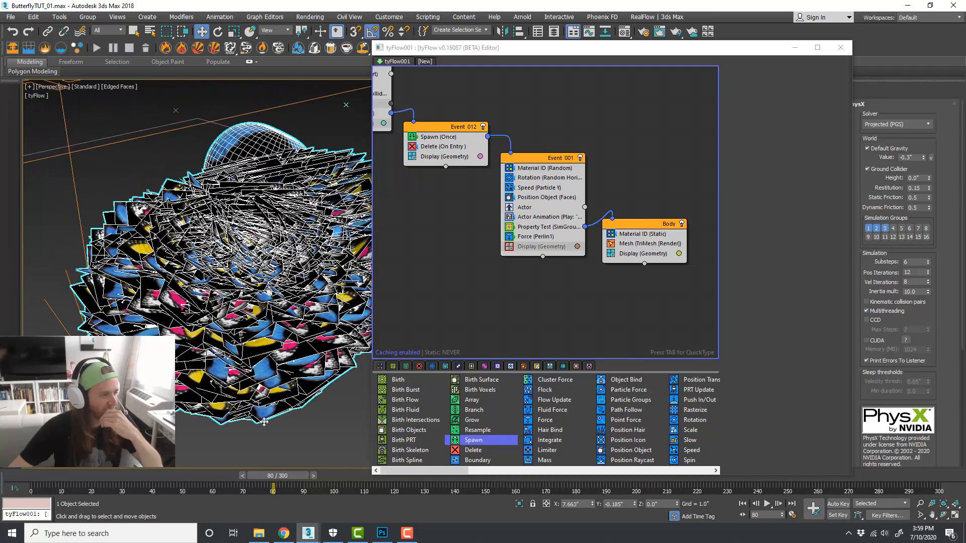
drag(277, 478, 238, 479)
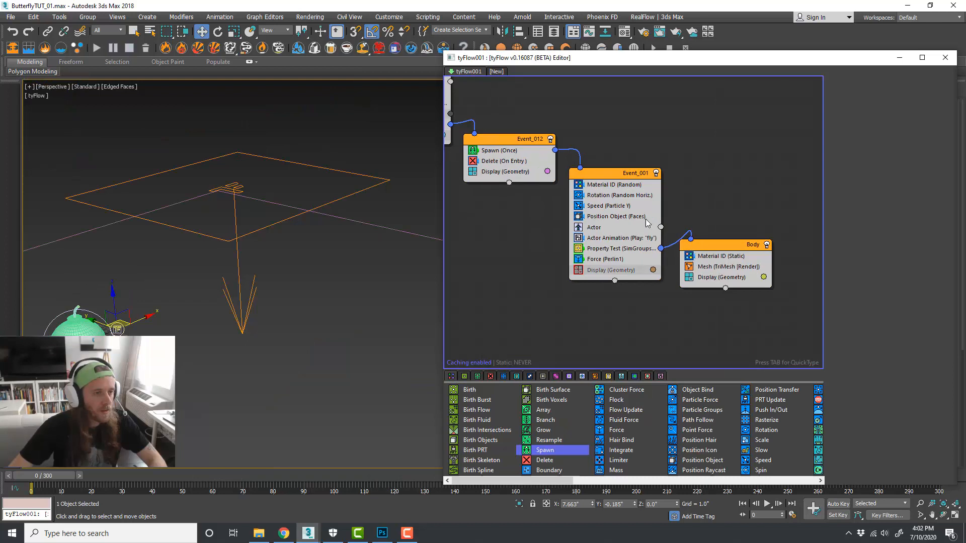
Step: Set Spawn % to 1.0 on Event_012's Spawn operator and preview the simulation up to frame 28
click(519, 152)
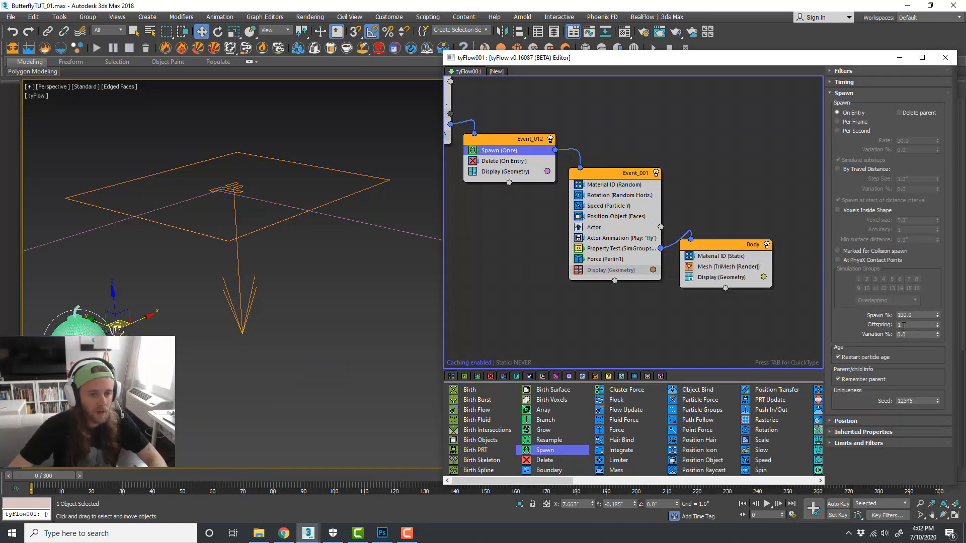
double_click(899, 326)
drag(916, 315, 890, 315)
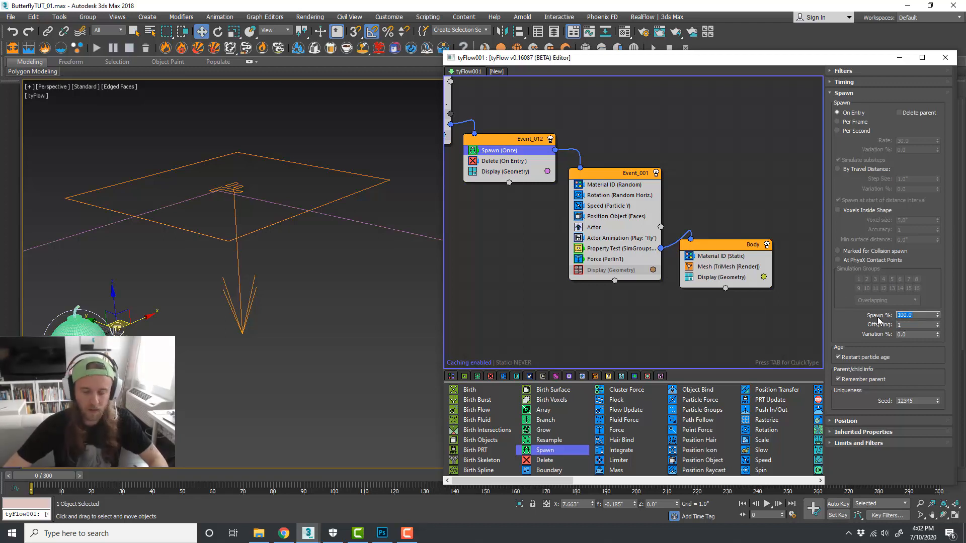
text(1)
key(Return)
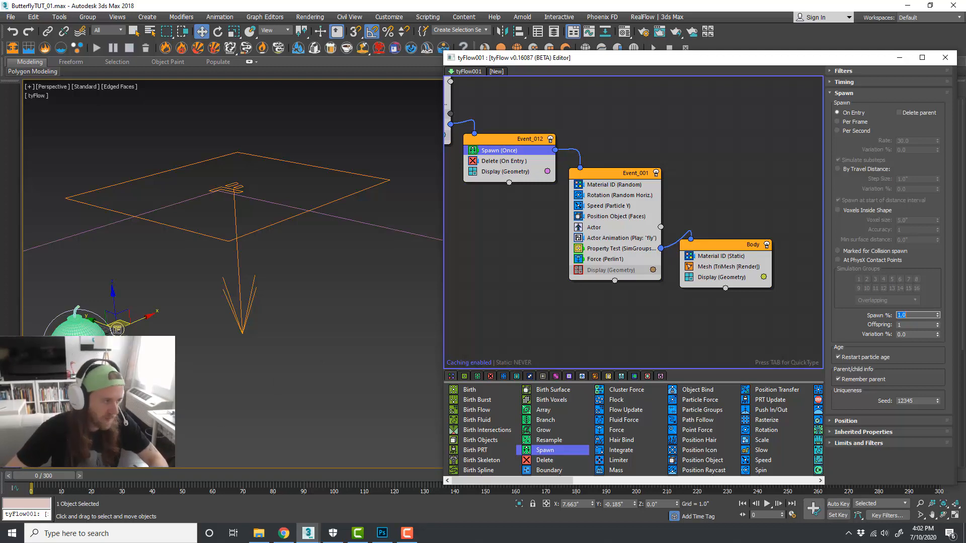
drag(62, 476, 117, 482)
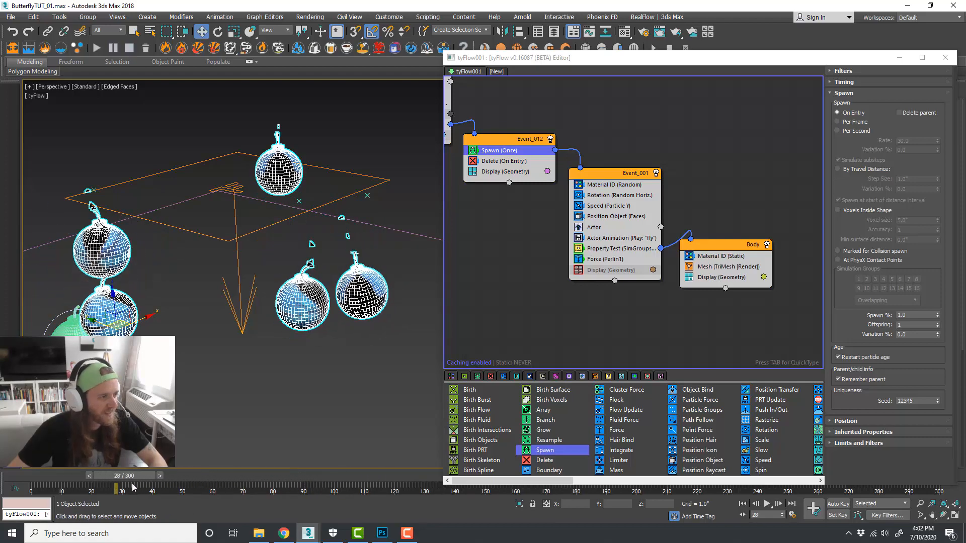
Step: Set the Time Test value in Event_011 to 50 and scrub the simulation
middle_drag(506, 232, 642, 294)
click(545, 187)
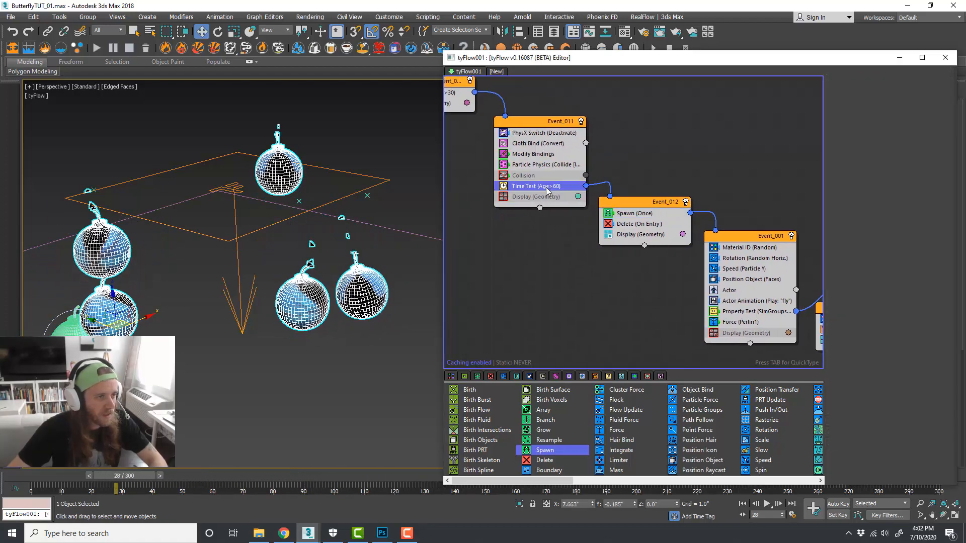
drag(910, 166, 871, 168)
text(50)
key(Return)
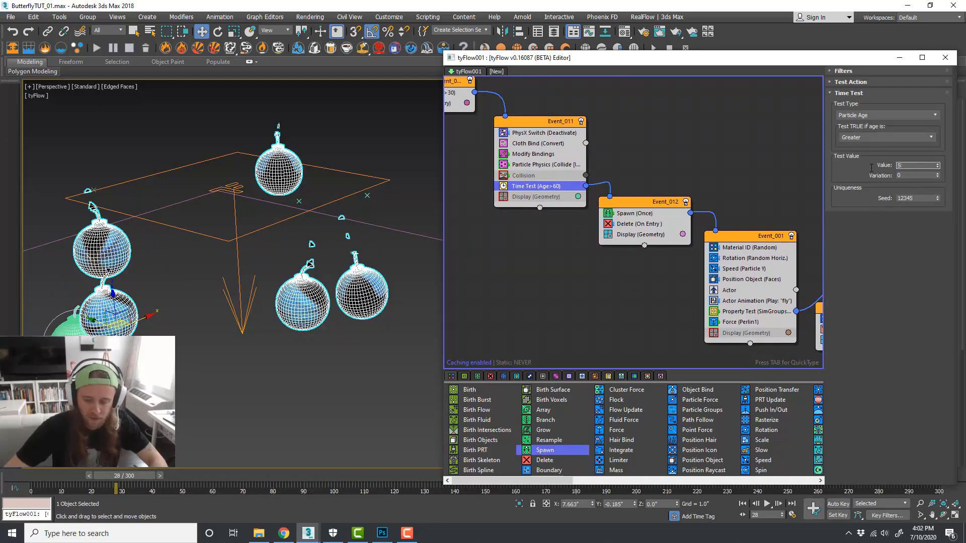
middle_drag(737, 195, 602, 150)
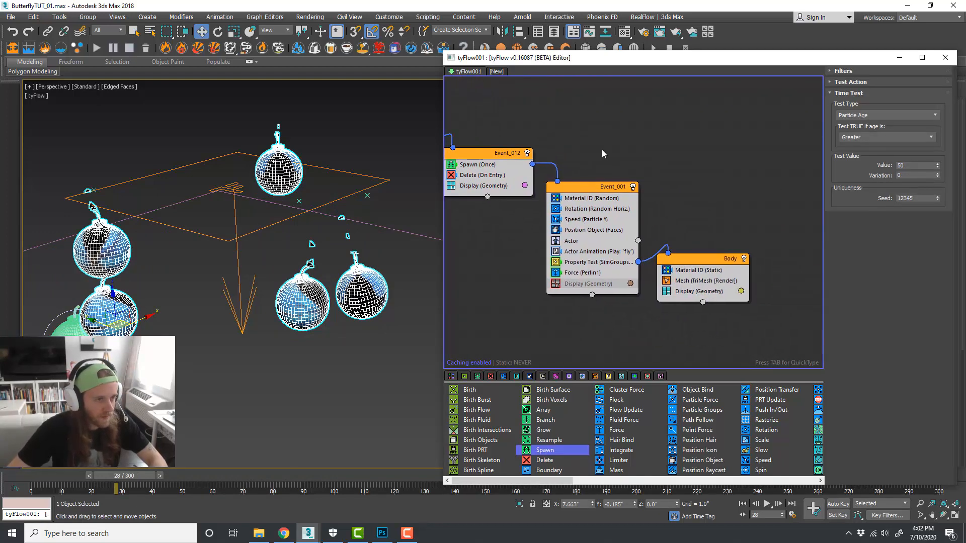
drag(147, 484, 122, 490)
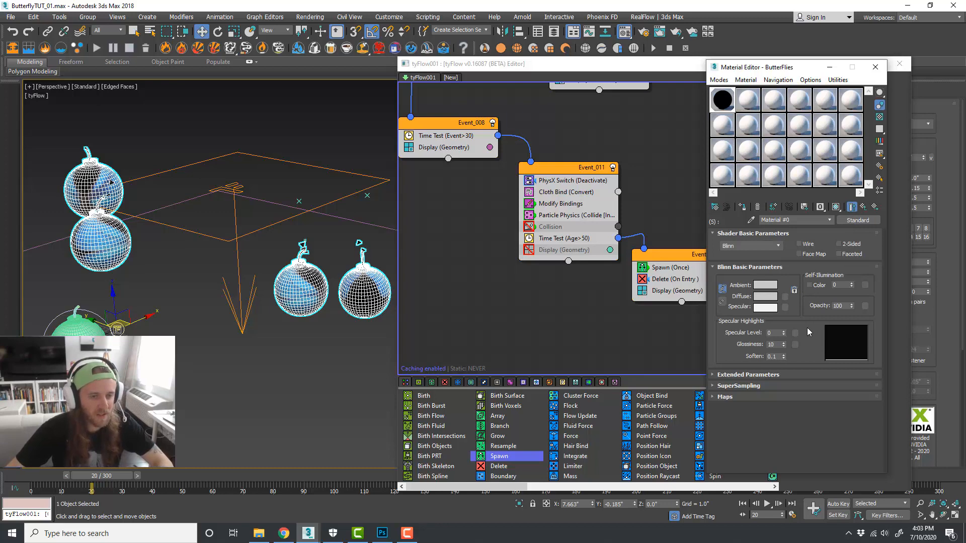
Step: Copy the Body sub-material into slot 5 of the ButterFlies Multi/Sub-Object material
click(828, 222)
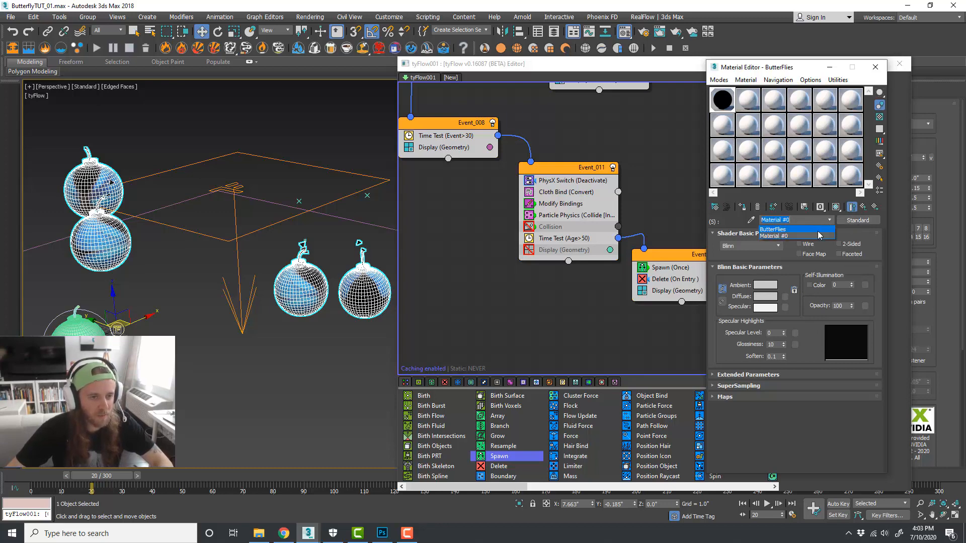
click(779, 236)
drag(799, 327, 804, 342)
click(783, 302)
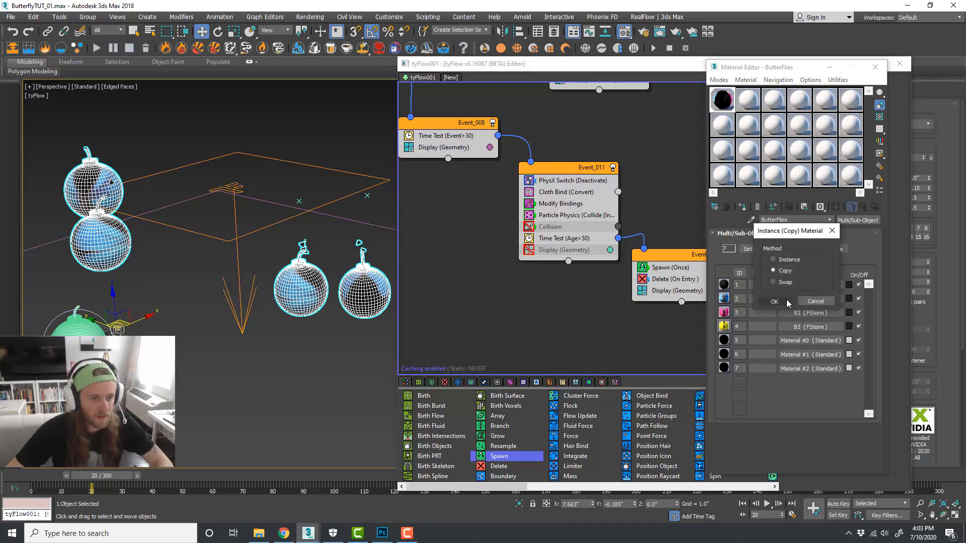
drag(807, 340, 809, 342)
click(777, 303)
Step: Rename the slot 5 sub-material BombBody and set its diffuse color to red, RGB 115, 13, 13
click(810, 341)
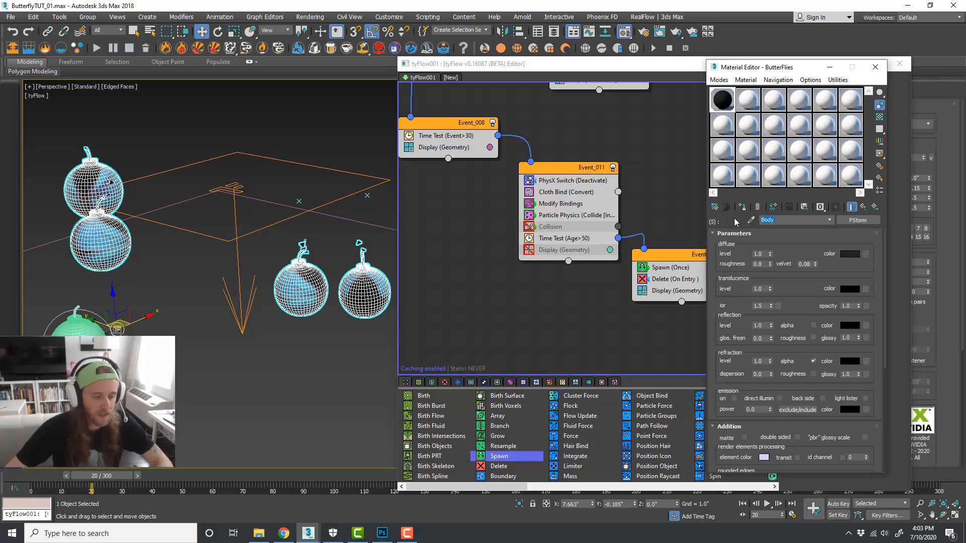
text(Bomb)
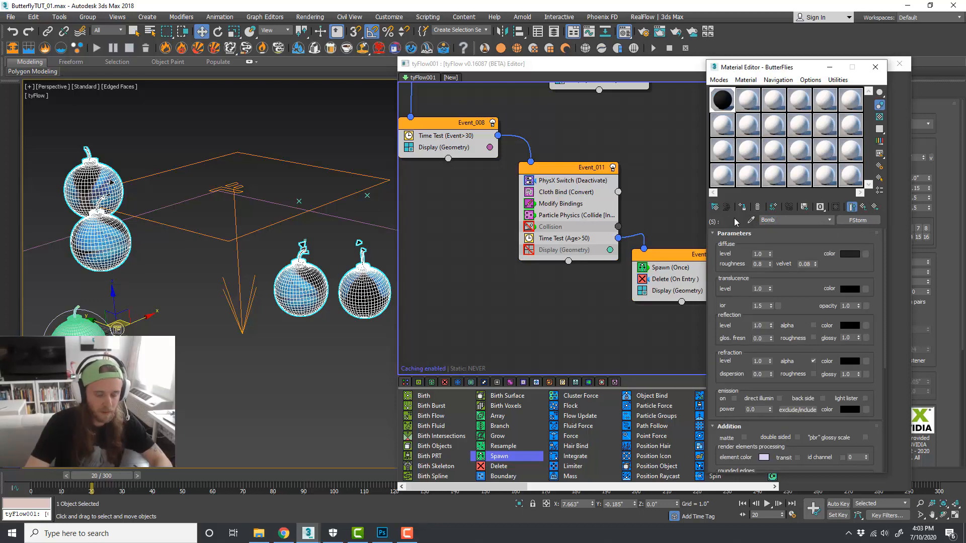
text(Body)
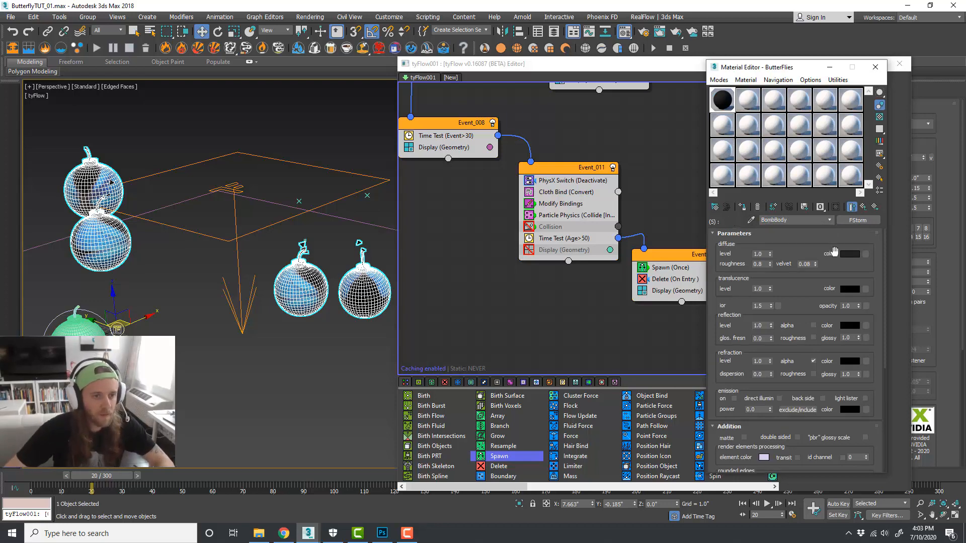
click(850, 254)
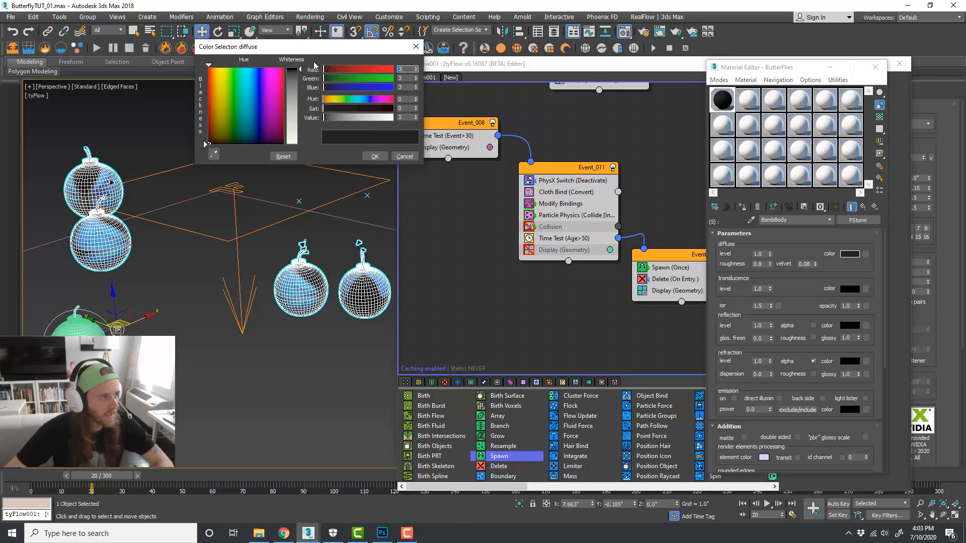
drag(304, 47, 340, 138)
drag(308, 177, 335, 162)
drag(407, 204, 388, 203)
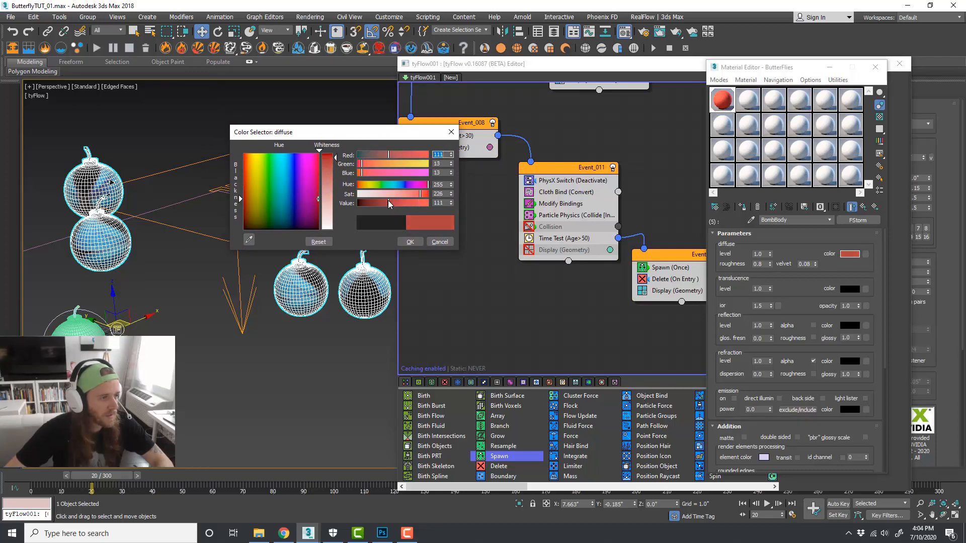
click(410, 242)
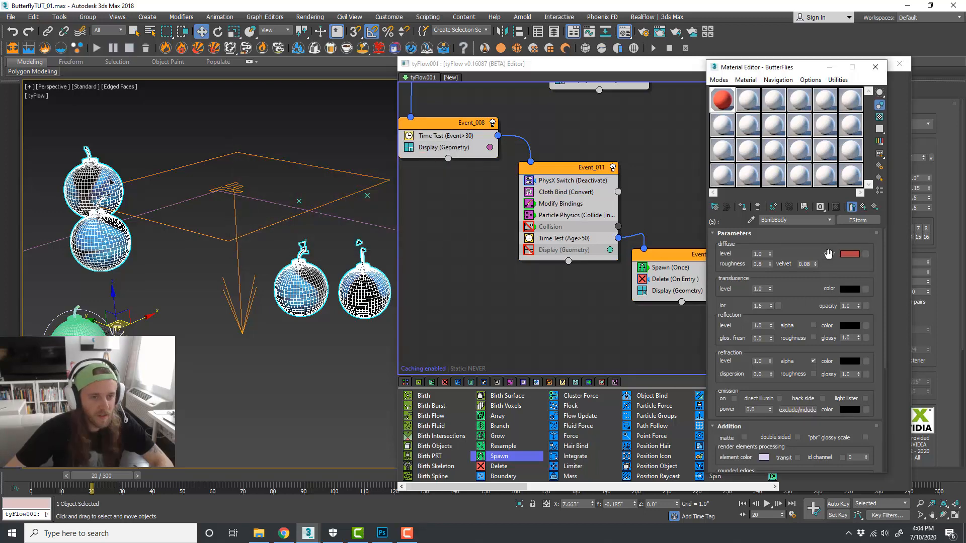
Step: Copy the BombBody sub-material into slot 6 of the ButterFlies material
click(829, 220)
click(825, 229)
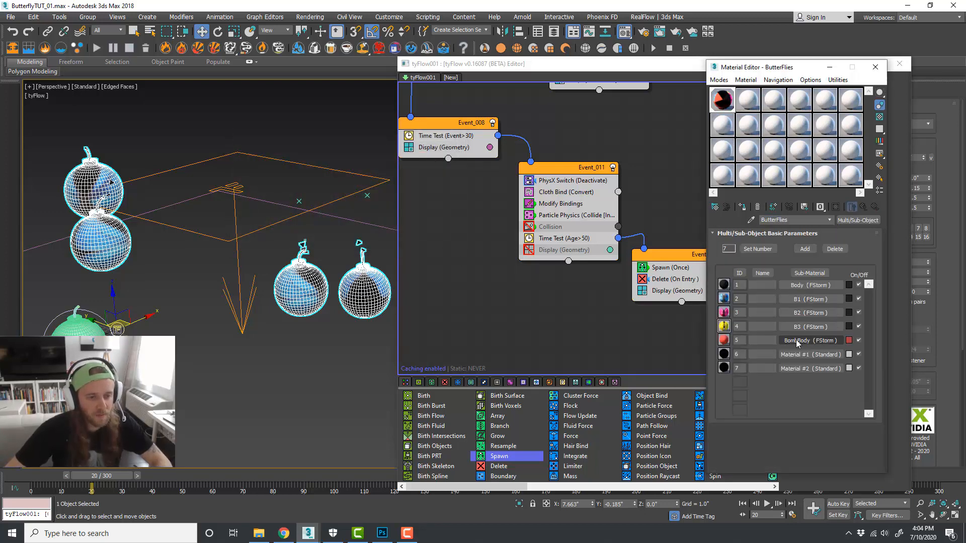
mouse_move(800, 344)
mouse_down()
mouse_move(804, 358)
mouse_move(796, 328)
mouse_up()
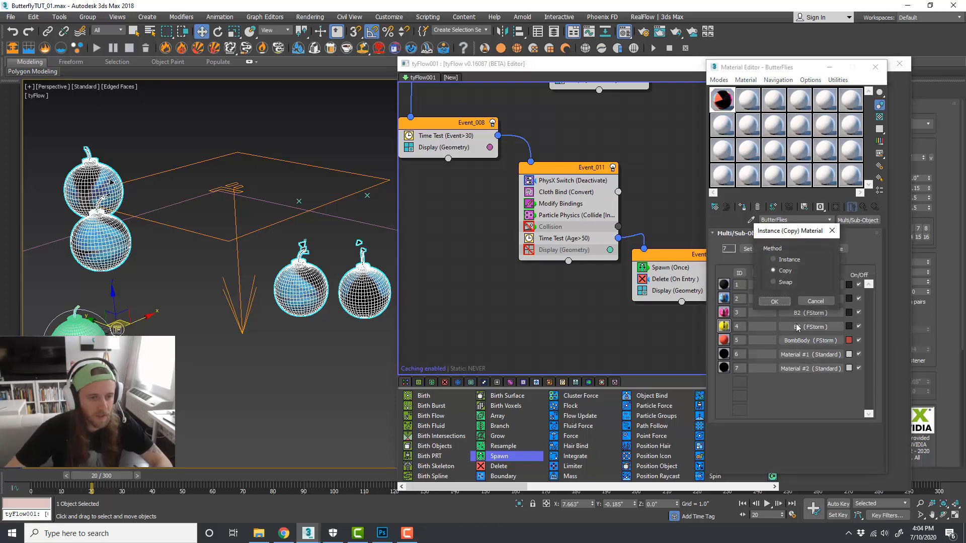
click(775, 302)
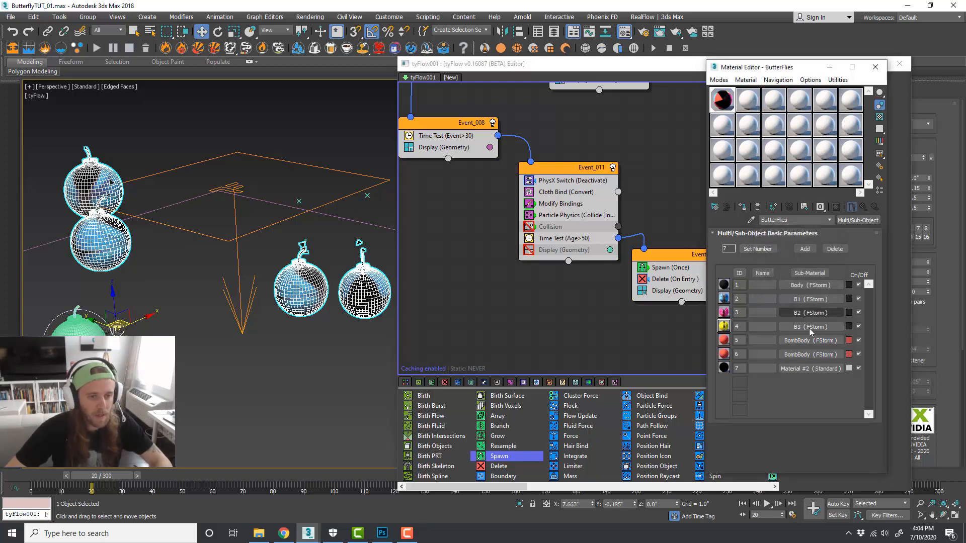
Step: Rename the slot 6 sub-material Wick and set its diffuse color to near-black, RGB 7, 7, 7
click(807, 357)
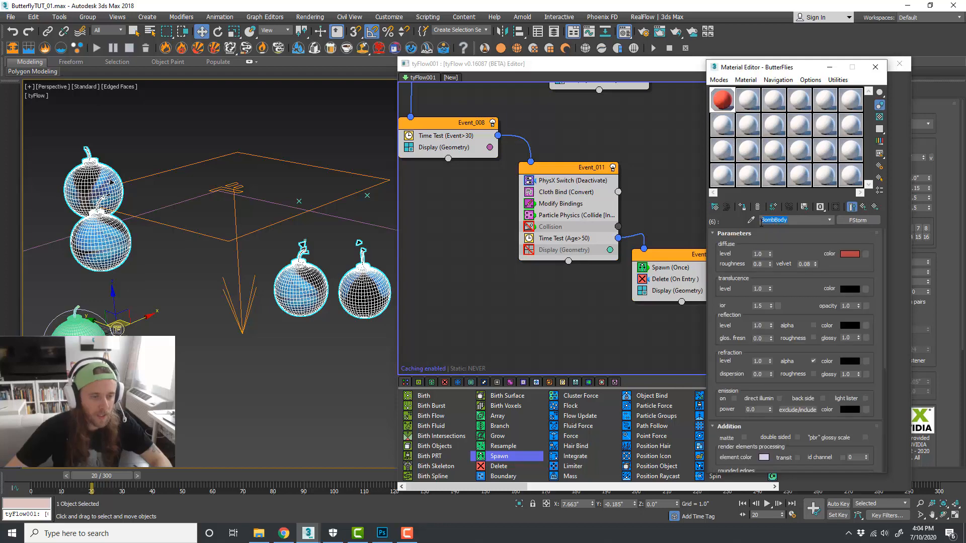
text(Wick)
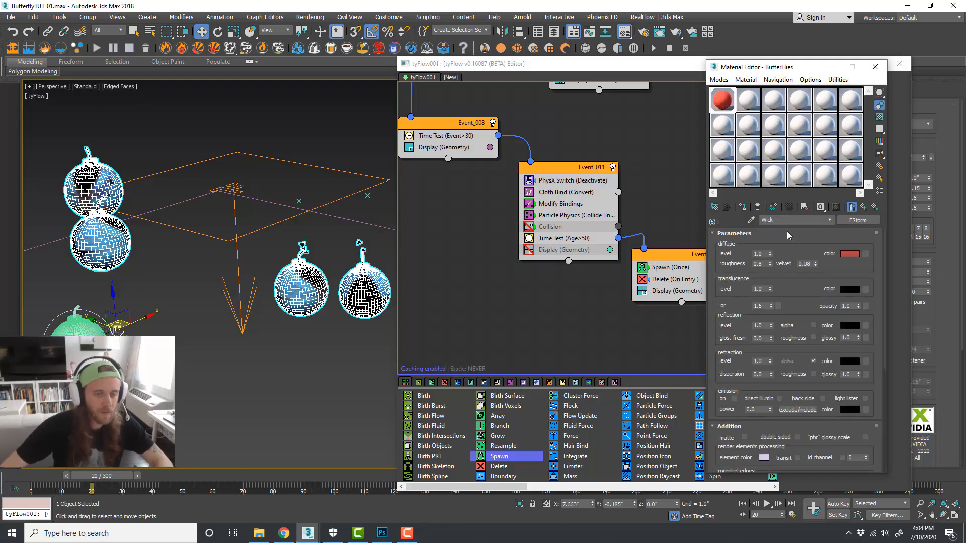
click(850, 254)
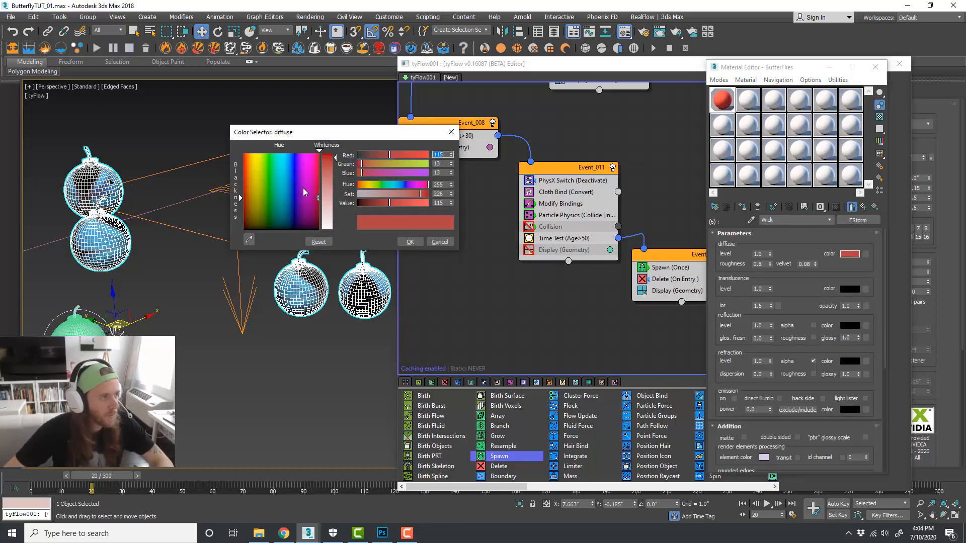
click(295, 228)
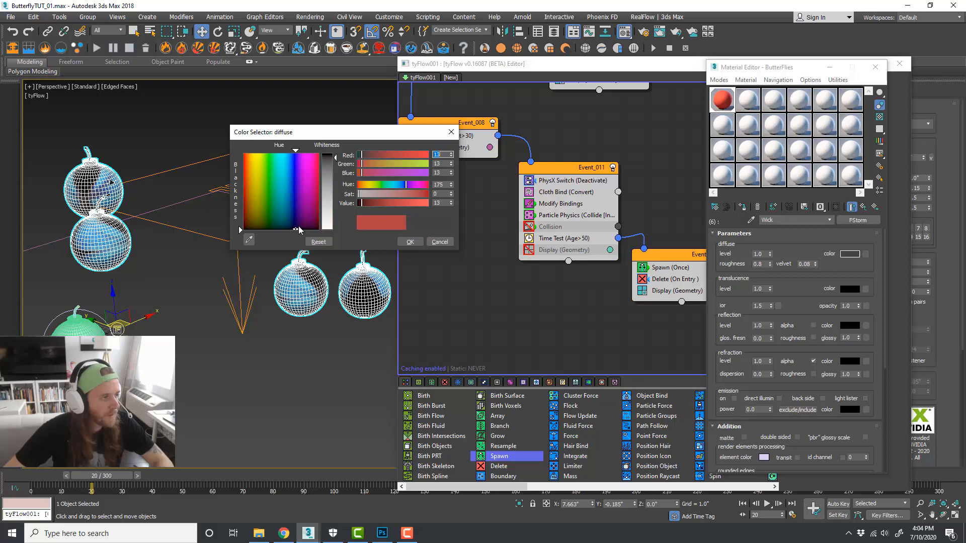
click(330, 161)
click(332, 157)
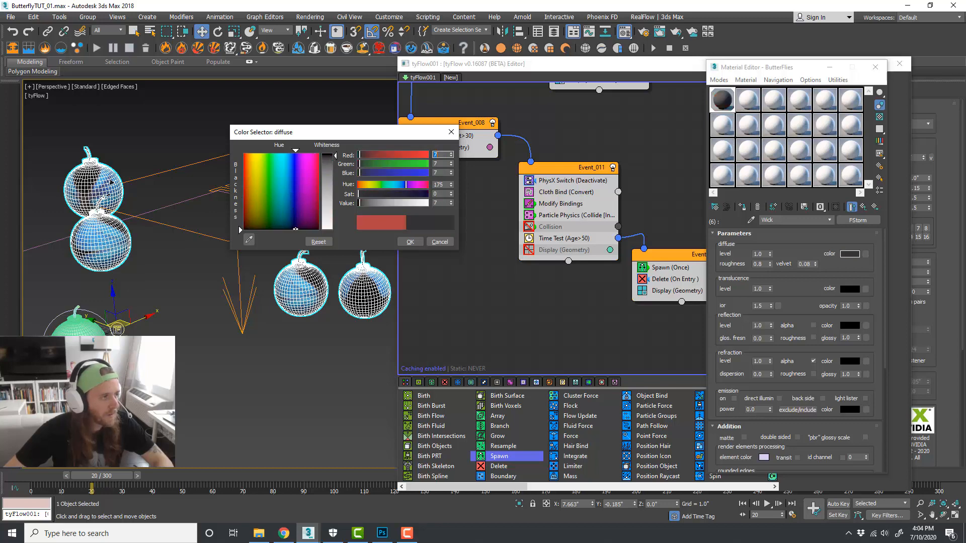
click(410, 242)
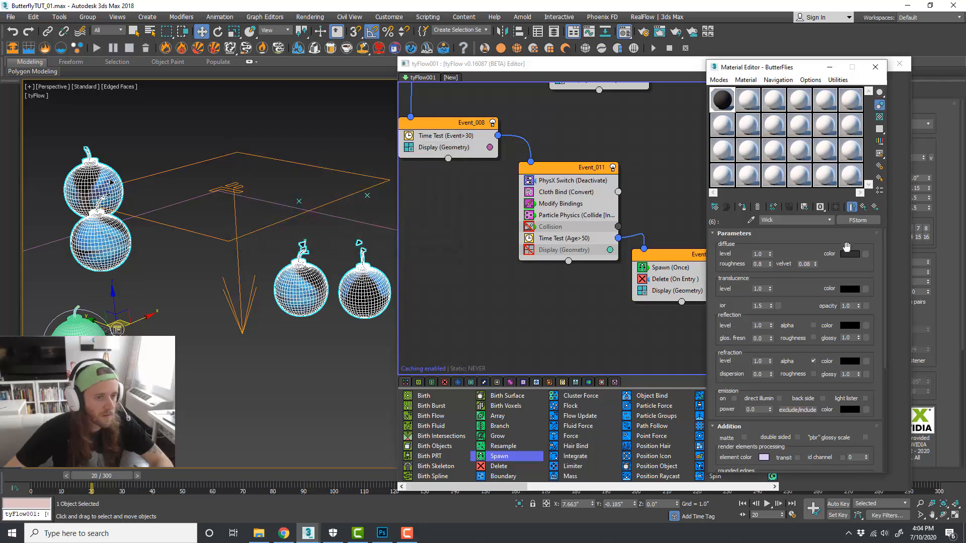
Step: Set up slot 7 of ButterFlies as an FStorm material named Sparks with a yellow diffuse color, RGB 176, 150, 7
click(829, 221)
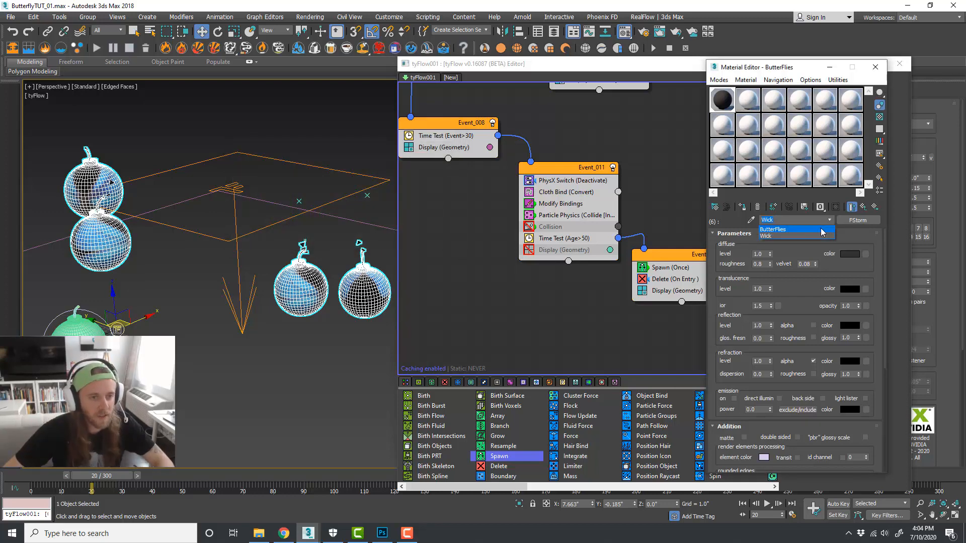
click(821, 230)
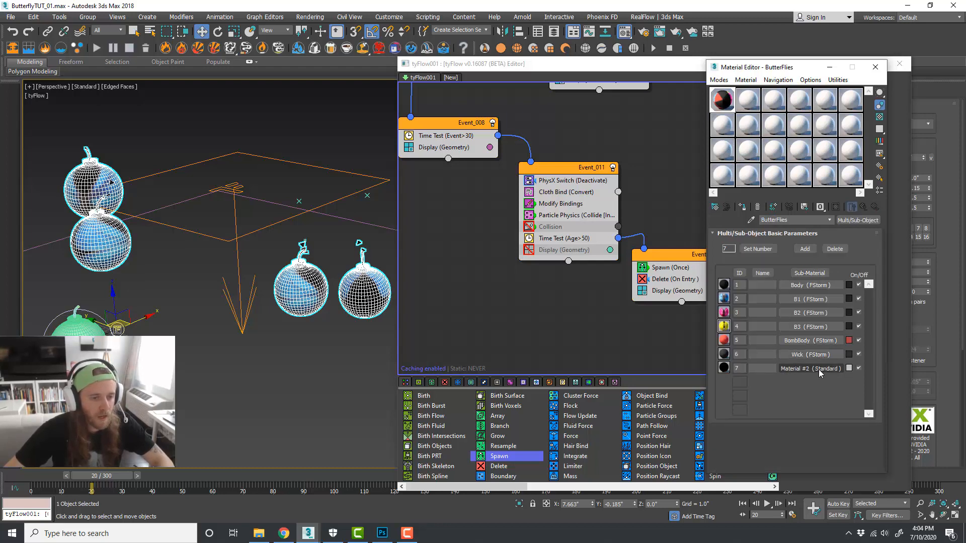
click(818, 369)
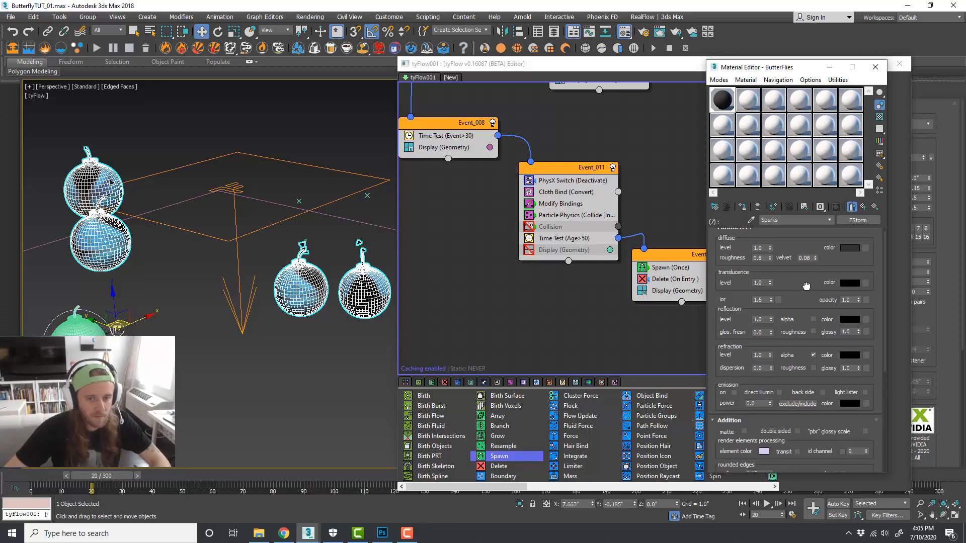
click(845, 254)
click(252, 177)
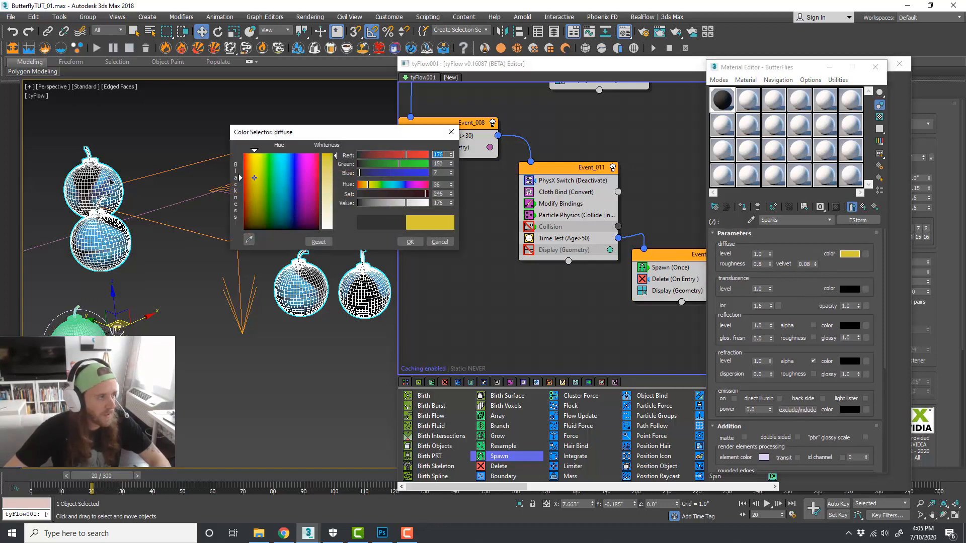
click(409, 242)
click(829, 220)
click(794, 230)
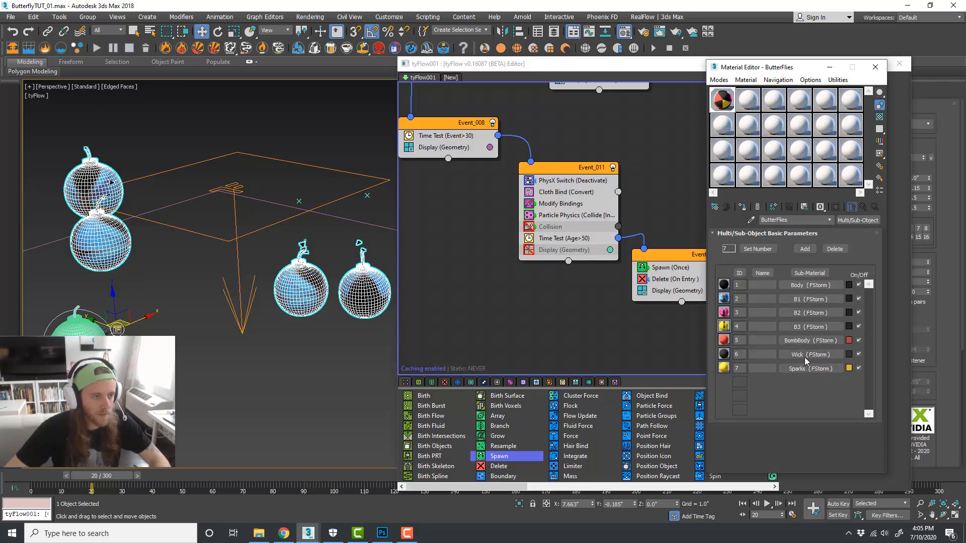
Step: Add a Material ID operator to the sparks event, Event_006, directly below its Shape operator
mouse_move(666, 68)
mouse_down()
mouse_move(611, 71)
mouse_move(652, 67)
mouse_up()
middle_drag(663, 204, 687, 231)
scroll(679, 232, down, 3)
scroll(677, 235, up, 5)
middle_drag(644, 224, 619, 192)
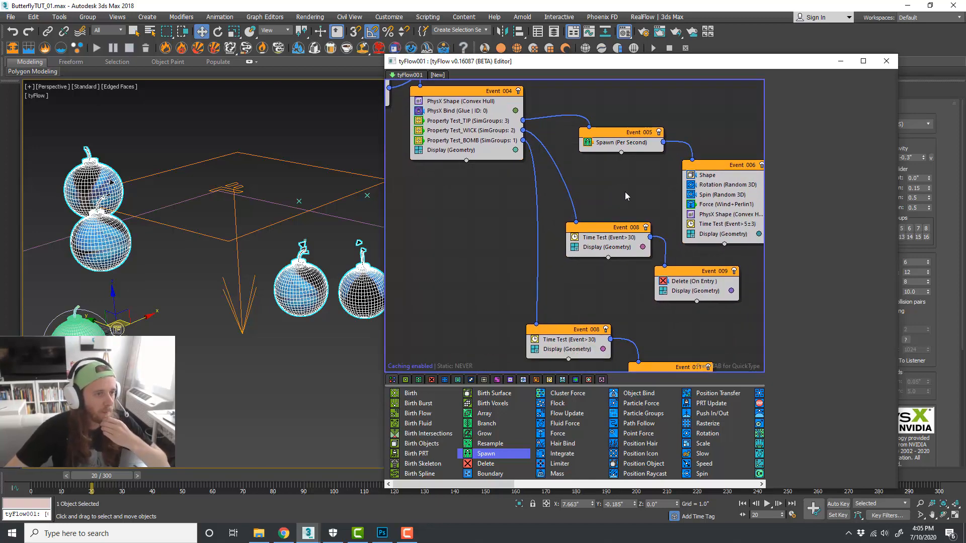
middle_drag(628, 196, 505, 188)
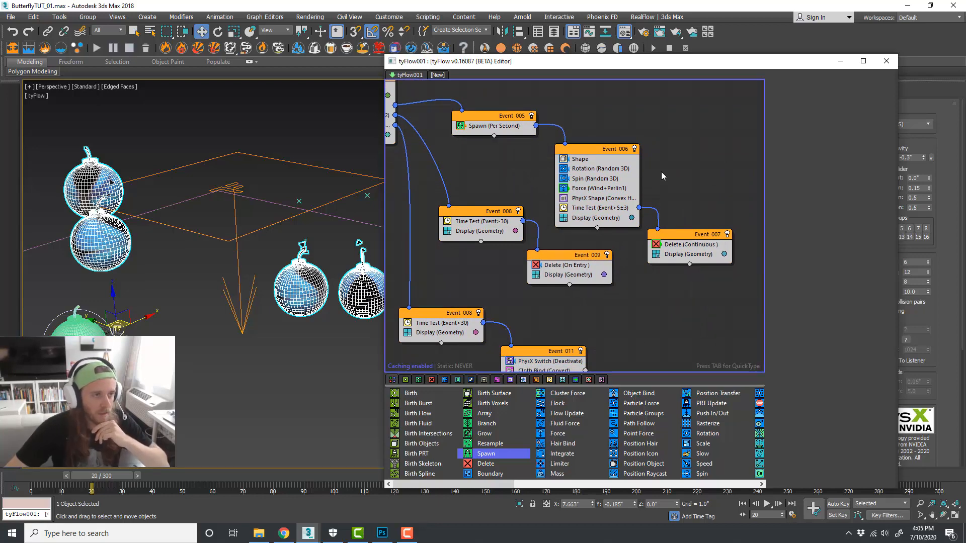
middle_drag(661, 176, 641, 184)
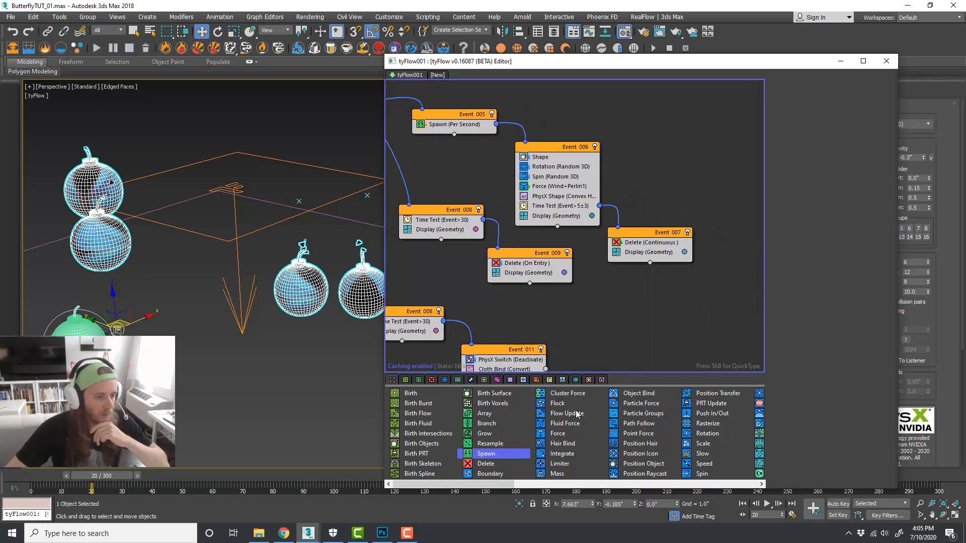
scroll(577, 414, down, 1)
scroll(577, 413, up, 1)
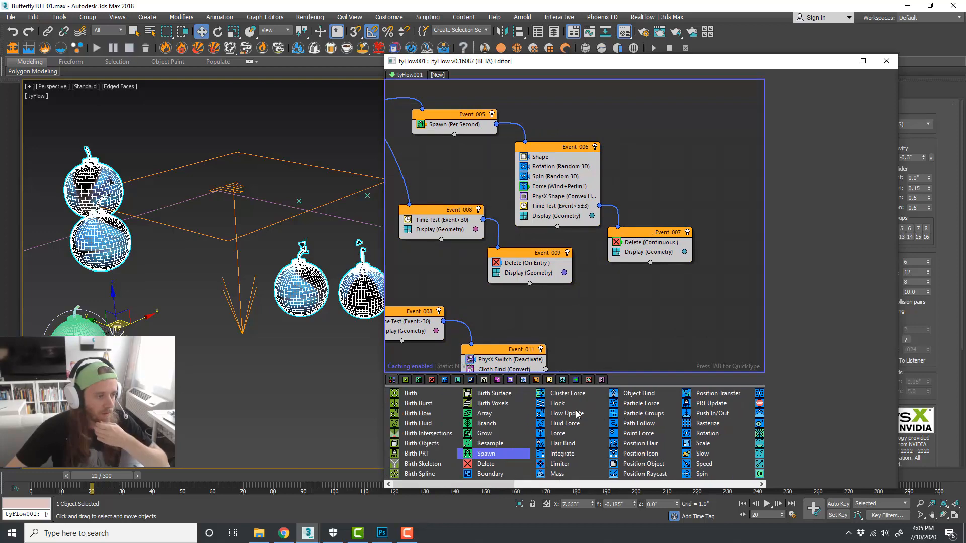
scroll(577, 413, down, 3)
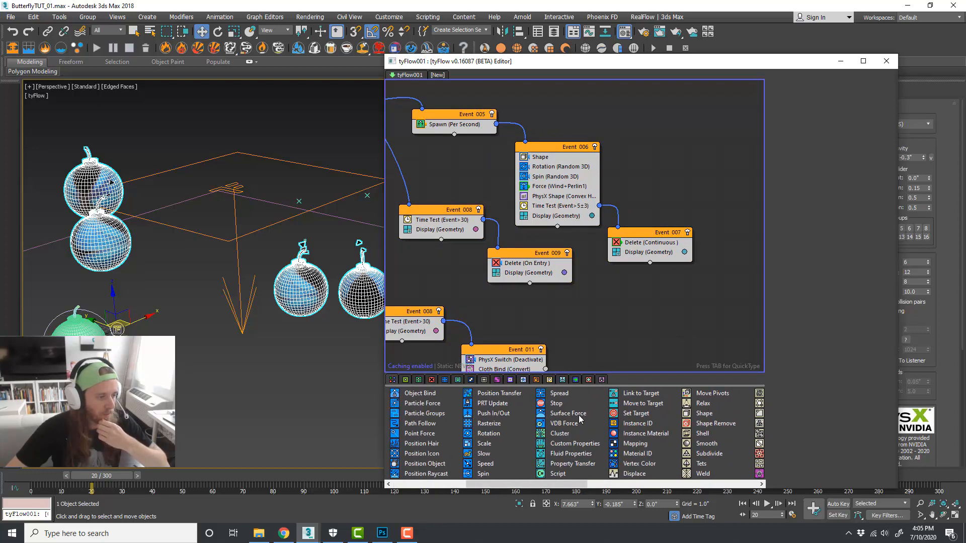
drag(643, 457, 556, 167)
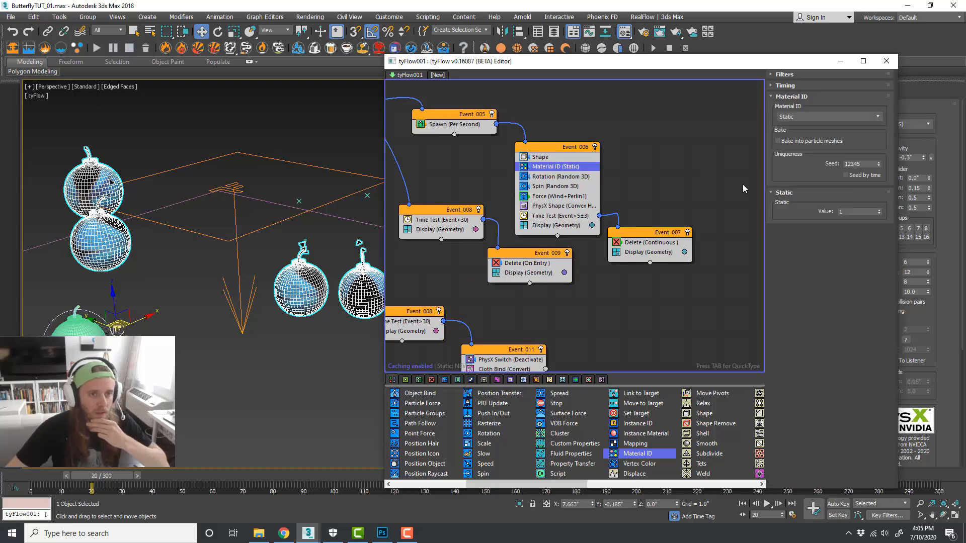
Step: Set the static value of the sparks event's Material ID operator to 7
drag(745, 67, 651, 57)
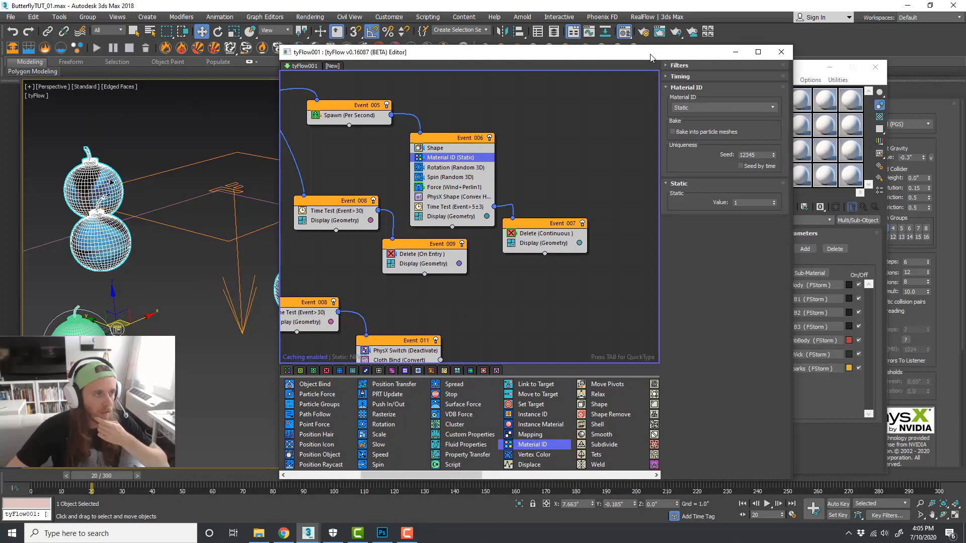
double_click(749, 202)
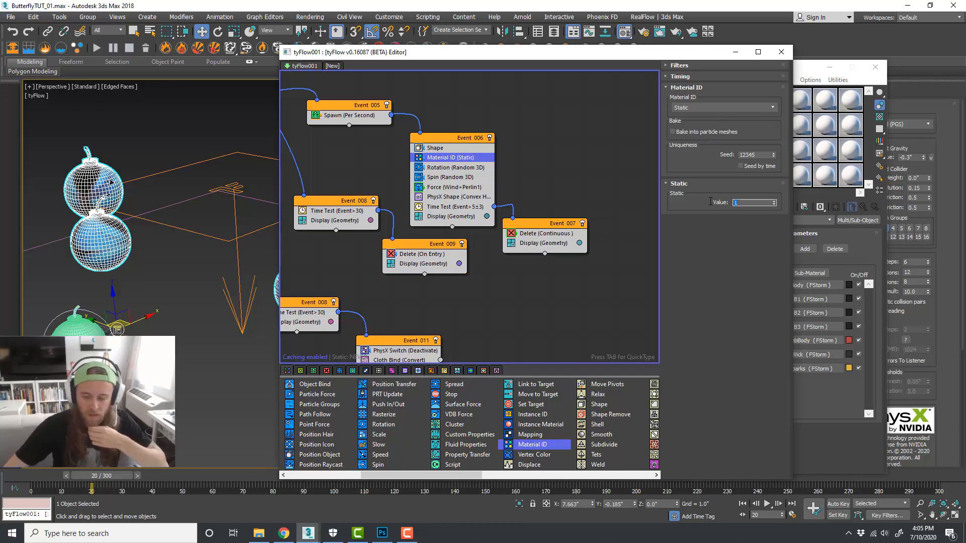
text(7)
key(Return)
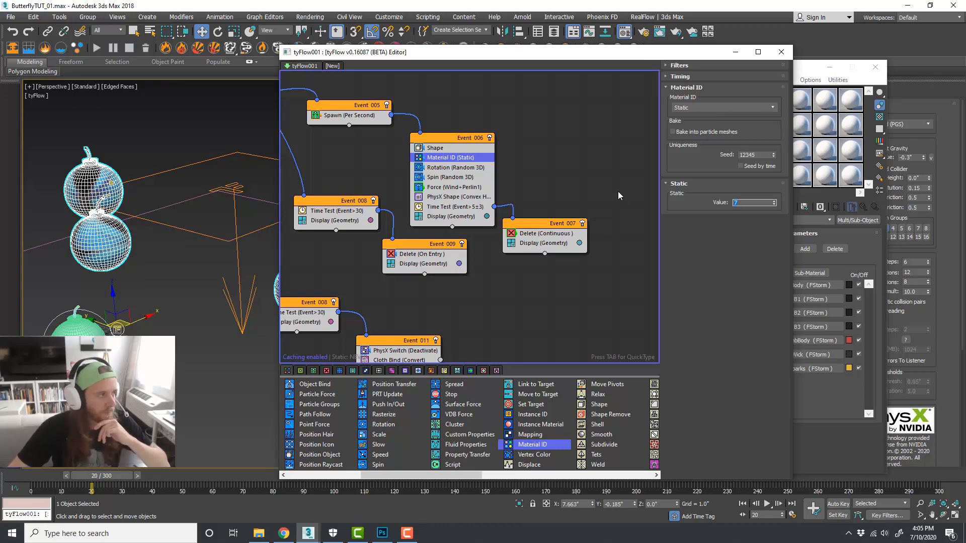
Step: Copy the Material ID operator from Event_006 into the wick's time-test event, below its Time Test
middle_drag(550, 191, 602, 165)
scroll(602, 165, down, 1)
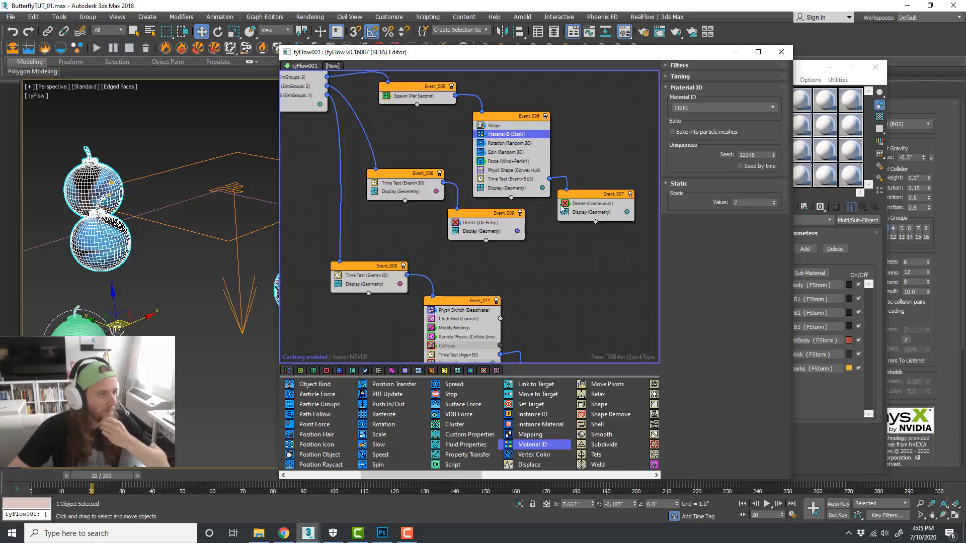
middle_drag(541, 205, 563, 209)
right_click(536, 140)
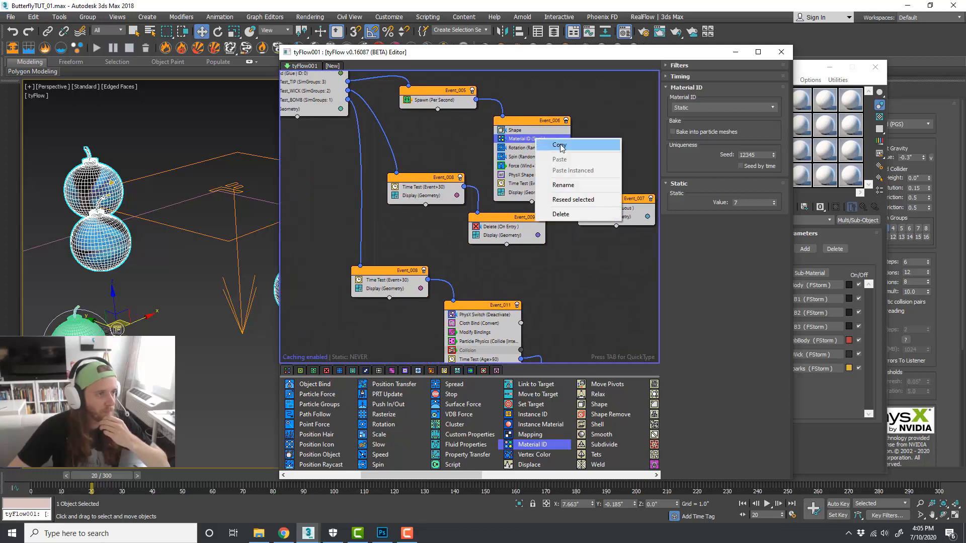
click(600, 154)
scroll(600, 157, down, 1)
middle_drag(476, 151, 511, 192)
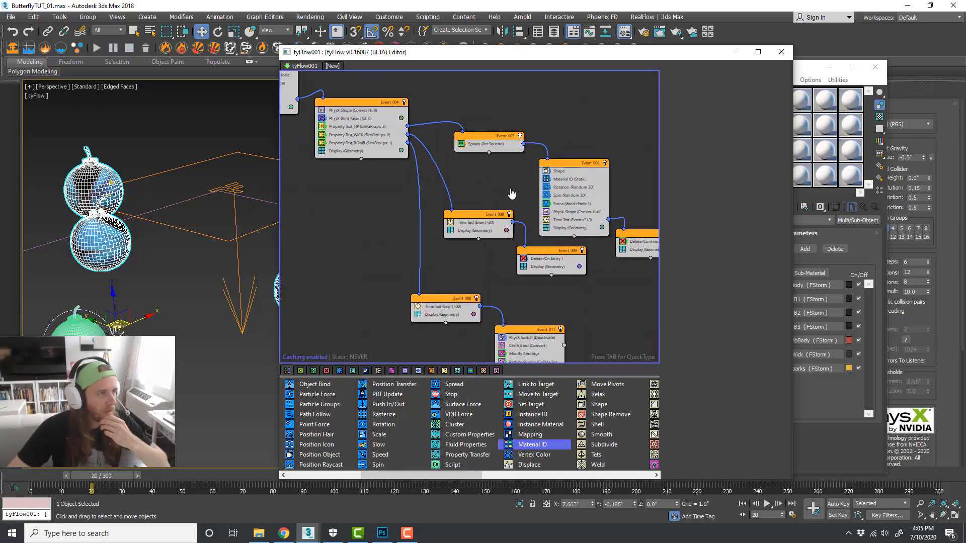
scroll(514, 196, up, 1)
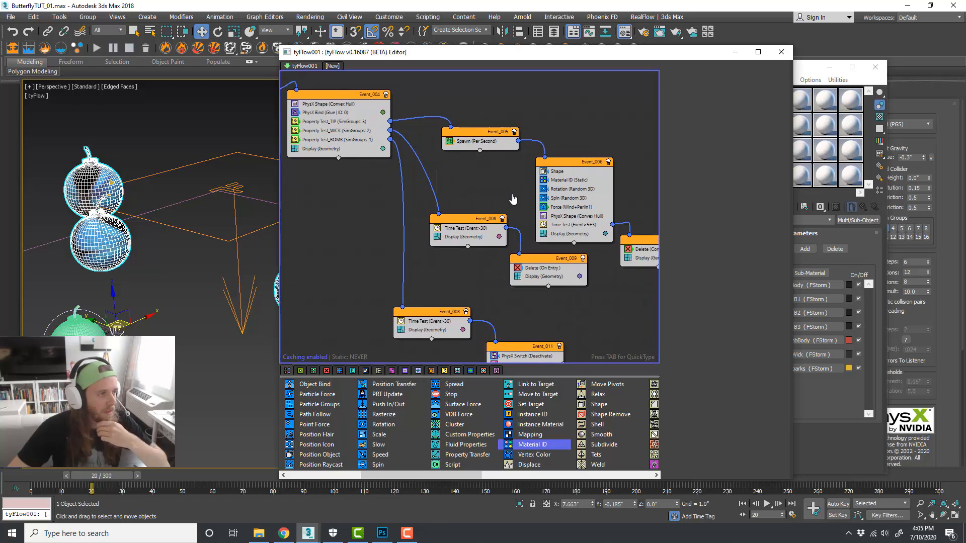
click(577, 180)
drag(581, 182, 482, 239)
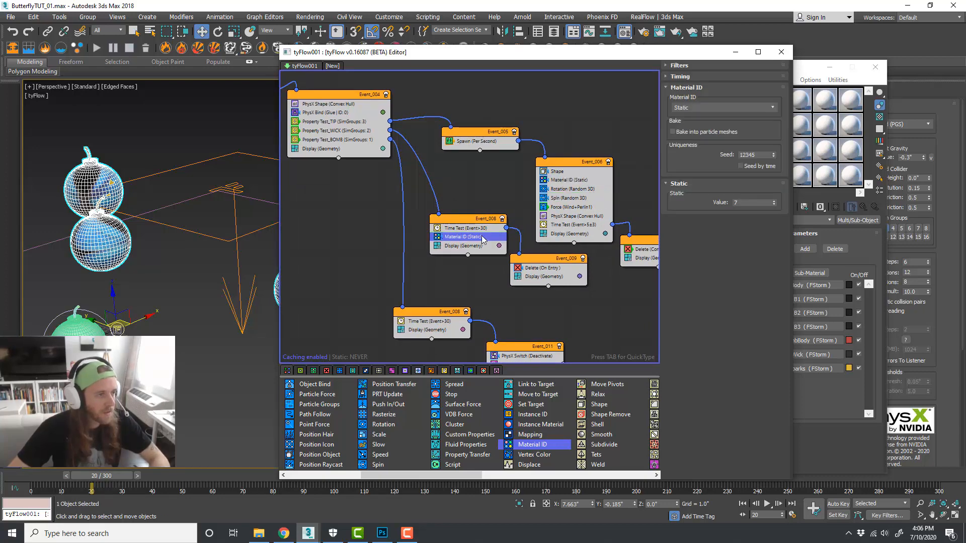
Step: Set the static value of the wick event's Material ID operator to 6
scroll(479, 210, up, 2)
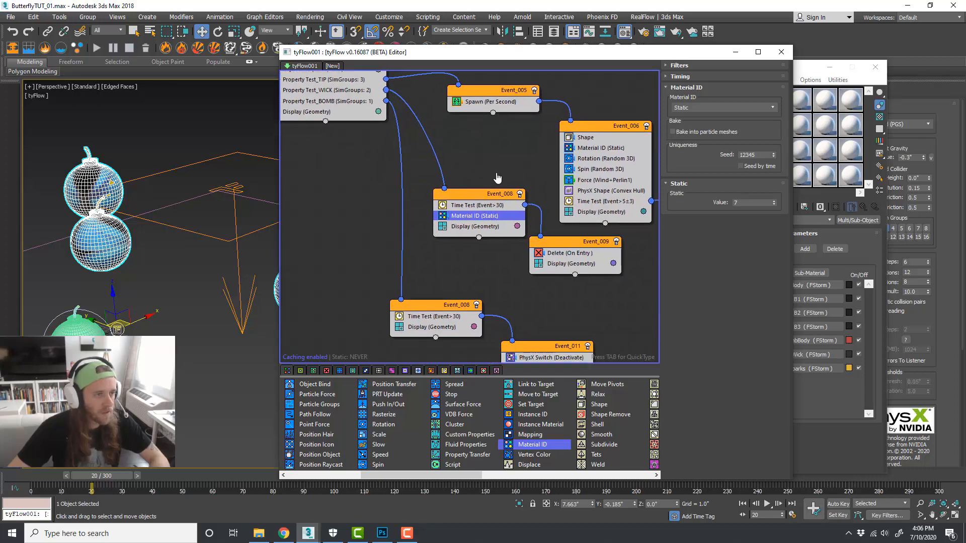
middle_drag(482, 201, 496, 181)
drag(564, 59, 538, 55)
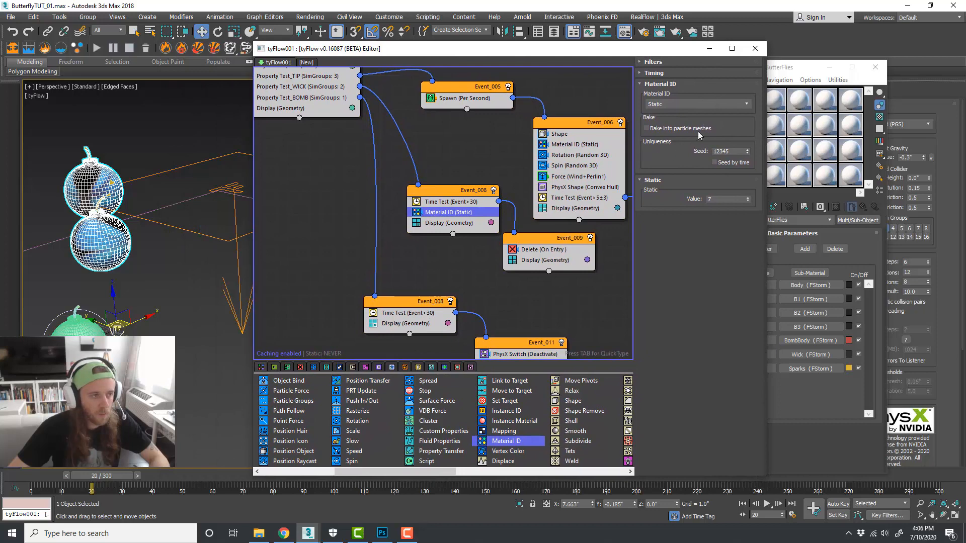
click(736, 200)
text(6)
key(Return)
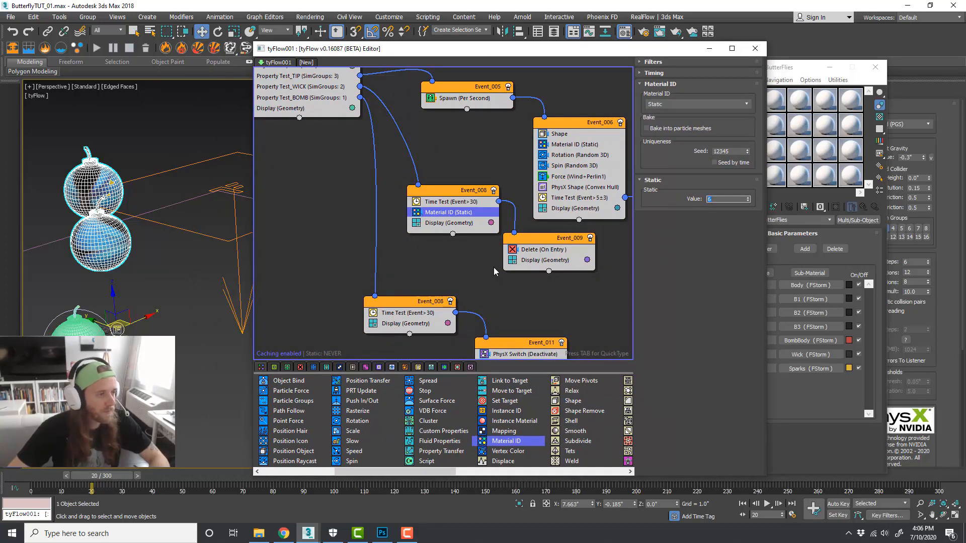
Step: Copy the wick's Material ID operator to the start of the bomb's time-test event and set its static value to 5
middle_drag(494, 267, 457, 219)
scroll(448, 231, down, 1)
scroll(470, 215, down, 1)
scroll(454, 221, up, 1)
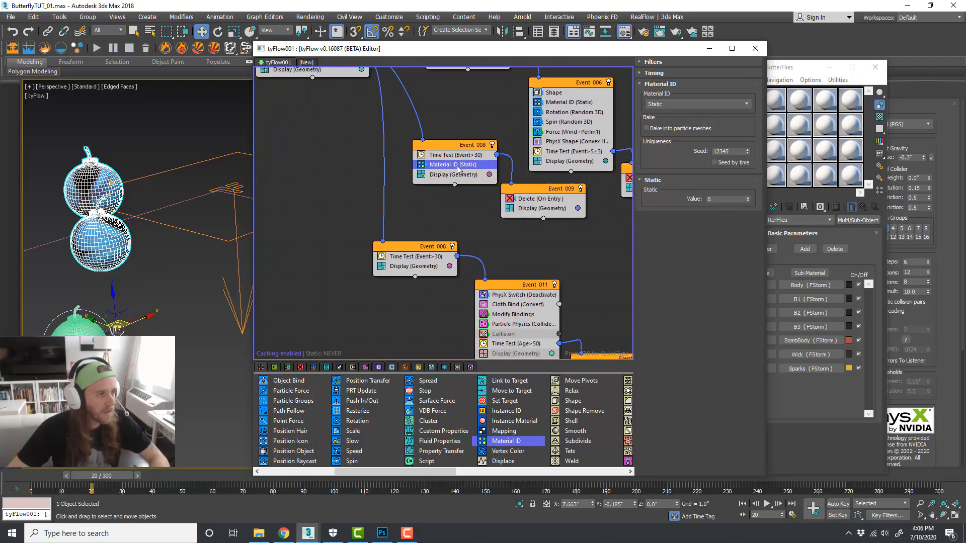
drag(457, 169, 428, 255)
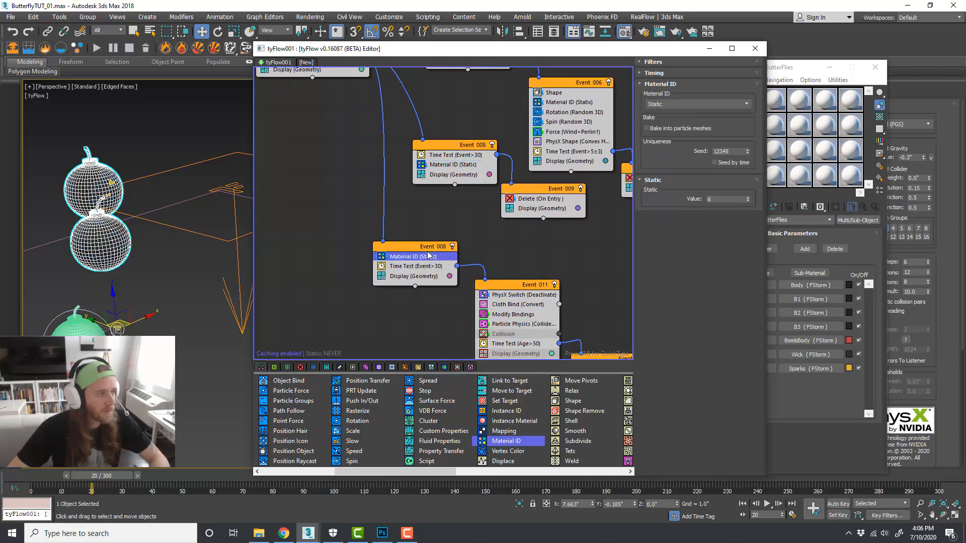
click(747, 201)
Step: Move the tyFlow editor clear of the bombs and turn off edged faces in the Perspective viewport
drag(477, 49, 642, 39)
click(119, 87)
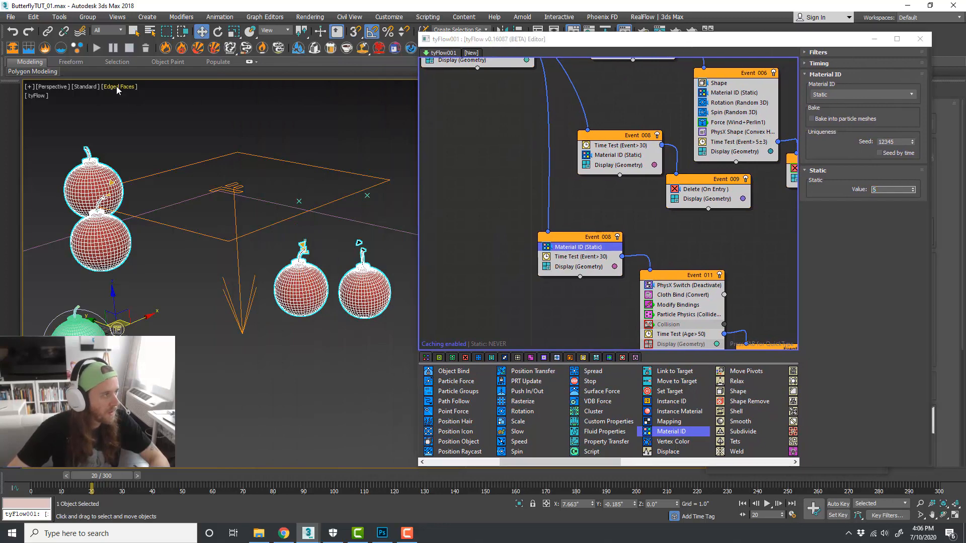
click(151, 201)
scroll(352, 274, up, 2)
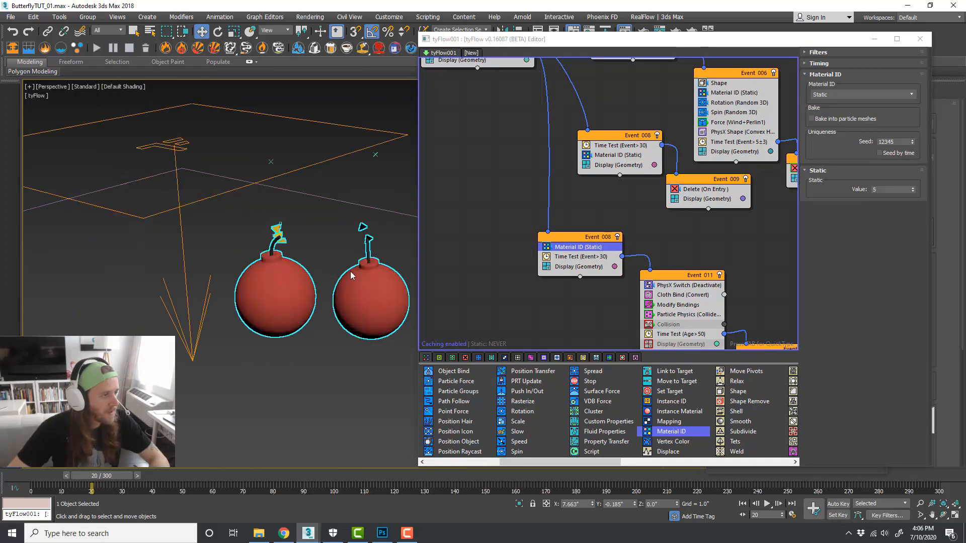
Step: Scrub the animation to about frame 89 and back to frame 0 to check the bomb, wick, spark and butterfly materials
scroll(316, 255, down, 3)
scroll(326, 232, up, 4)
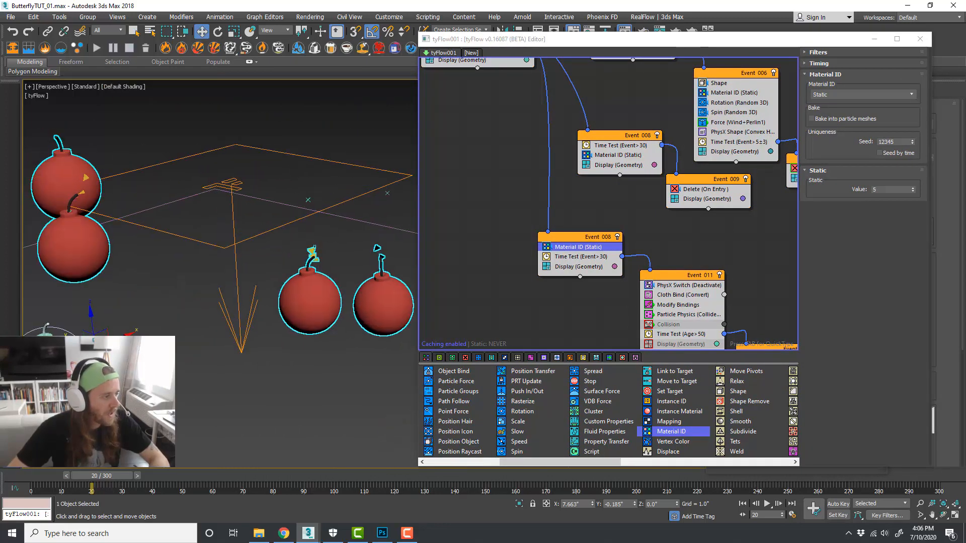
drag(110, 478, 214, 462)
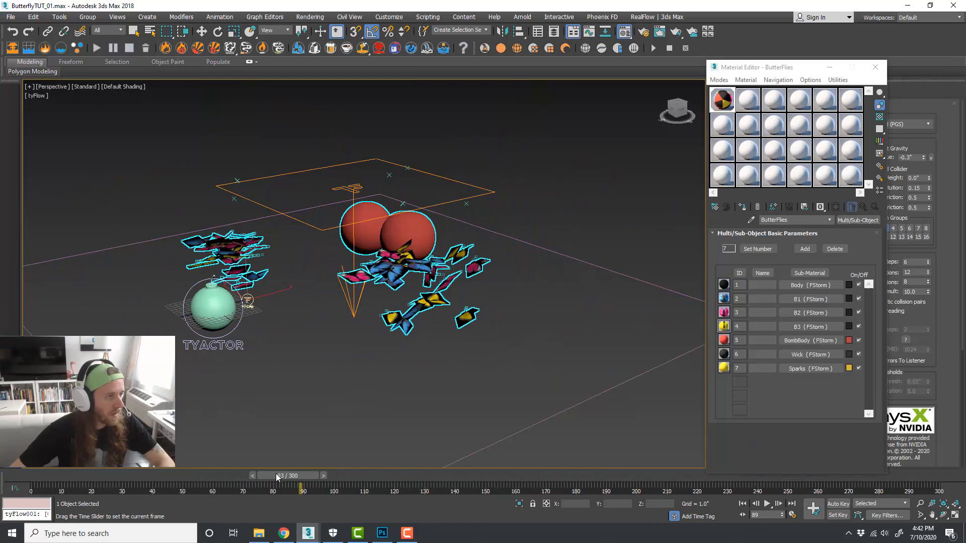
drag(281, 476, 171, 483)
scroll(405, 263, up, 3)
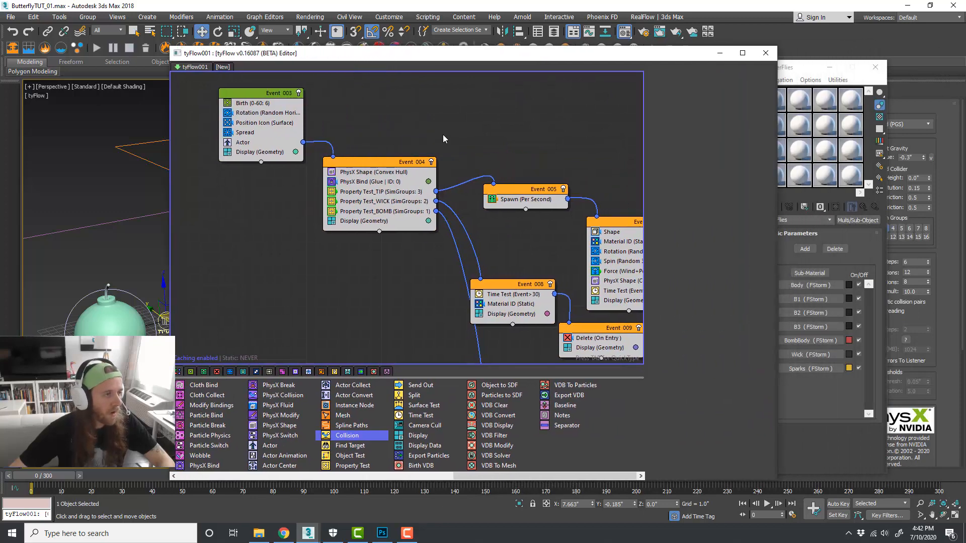
Step: Review the layout of the whole tyFlow event graph, from the birth event through to the butterfly events
middle_drag(506, 135, 491, 133)
middle_drag(413, 136, 417, 150)
scroll(404, 158, down, 3)
scroll(572, 209, down, 2)
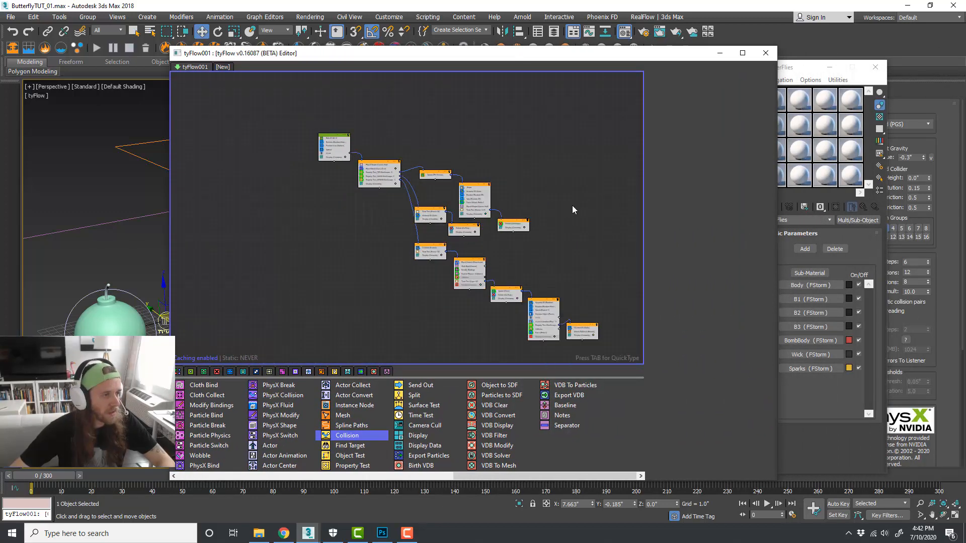
middle_drag(571, 209, 513, 176)
scroll(523, 195, up, 1)
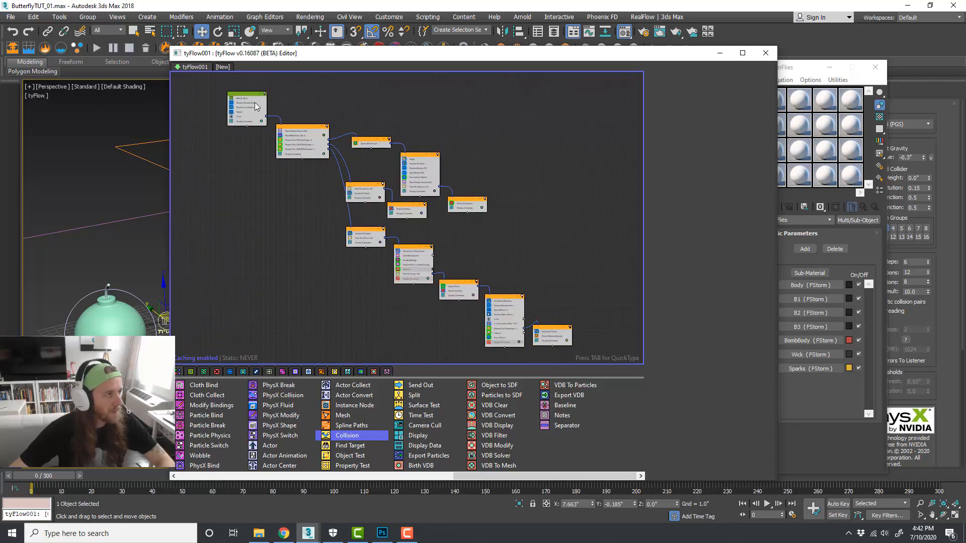
scroll(240, 97, up, 3)
scroll(247, 101, up, 1)
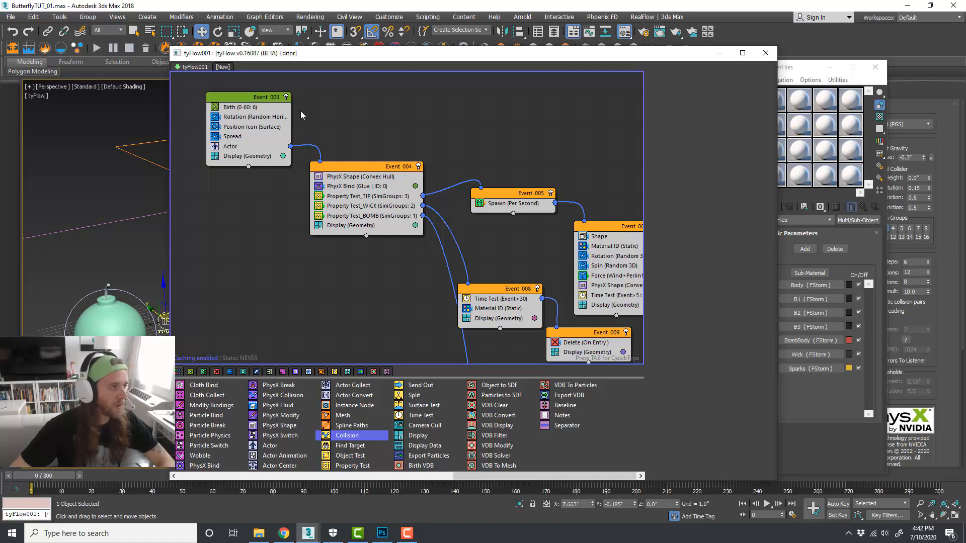
Step: Examine the Birth and Actor settings in Event_003, followed by the tip, wick and bomb property-test branches of Event_004
click(261, 107)
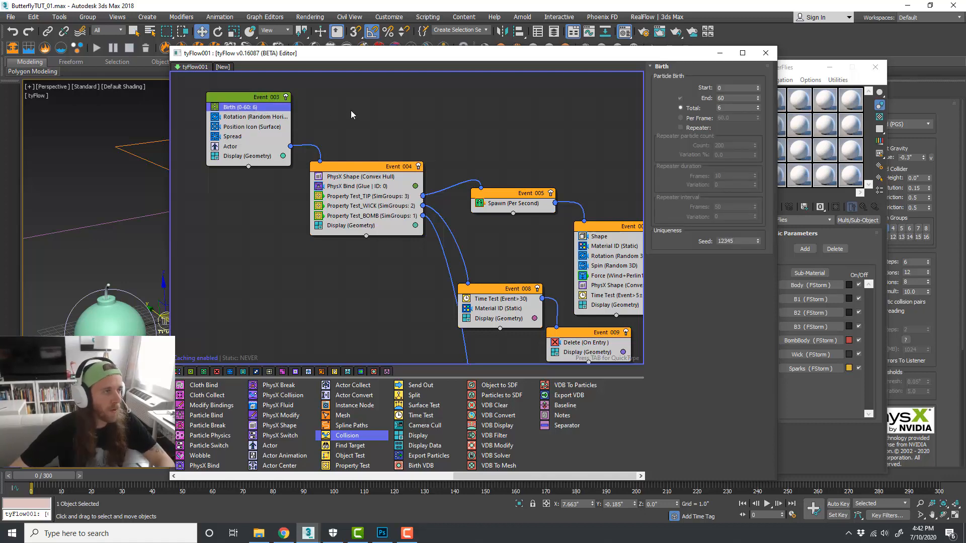
middle_drag(428, 124, 405, 113)
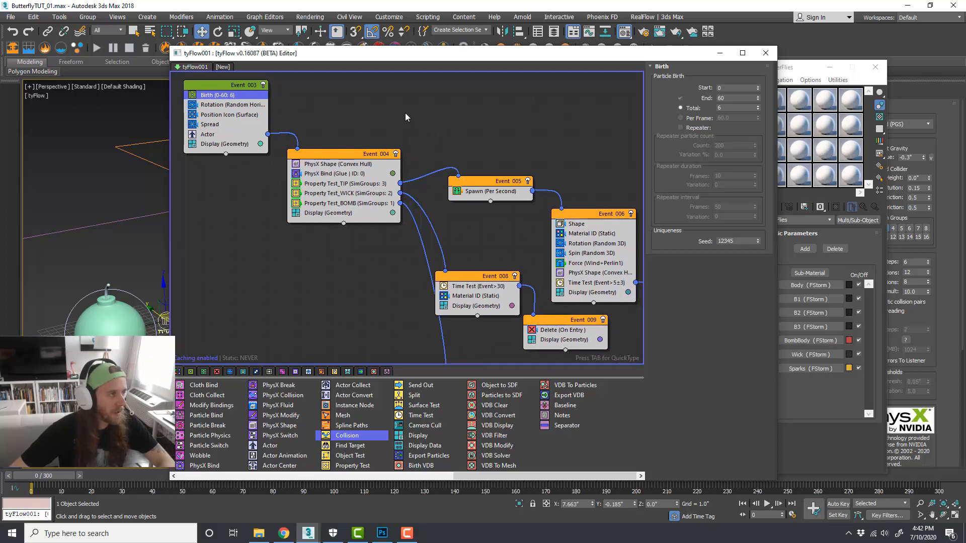
click(404, 112)
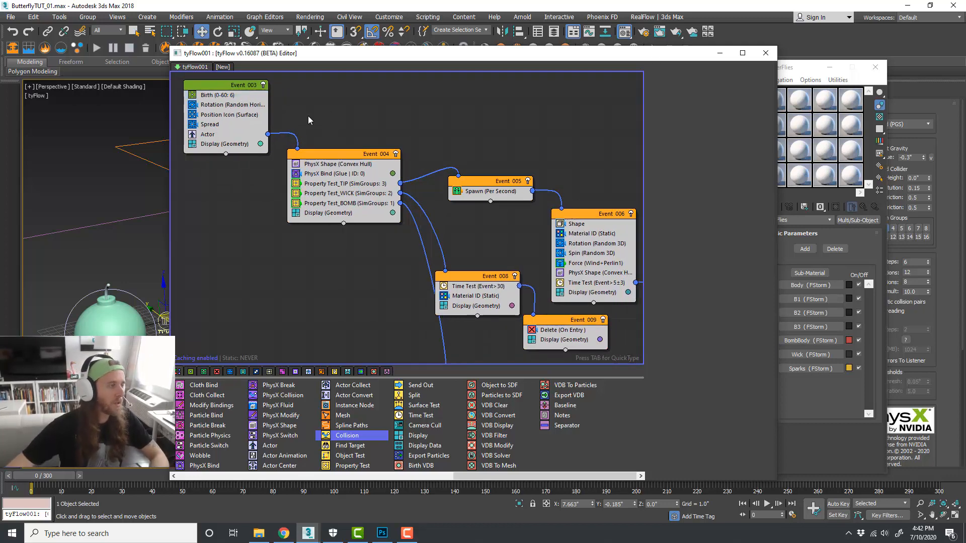
click(234, 134)
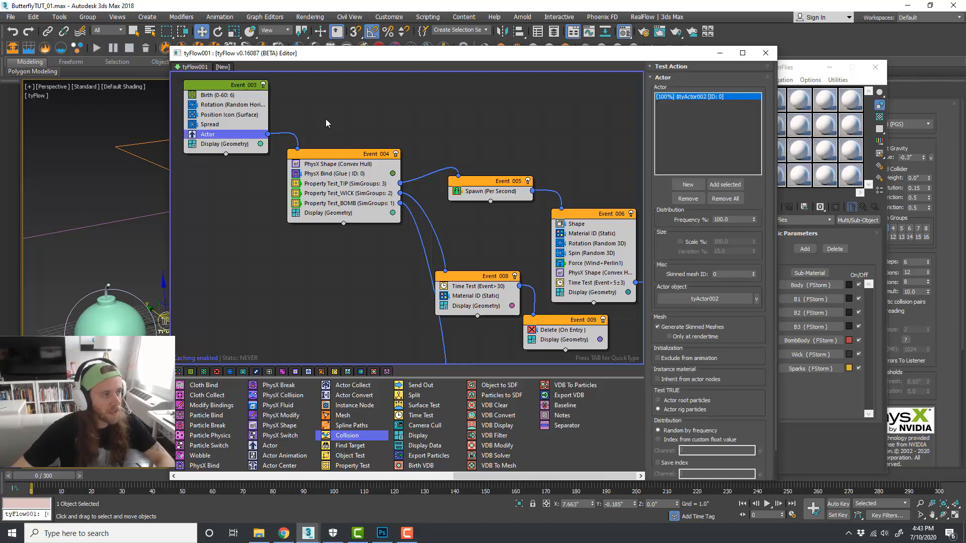
click(326, 119)
middle_drag(378, 139, 373, 137)
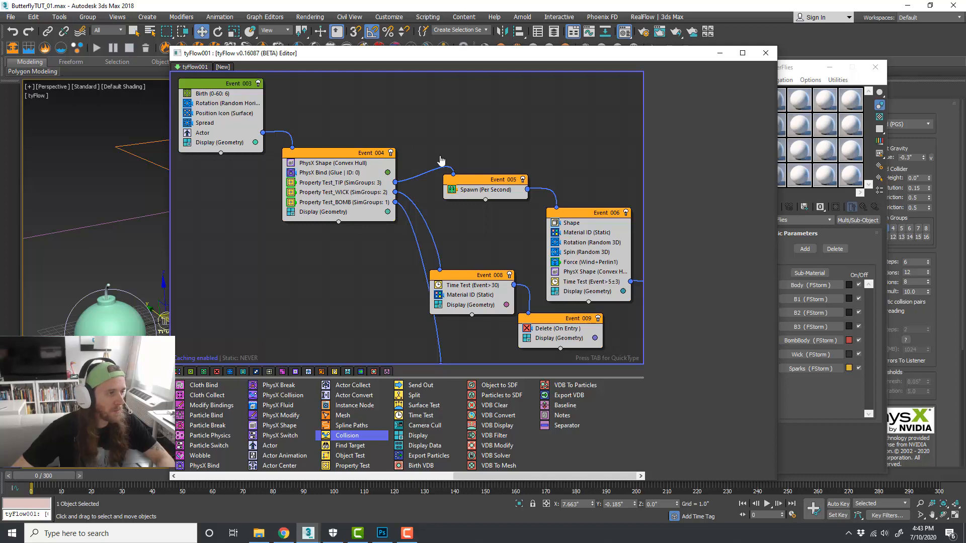
middle_drag(441, 160, 433, 155)
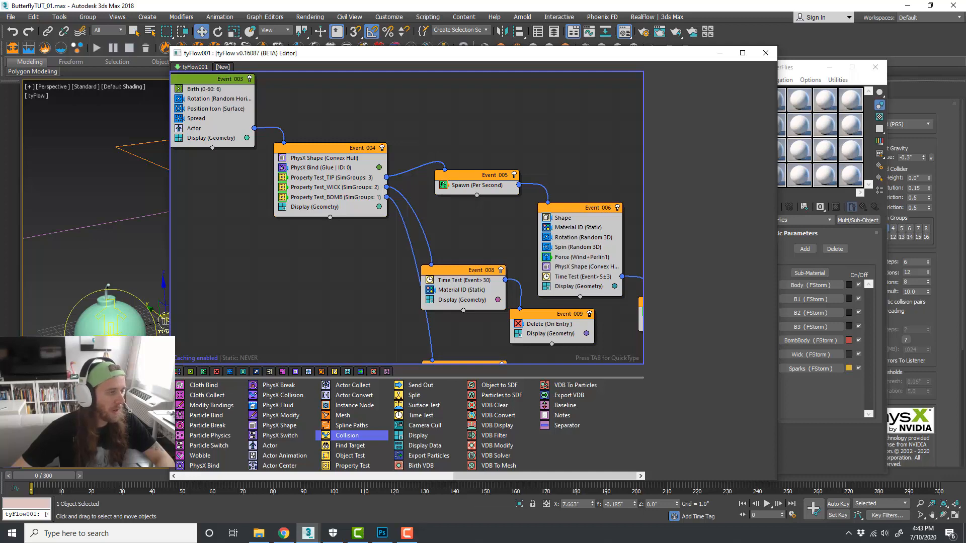
middle_drag(381, 261, 362, 258)
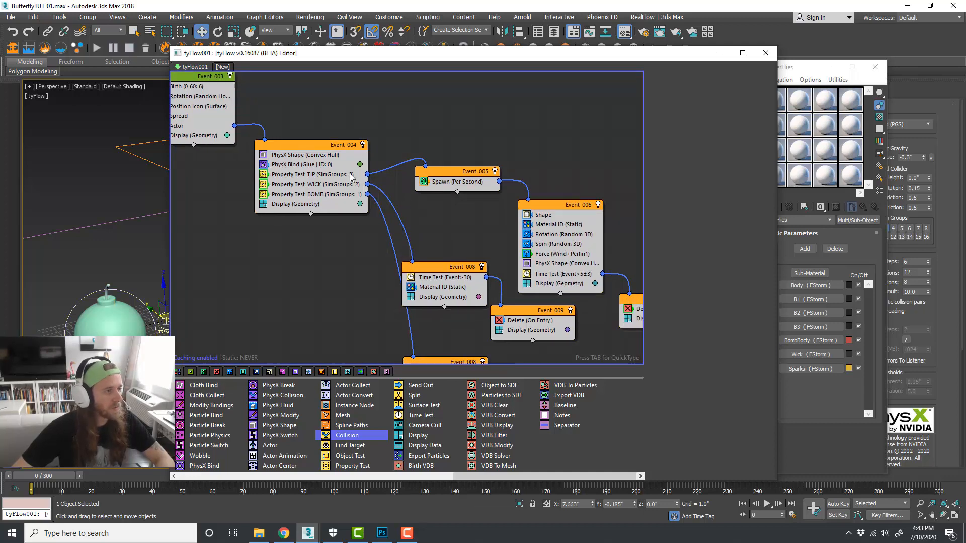
scroll(302, 172, down, 2)
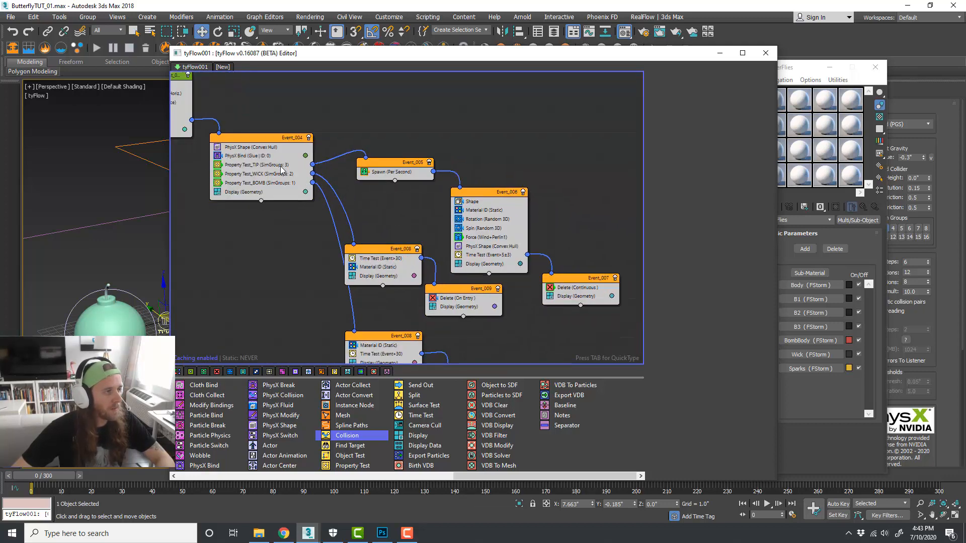
Step: Turn on size scaling for the Triangle shape in the Shape operator of Event_006 and check its scale and variation values
middle_drag(372, 184, 343, 165)
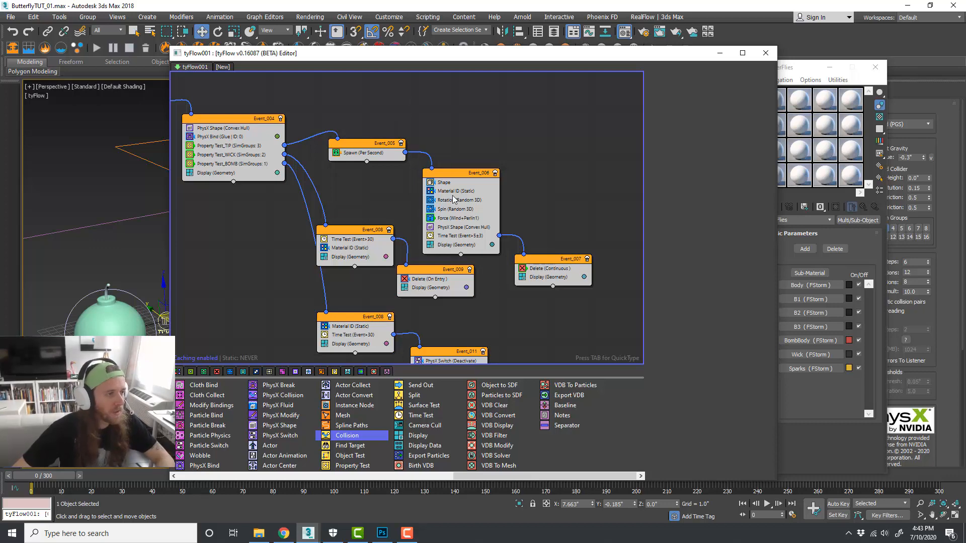
scroll(468, 210, up, 1)
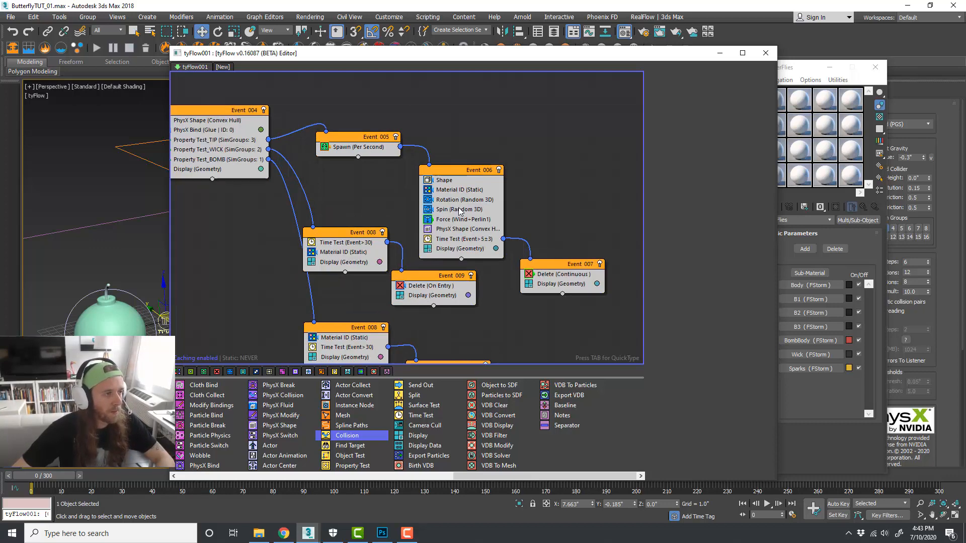
click(455, 181)
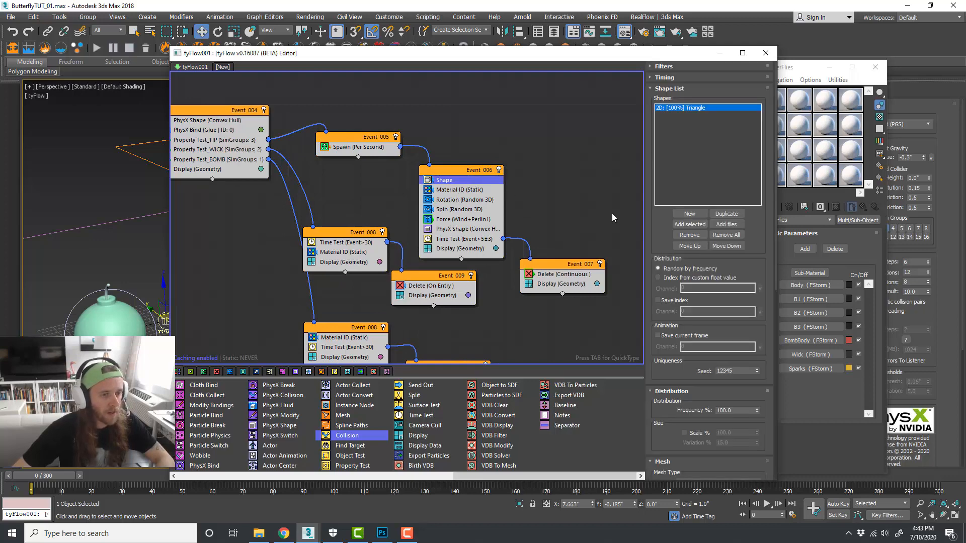
click(684, 433)
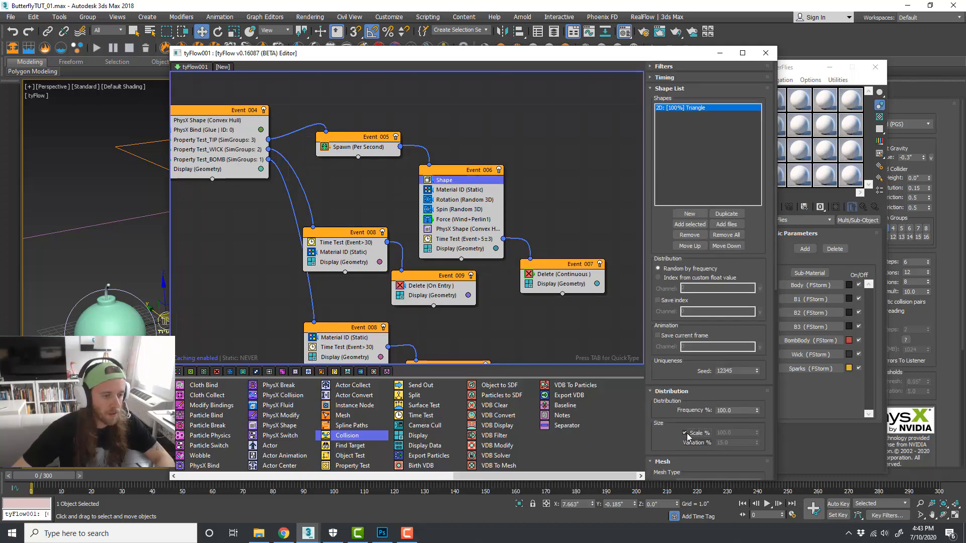
click(560, 206)
scroll(513, 194, down, 2)
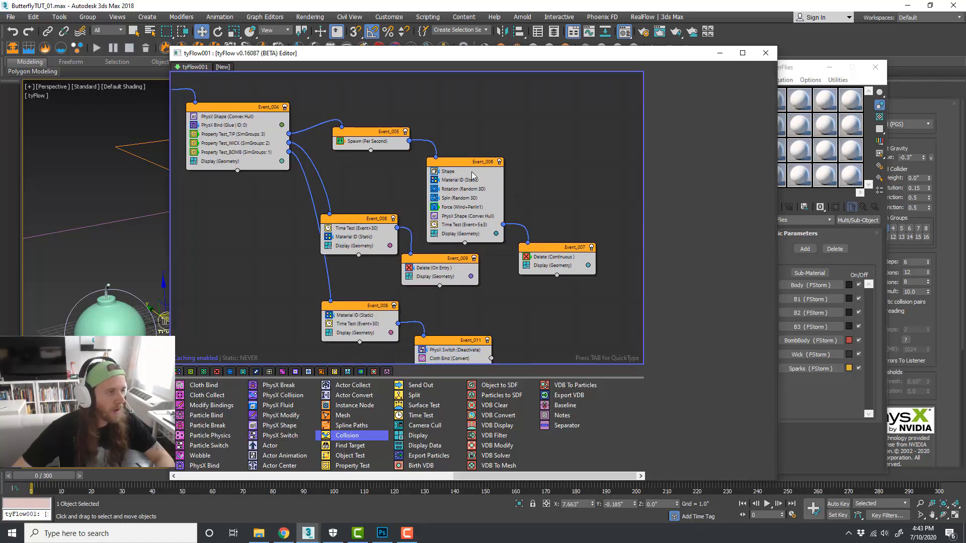
click(472, 173)
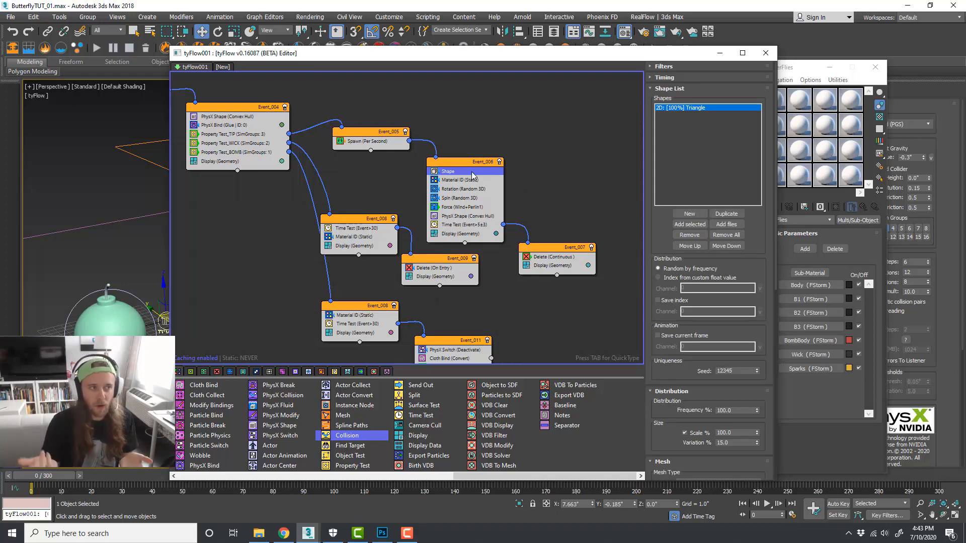
click(527, 197)
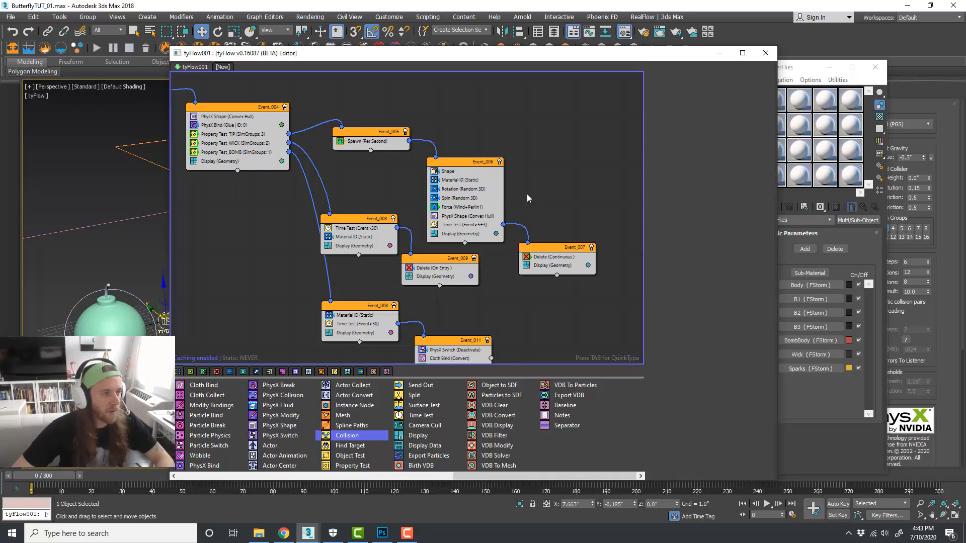
Step: Review the spark branch from Event_005 to Event_007 and the wick branch that ends in the Event_009 delete
scroll(527, 199, up, 2)
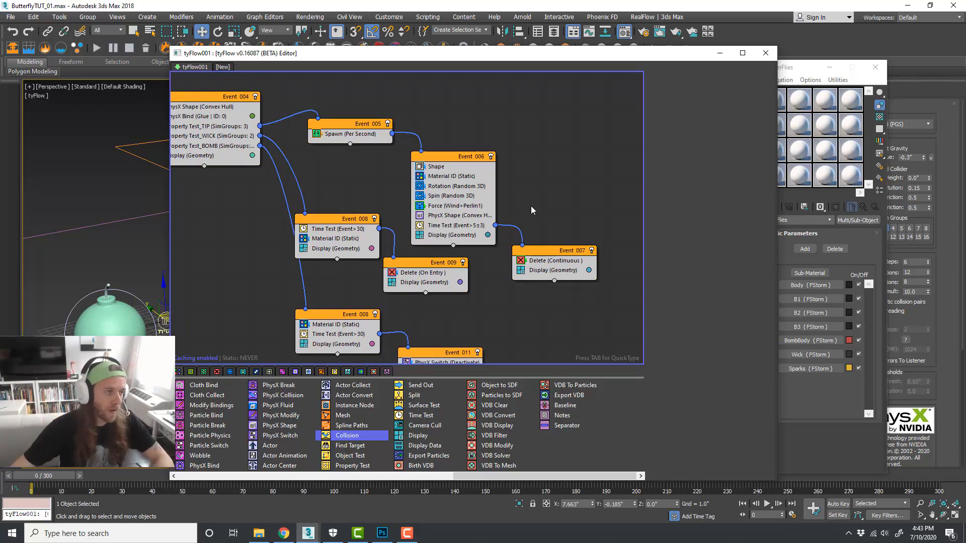
middle_drag(531, 207, 535, 208)
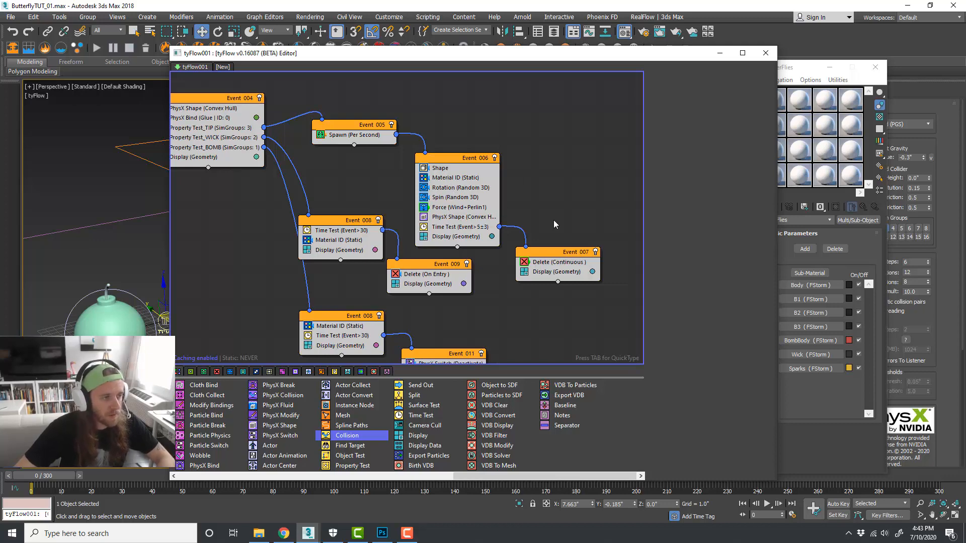
scroll(554, 219, down, 1)
scroll(548, 211, down, 1)
middle_drag(367, 197, 441, 207)
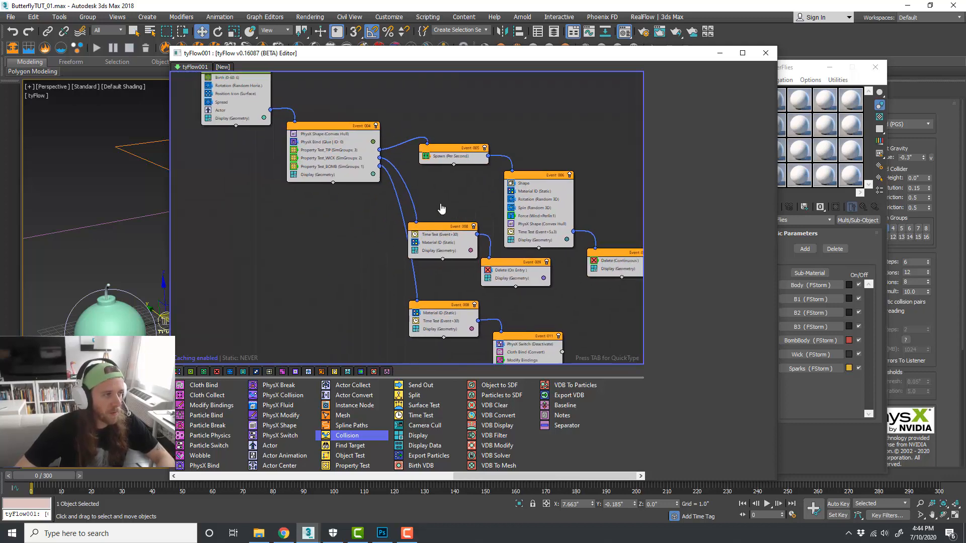
scroll(463, 213, up, 1)
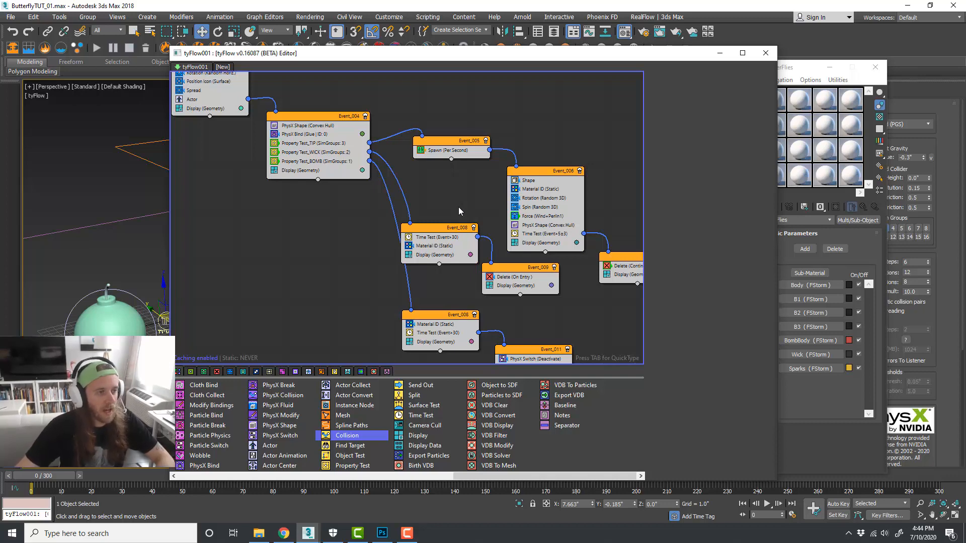
middle_drag(497, 197, 453, 191)
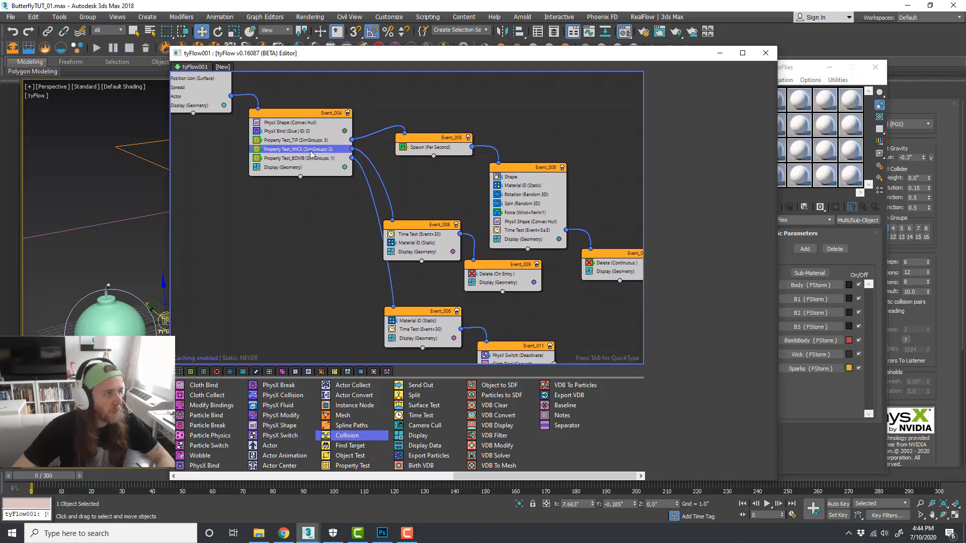
scroll(416, 196, down, 1)
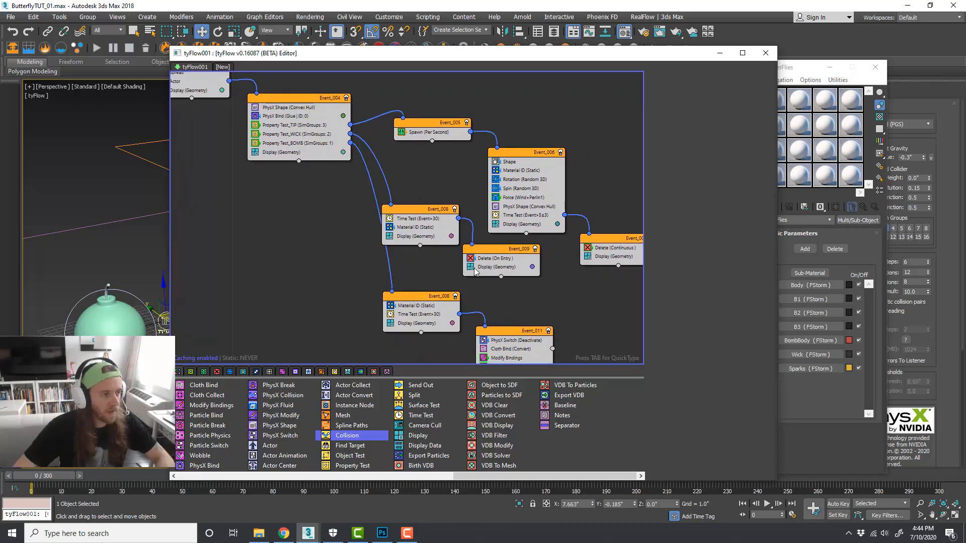
middle_drag(432, 184, 436, 185)
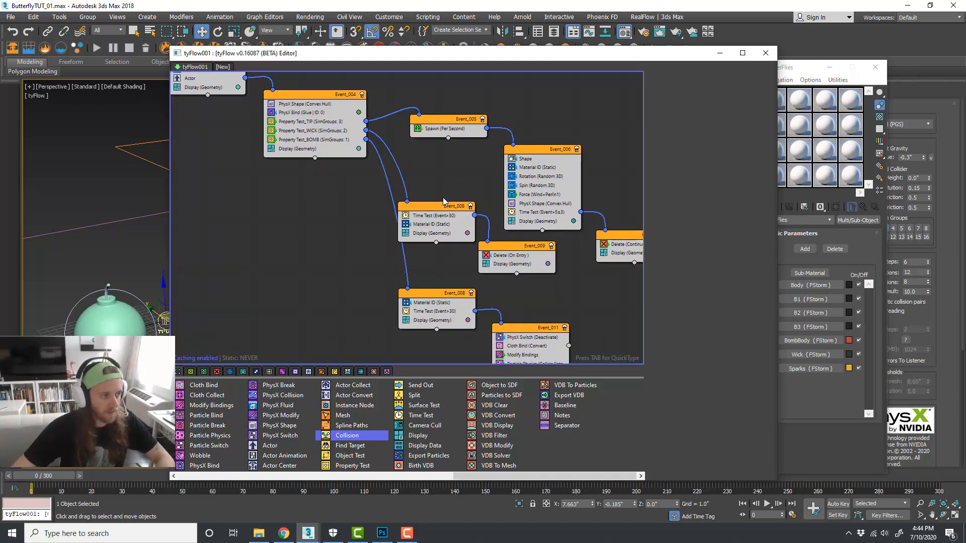
middle_drag(450, 262, 451, 250)
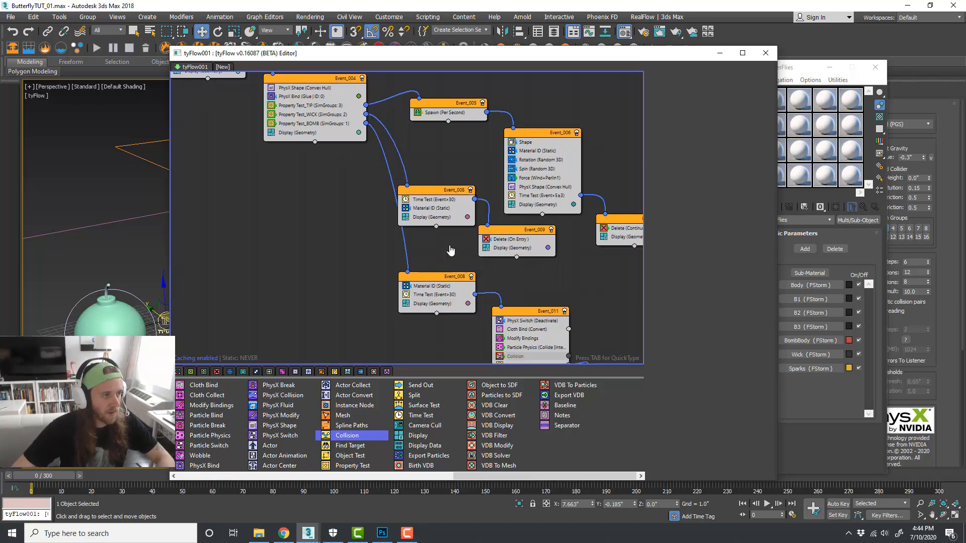
Step: Follow the bomb branch to Event_011 and examine the inflation settings of its Modify Bindings operator
click(316, 123)
middle_drag(466, 262, 430, 208)
click(492, 233)
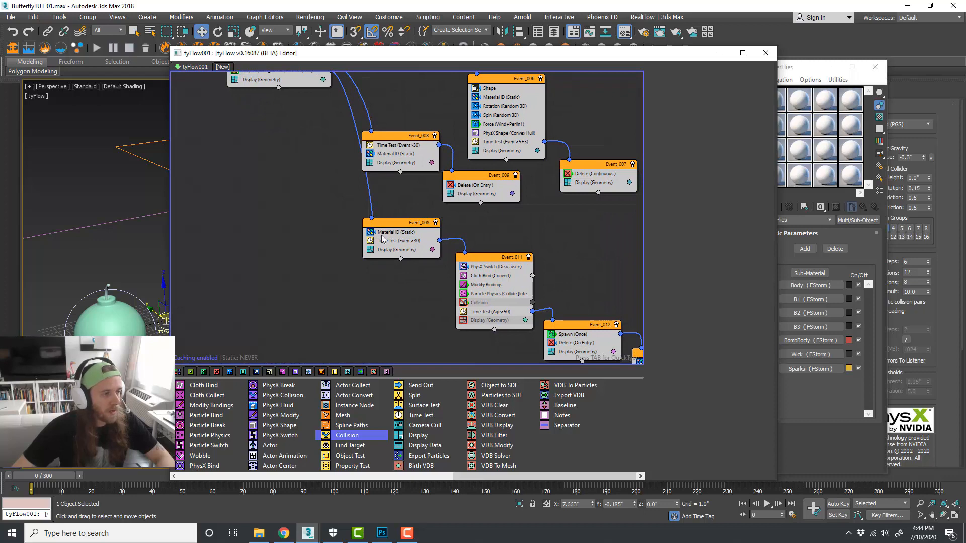
scroll(389, 262, down, 1)
middle_drag(426, 299, 358, 250)
scroll(457, 257, up, 1)
middle_drag(503, 241, 493, 233)
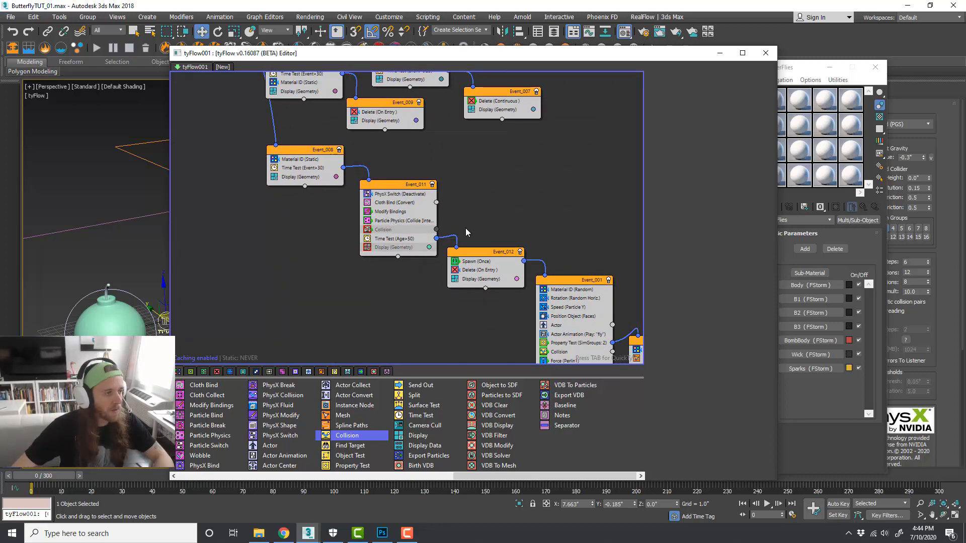
middle_drag(488, 238, 485, 230)
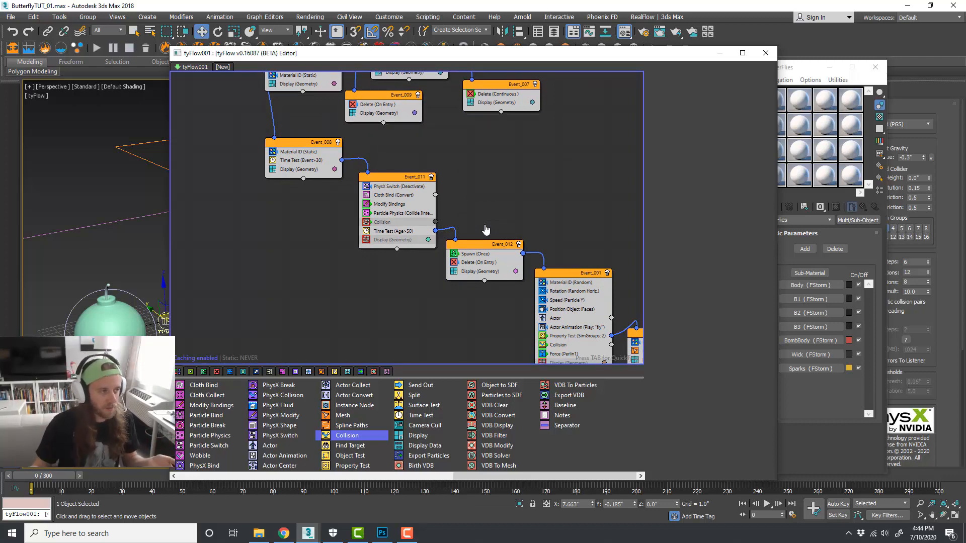
middle_drag(494, 231, 465, 191)
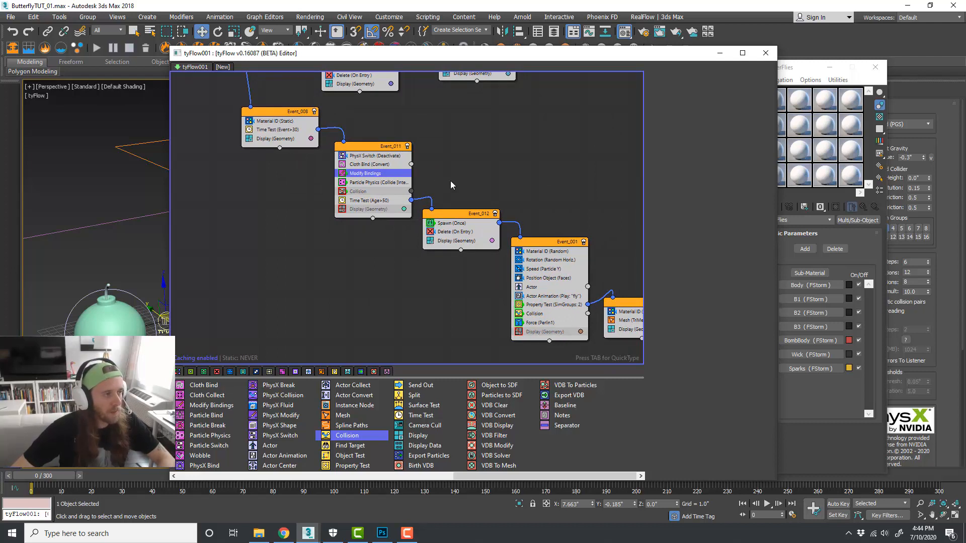
click(388, 177)
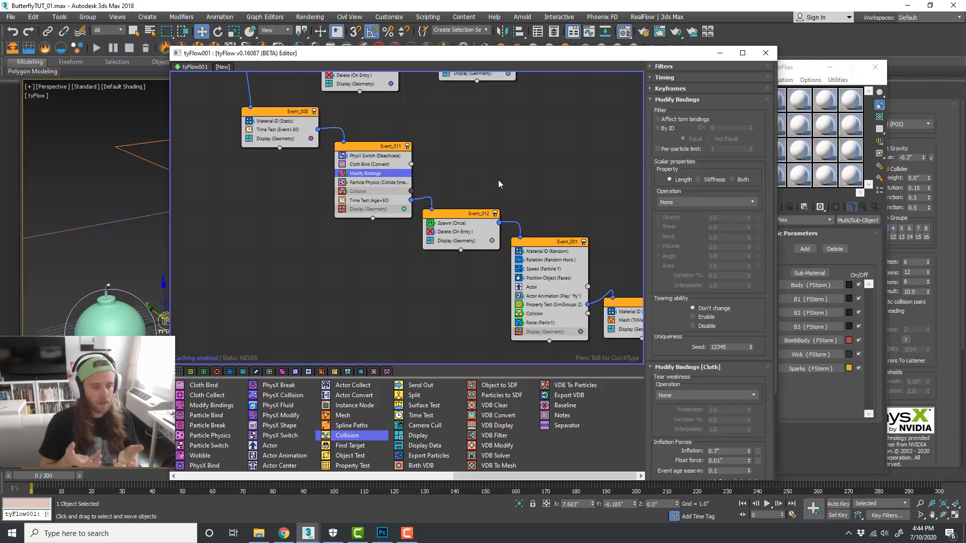
click(498, 183)
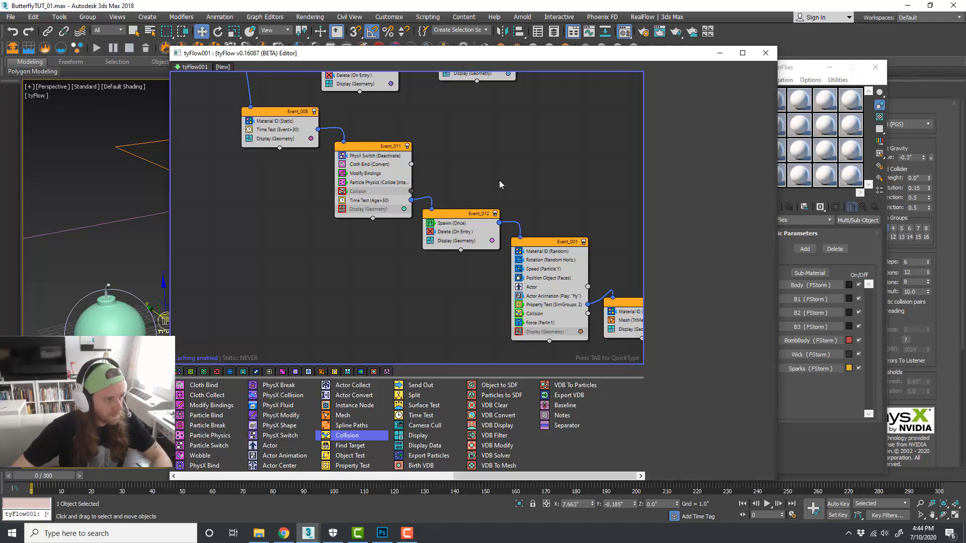
middle_drag(500, 183, 500, 161)
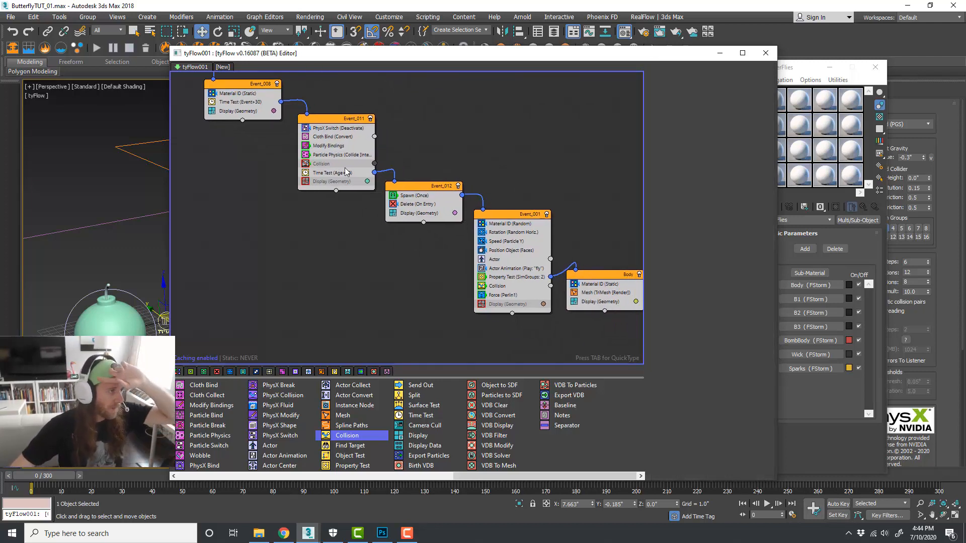
Step: Examine the Spawn and Delete operator settings in Event_012, which link the bomb cloth event to the butterflies
middle_drag(481, 192, 464, 193)
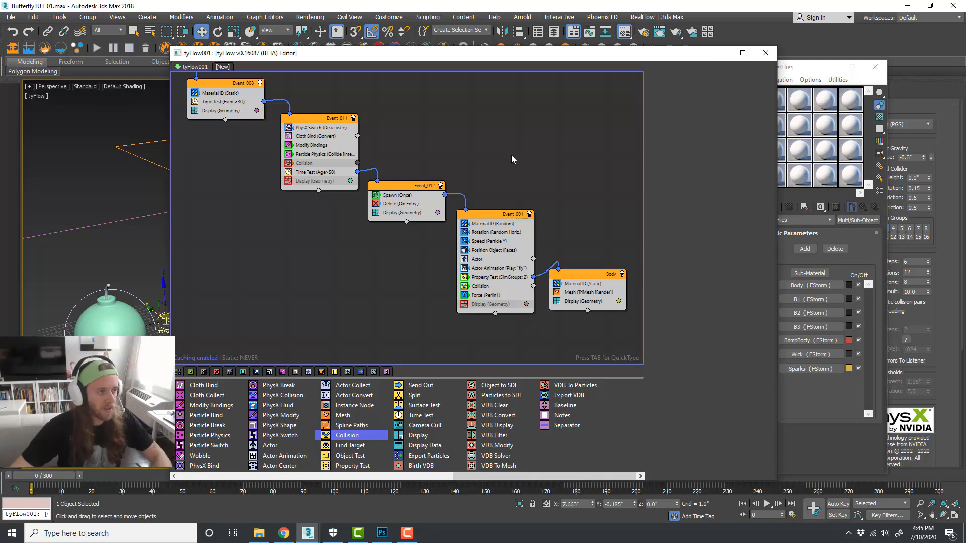
middle_drag(474, 150, 480, 154)
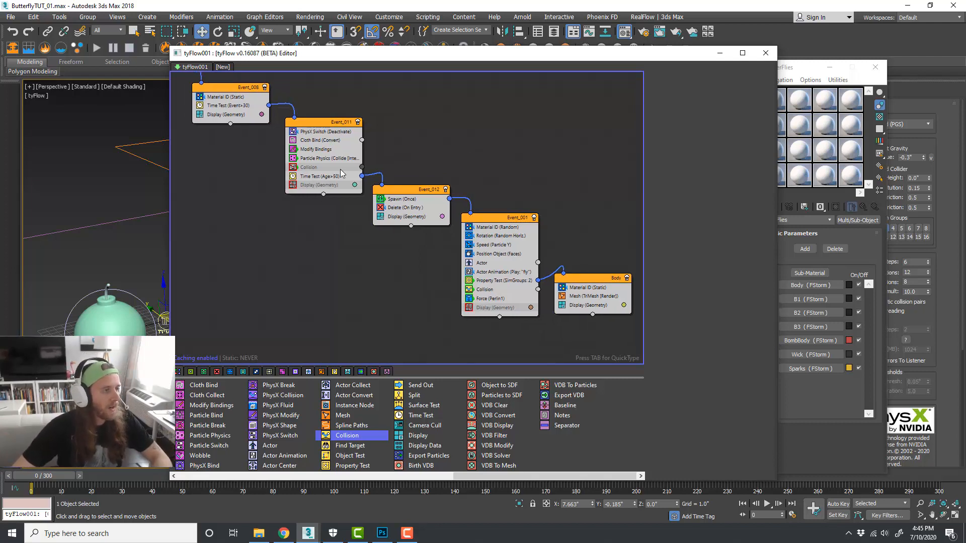
click(397, 201)
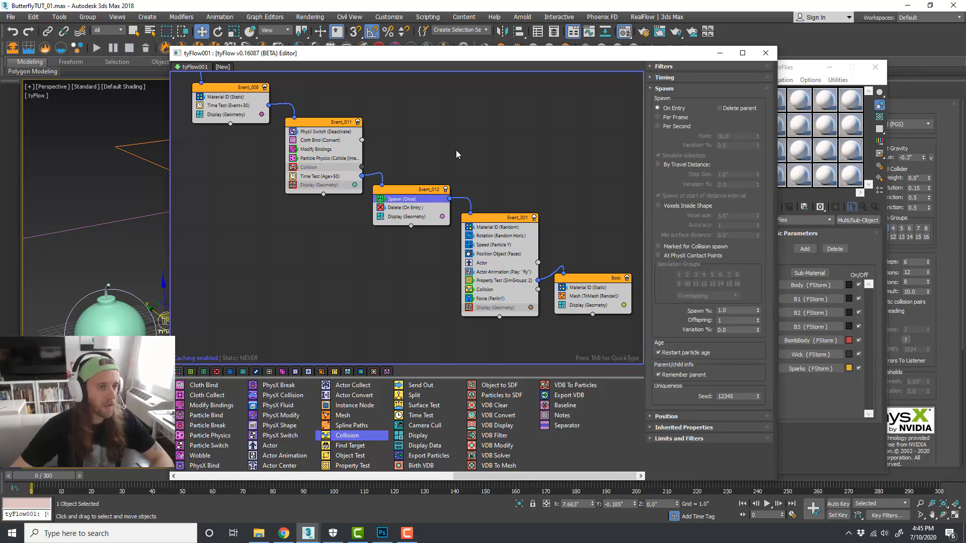
click(392, 185)
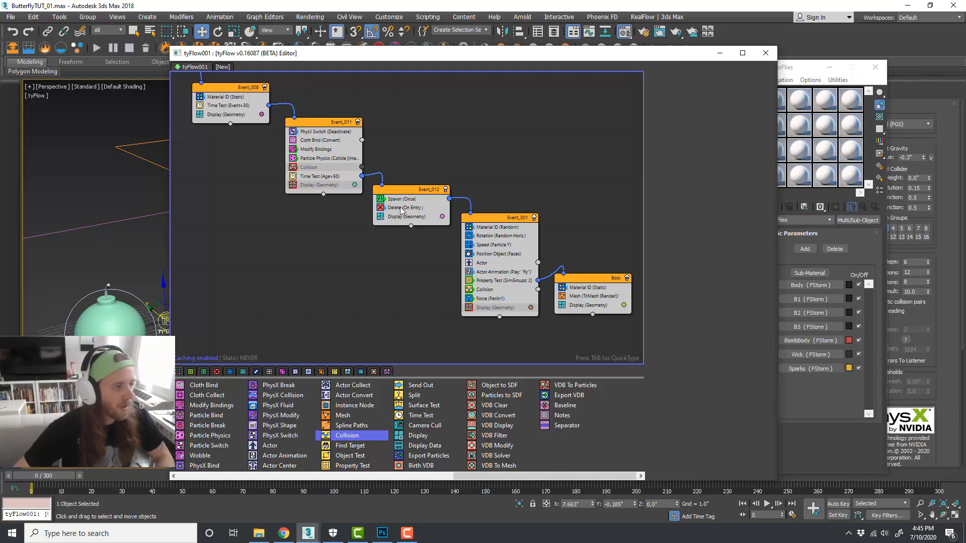
click(403, 208)
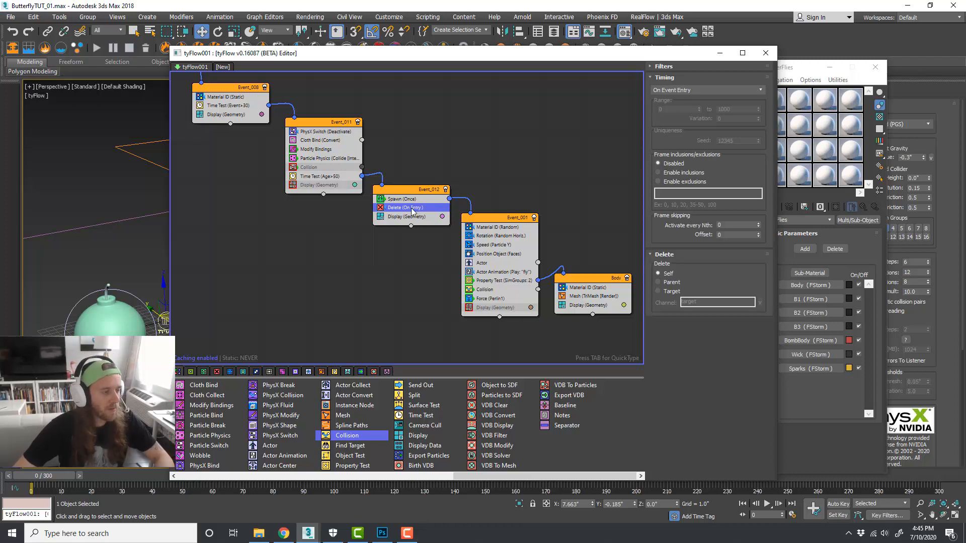
click(416, 200)
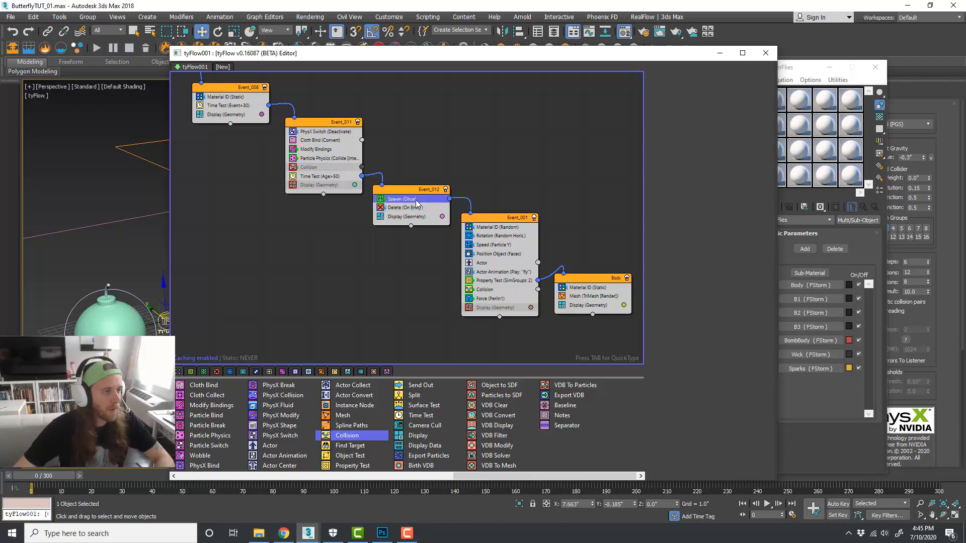
click(478, 177)
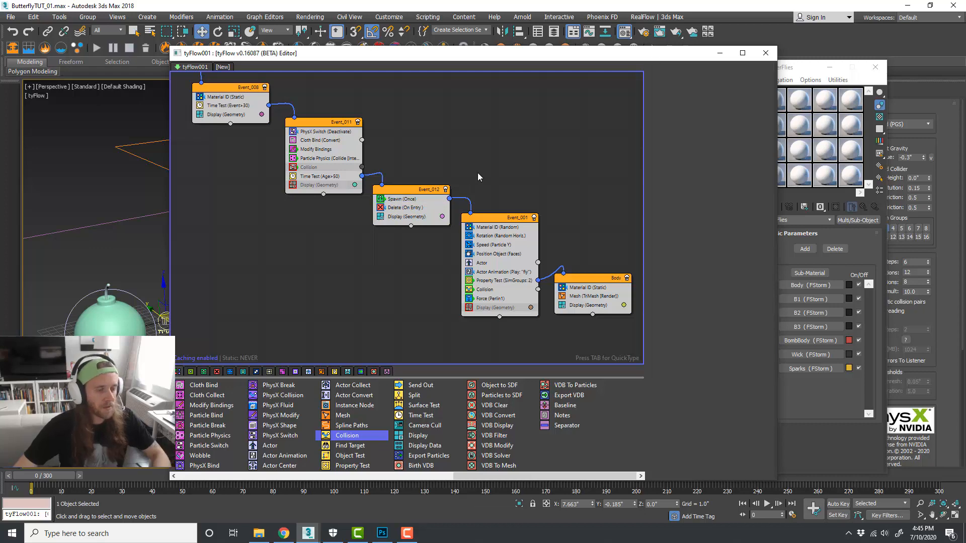
click(432, 199)
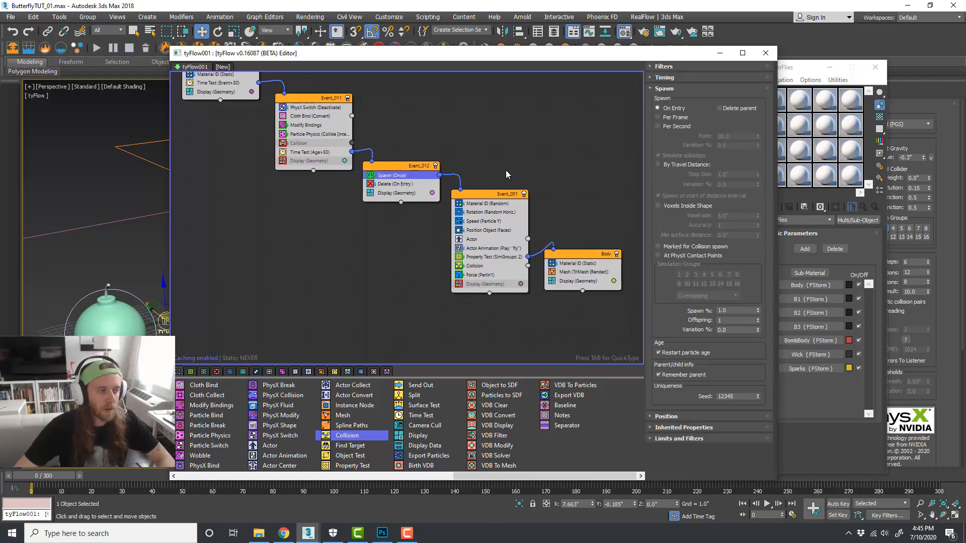
click(506, 175)
Step: Move the Body event down clear of its connection from Event_001, and inspect the Property Test and Actor operators in Event_001
scroll(424, 174, up, 1)
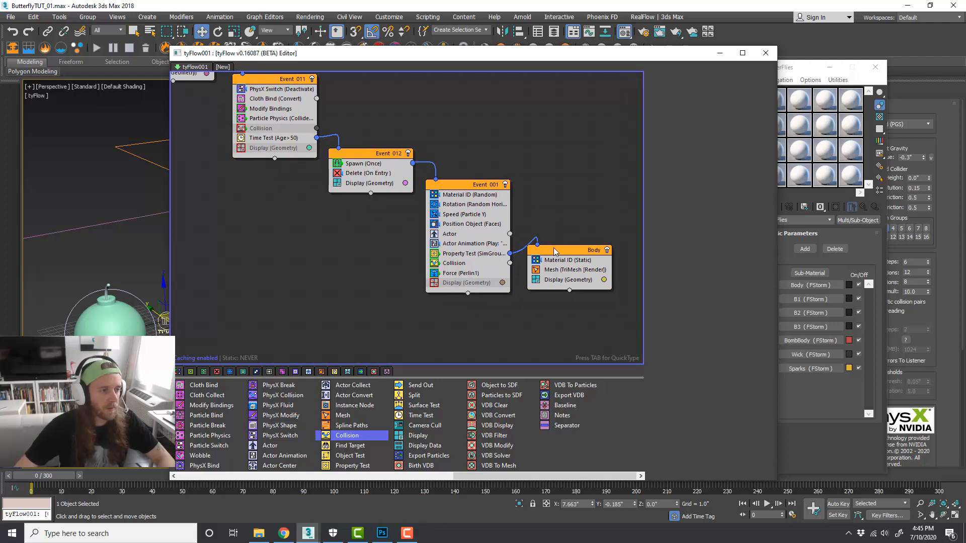
drag(554, 252, 556, 279)
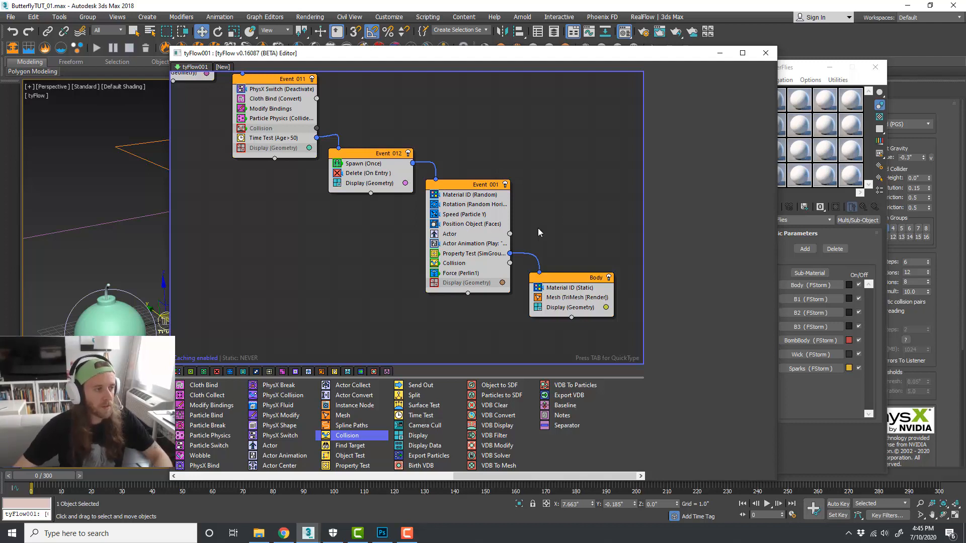
click(467, 257)
click(577, 239)
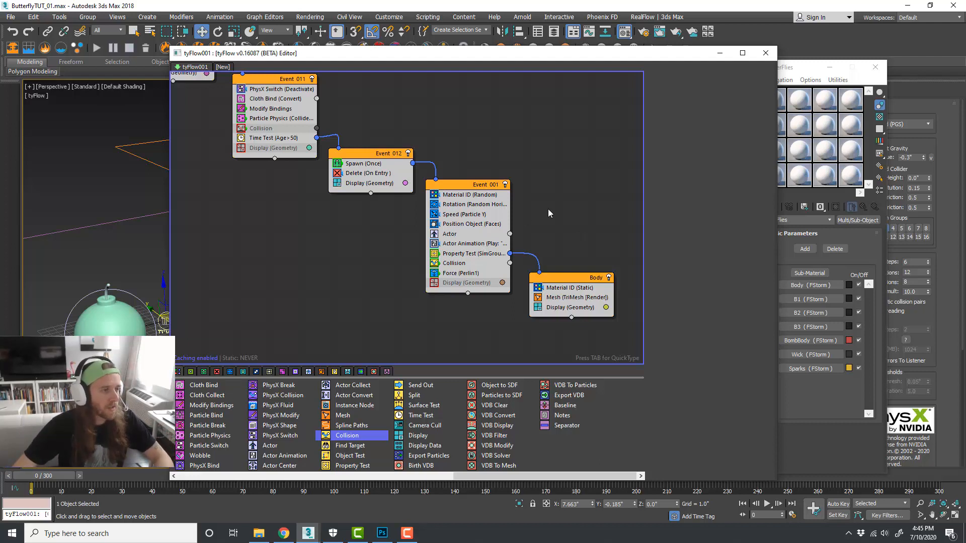
click(467, 235)
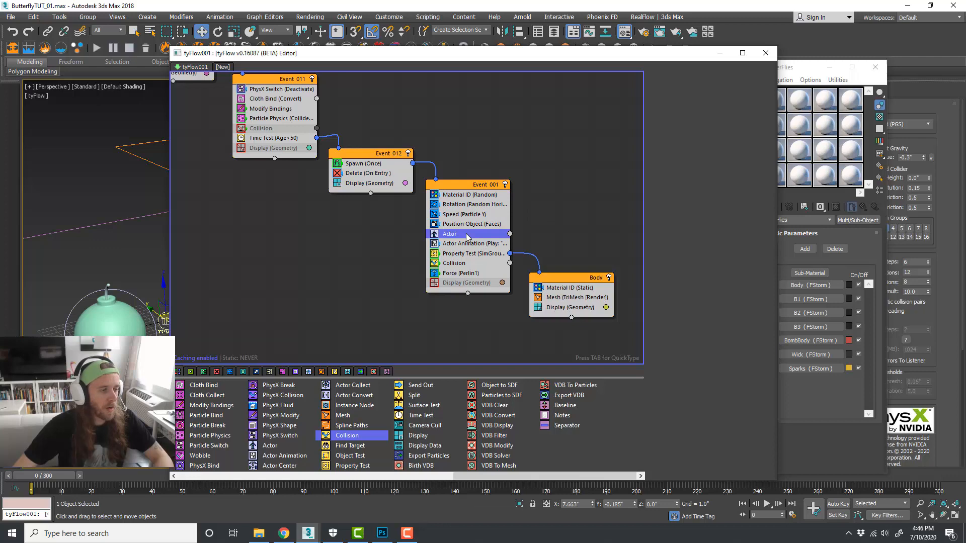
click(579, 242)
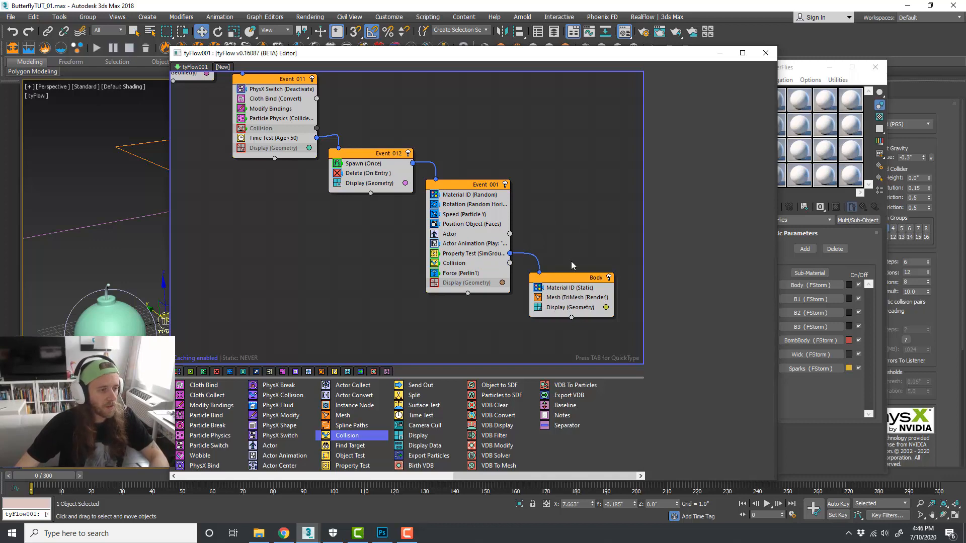
Step: Examine the Perlin Force operator in the butterfly Event_001 and its place in the branch
scroll(573, 320, down, 4)
middle_drag(382, 272, 444, 302)
scroll(433, 290, down, 1)
scroll(500, 303, up, 3)
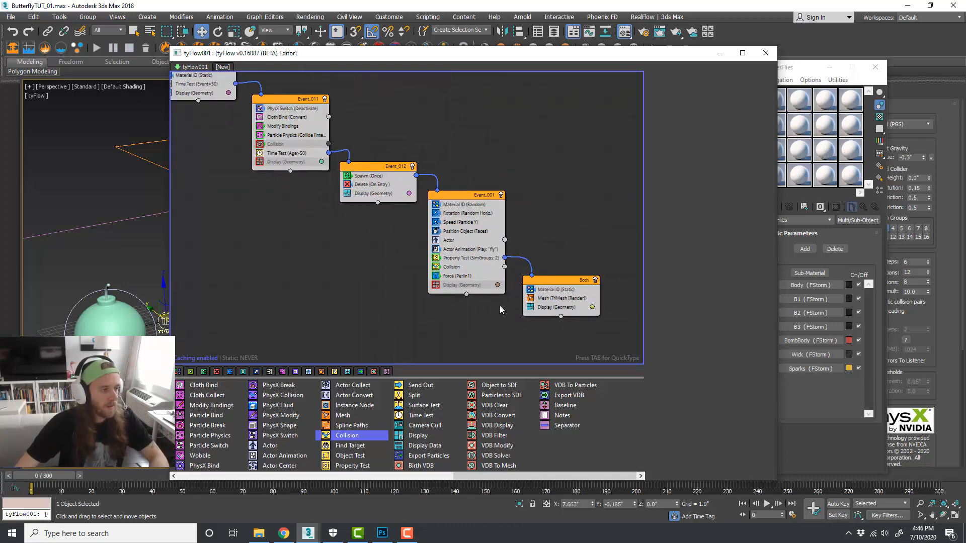
scroll(499, 306, down, 1)
scroll(466, 284, up, 2)
click(467, 282)
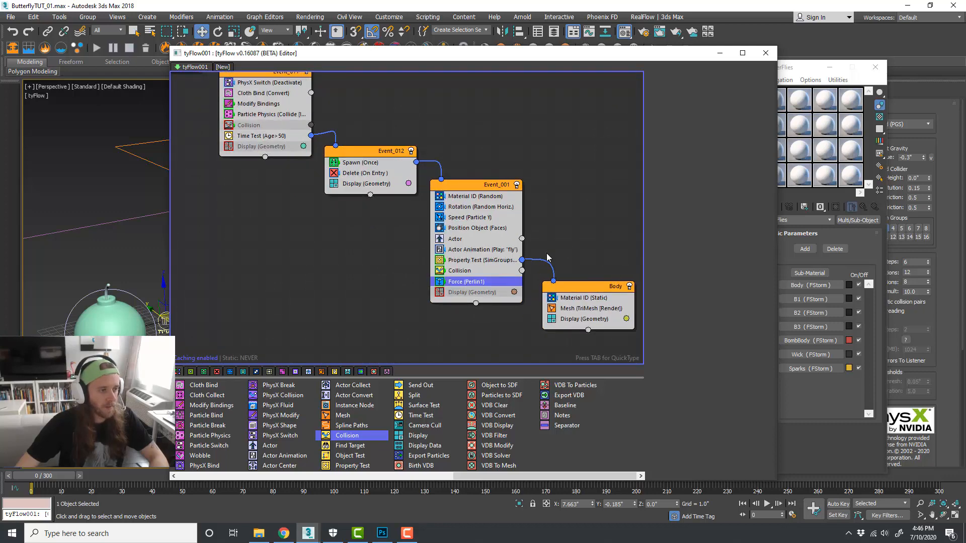
click(565, 243)
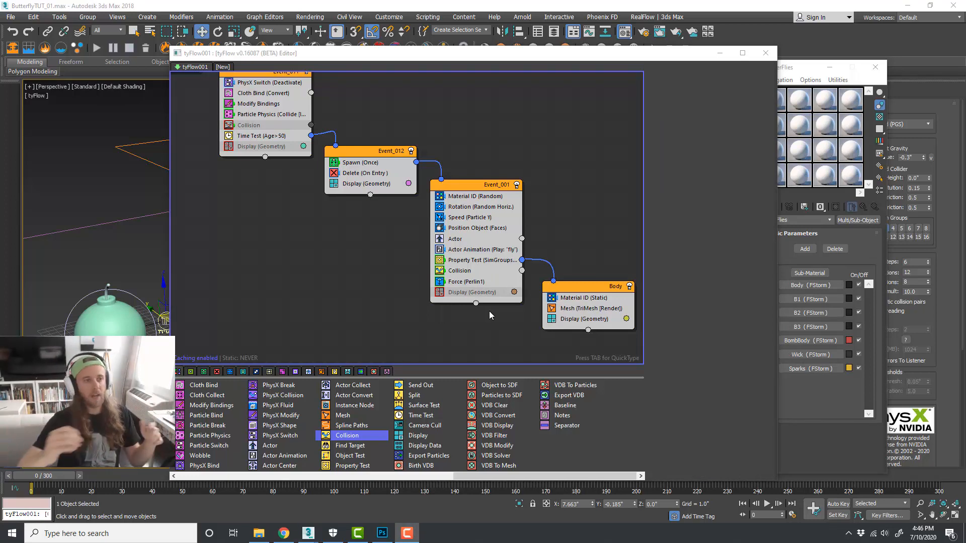
Step: Review the complete flow once more, from the green birth event down to the spark, wick and bomb branches
click(609, 231)
scroll(612, 232, down, 6)
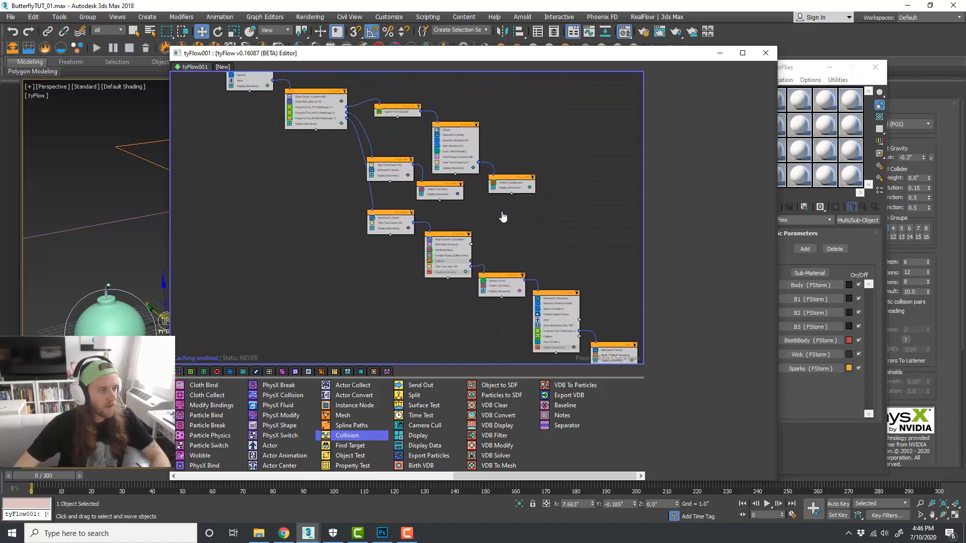
middle_drag(502, 215, 528, 248)
middle_drag(357, 229, 328, 219)
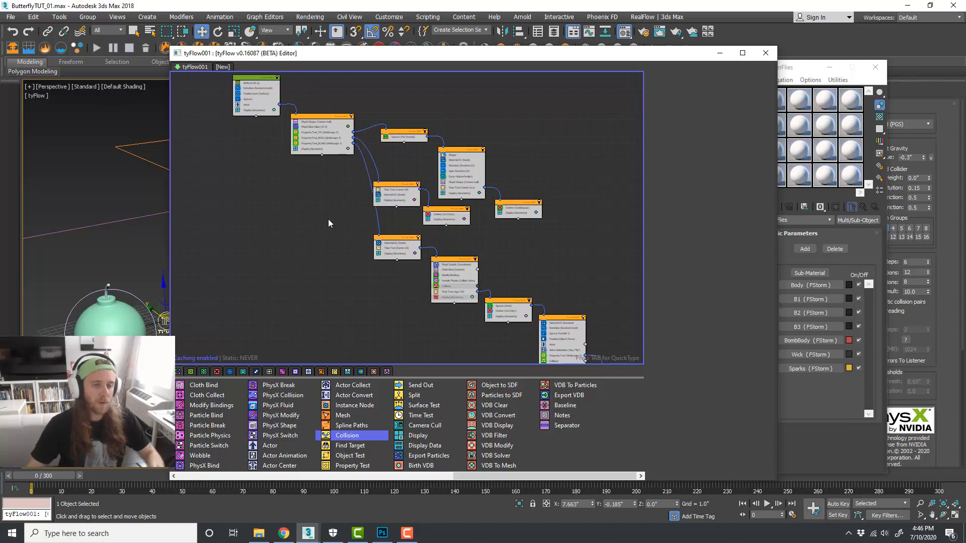